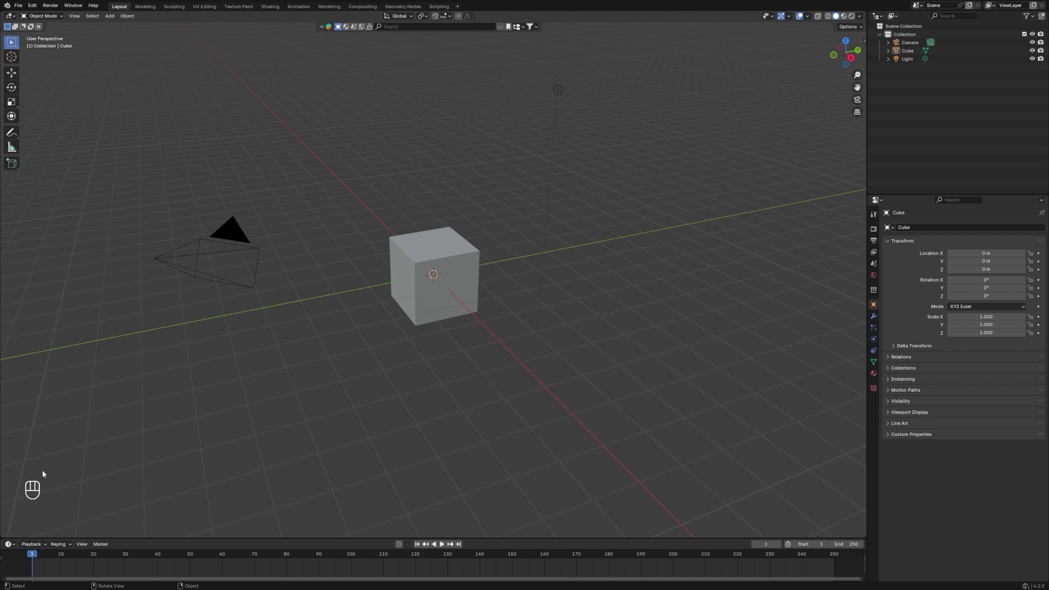
{"action": "key", "text": "super"}
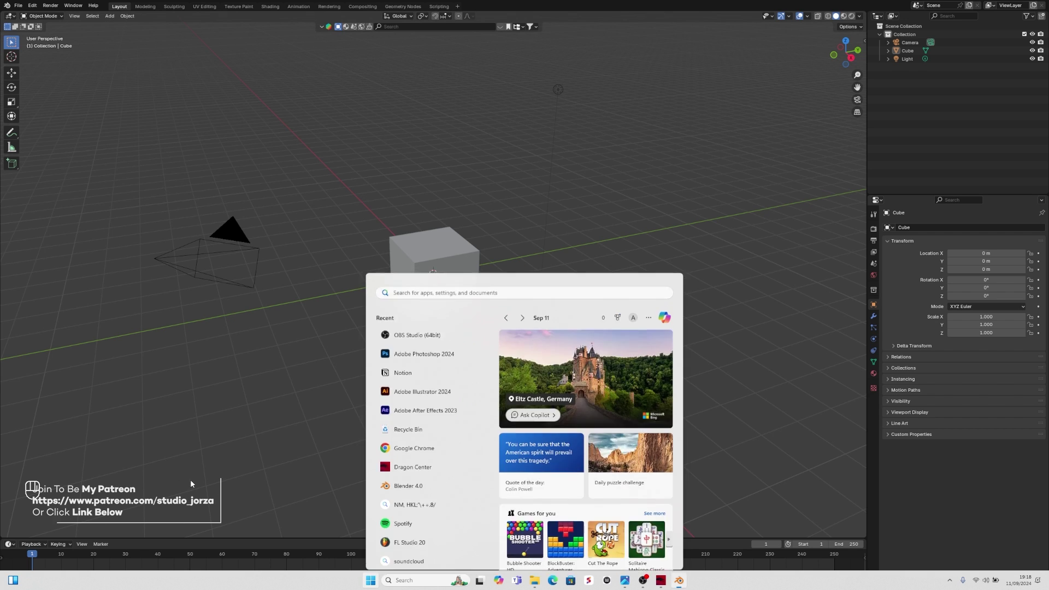
{"action": "key", "text": "super"}
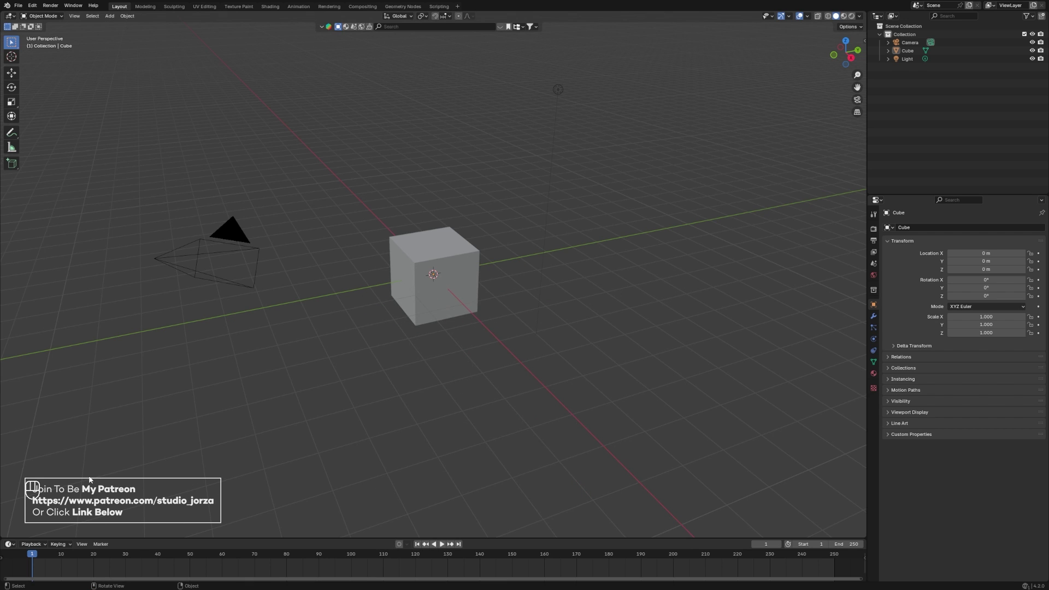
Select the camera and the light in the viewport and delete both
{"action": "key", "text": "w"}
{"action": "key", "text": "w"}
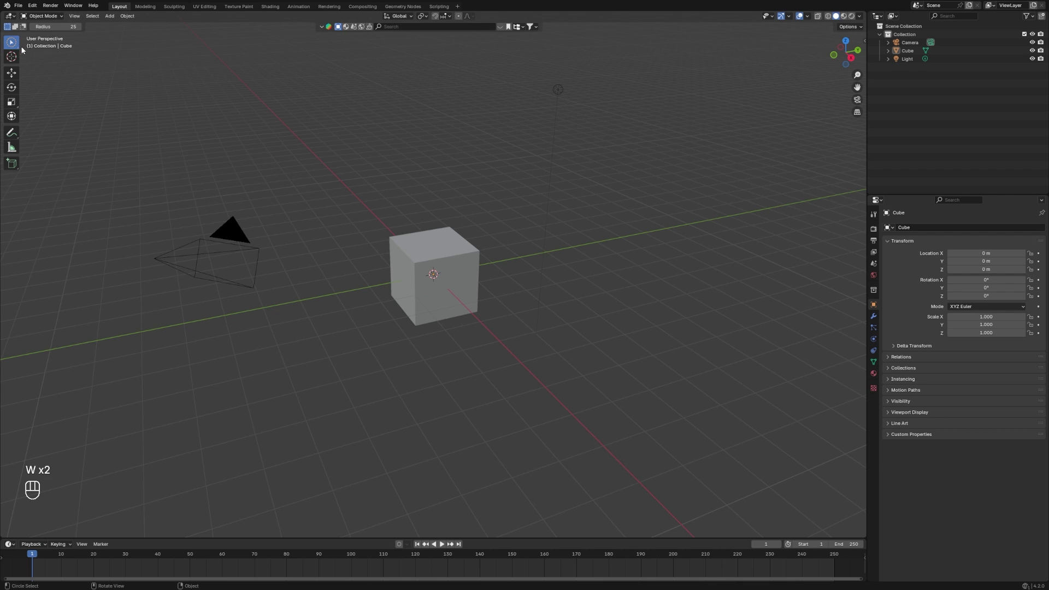
{"action": "left_click_drag", "start_coordinate": [15, 48], "coordinate": [41, 64]}
{"action": "left_click_drag", "start_coordinate": [228, 147], "coordinate": [218, 235]}
{"action": "left_click", "coordinate": [558, 90], "text": "shift"}
{"action": "key", "text": "x"}
{"action": "left_click", "coordinate": [613, 184]}
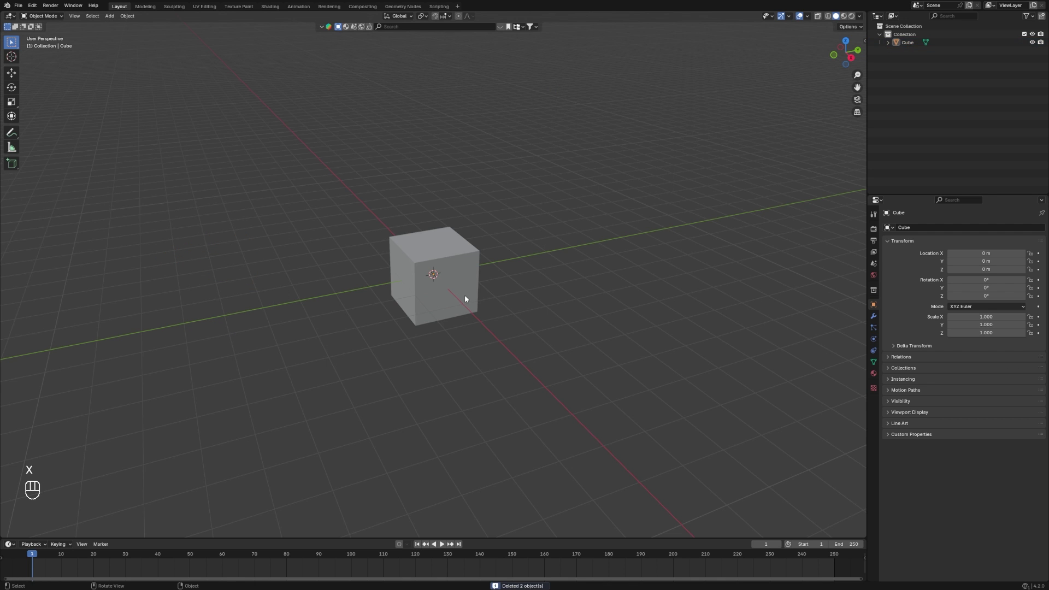
Stretch the cube along the Y axis to a scale of about 1.25, working in top view
{"action": "left_click", "coordinate": [465, 294]}
{"action": "key", "text": "KP_7"}
{"action": "key", "text": "s"}
{"action": "key", "text": "y"}
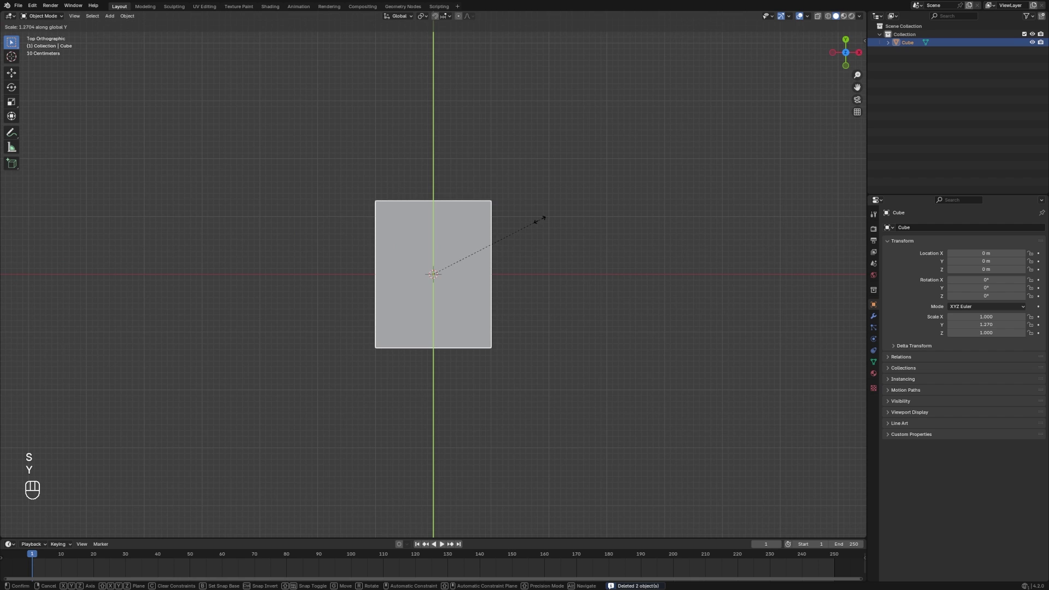
{"action": "left_click", "coordinate": [536, 219]}
Flatten the cube along the Z axis to a scale of about 0.175
{"action": "key", "text": "KP_1"}
{"action": "key", "text": "s"}
{"action": "key", "text": "z"}
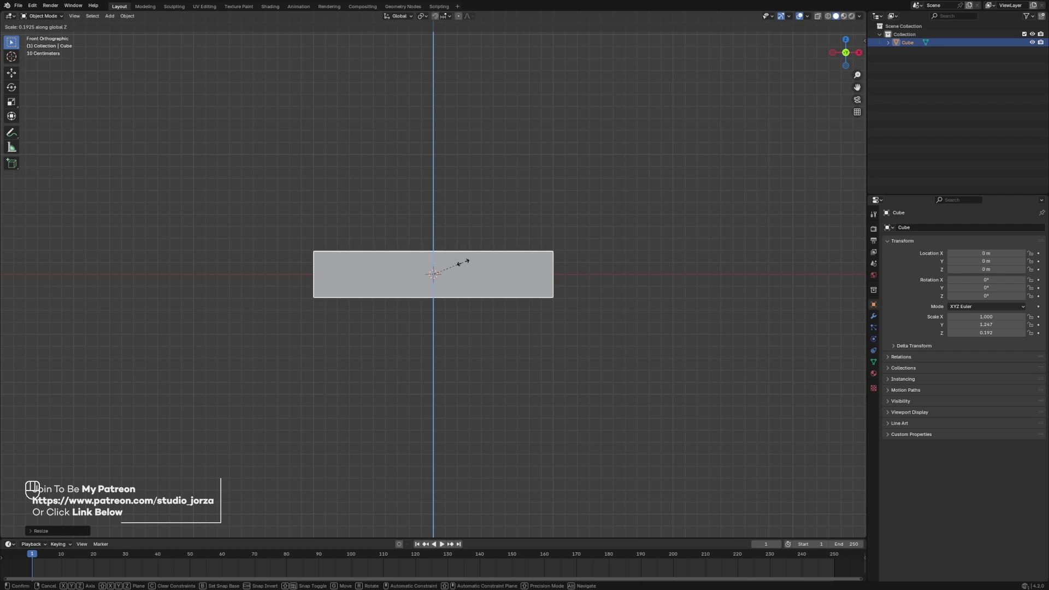
{"action": "left_click", "coordinate": [463, 262]}
{"action": "middle_click_drag", "start_coordinate": [463, 262], "coordinate": [495, 295]}
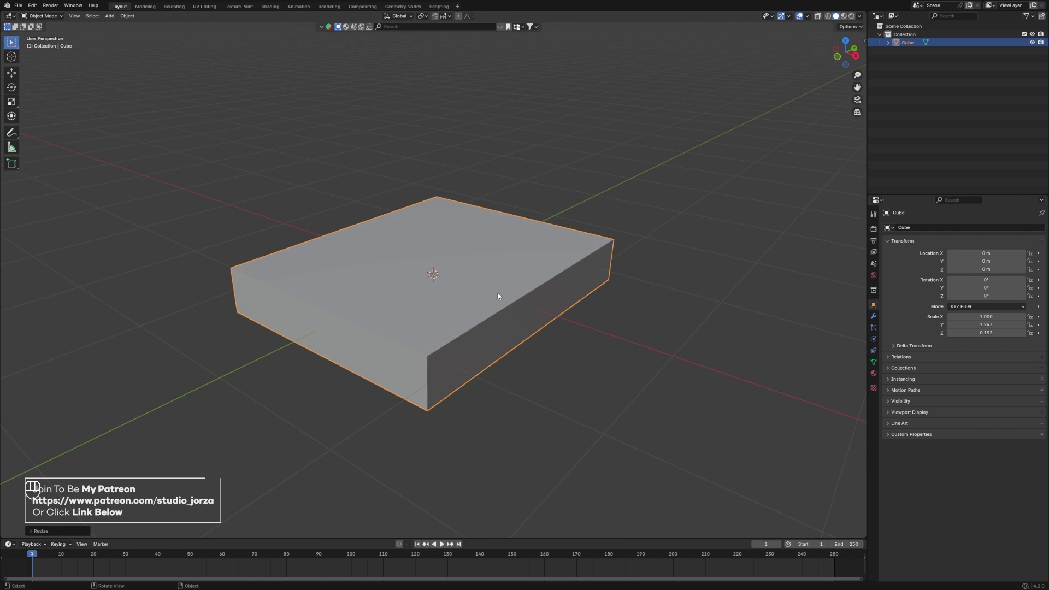
{"action": "key", "text": "s"}
{"action": "key", "text": "z"}
{"action": "left_click", "coordinate": [492, 296]}
Inset the top face of the slab in Edit Mode, leaving an even border about 0.3 m wide
{"action": "key", "text": "grave"}
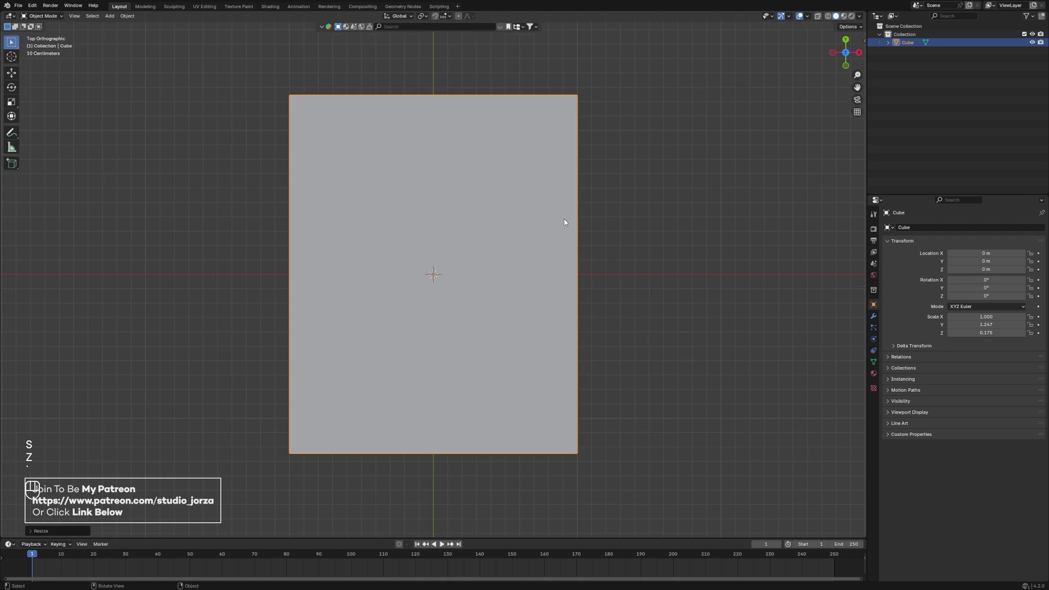
{"action": "scroll", "coordinate": [564, 219], "scroll_direction": "down", "scroll_amount": 4}
{"action": "scroll", "coordinate": [484, 255], "scroll_direction": "up", "scroll_amount": 3}
{"action": "key", "text": "Tab"}
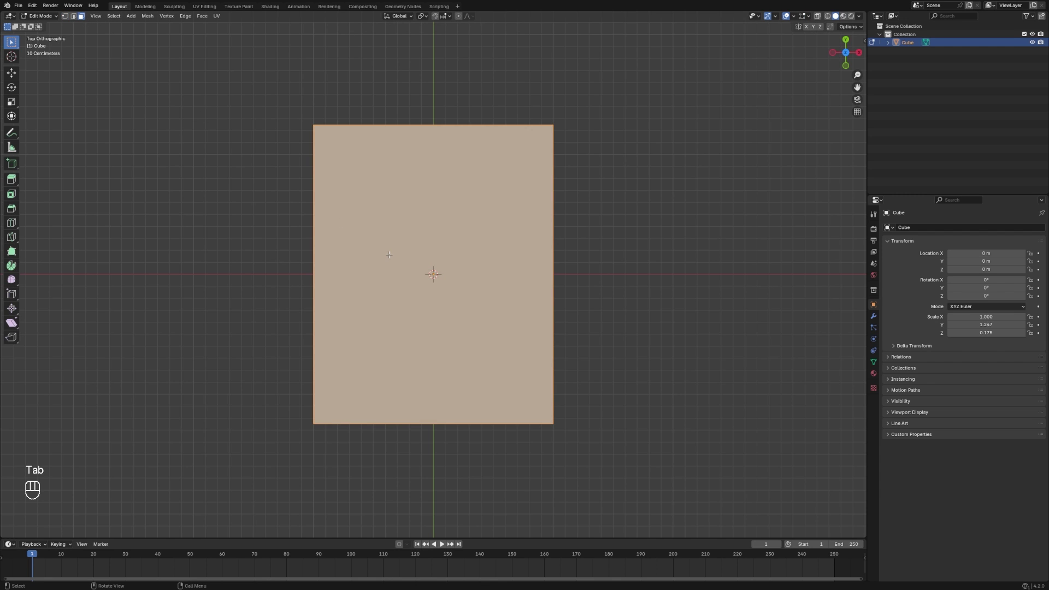
{"action": "left_click", "coordinate": [637, 268]}
{"action": "key", "text": "i"}
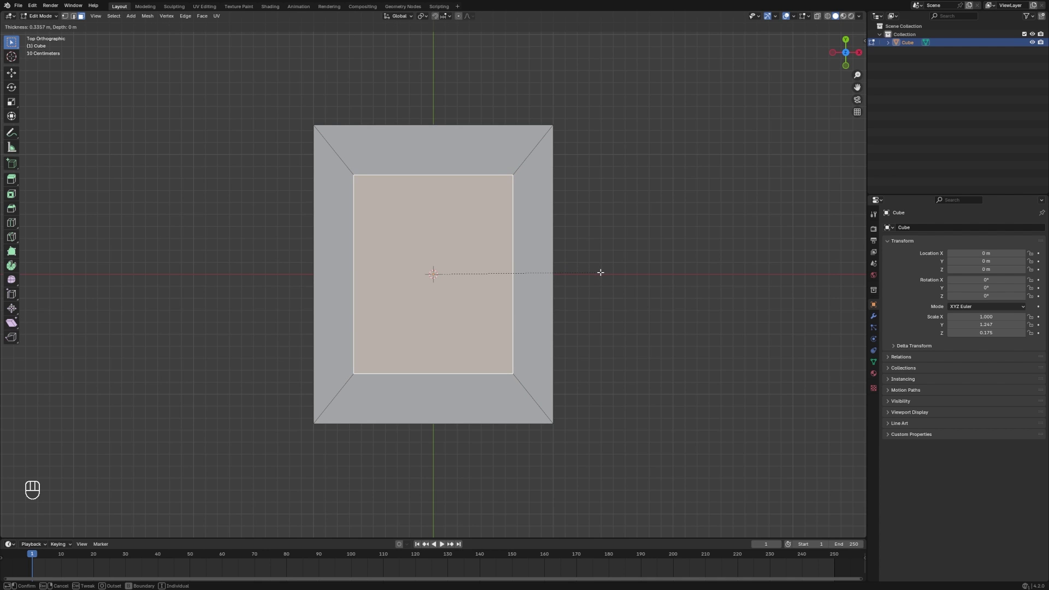
{"action": "left_click", "coordinate": [516, 279]}
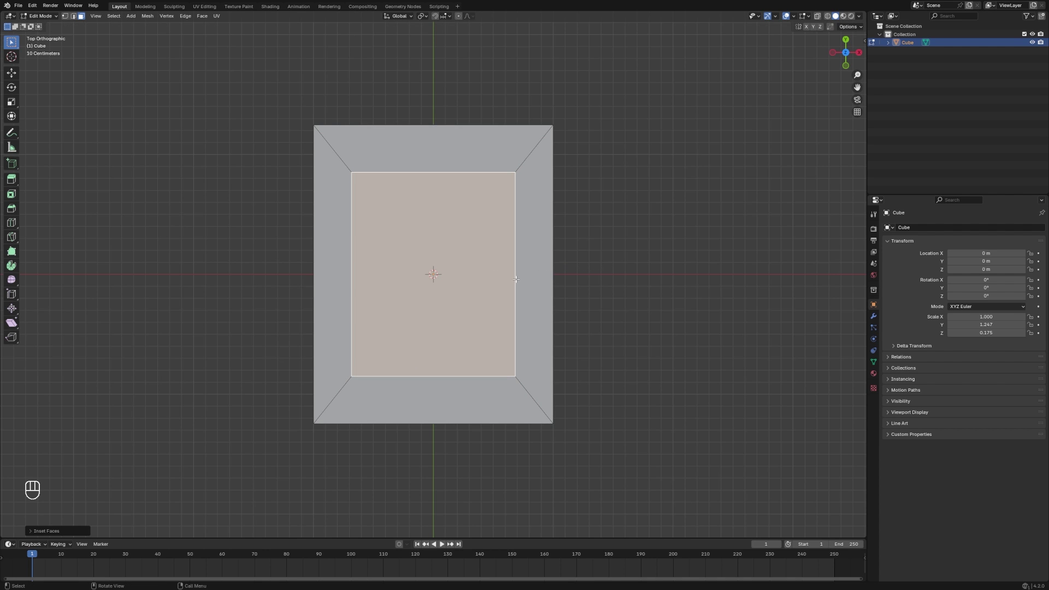
Subdivide the inner top face with 10 cuts
{"action": "right_click", "coordinate": [470, 281]}
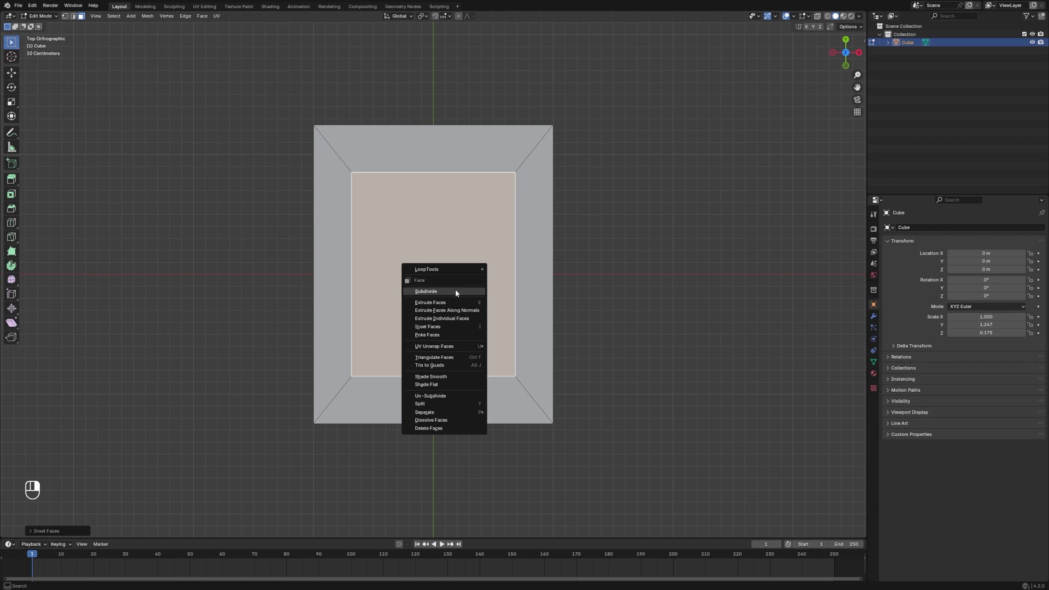
{"action": "left_click", "coordinate": [455, 291]}
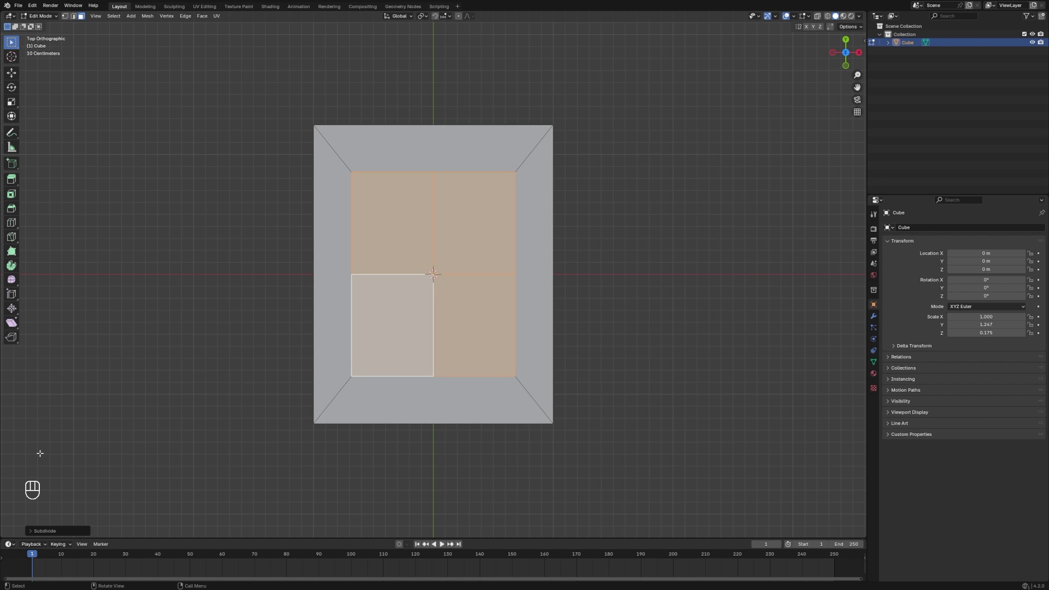
{"action": "left_click", "coordinate": [47, 529]}
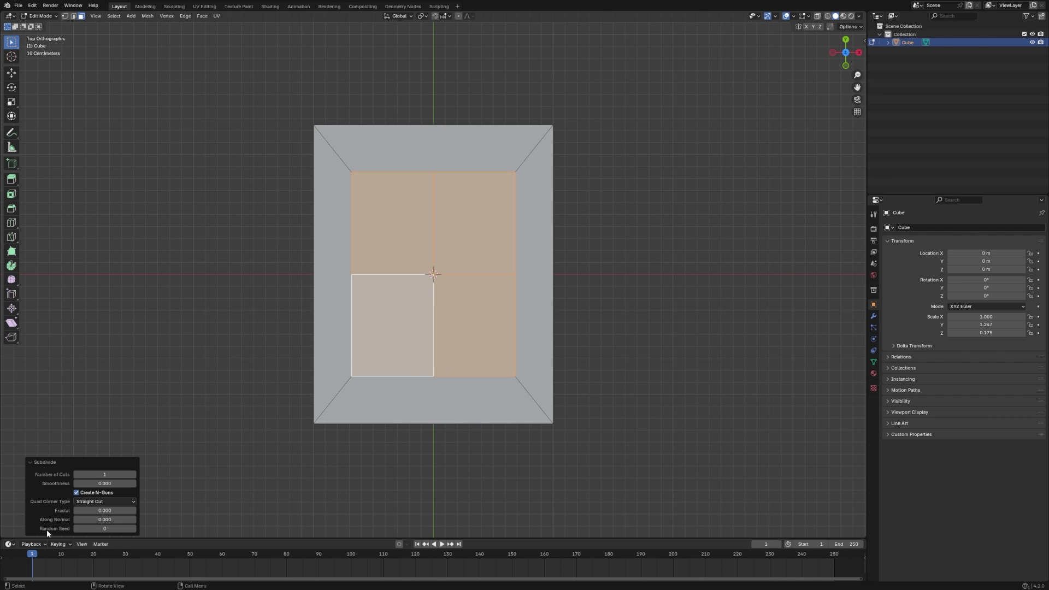
{"action": "left_click", "coordinate": [133, 474]}
{"action": "left_click", "coordinate": [133, 474]}
{"action": "left_click", "coordinate": [134, 474]}
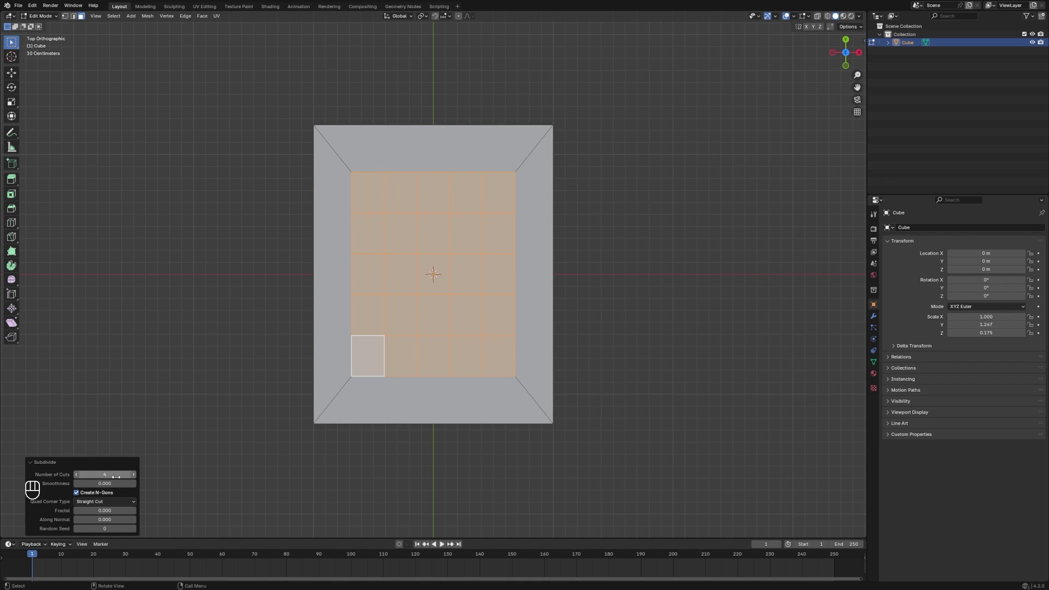
{"action": "left_click", "coordinate": [117, 476]}
{"action": "key", "text": "Return"}
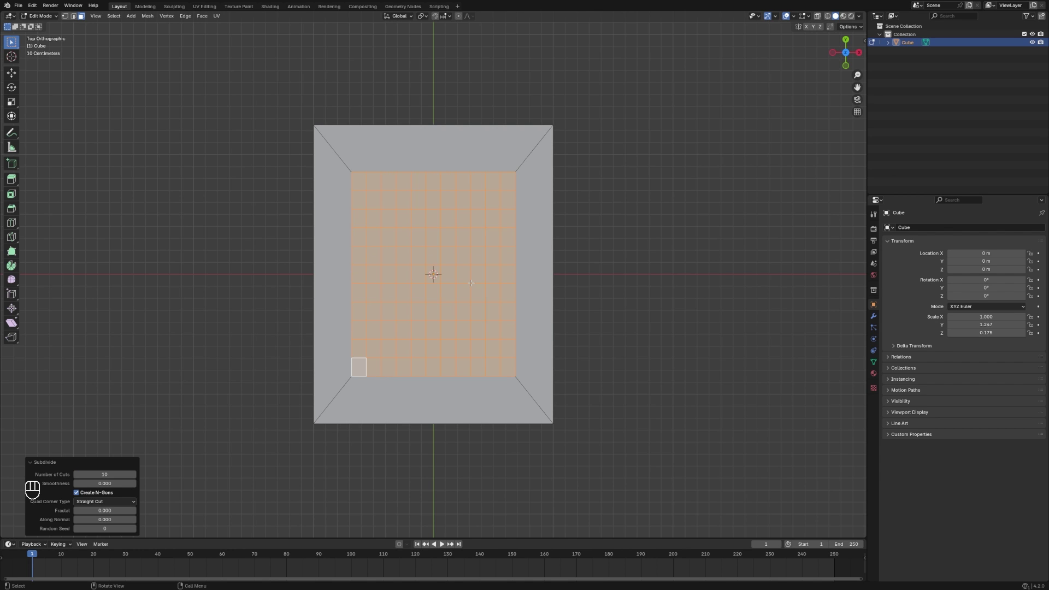
Select a symmetric, stepped diamond of grid faces reaching all four sides of the subdivided area
{"action": "left_click_drag", "start_coordinate": [421, 181], "coordinate": [446, 345]}
{"action": "left_click_drag", "start_coordinate": [357, 260], "coordinate": [392, 288], "text": "shift"}
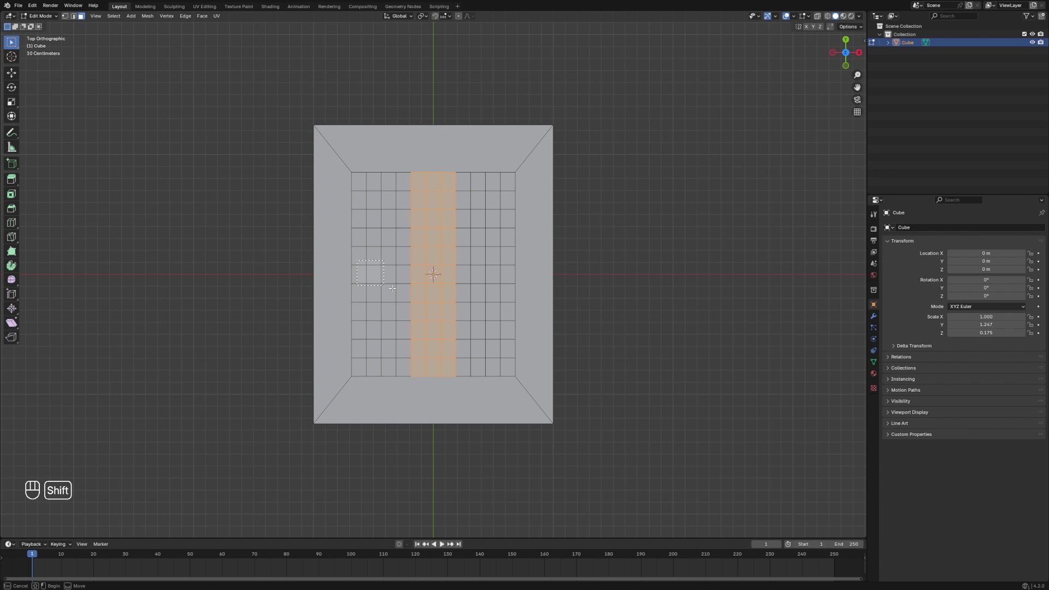
{"action": "left_click_drag", "start_coordinate": [476, 288], "coordinate": [512, 297], "text": "shift"}
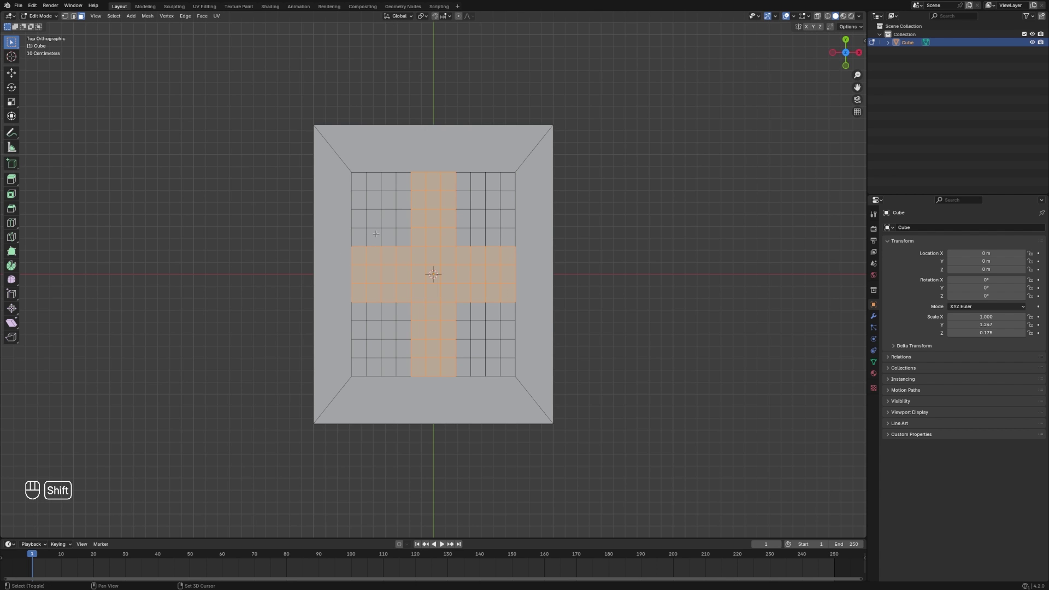
{"action": "left_click_drag", "start_coordinate": [376, 234], "coordinate": [495, 316], "text": "shift"}
{"action": "left_click_drag", "start_coordinate": [383, 211], "coordinate": [432, 272], "text": "shift"}
{"action": "left_click_drag", "start_coordinate": [471, 324], "coordinate": [484, 338], "text": "shift"}
{"action": "left_click_drag", "start_coordinate": [403, 199], "coordinate": [464, 354], "text": "shift"}
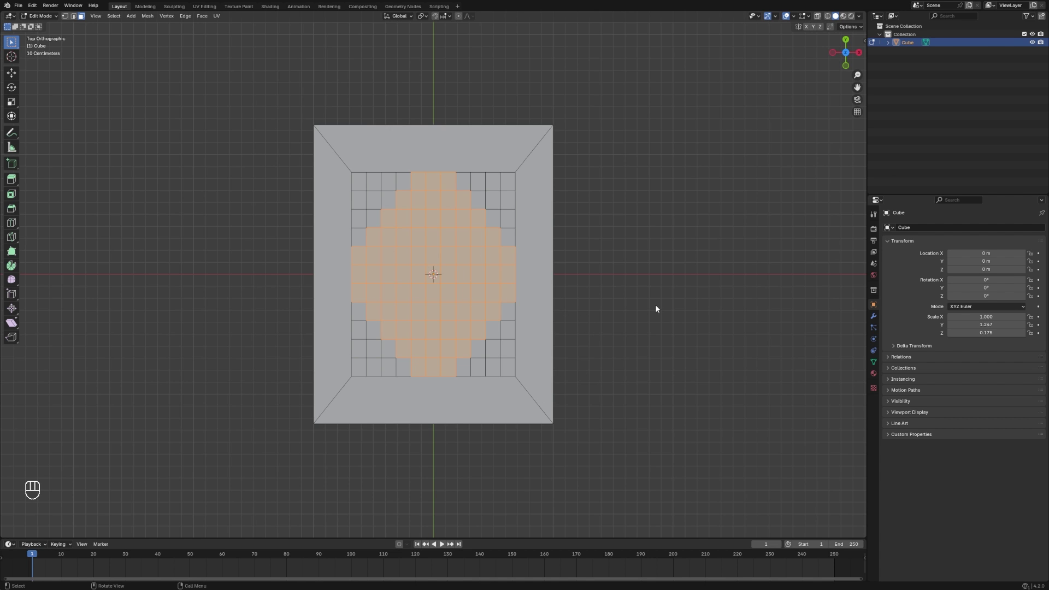
{"action": "key", "text": "i"}
{"action": "key", "text": "i"}
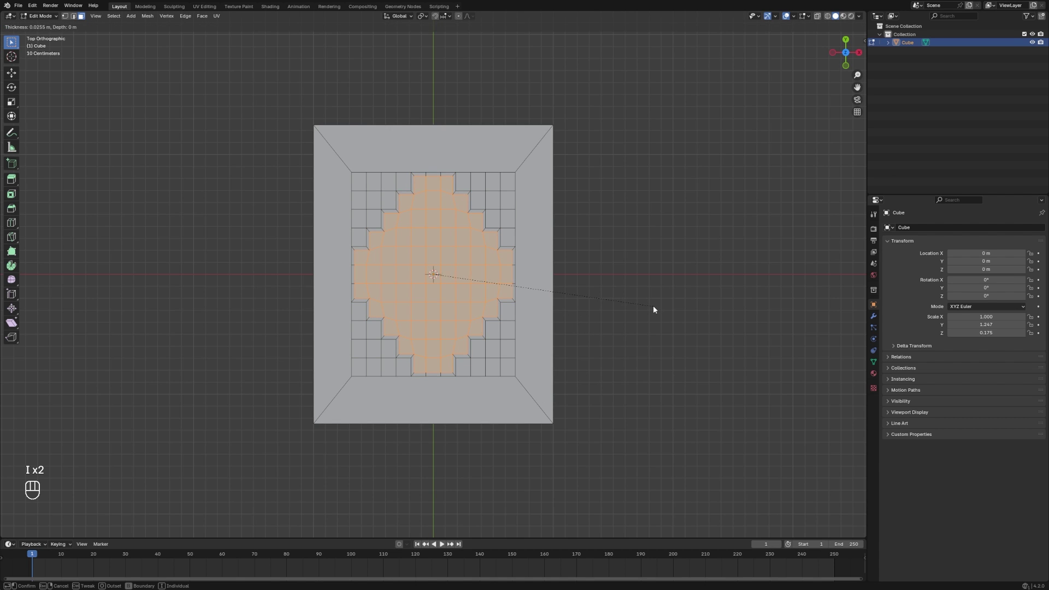
{"action": "left_click", "coordinate": [653, 306]}
{"action": "key", "text": "ctrl+z"}
Inset the selected faces individually by about 0.015 m and set the transform pivot point to Individual Origins
{"action": "key", "text": "i"}
{"action": "key", "text": "i"}
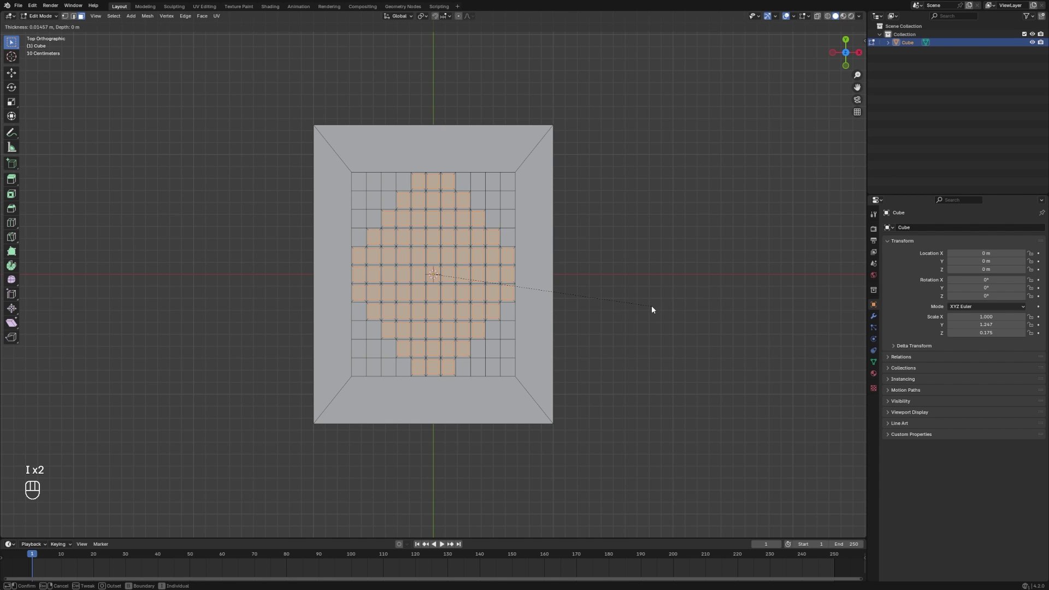
{"action": "left_click", "coordinate": [652, 310]}
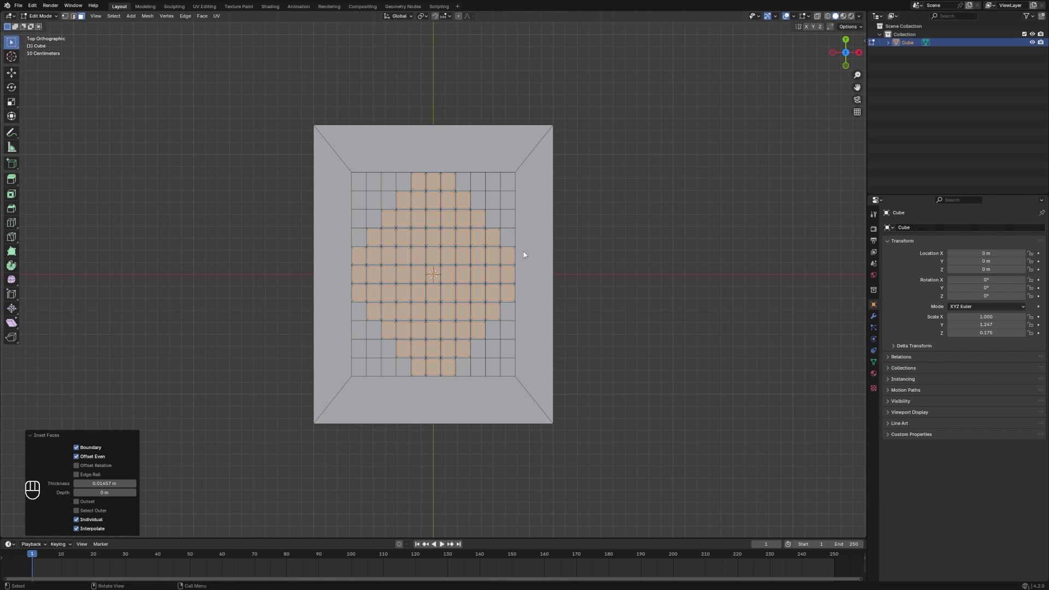
{"action": "left_click", "coordinate": [425, 17]}
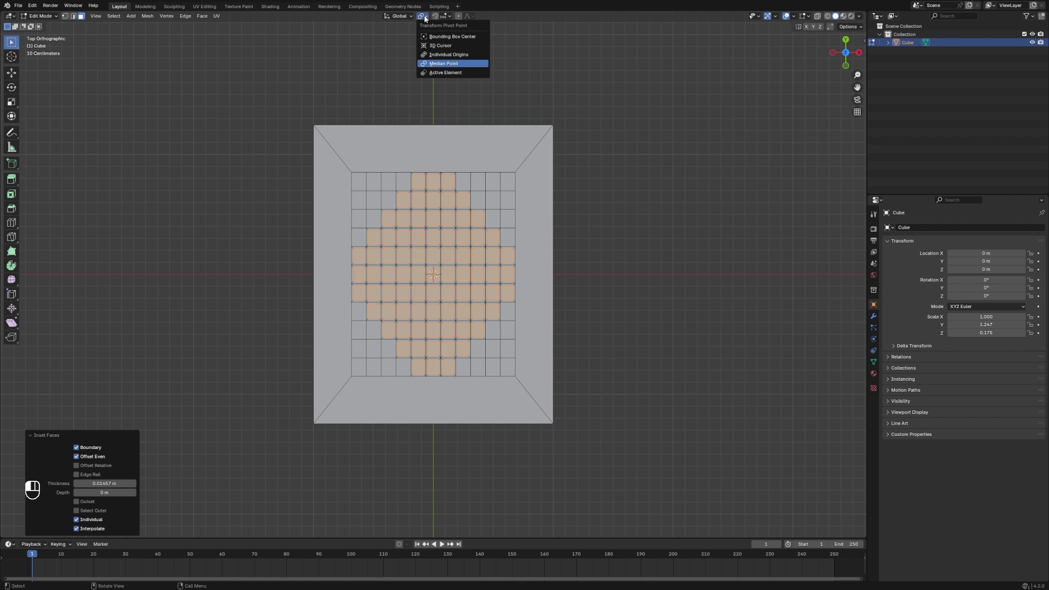
{"action": "left_click", "coordinate": [451, 54]}
Subdivide the individually inset faces twice with one cut each time
{"action": "middle_click_drag", "start_coordinate": [513, 199], "coordinate": [526, 156]}
{"action": "middle_click_drag", "start_coordinate": [465, 224], "coordinate": [457, 239]}
{"action": "right_click", "coordinate": [457, 240]}
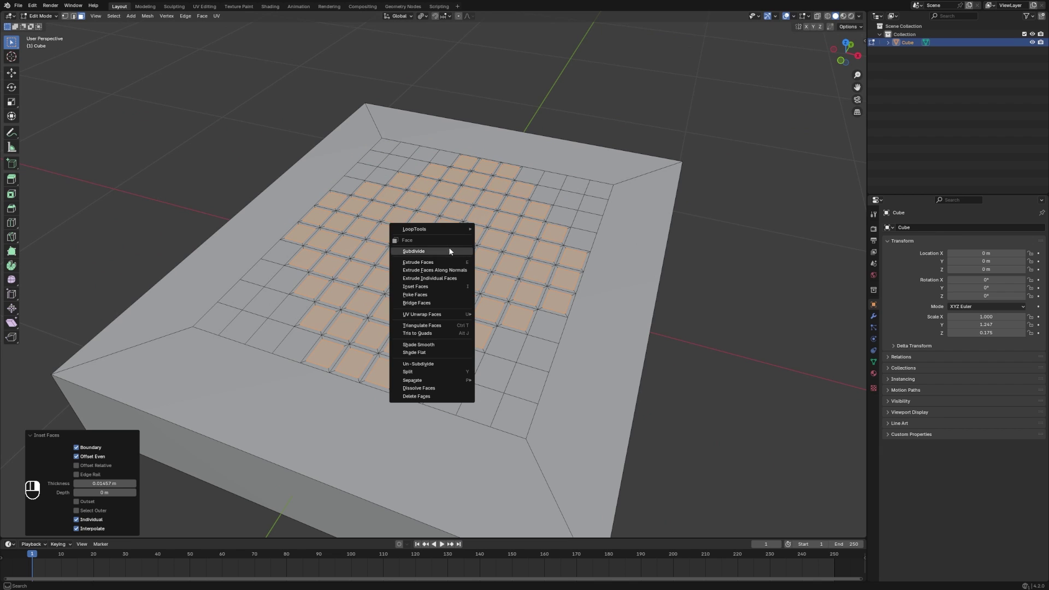
{"action": "left_click", "coordinate": [449, 251]}
{"action": "right_click", "coordinate": [451, 268]}
{"action": "left_click", "coordinate": [456, 270]}
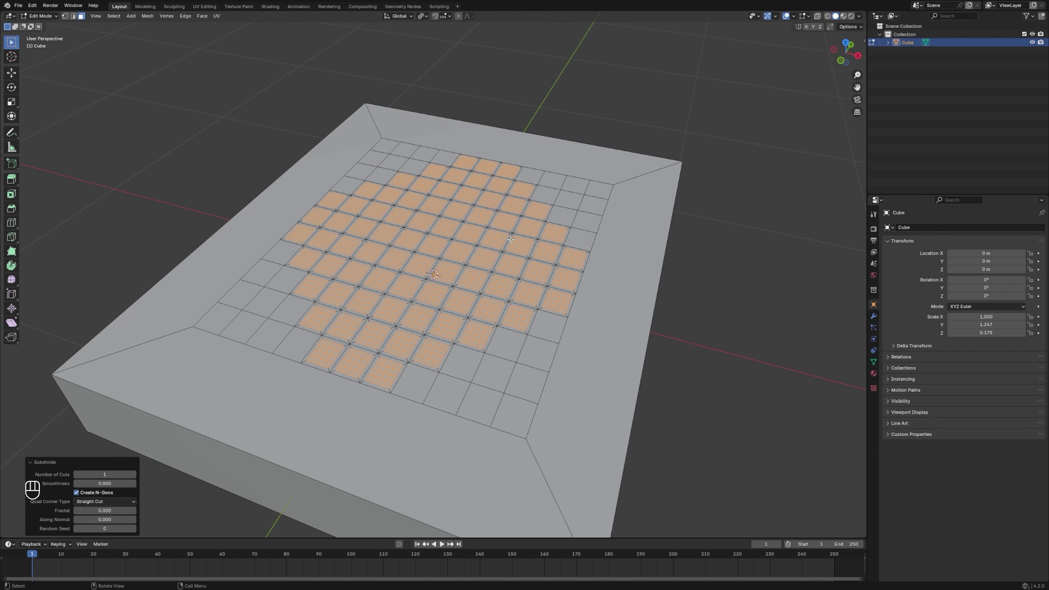
Try rounding the subdivided faces with LoopTools Circle, inspect them in top view, and undo the operation
{"action": "right_click", "coordinate": [497, 205]}
{"action": "mouse_move", "coordinate": [487, 183]}
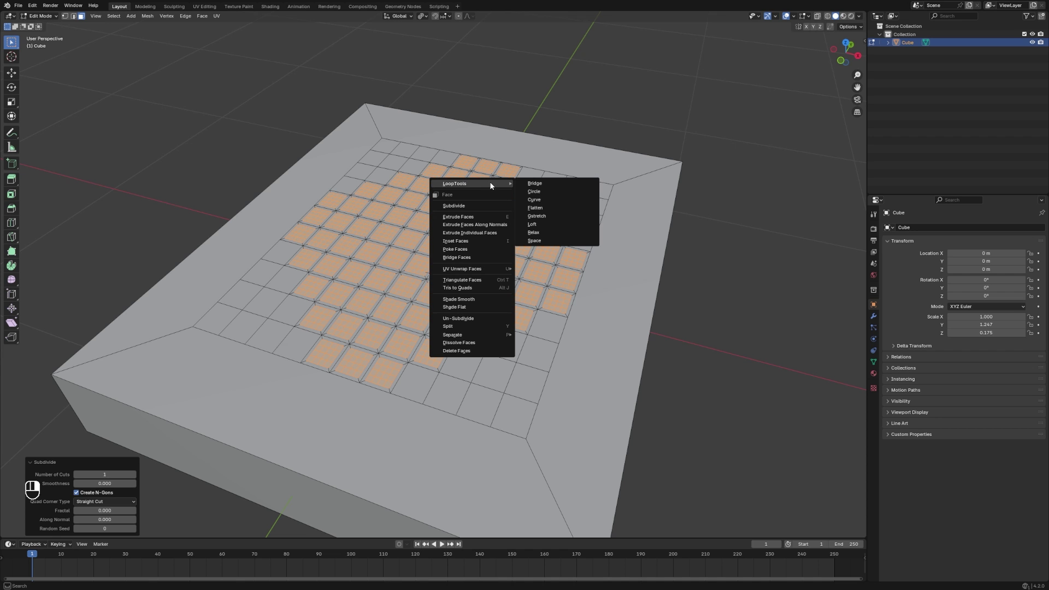
{"action": "left_click", "coordinate": [536, 191]}
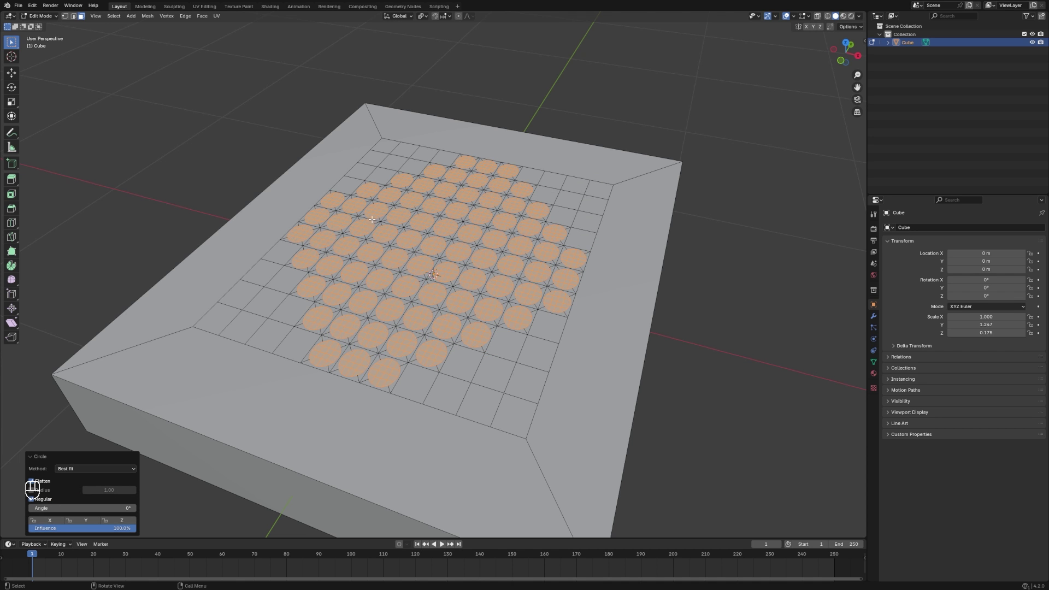
{"action": "middle_click_drag", "start_coordinate": [372, 219], "coordinate": [547, 236]}
{"action": "key", "text": "grave"}
{"action": "left_click", "coordinate": [571, 221]}
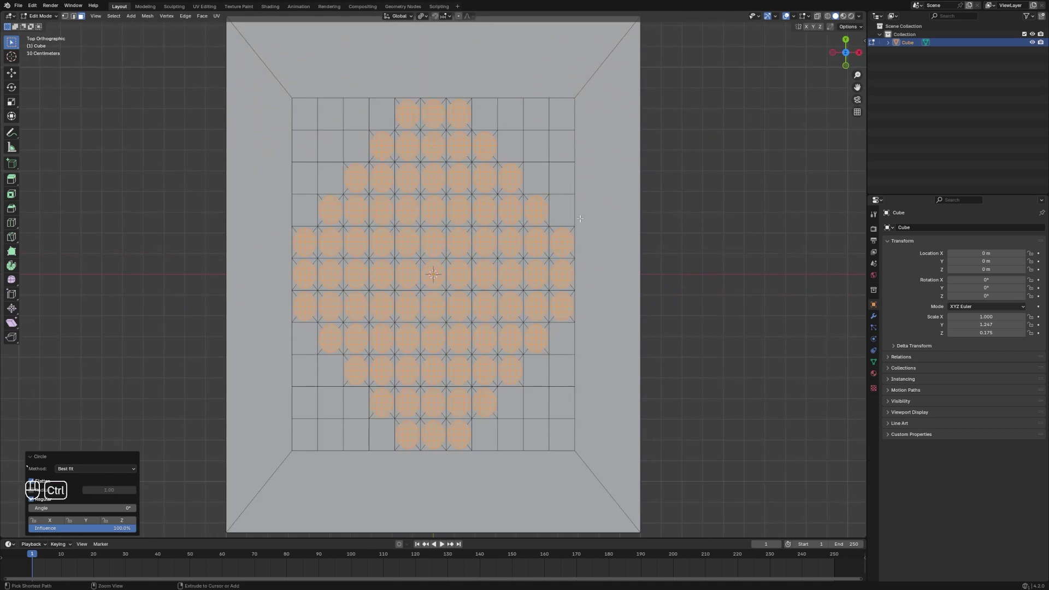
{"action": "key", "text": "ctrl+z"}
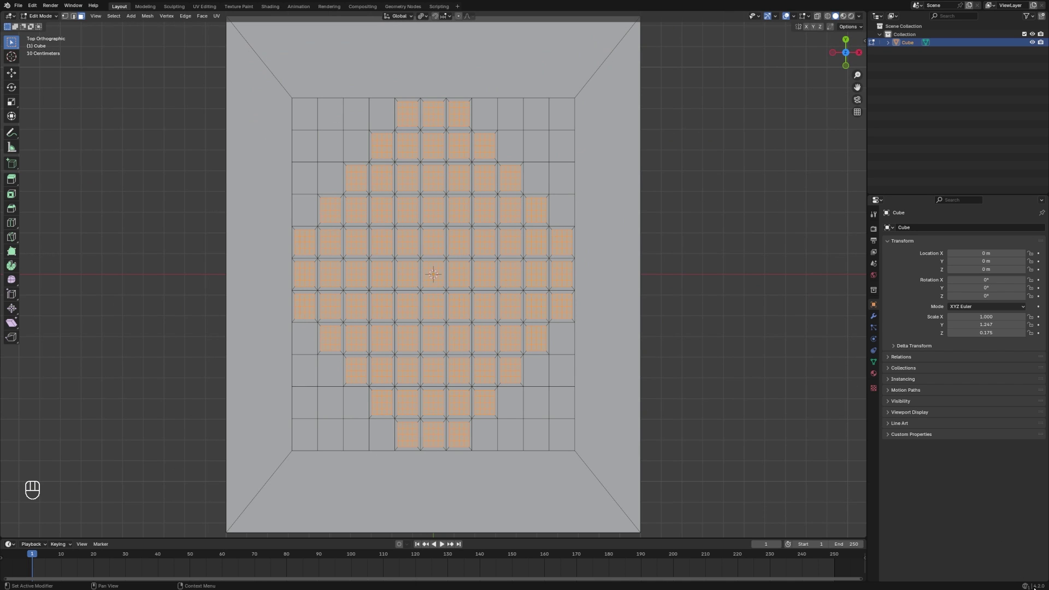
Look up the LoopTools add-on in the preferences' extensions by searching for "LOOPT", and close the preferences
{"action": "right_click", "coordinate": [425, 277]}
{"action": "left_click", "coordinate": [34, 5]}
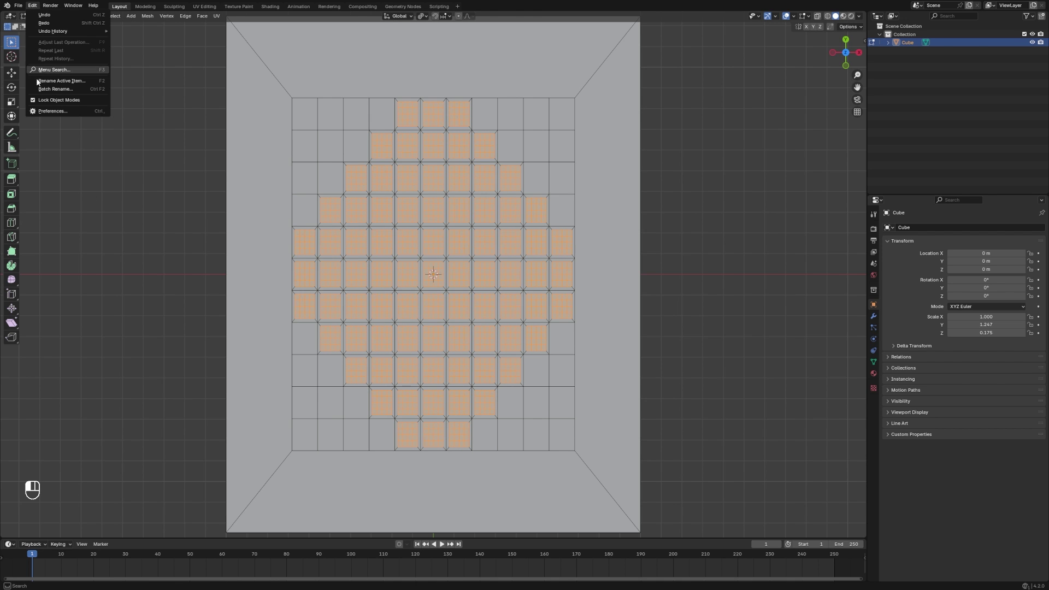
{"action": "left_click", "coordinate": [44, 111]}
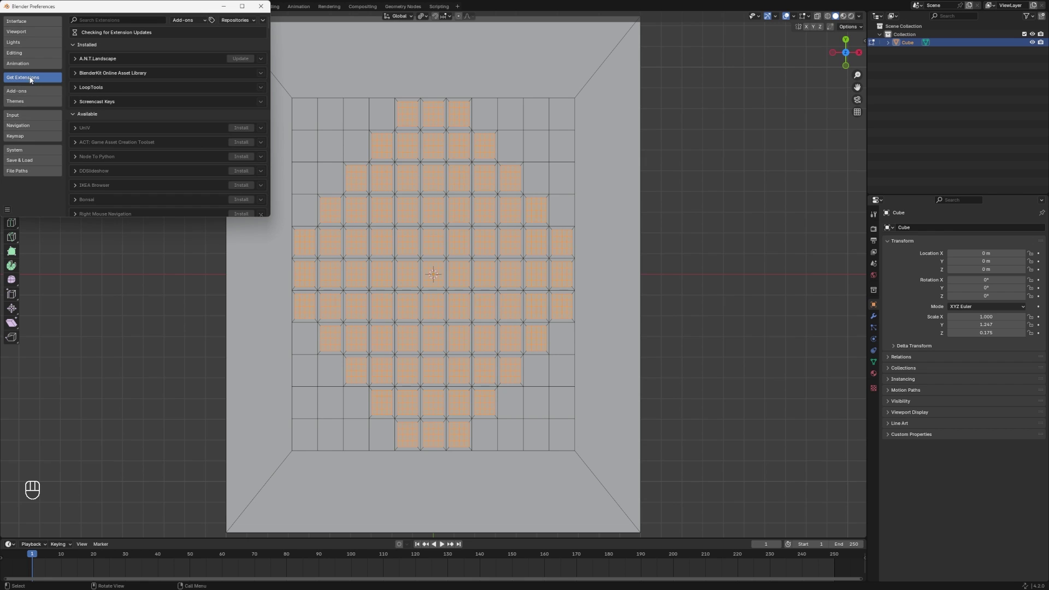
{"action": "left_click", "coordinate": [104, 20]}
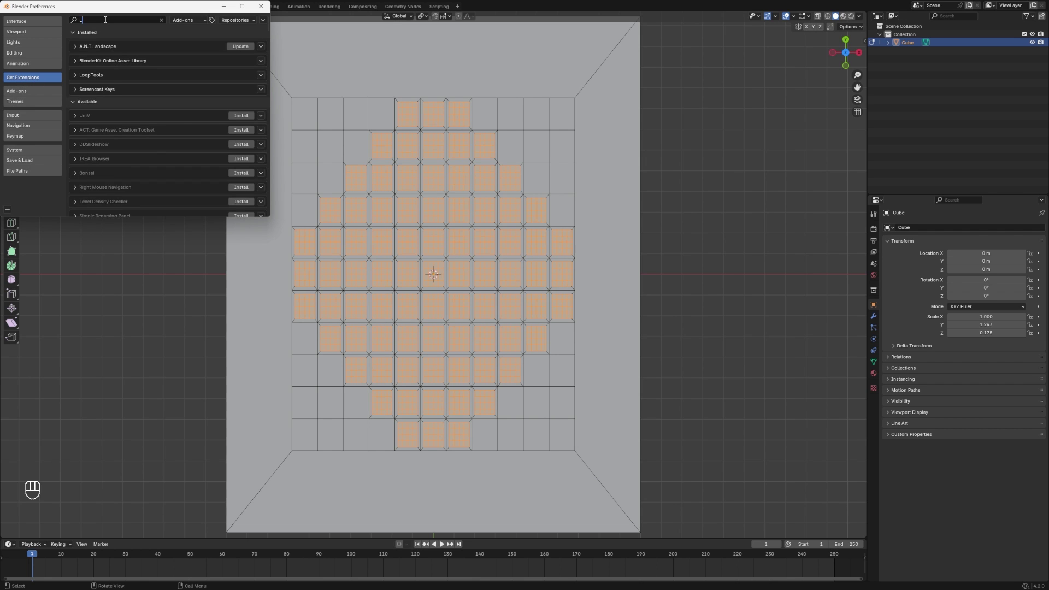
{"action": "type", "text": "LOOPT"}
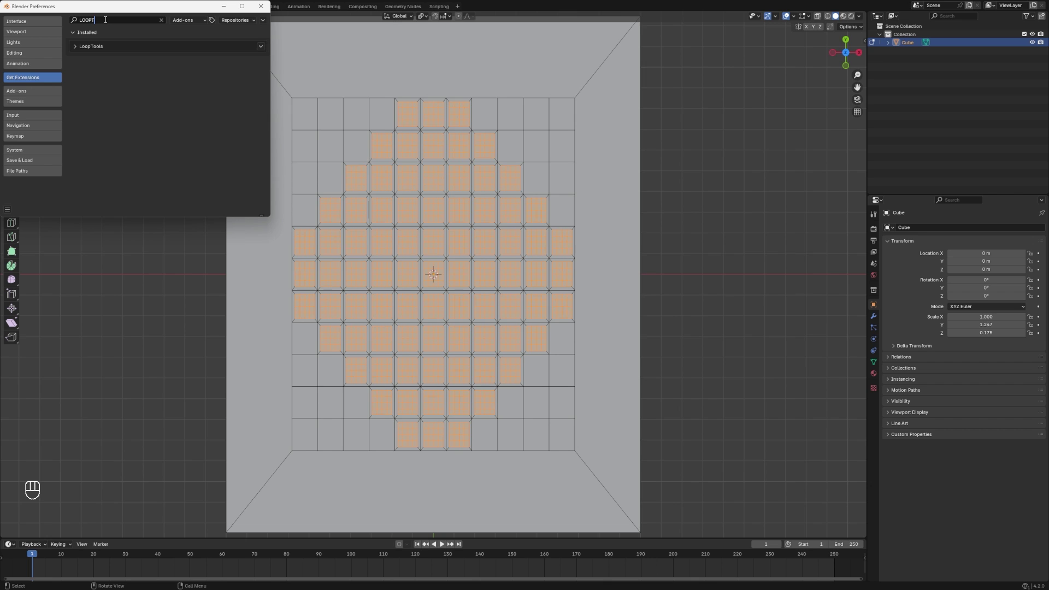
{"action": "left_click", "coordinate": [261, 46]}
{"action": "left_click", "coordinate": [261, 6]}
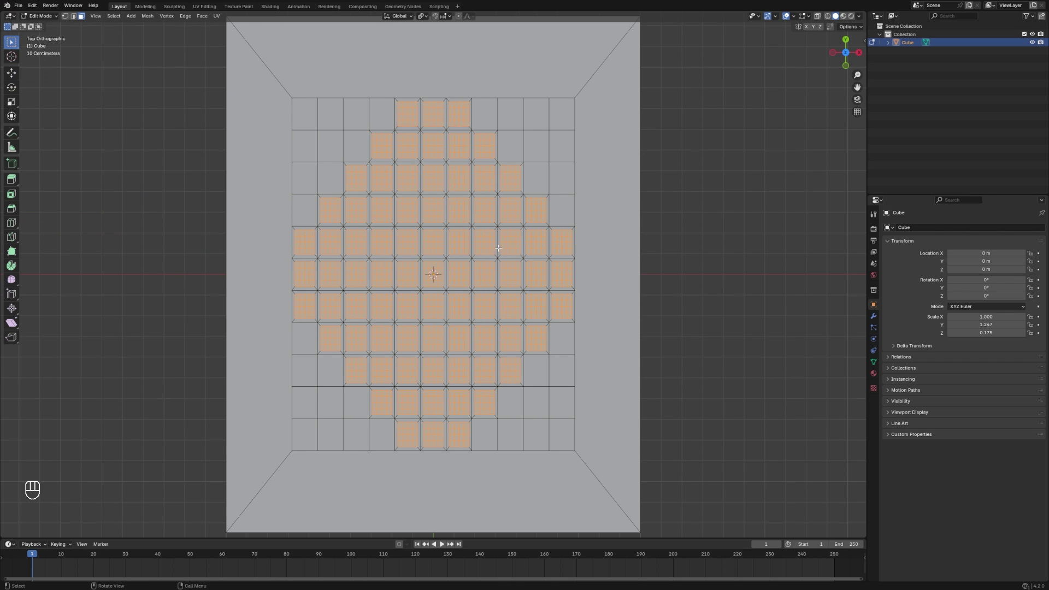
Round the selected subdivided faces with LoopTools Circle
{"action": "right_click", "coordinate": [424, 188]}
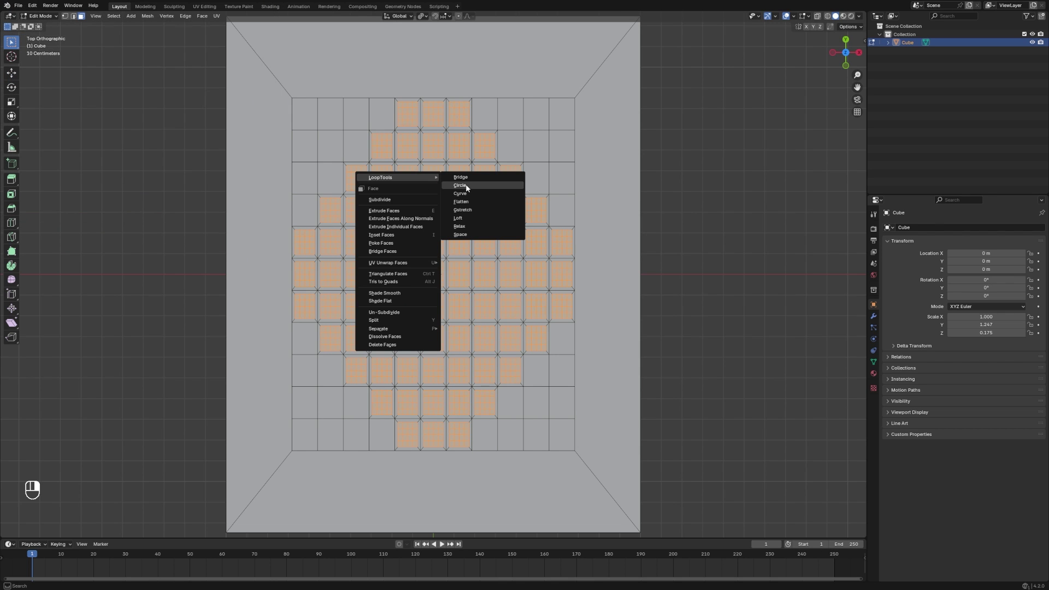
{"action": "mouse_move", "coordinate": [420, 179]}
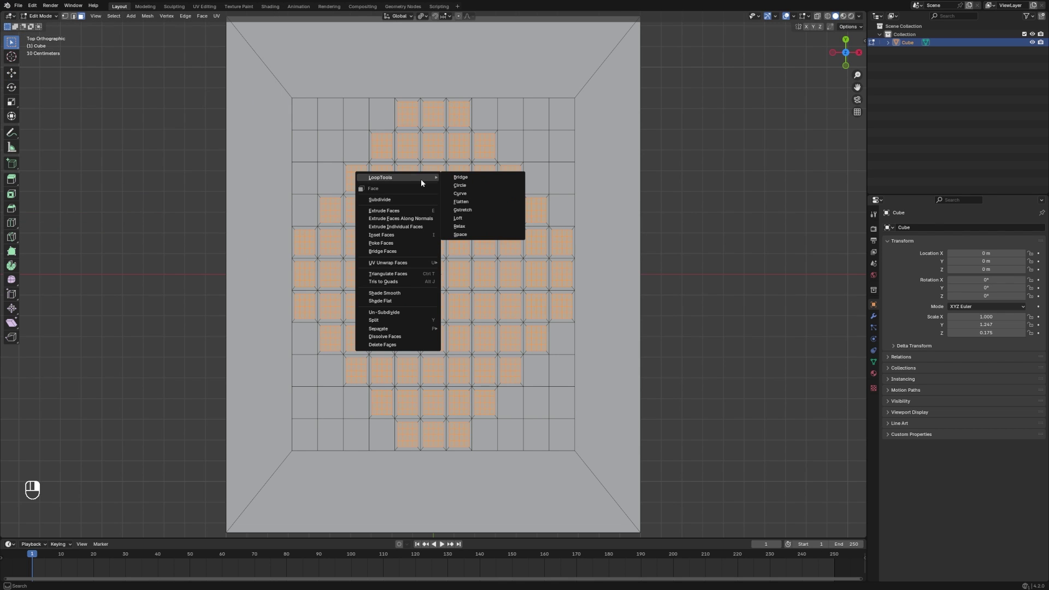
{"action": "left_click", "coordinate": [459, 187]}
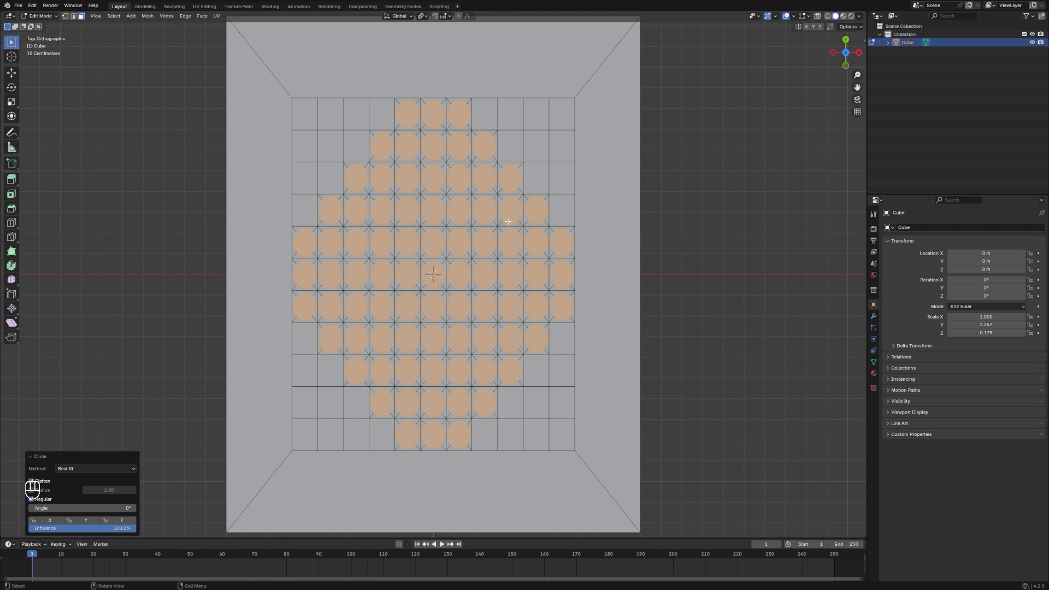
Narrow the circular faces along Y, scale them by about 0.85 along X, and scale them uniformly by about 0.81
{"action": "key", "text": "s"}
{"action": "key", "text": "y"}
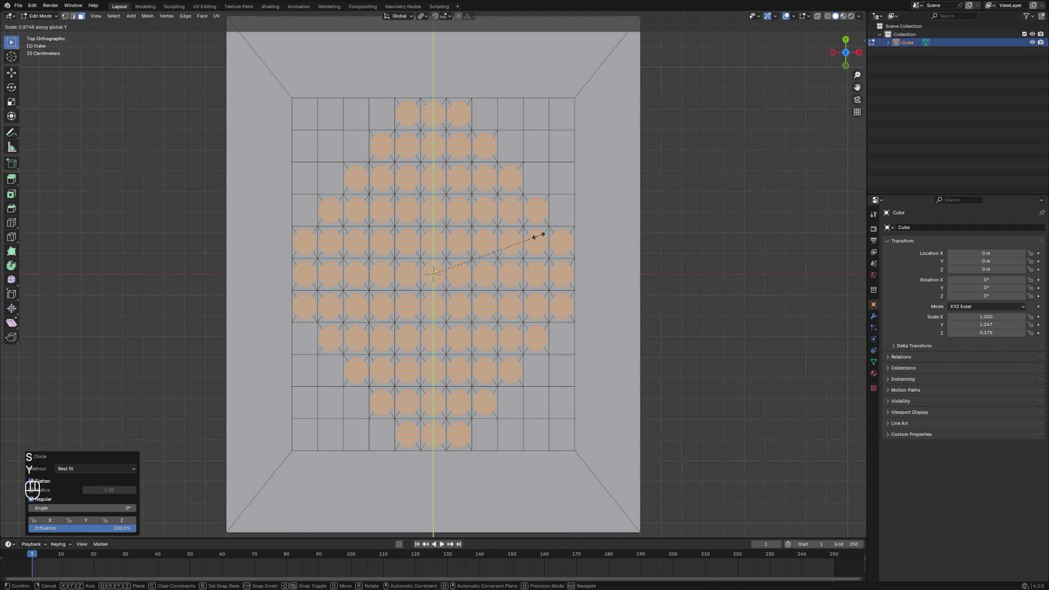
{"action": "key", "text": "x"}
{"action": "left_click", "coordinate": [538, 239]}
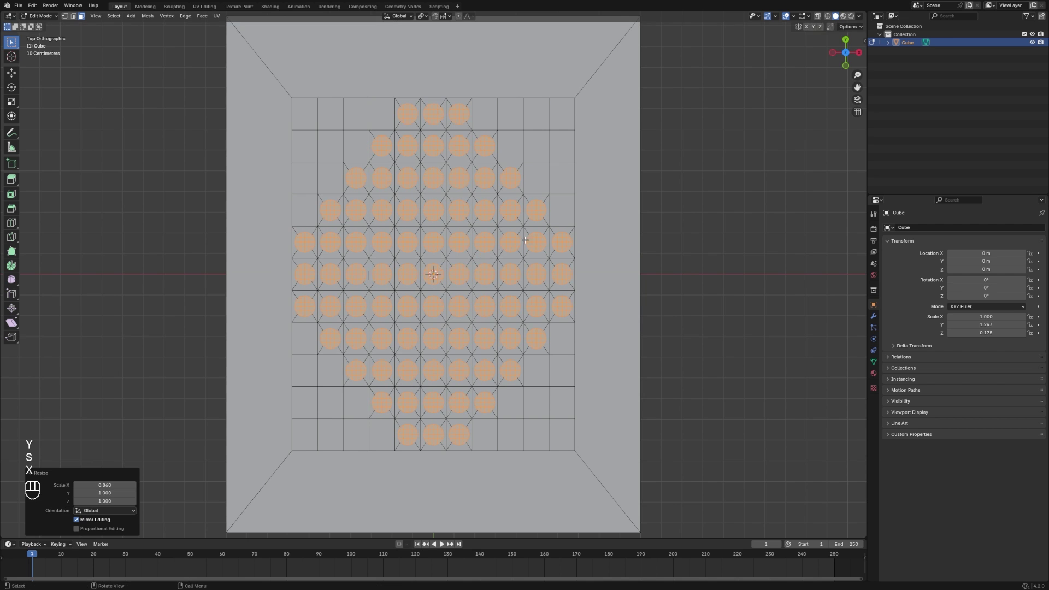
{"action": "key", "text": "s"}
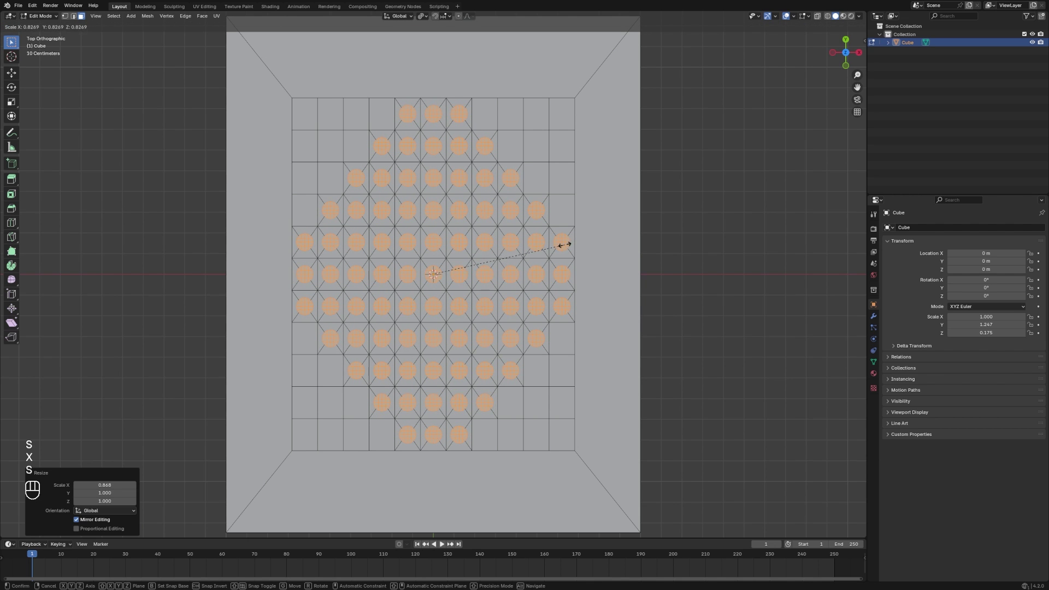
{"action": "left_click", "coordinate": [561, 249]}
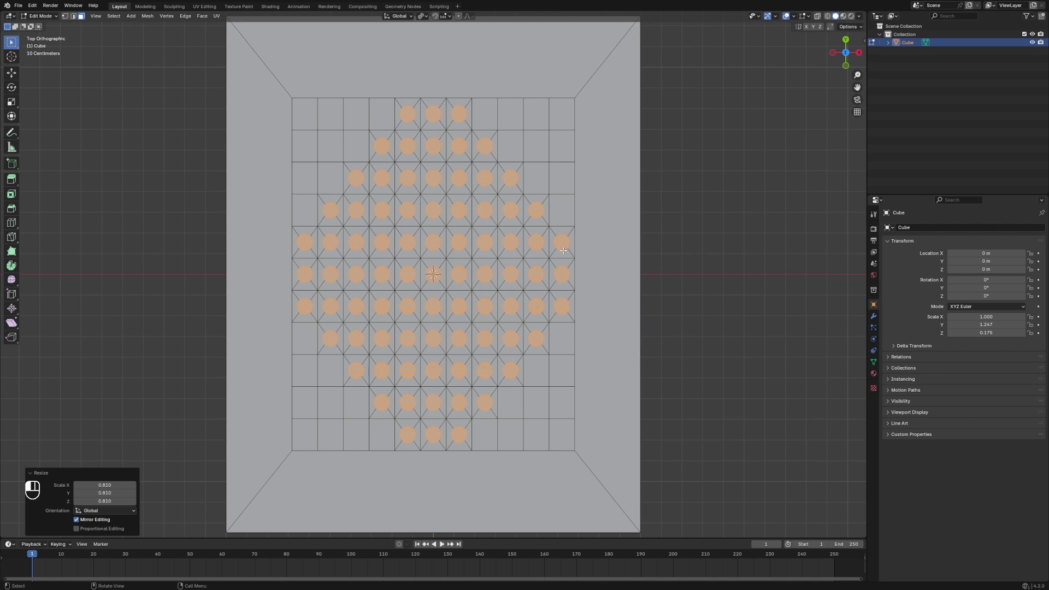
Extrude the circular faces about 0.031 m down into the slab along Z
{"action": "mouse_move", "coordinate": [562, 248]}
{"action": "middle_mouse_down"}
{"action": "mouse_move", "coordinate": [547, 240]}
{"action": "mouse_move", "coordinate": [563, 237]}
{"action": "middle_mouse_up"}
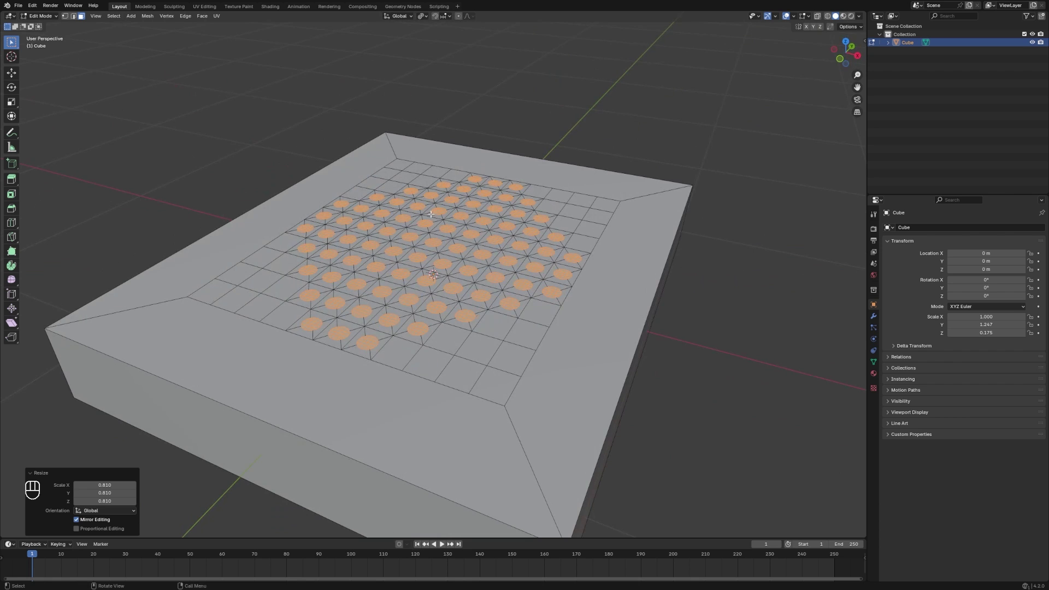
{"action": "key", "text": "e"}
{"action": "key", "text": "z"}
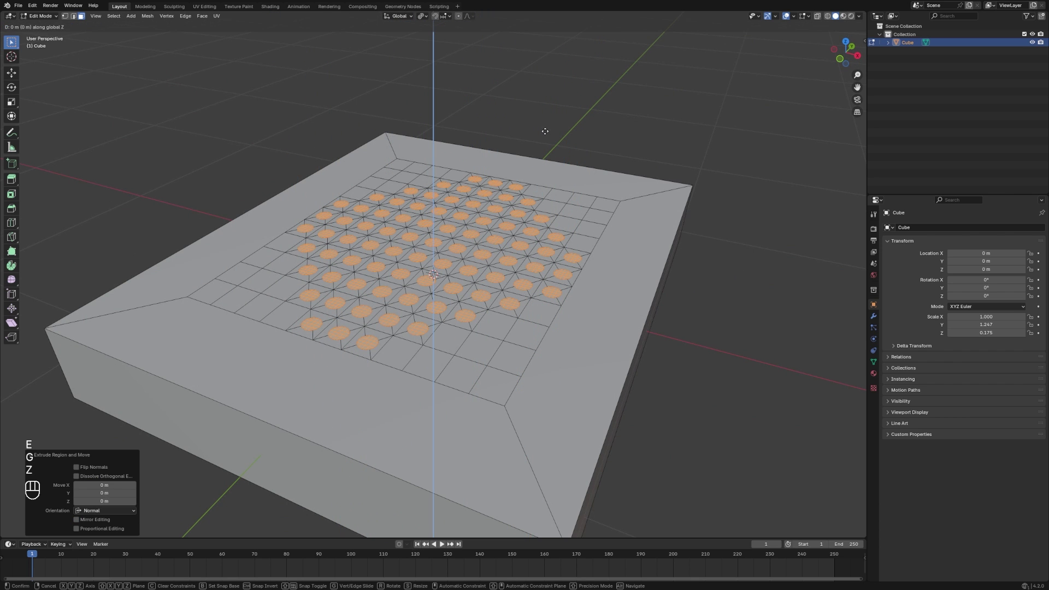
{"action": "left_click", "coordinate": [544, 136]}
Delete the bottom faces of the extruded circular recesses
{"action": "key", "text": "grave"}
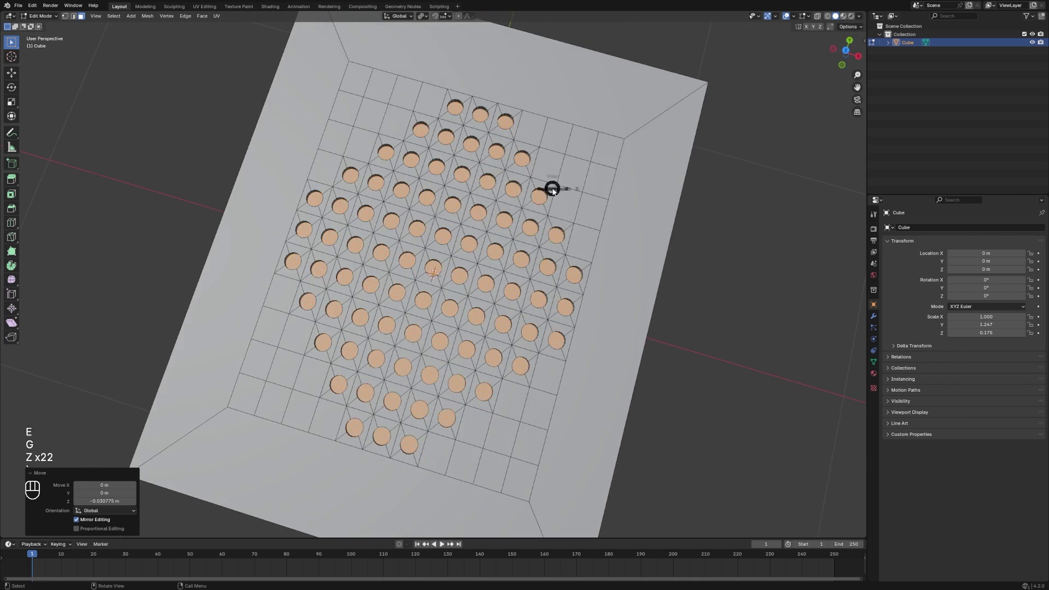
{"action": "key", "text": "x"}
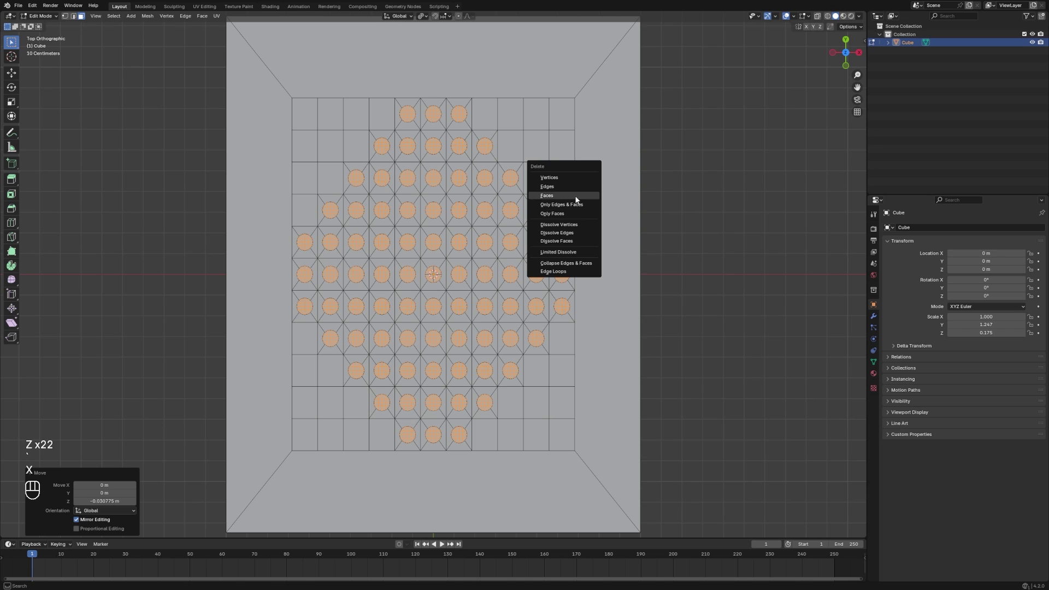
{"action": "left_click", "coordinate": [574, 196]}
Return to Object Mode and apply Shade Auto Smooth to the slab at 30°
{"action": "middle_click_drag", "start_coordinate": [574, 195], "coordinate": [485, 238]}
{"action": "key", "text": "Tab"}
{"action": "right_click", "coordinate": [484, 241]}
{"action": "left_click", "coordinate": [481, 249]}
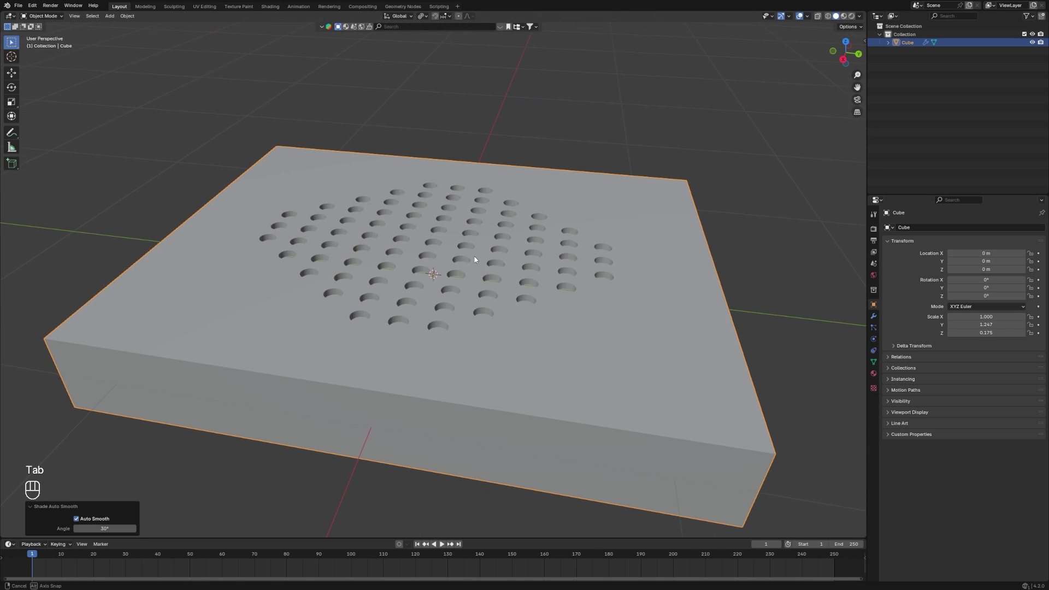
Add a cube, turn on X-ray display, and scale the cube uniformly to about 0.51 in top view
{"action": "key", "text": "grave"}
{"action": "scroll", "coordinate": [619, 175], "scroll_direction": "down", "scroll_amount": 5}
{"action": "middle_click_drag", "start_coordinate": [613, 178], "coordinate": [616, 247]}
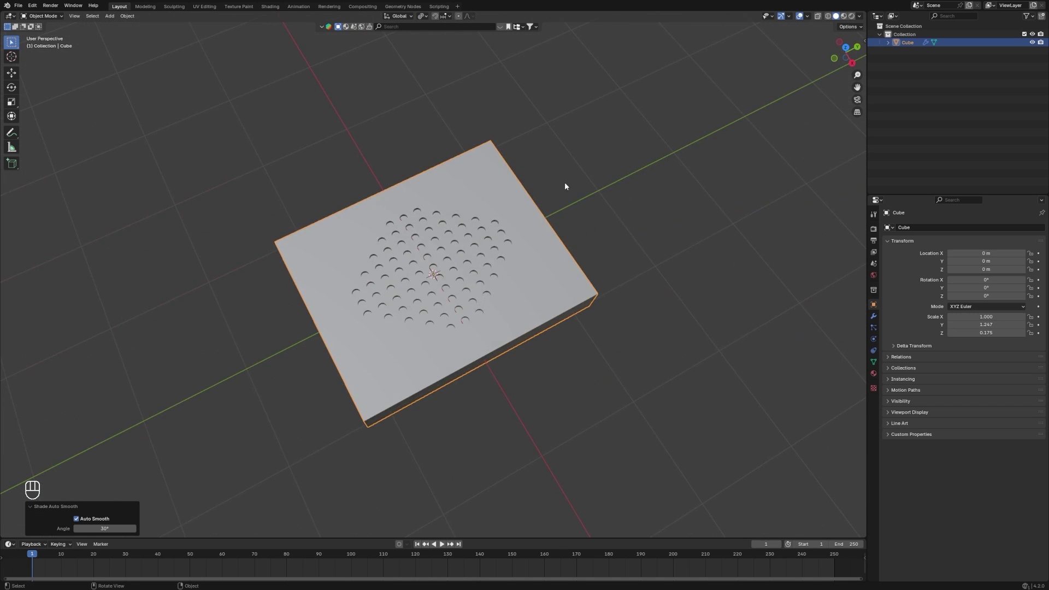
{"action": "key", "text": "grave"}
{"action": "key", "text": "shift+a"}
{"action": "mouse_move", "coordinate": [571, 133]}
{"action": "left_click", "coordinate": [601, 145]}
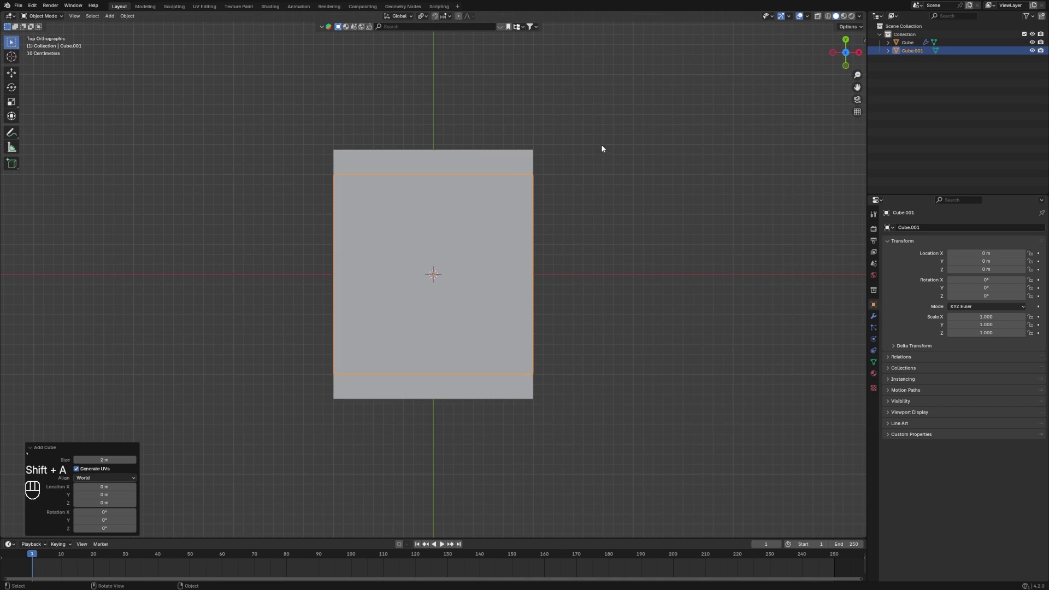
{"action": "left_click", "coordinate": [818, 18]}
{"action": "key", "text": "s"}
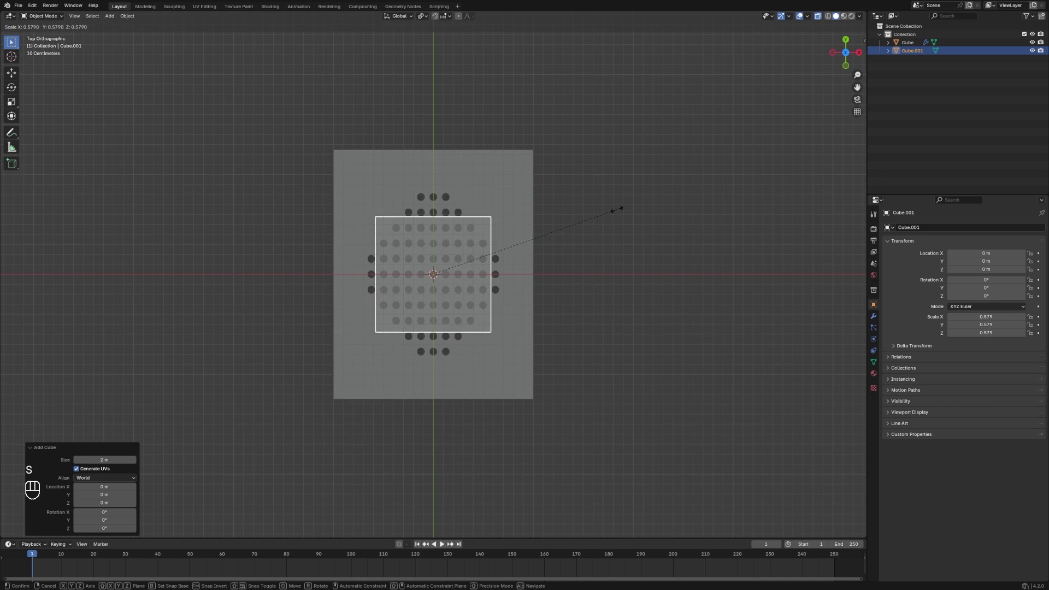
{"action": "left_click", "coordinate": [597, 223]}
Move the new cube about 1.05 m along Y and scale it by about 0.51 along Y
{"action": "key", "text": "g"}
{"action": "key", "text": "y"}
{"action": "left_click", "coordinate": [628, 122]}
{"action": "key", "text": "s"}
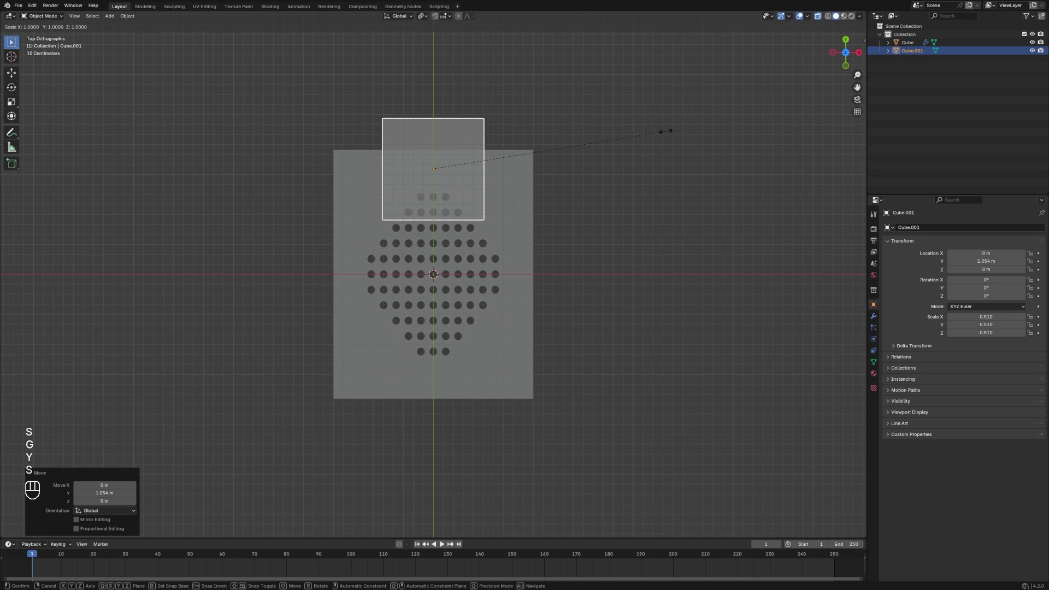
{"action": "key", "text": "y"}
{"action": "left_click", "coordinate": [548, 133]}
Scale the box uniformly by about 0.70 and fit it between the slab edge and the holes at Y about 1.043 m
{"action": "scroll", "coordinate": [718, 217], "scroll_direction": "up", "scroll_amount": 7}
{"action": "scroll", "coordinate": [718, 217], "scroll_direction": "down", "scroll_amount": 1}
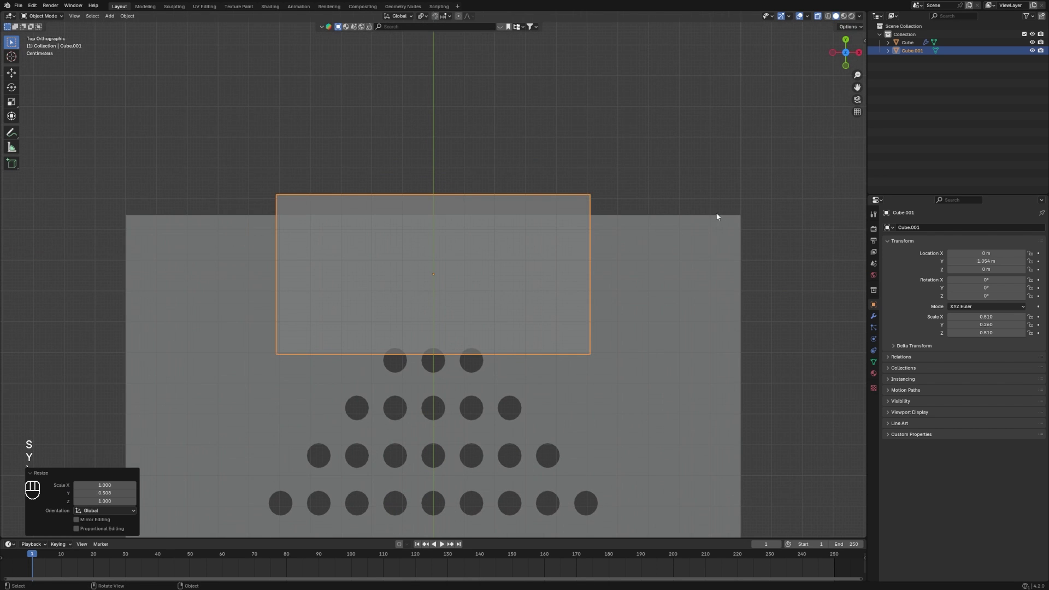
{"action": "key", "text": "s"}
{"action": "left_click", "coordinate": [628, 217]}
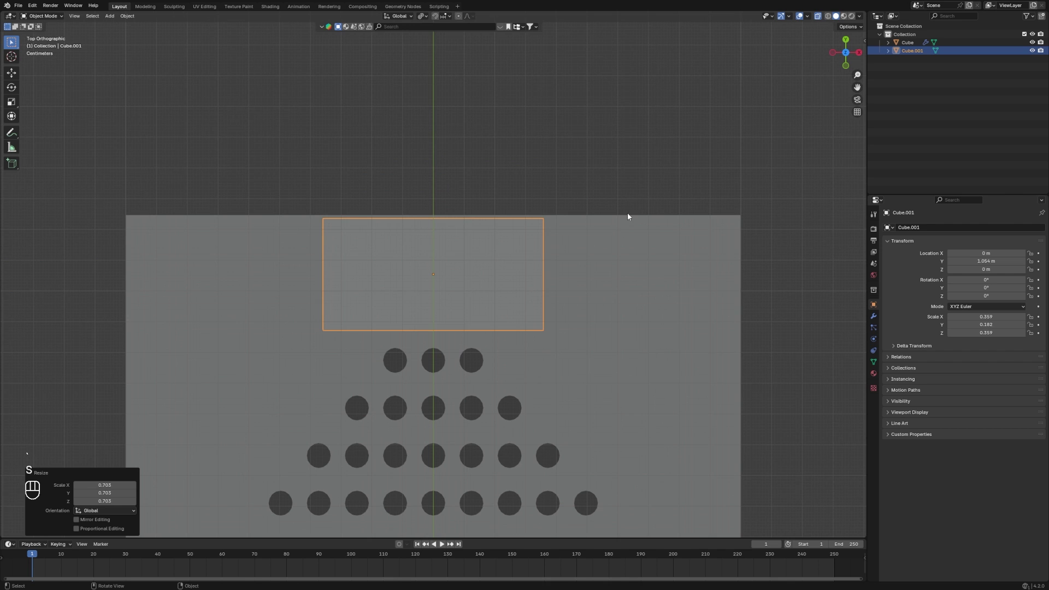
{"action": "key", "text": "g"}
{"action": "key", "text": "y"}
{"action": "left_click", "coordinate": [628, 215]}
Flatten the box along Z to a scale of about 0.134 and raise it by about 0.043 m
{"action": "middle_click_drag", "start_coordinate": [627, 215], "coordinate": [566, 211]}
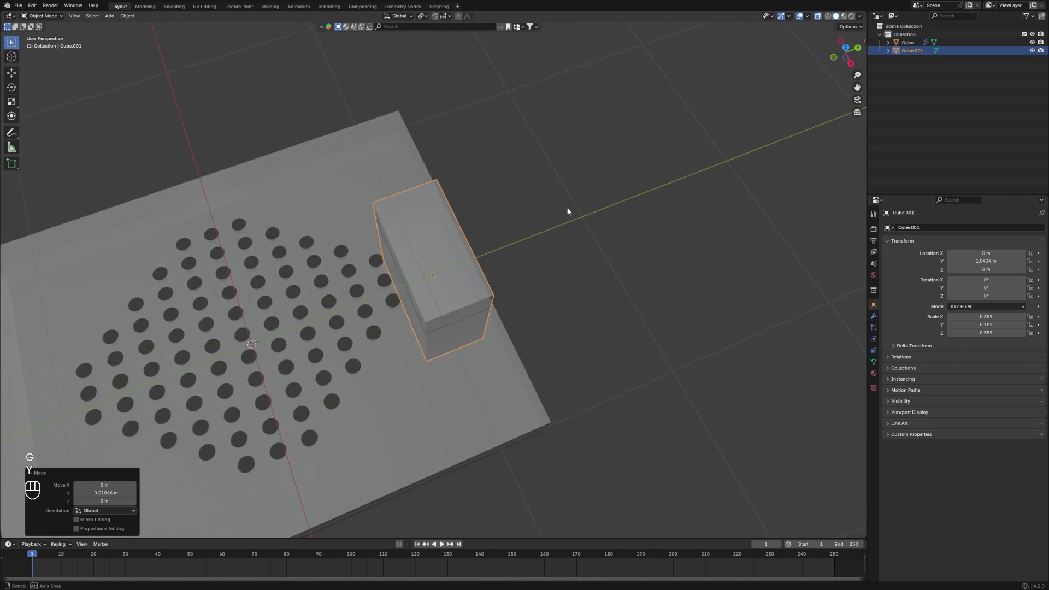
{"action": "key", "text": "grave"}
{"action": "key", "text": "s"}
{"action": "key", "text": "z"}
{"action": "left_click", "coordinate": [491, 209]}
{"action": "scroll", "coordinate": [517, 231], "scroll_direction": "up", "scroll_amount": 5}
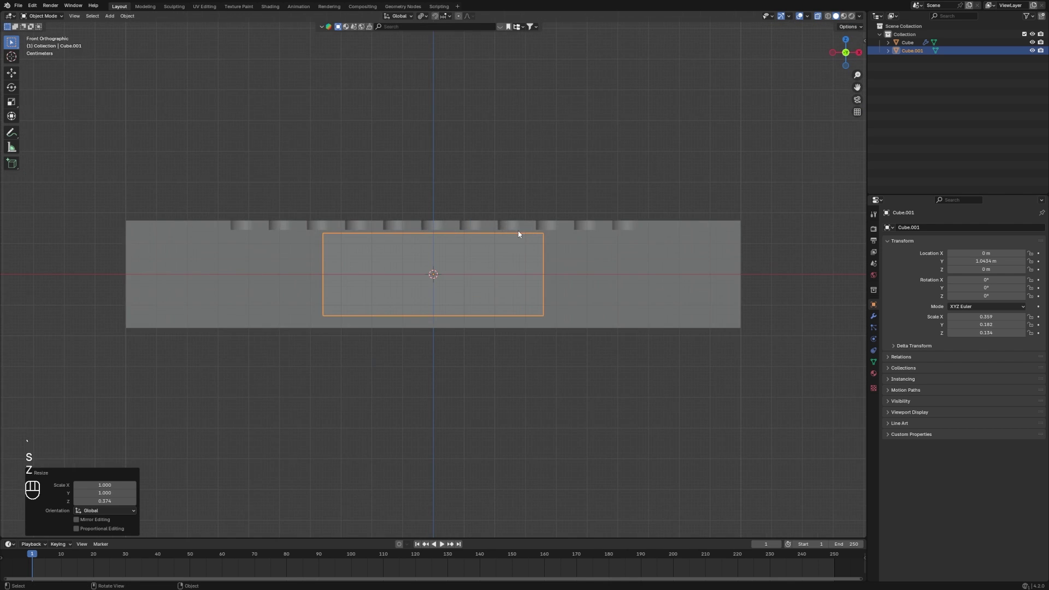
{"action": "key", "text": "g"}
{"action": "key", "text": "z"}
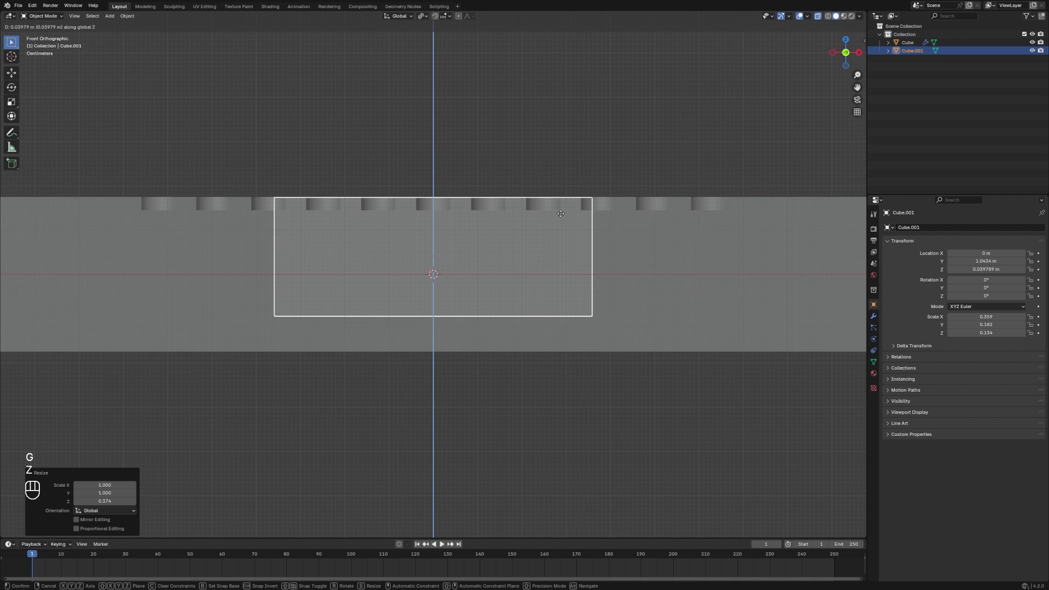
{"action": "left_click", "coordinate": [560, 214]}
{"action": "middle_click_drag", "start_coordinate": [560, 215], "coordinate": [554, 241]}
{"action": "key", "text": "grave"}
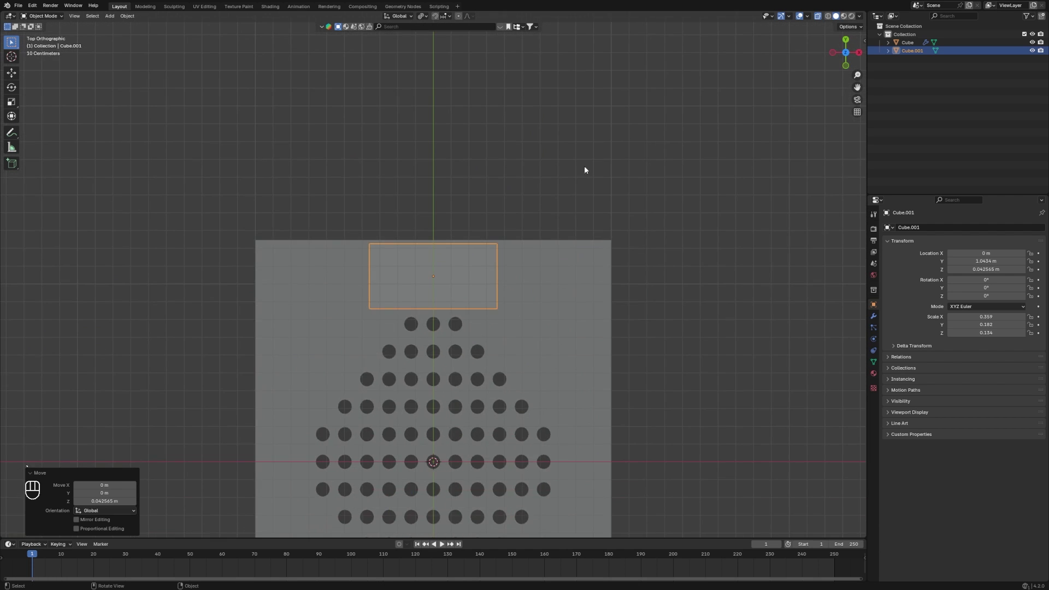
Scale the box's height by about 0.62 and raise it to Z about 0.093 m, level with the slab's top face
{"action": "key", "text": "grave"}
{"action": "key", "text": "s"}
{"action": "key", "text": "z"}
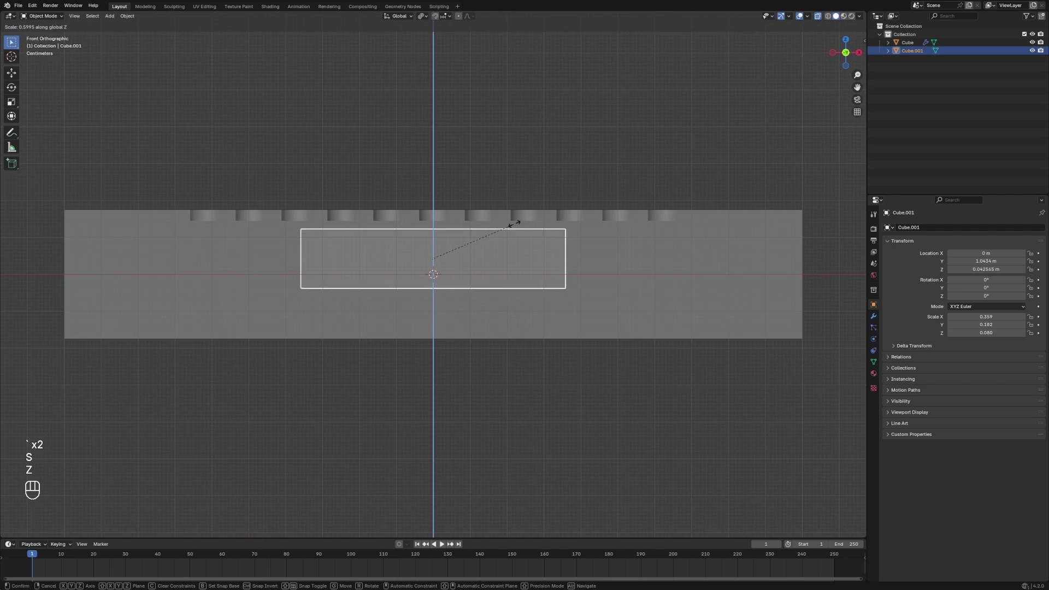
{"action": "left_click", "coordinate": [520, 230]}
{"action": "key", "text": "g"}
{"action": "key", "text": "z"}
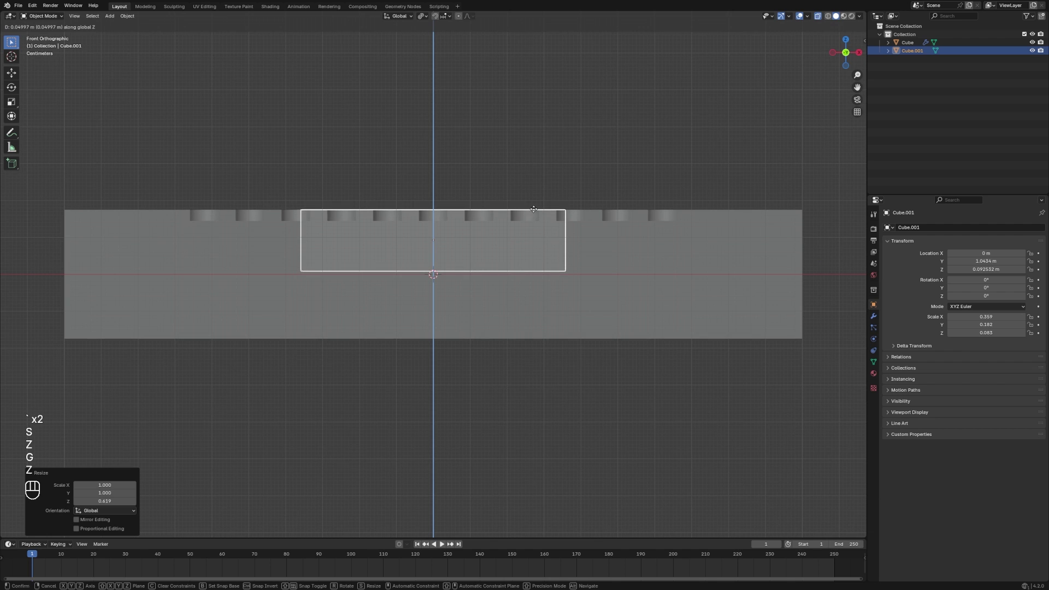
{"action": "left_click", "coordinate": [588, 192]}
Duplicate the box in top view and scale the copy by about 0.295 along X and 0.50 along Y
{"action": "key", "text": "grave"}
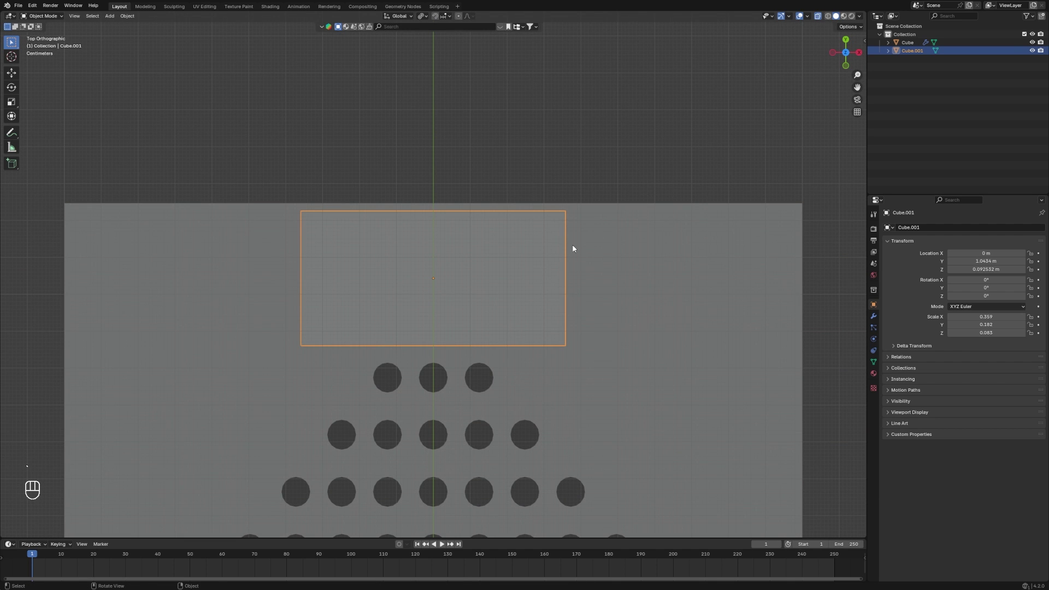
{"action": "key", "text": "shift+d"}
{"action": "key", "text": "s"}
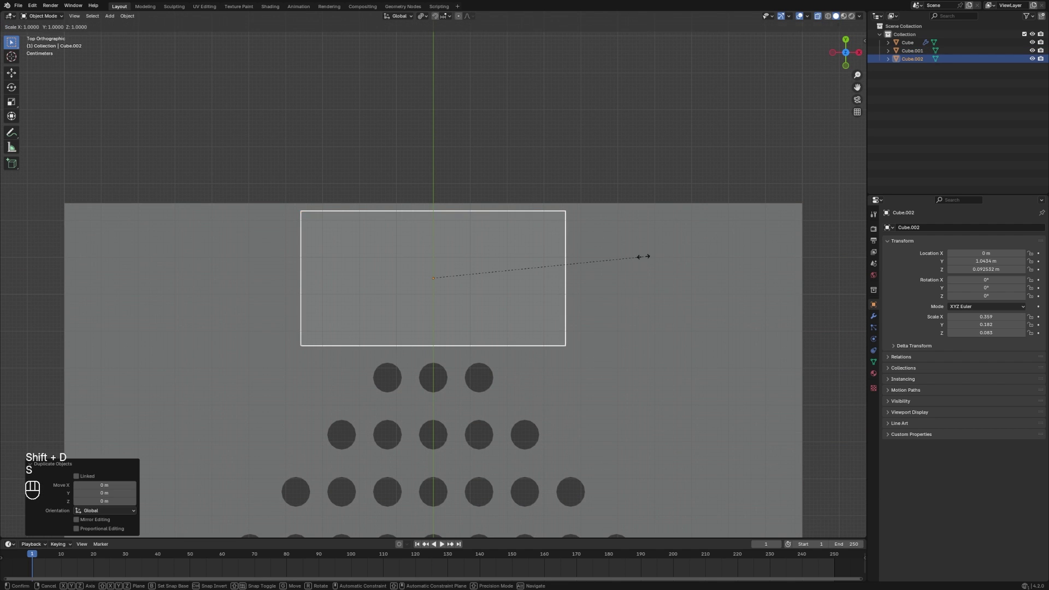
{"action": "key", "text": "x"}
{"action": "left_click", "coordinate": [489, 267]}
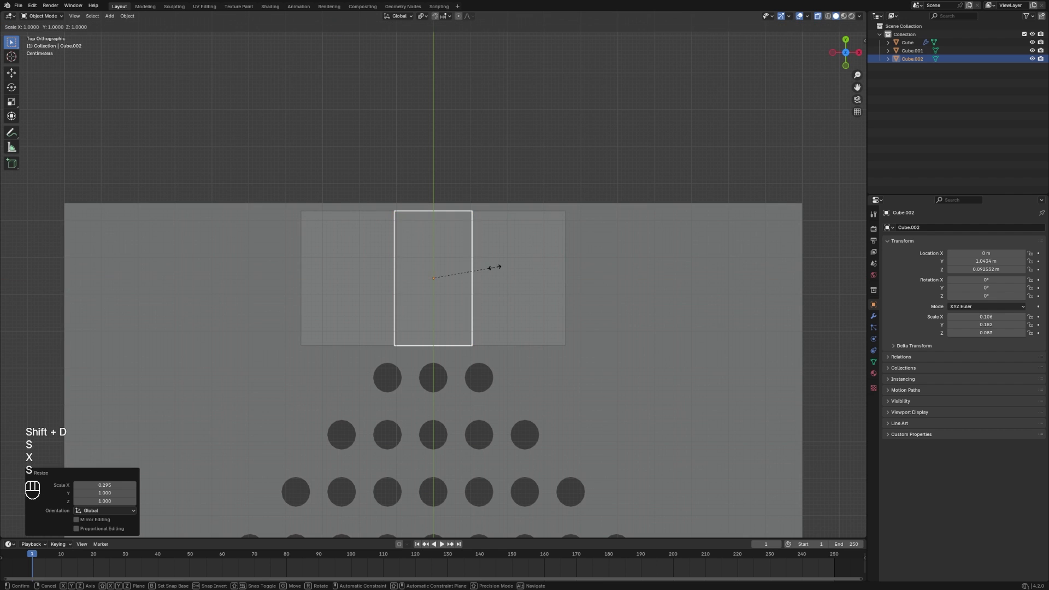
{"action": "key", "text": "s"}
{"action": "key", "text": "y"}
{"action": "left_click", "coordinate": [464, 271]}
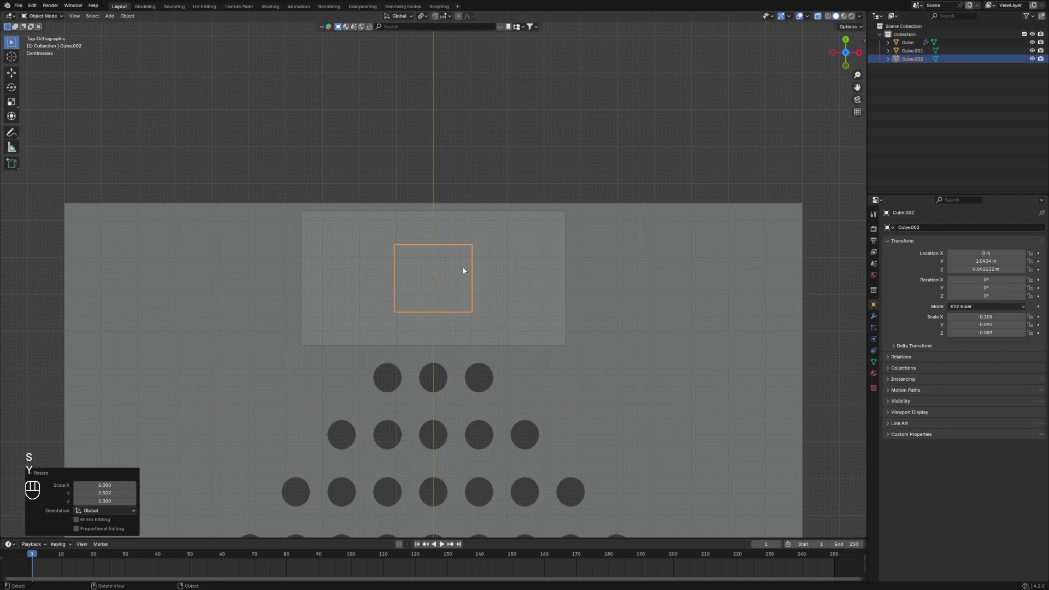
Move the duplicate about 0.504 m along X beside the large box and shrink it uniformly to an X scale of about 0.066
{"action": "key", "text": "g"}
{"action": "key", "text": "x"}
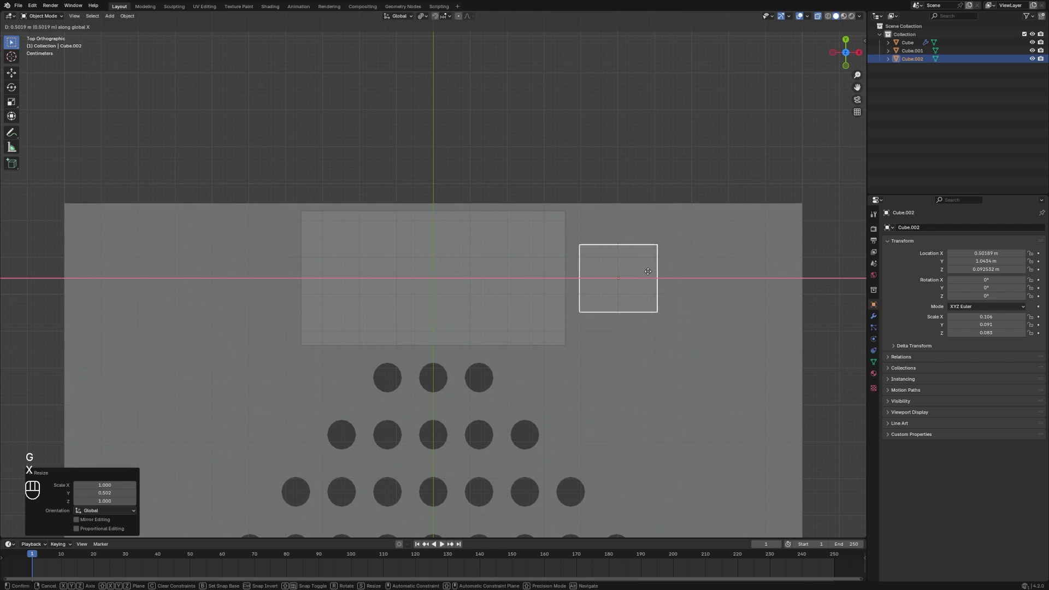
{"action": "left_click", "coordinate": [650, 272]}
{"action": "key", "text": "KP_Decimal"}
{"action": "key", "text": "s"}
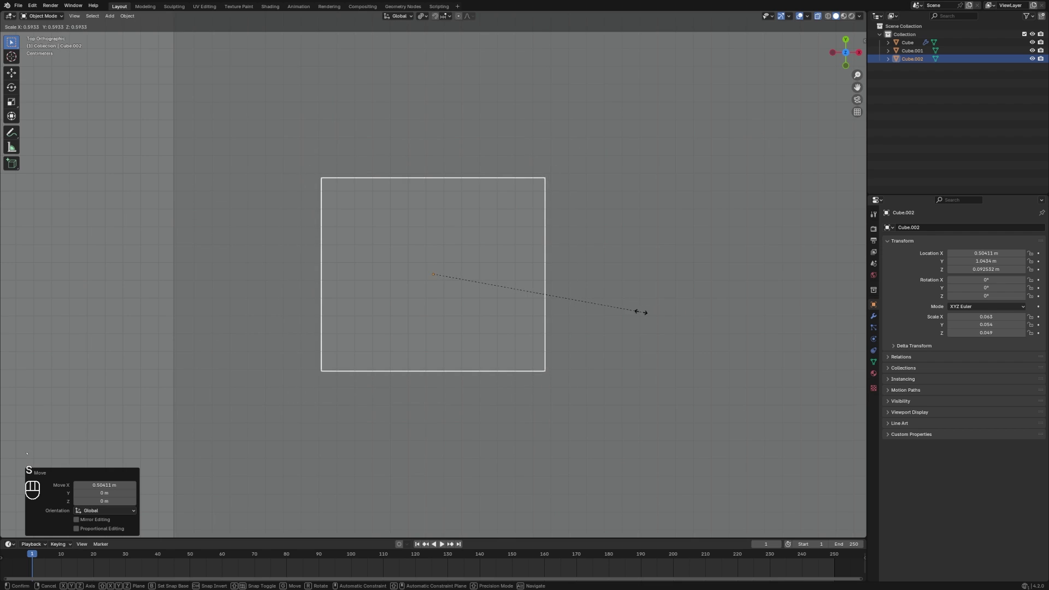
{"action": "left_click", "coordinate": [644, 311]}
{"action": "scroll", "coordinate": [645, 301], "scroll_direction": "down", "scroll_amount": 5}
{"action": "key", "text": "s"}
{"action": "left_click", "coordinate": [654, 287]}
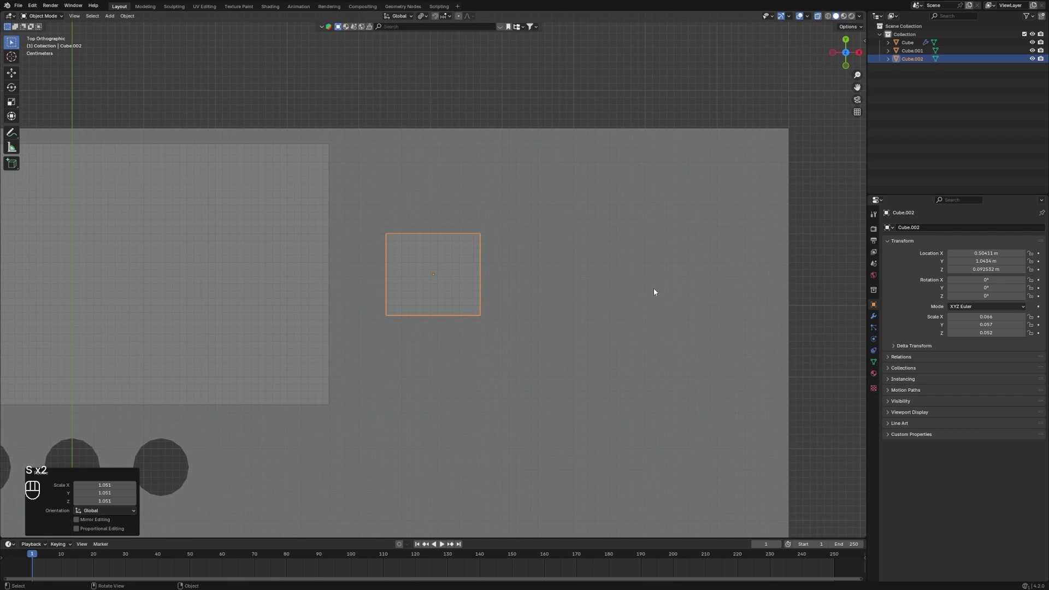
Reposition the small box beside the large one at about X 0.467 m and Y 1.093 m
{"action": "key", "text": "g"}
{"action": "key", "text": "x"}
{"action": "left_click", "coordinate": [612, 290]}
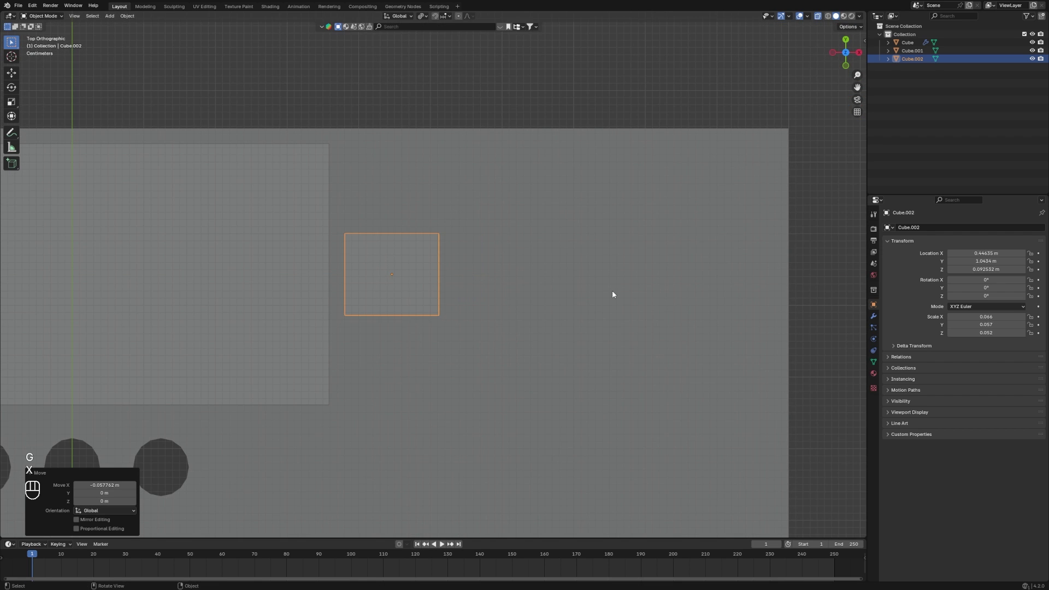
{"action": "key", "text": "g"}
{"action": "key", "text": "y"}
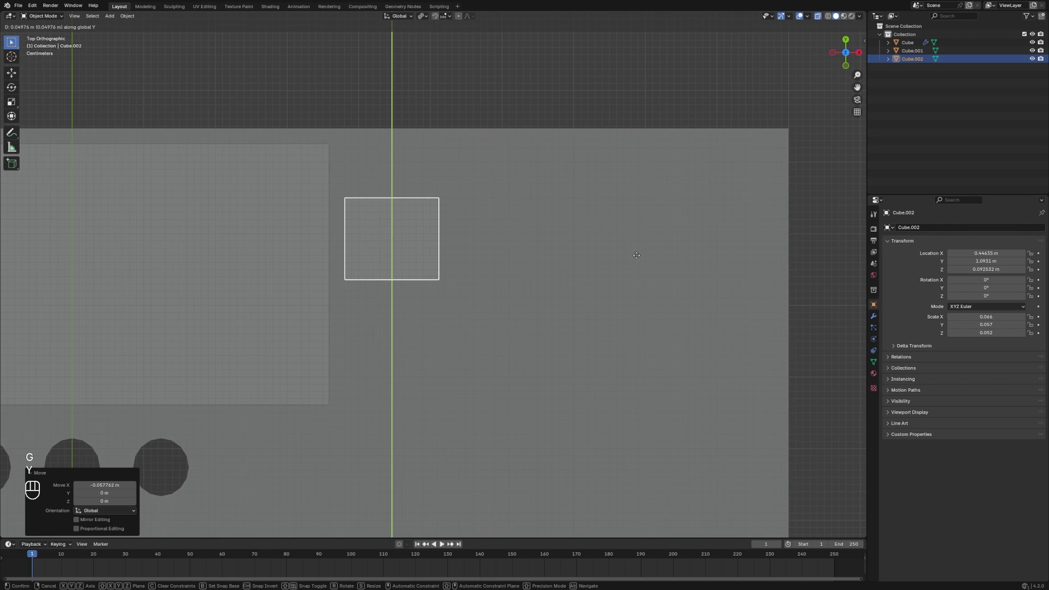
{"action": "left_click", "coordinate": [641, 284]}
{"action": "key", "text": "g"}
{"action": "key", "text": "x"}
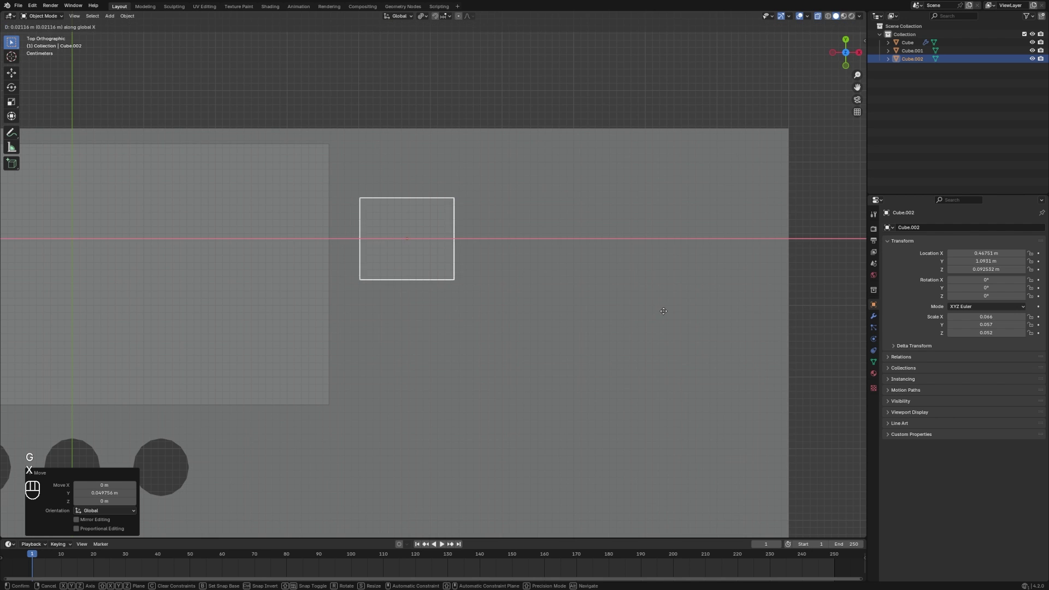
{"action": "left_click", "coordinate": [663, 311]}
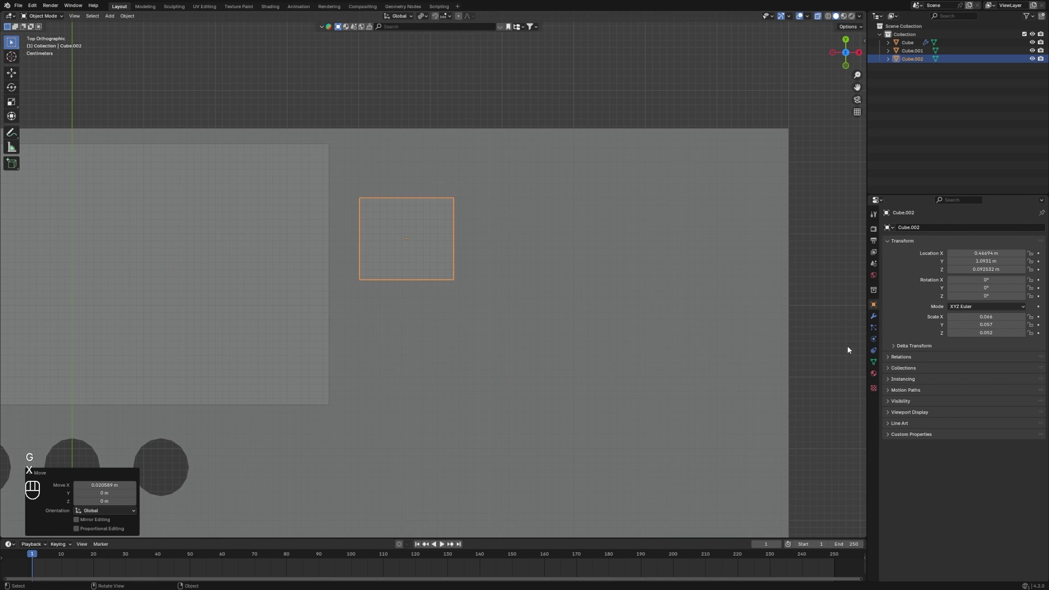
Add an Array modifier to the small box with a count of 4 and a relative X offset of 1.1
{"action": "left_click", "coordinate": [875, 316]}
{"action": "left_click", "coordinate": [982, 227]}
{"action": "type", "text": "A"}
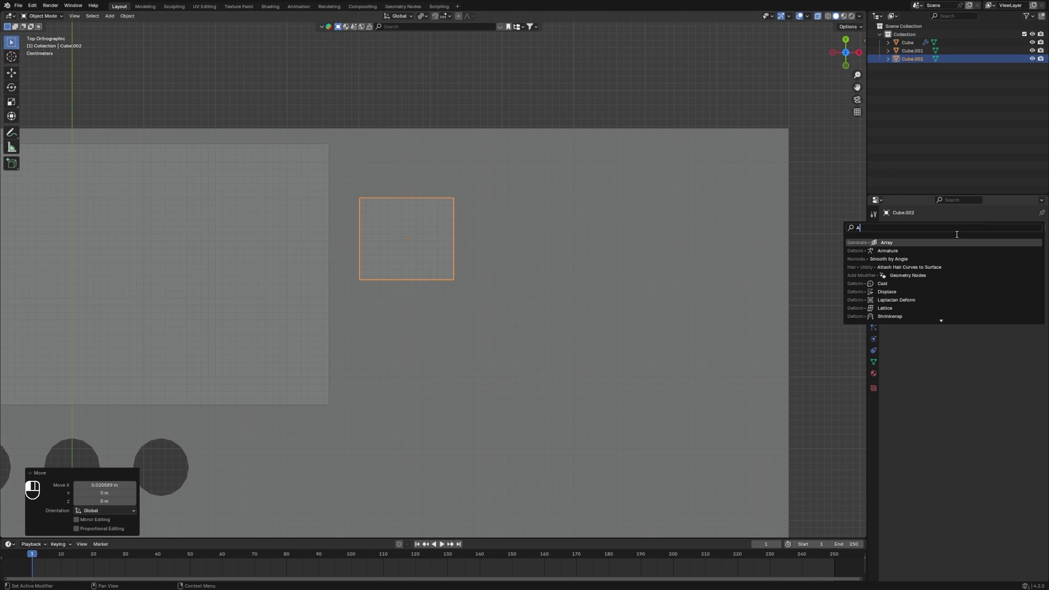
{"action": "left_click", "coordinate": [951, 242]}
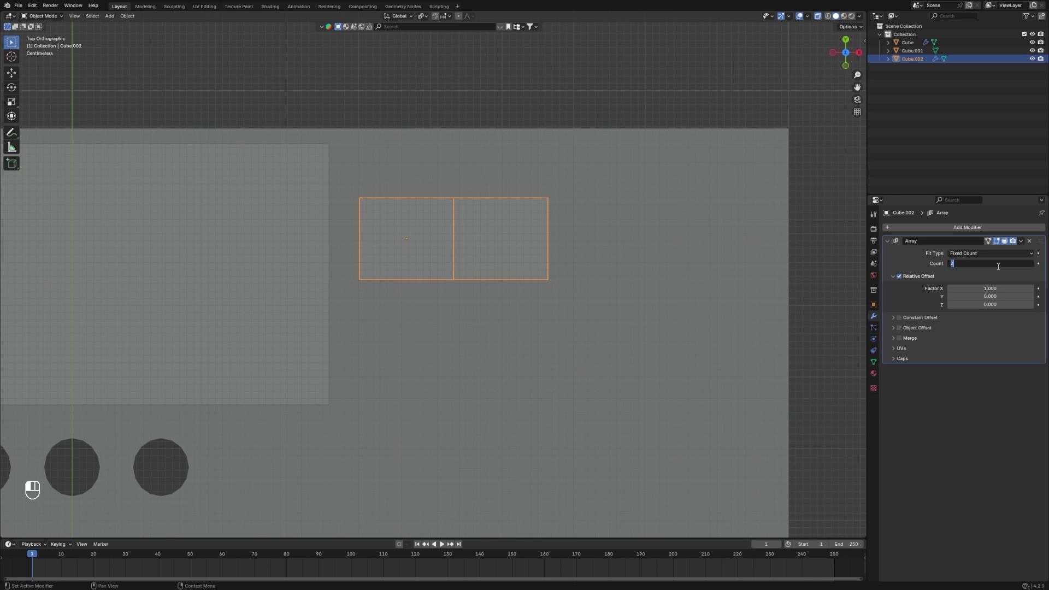
{"action": "key", "text": "Return"}
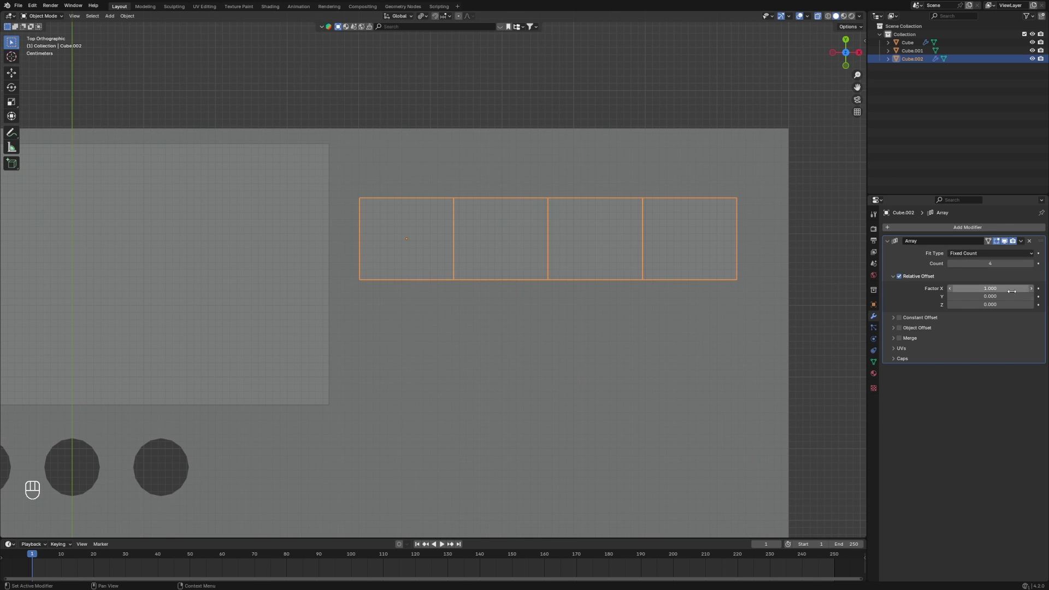
{"action": "left_click", "coordinate": [1031, 288]}
Scale the row of four boxes uniformly by about 0.888 and set its relative X offset to 1.2
{"action": "key", "text": "s"}
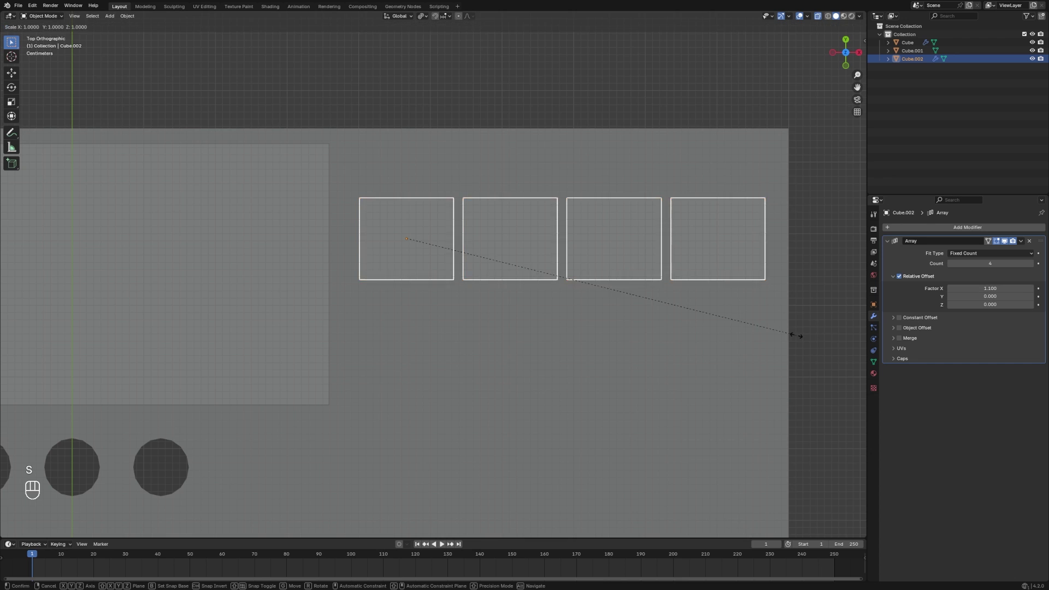
{"action": "left_click", "coordinate": [749, 335]}
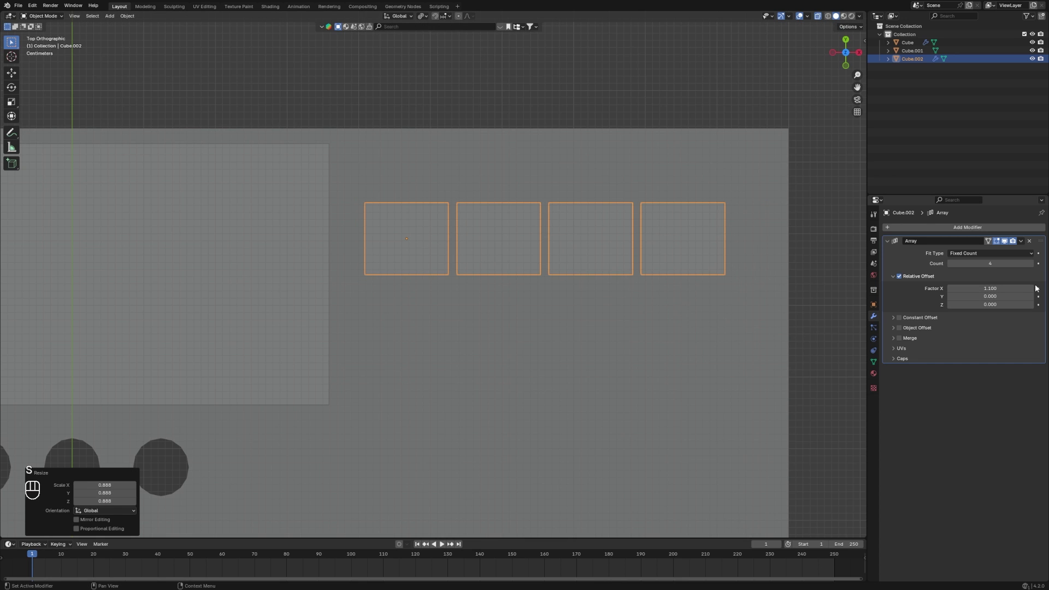
{"action": "left_click", "coordinate": [1031, 289]}
{"action": "left_click", "coordinate": [1031, 289]}
{"action": "left_click", "coordinate": [950, 289]}
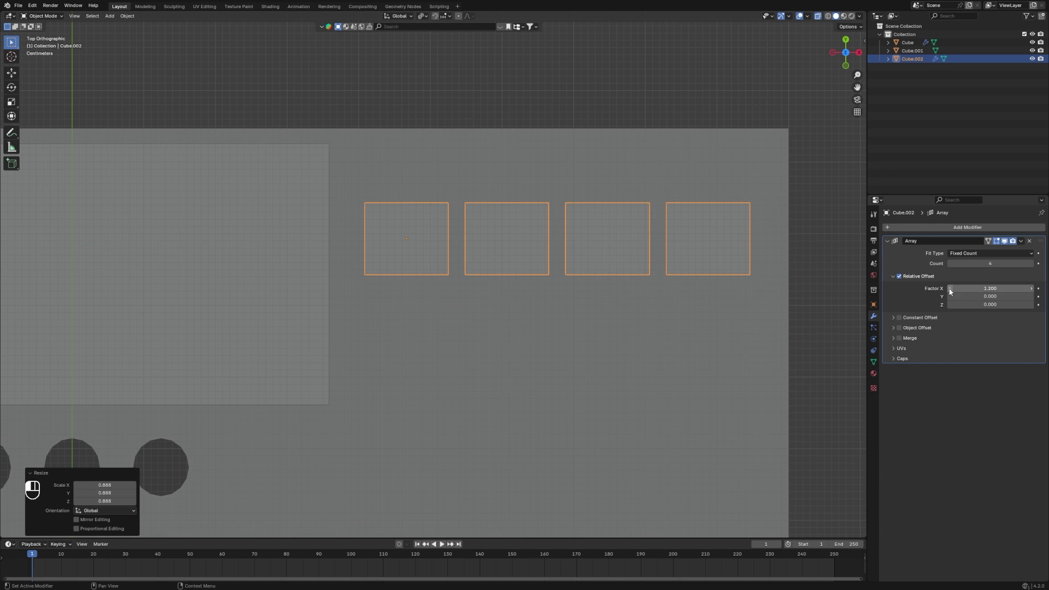
Shift the row of four boxes about 0.005 m along X beside the large box
{"action": "key", "text": "g"}
{"action": "key", "text": "x"}
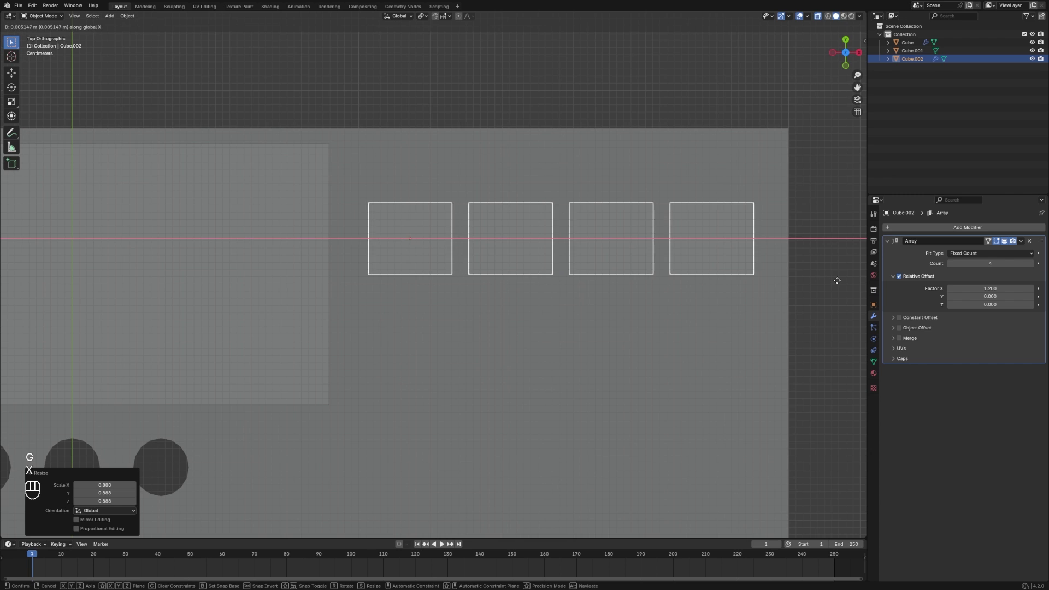
{"action": "left_click", "coordinate": [825, 285]}
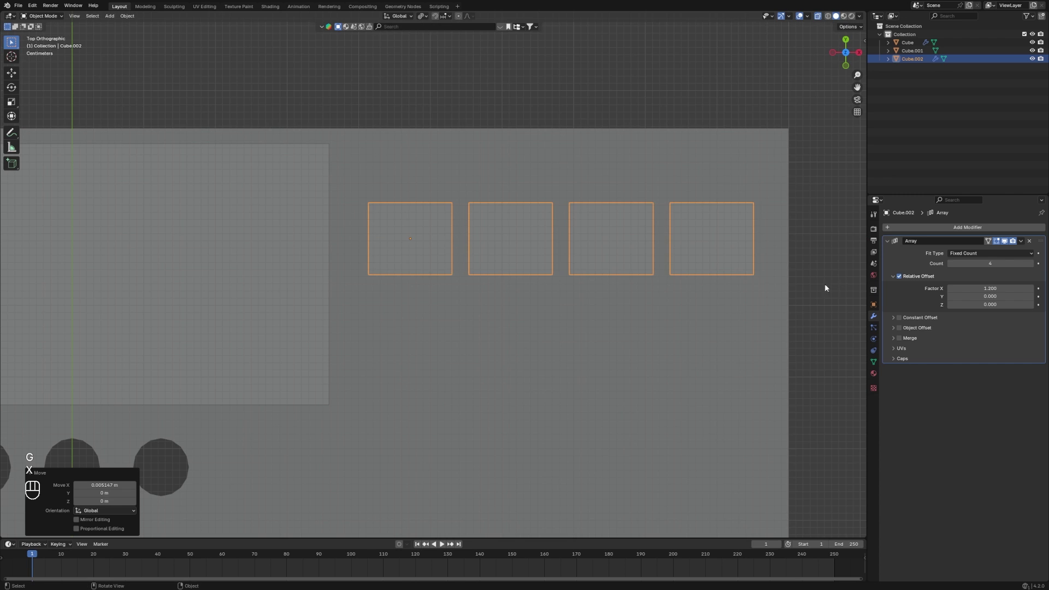
{"action": "key", "text": "g"}
{"action": "key", "text": "x"}
{"action": "left_click", "coordinate": [662, 273]}
Duplicate the Array modifier and set the copy to a count of 2 with relative offsets X 0 and Y -1.4
{"action": "left_click", "coordinate": [913, 267]}
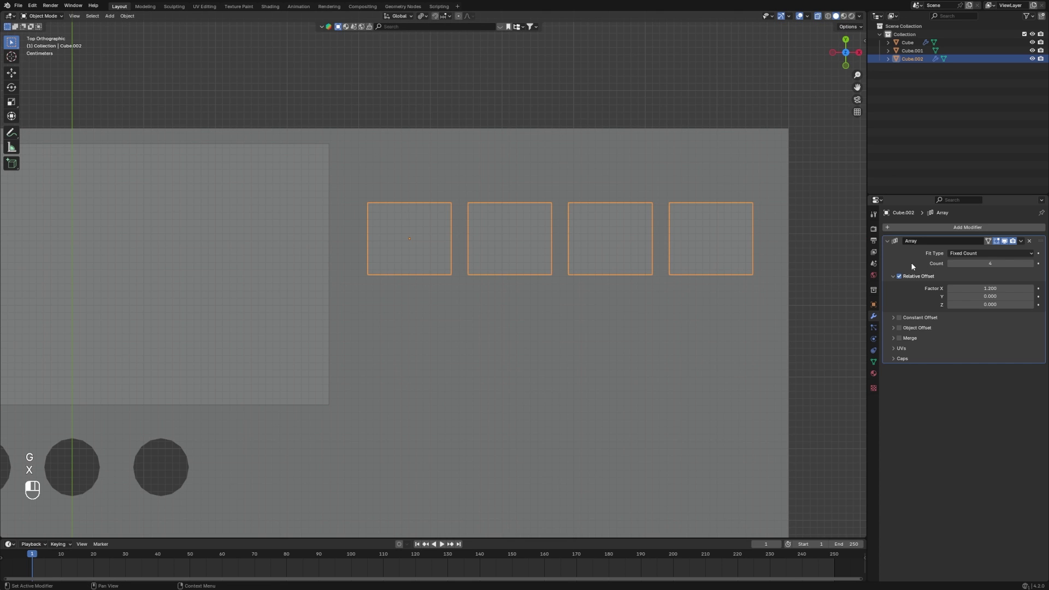
{"action": "key", "text": "shift+d"}
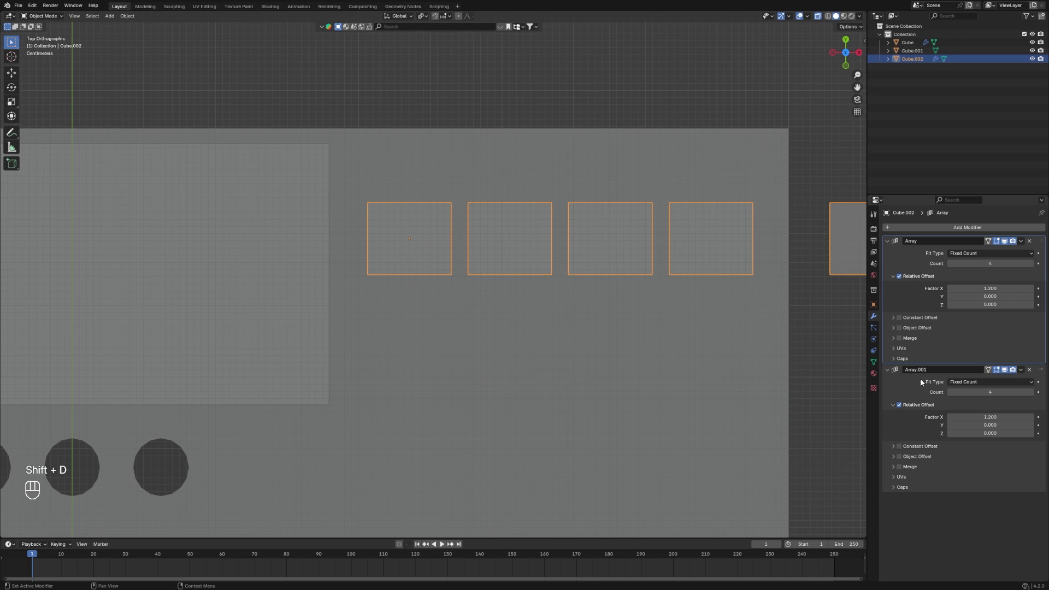
{"action": "key", "text": "Return"}
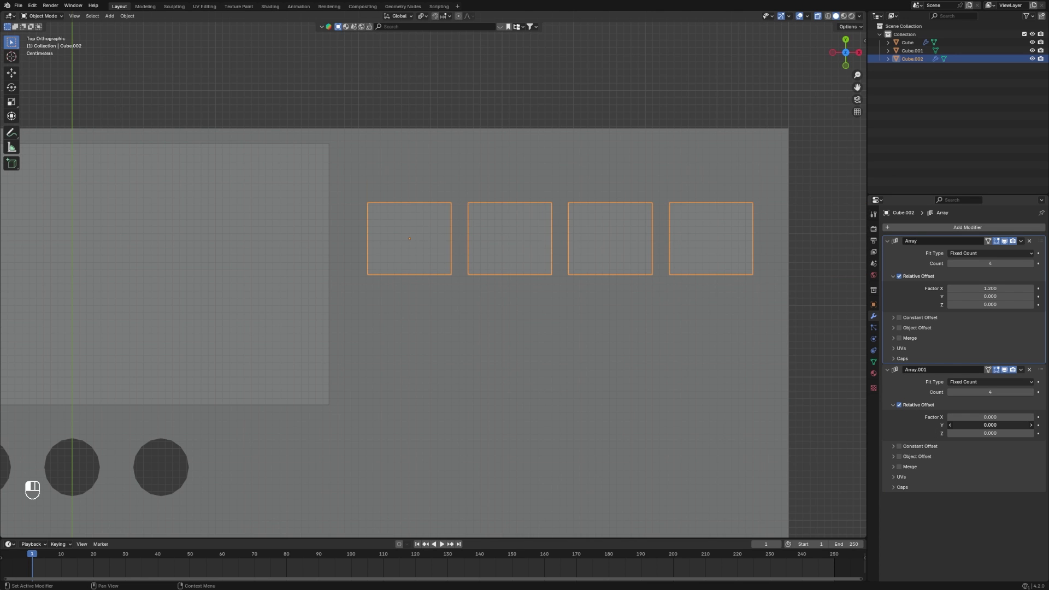
{"action": "mouse_move", "coordinate": [962, 426]}
{"action": "left_mouse_down"}
{"action": "mouse_move", "coordinate": [978, 425]}
{"action": "mouse_move", "coordinate": [962, 427]}
{"action": "left_mouse_up"}
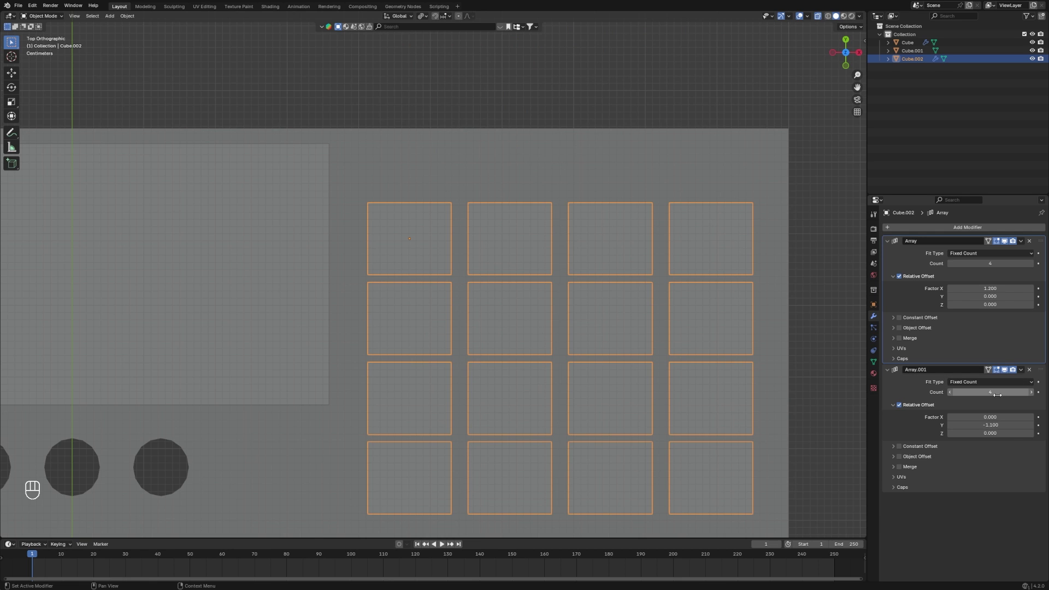
{"action": "type", "text": "2"}
{"action": "key", "text": "Return"}
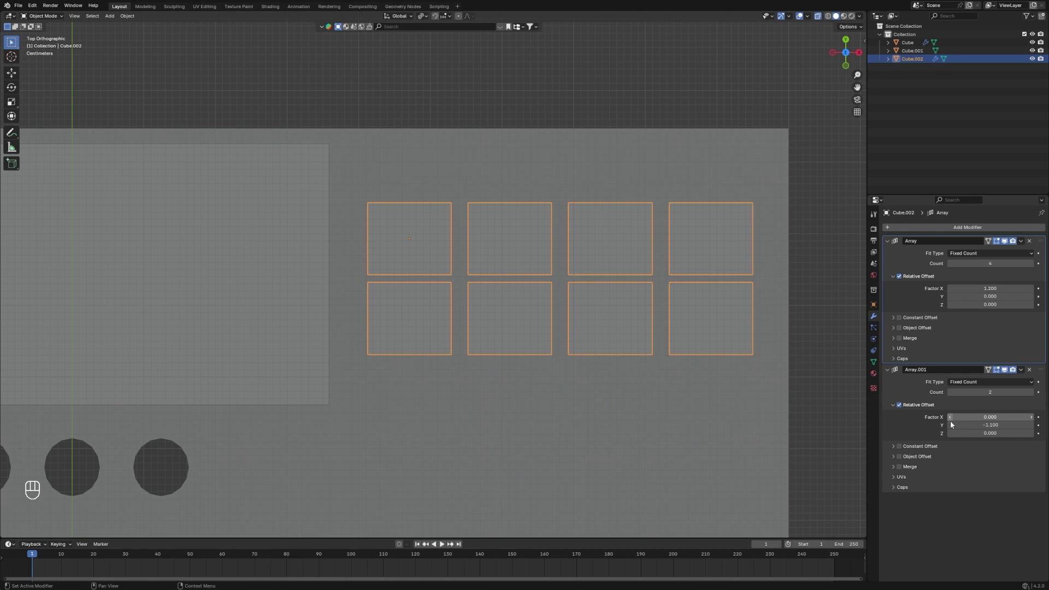
{"action": "left_click_drag", "start_coordinate": [962, 425], "coordinate": [950, 424]}
Move the two rows of small boxes about -0.039 m along Y beside the large box
{"action": "key", "text": "g"}
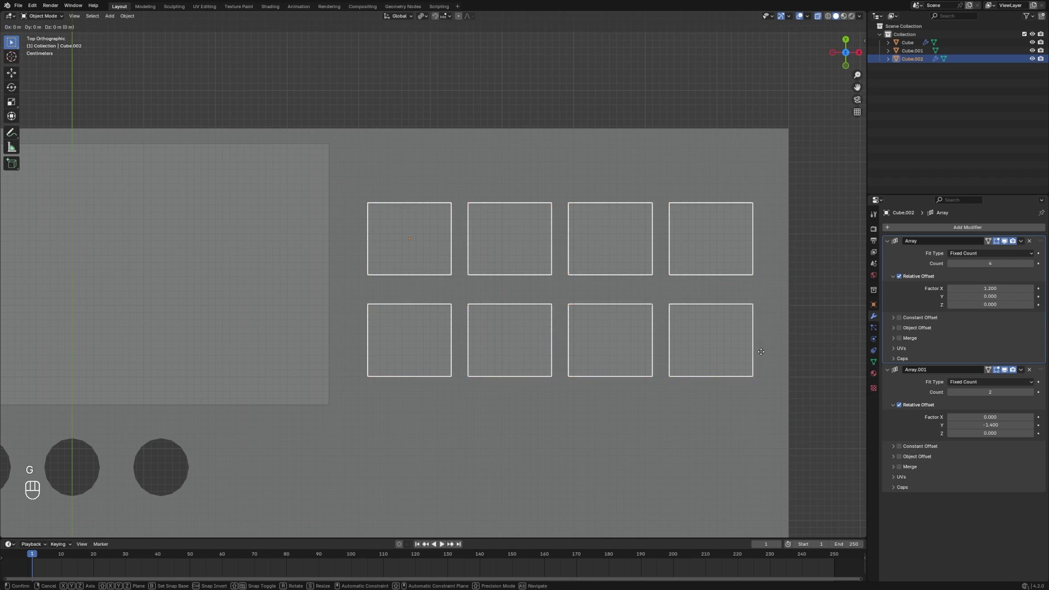
{"action": "key", "text": "y"}
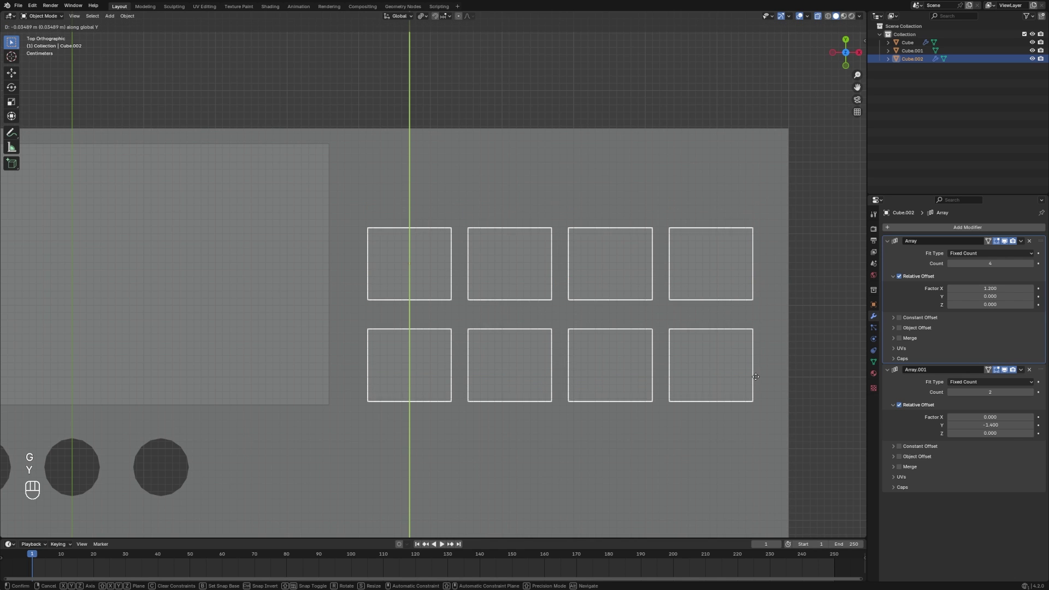
{"action": "left_click", "coordinate": [759, 383]}
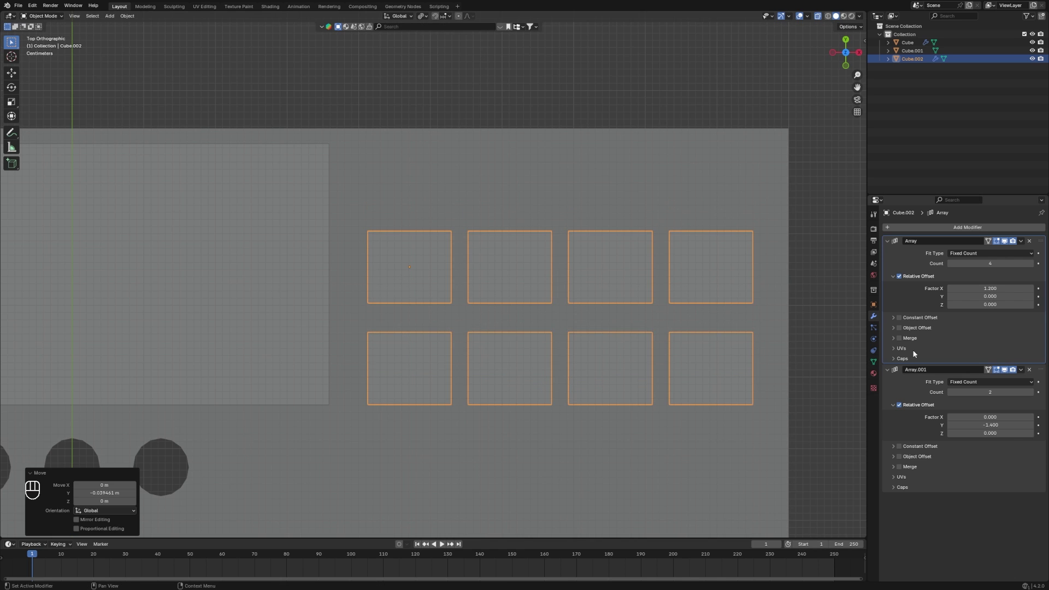
{"action": "left_click", "coordinate": [828, 321]}
{"action": "left_click", "coordinate": [743, 358]}
{"action": "left_click", "coordinate": [763, 371]}
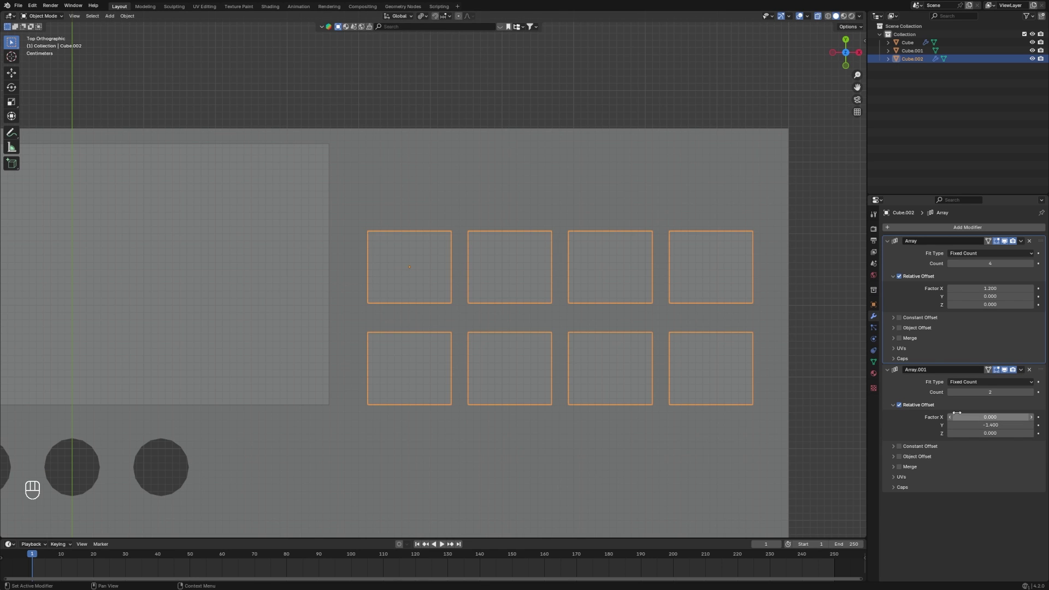
Set the first array's relative X offset to 1.3 and move the box grid about -0.032 m along X
{"action": "left_click", "coordinate": [1033, 289]}
{"action": "key", "text": "g"}
{"action": "key", "text": "x"}
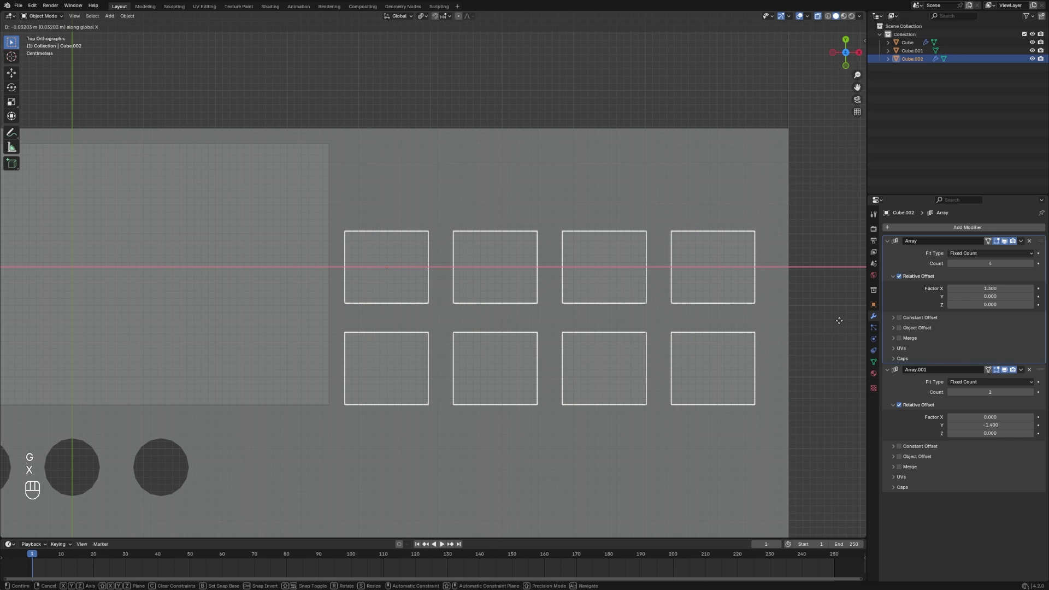
{"action": "left_click", "coordinate": [839, 327]}
{"action": "left_click", "coordinate": [851, 353]}
Select the small box grid and raise it about 0.052 m along Z in front view
{"action": "middle_click_drag", "start_coordinate": [750, 321], "coordinate": [660, 310]}
{"action": "left_click", "coordinate": [676, 307]}
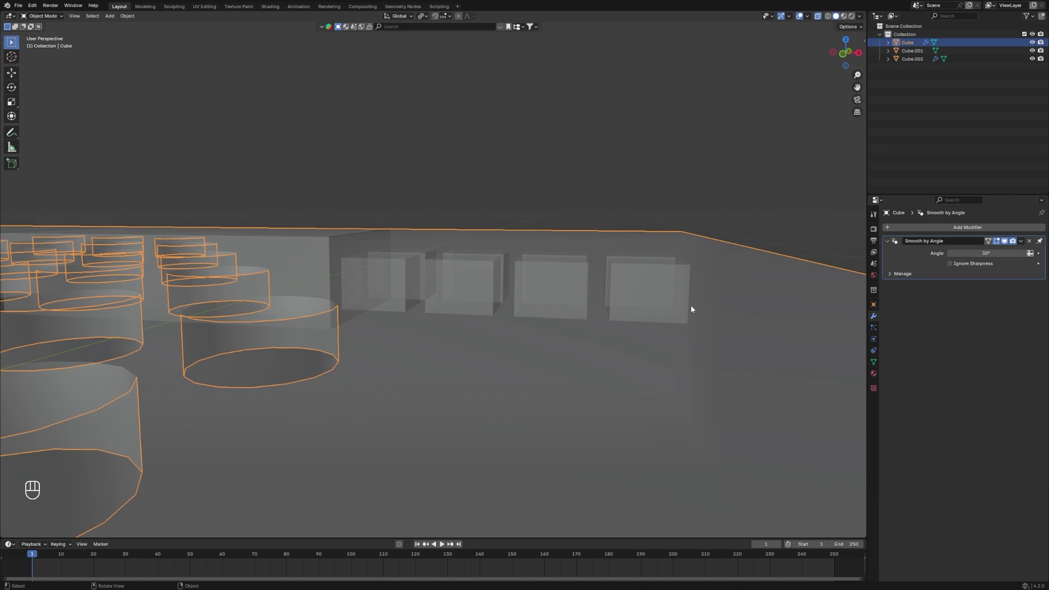
{"action": "left_click", "coordinate": [680, 304]}
{"action": "key", "text": "grave"}
{"action": "key", "text": "g"}
{"action": "key", "text": "z"}
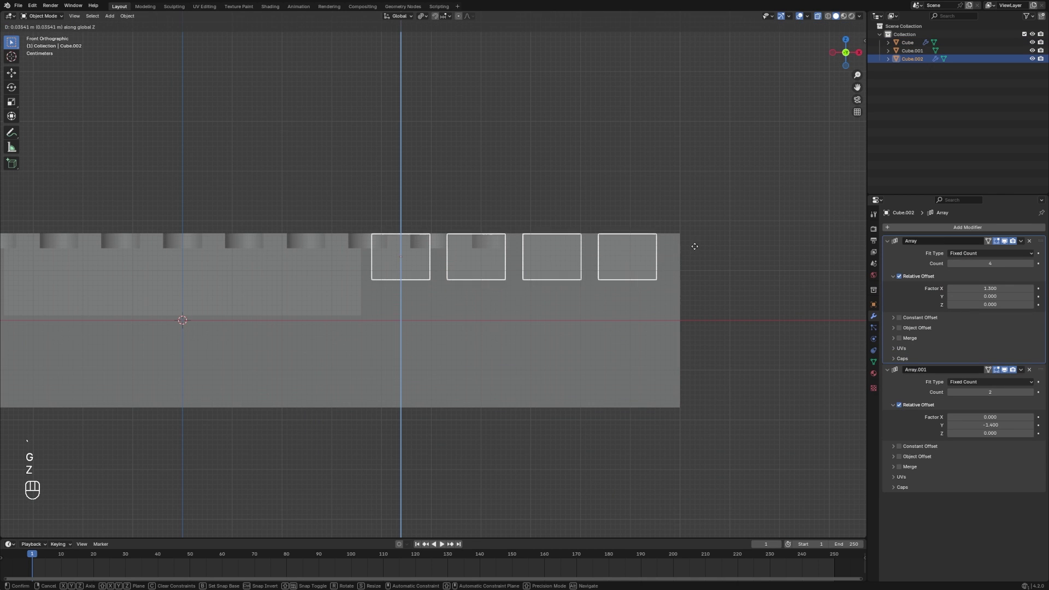
{"action": "left_click", "coordinate": [701, 239]}
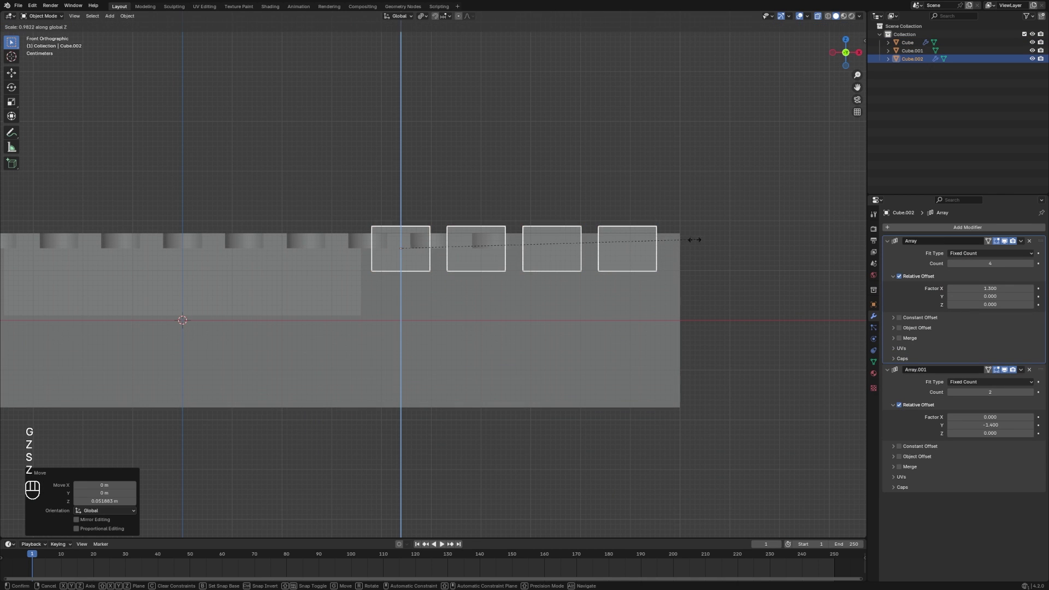
Flatten the small boxes along Z and adjust their height so they protrude slightly above the slab's top face
{"action": "key", "text": "s"}
{"action": "key", "text": "z"}
{"action": "left_click", "coordinate": [624, 249]}
{"action": "key", "text": "g"}
{"action": "key", "text": "z"}
{"action": "left_click", "coordinate": [626, 250]}
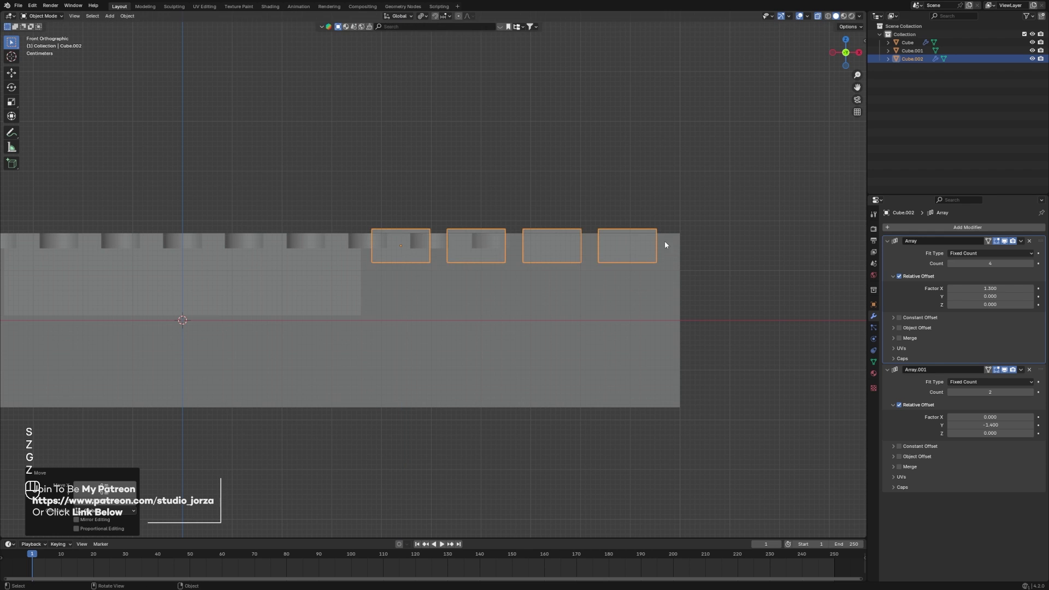
Turn off X-ray display and inspect the raised boxes from above and in perspective
{"action": "scroll", "coordinate": [717, 231], "scroll_direction": "up", "scroll_amount": 2}
{"action": "key", "text": "h"}
{"action": "key", "text": "ctrl+z"}
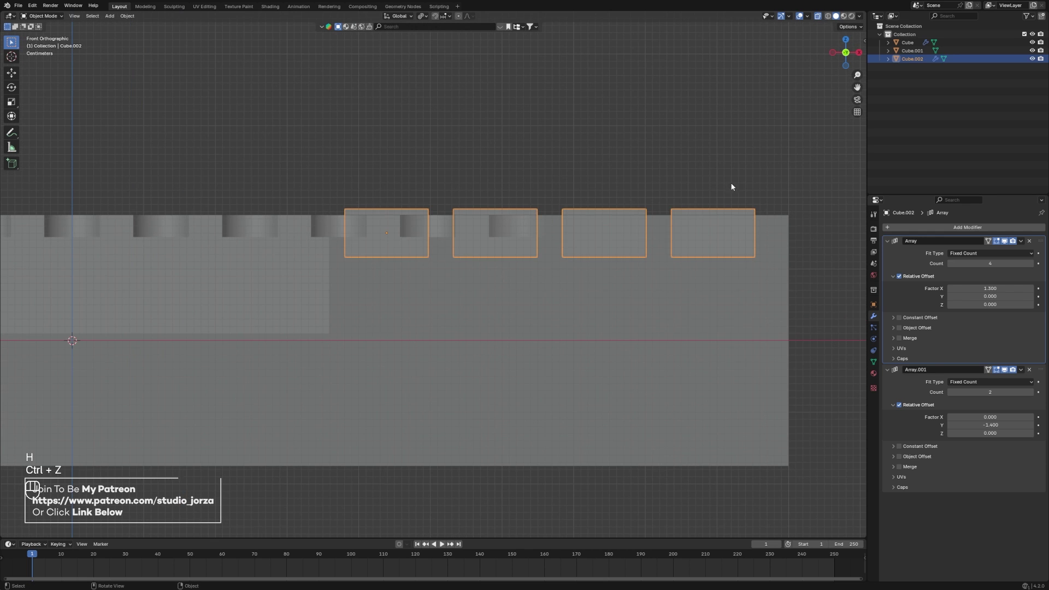
{"action": "key", "text": "grave"}
{"action": "left_click", "coordinate": [818, 15]}
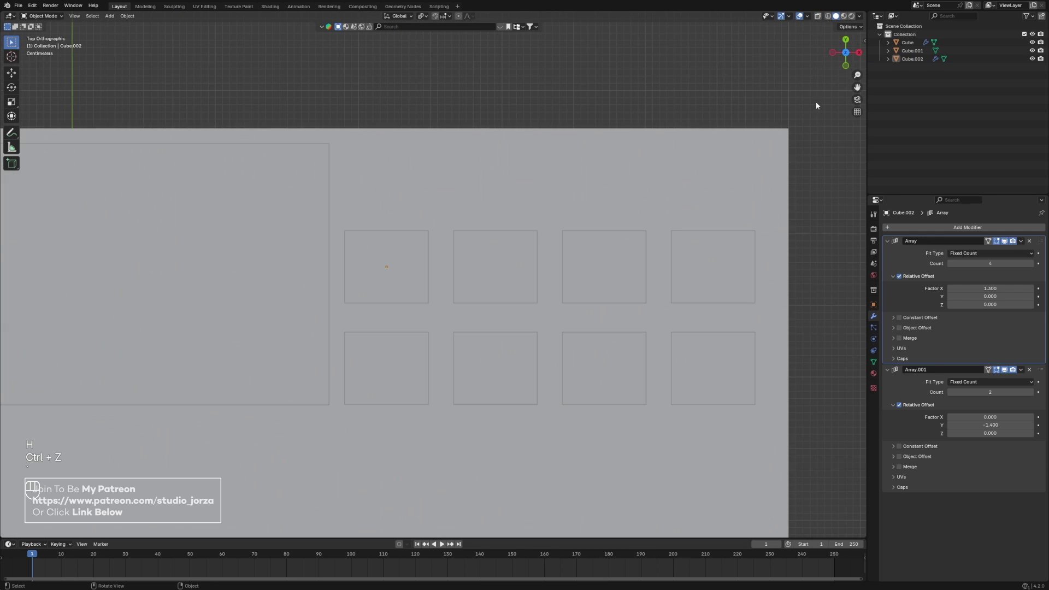
{"action": "middle_click_drag", "start_coordinate": [816, 101], "coordinate": [662, 186]}
Add a cylinder with a changed vertex count and apply Shade Auto Smooth at 30°
{"action": "key", "text": "shift+a"}
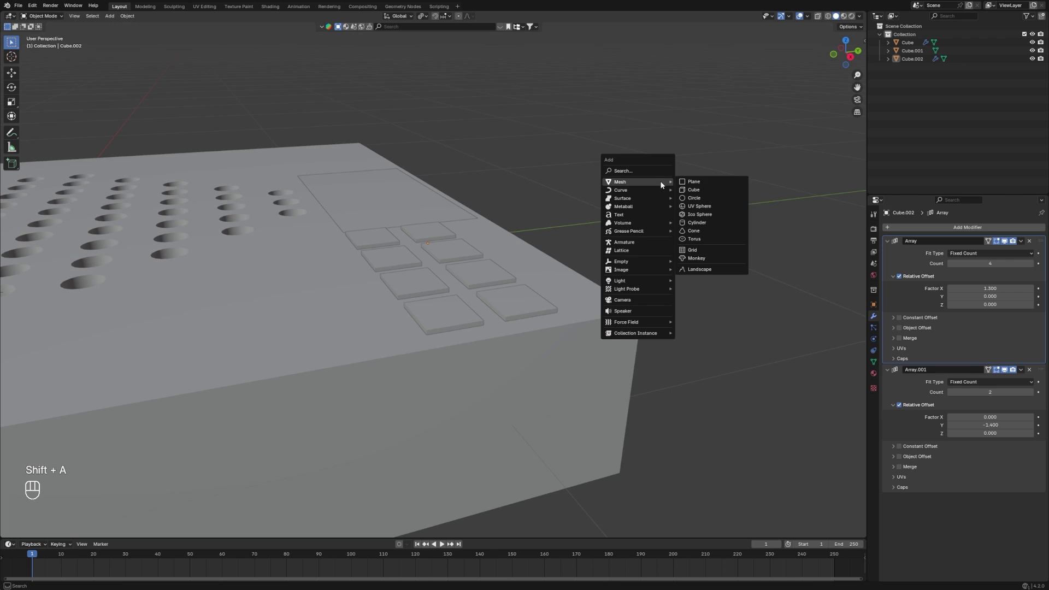
{"action": "left_click", "coordinate": [693, 224]}
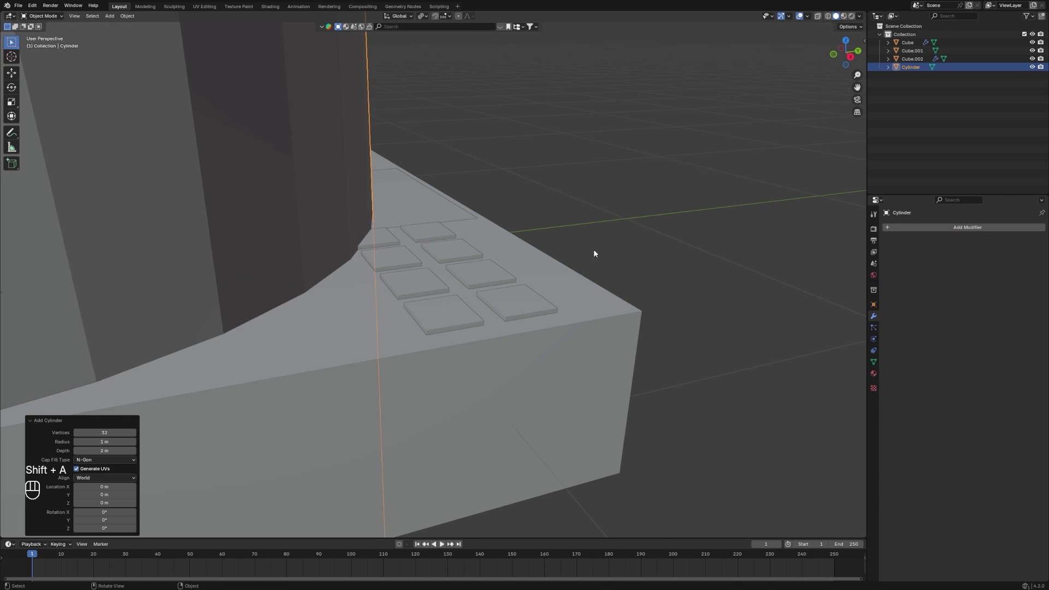
{"action": "scroll", "coordinate": [194, 347], "scroll_direction": "down", "scroll_amount": 2}
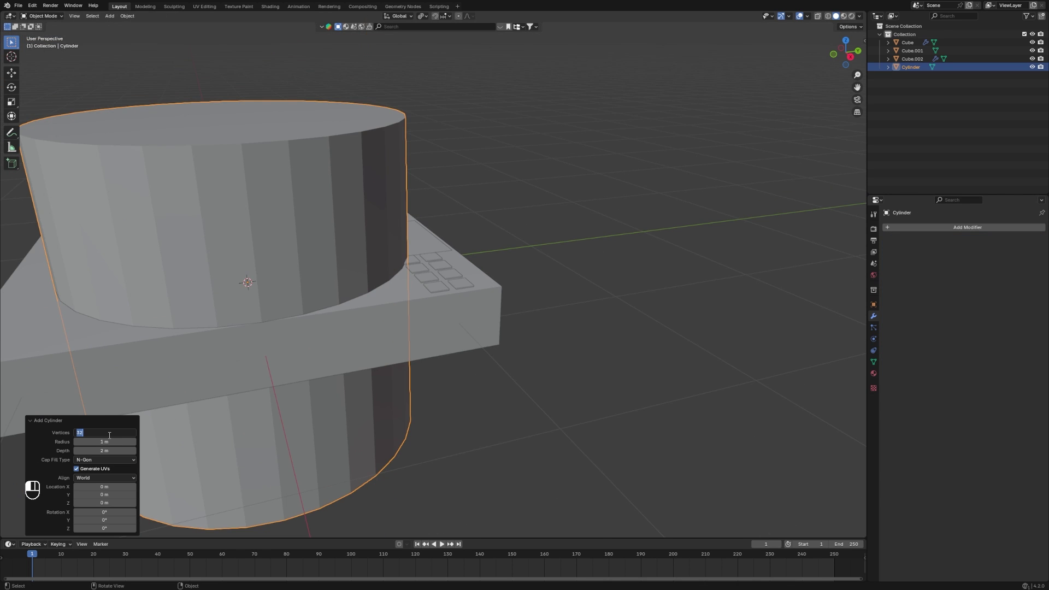
{"action": "key", "text": "Return"}
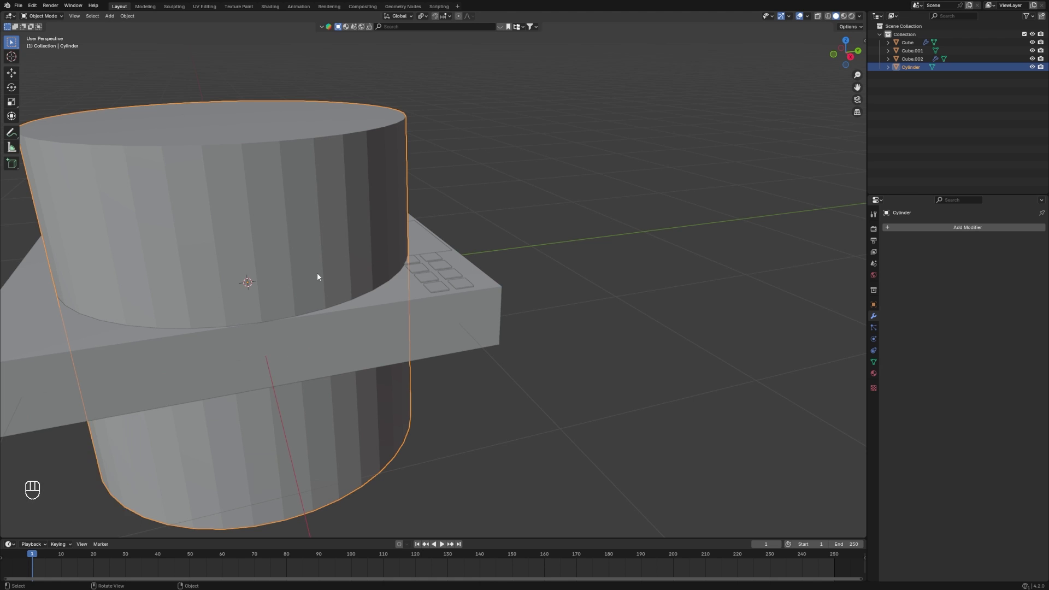
{"action": "right_click", "coordinate": [317, 273]}
{"action": "left_click", "coordinate": [317, 273]}
Shrink the cylinder to about 0.13 in top view and move it about 0.455 m along X and 1.175 m along Y
{"action": "key", "text": "KP_7"}
{"action": "key", "text": "s"}
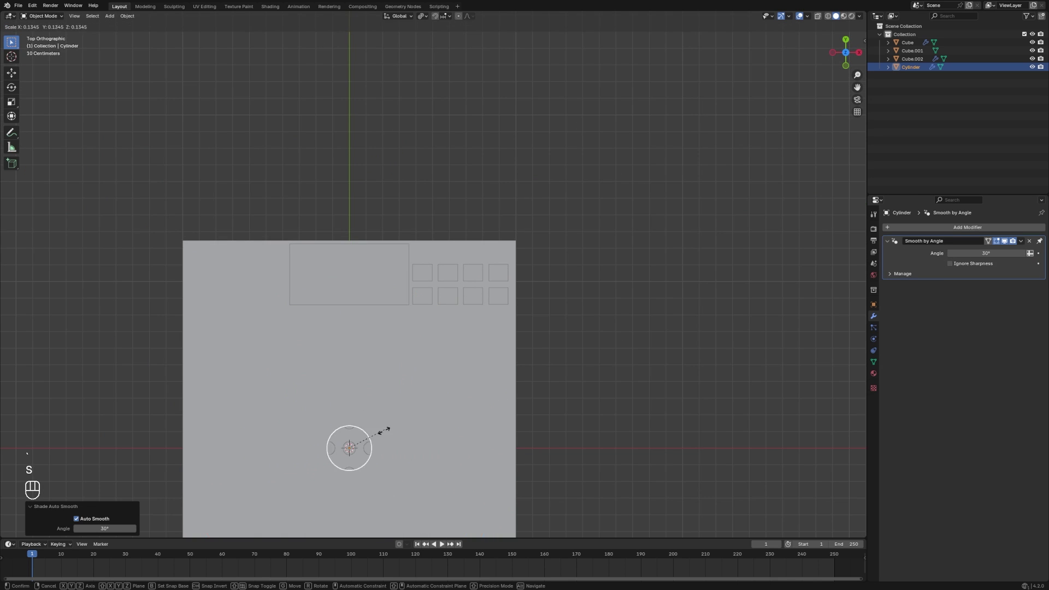
{"action": "left_click", "coordinate": [381, 429]}
{"action": "key", "text": "g"}
{"action": "left_click", "coordinate": [464, 262]}
{"action": "key", "text": "grave"}
{"action": "left_click", "coordinate": [508, 294]}
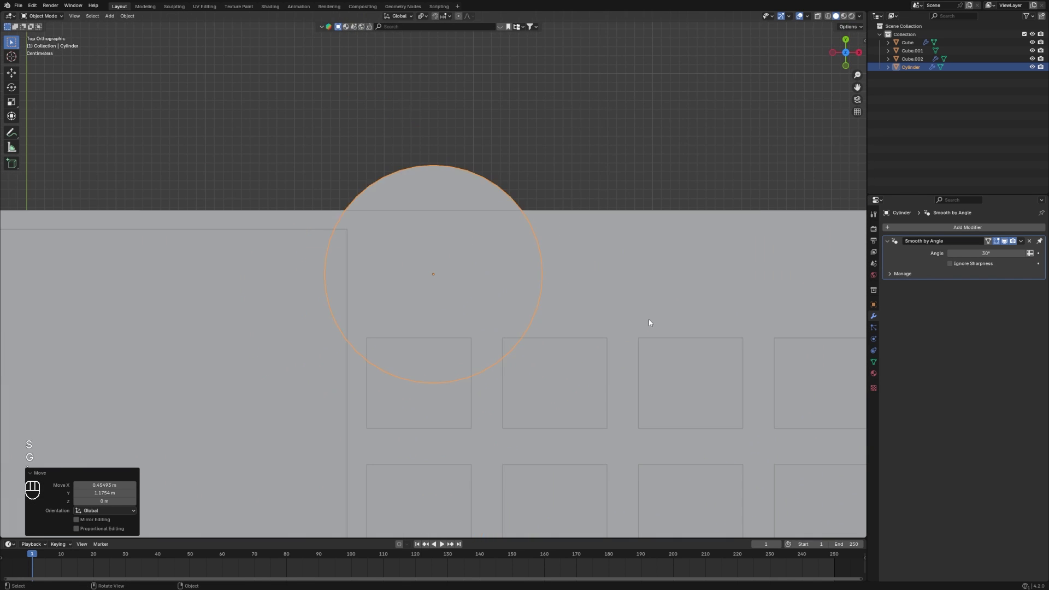
Scale the cylinder by about 0.329 and move it about -0.017 m along X, above the first small box
{"action": "key", "text": "s"}
{"action": "left_click", "coordinate": [519, 306]}
{"action": "key", "text": "g"}
{"action": "key", "text": "x"}
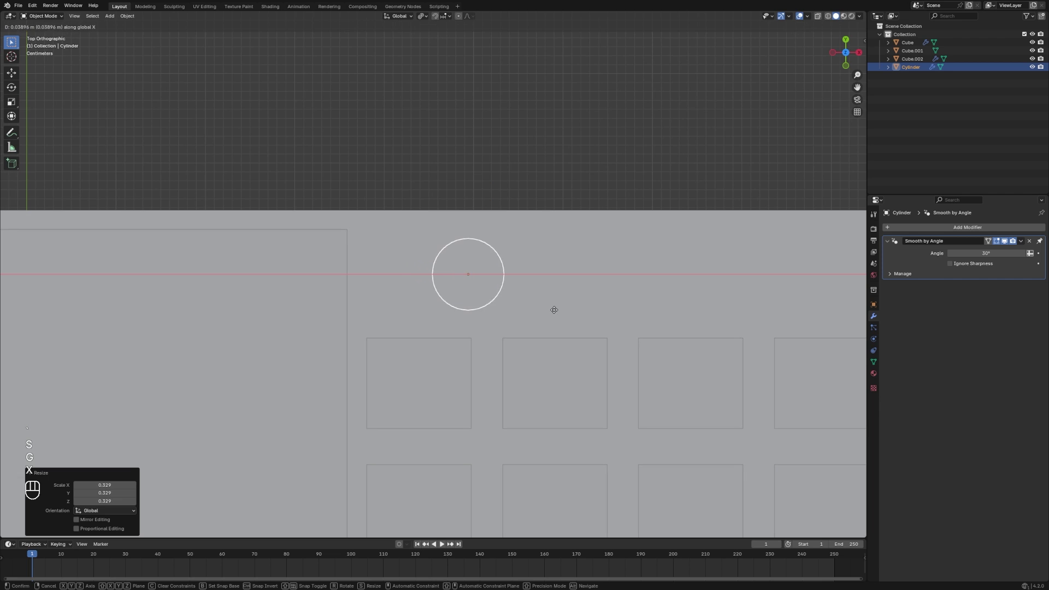
{"action": "left_click", "coordinate": [504, 323]}
Raise the cylinder about 0.245 m along Z in front view, clear of the slab's top face
{"action": "scroll", "coordinate": [519, 337], "scroll_direction": "down", "scroll_amount": 5}
{"action": "middle_click_drag", "start_coordinate": [536, 353], "coordinate": [480, 303]}
{"action": "key", "text": "grave"}
{"action": "left_click", "coordinate": [454, 267]}
{"action": "key", "text": "g"}
{"action": "key", "text": "z"}
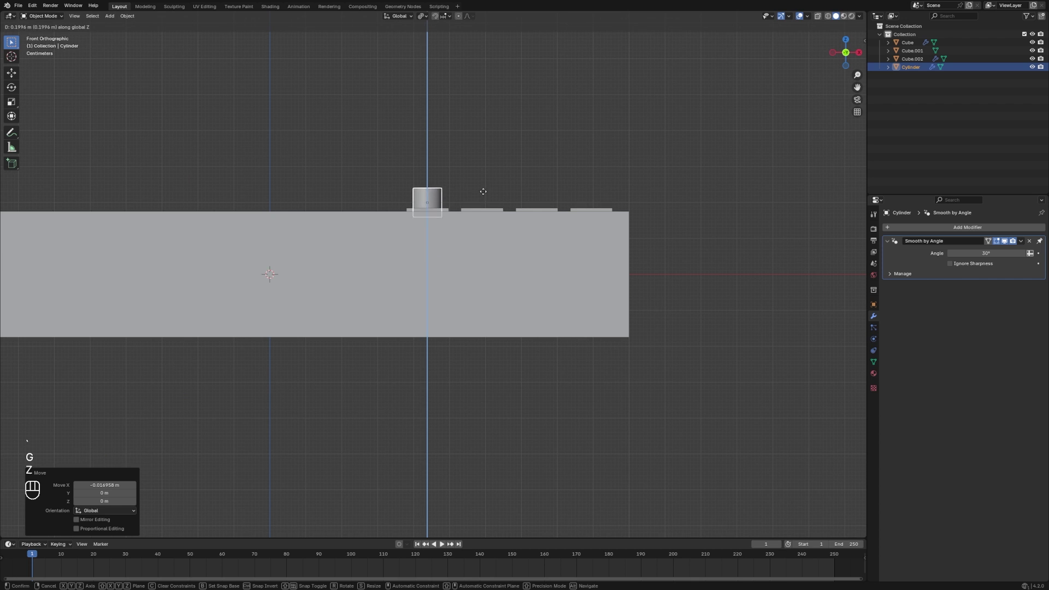
{"action": "left_click", "coordinate": [489, 178]}
Fine-tune the cylinder's height in front view by moving it up about 0.004 m along Z
{"action": "key", "text": "grave"}
{"action": "left_click", "coordinate": [581, 228]}
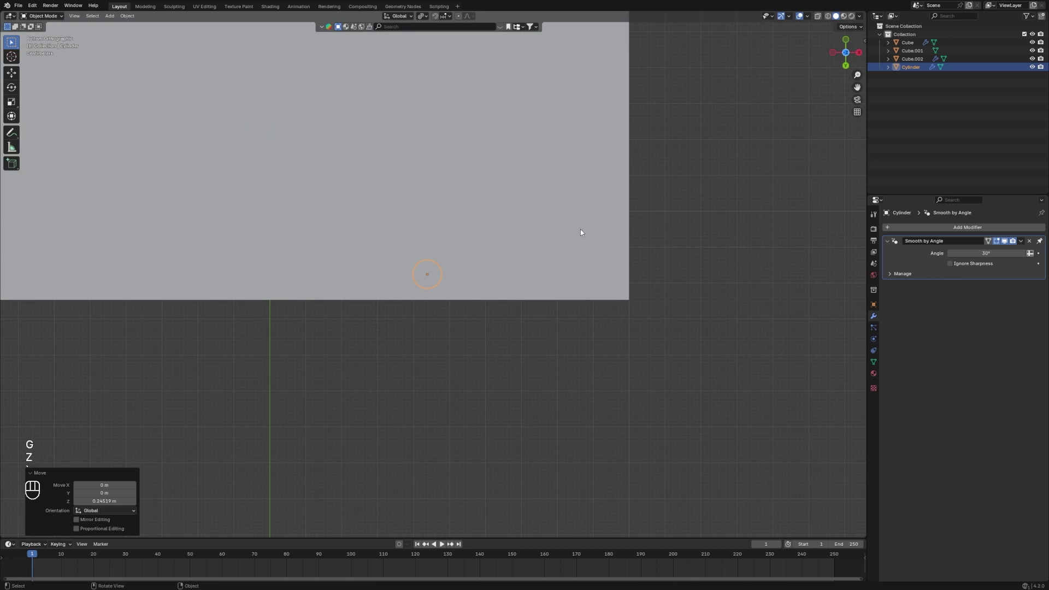
{"action": "scroll", "coordinate": [580, 250], "scroll_direction": "up", "scroll_amount": 3}
{"action": "key", "text": "g"}
{"action": "key", "text": "z"}
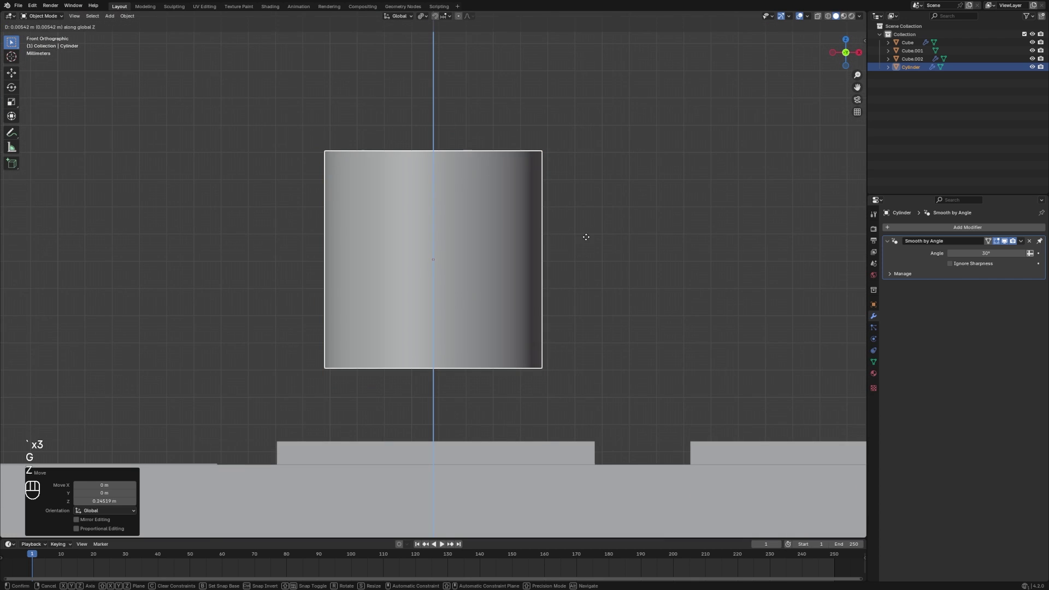
{"action": "left_click", "coordinate": [555, 266]}
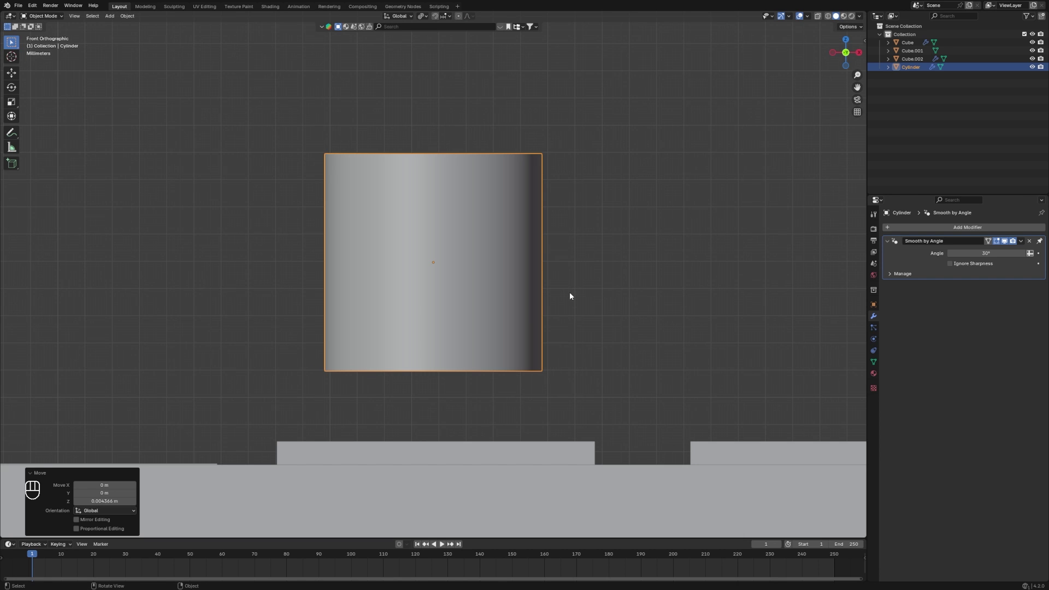
Inset the cylinder's top face by about 0.098 m in Edit Mode
{"action": "middle_click_drag", "start_coordinate": [532, 310], "coordinate": [437, 351]}
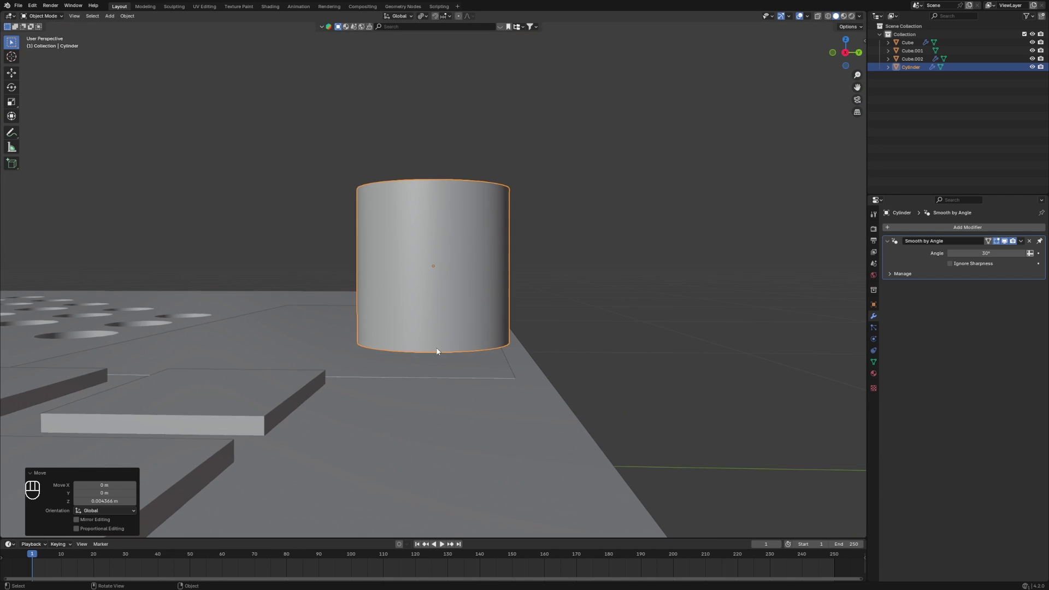
{"action": "middle_click_drag", "start_coordinate": [477, 290], "coordinate": [475, 260]}
{"action": "key", "text": "Tab"}
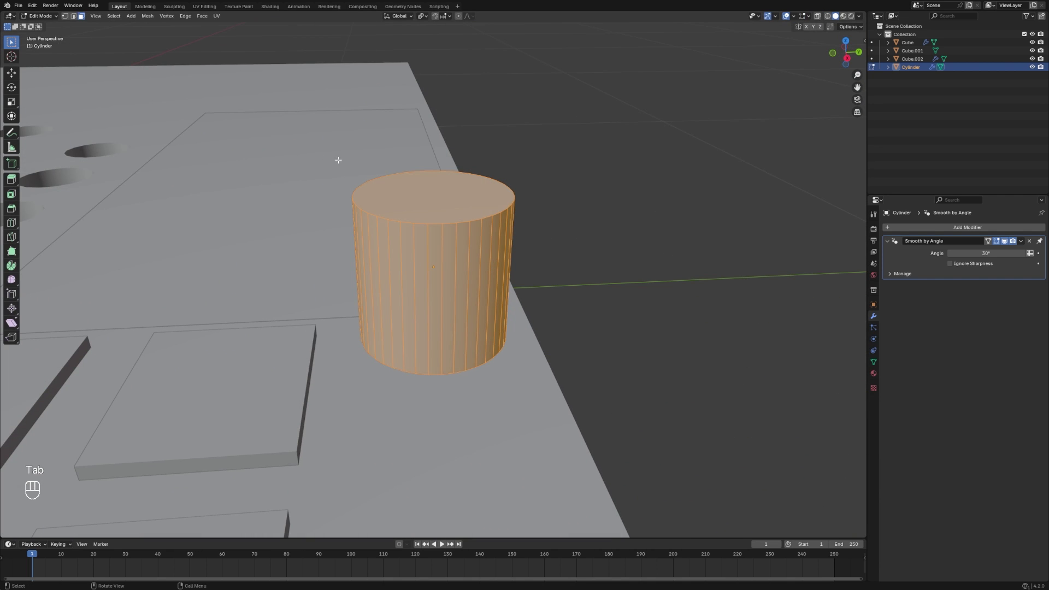
{"action": "left_click", "coordinate": [446, 196]}
{"action": "key", "text": "i"}
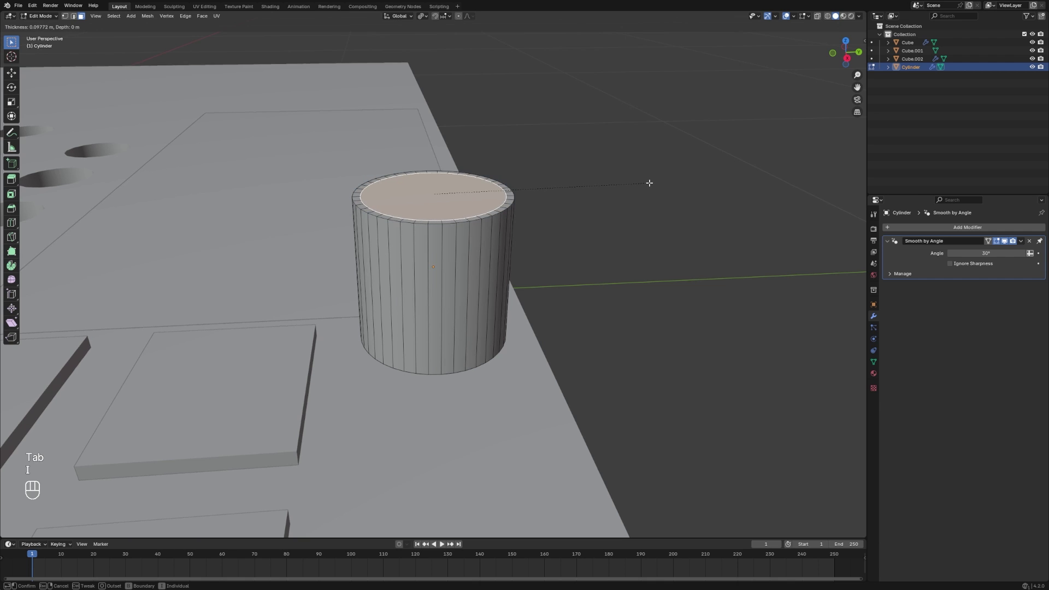
{"action": "left_click", "coordinate": [650, 183]}
{"action": "key", "text": "g"}
{"action": "key", "text": "z"}
{"action": "key", "text": "ctrl+z"}
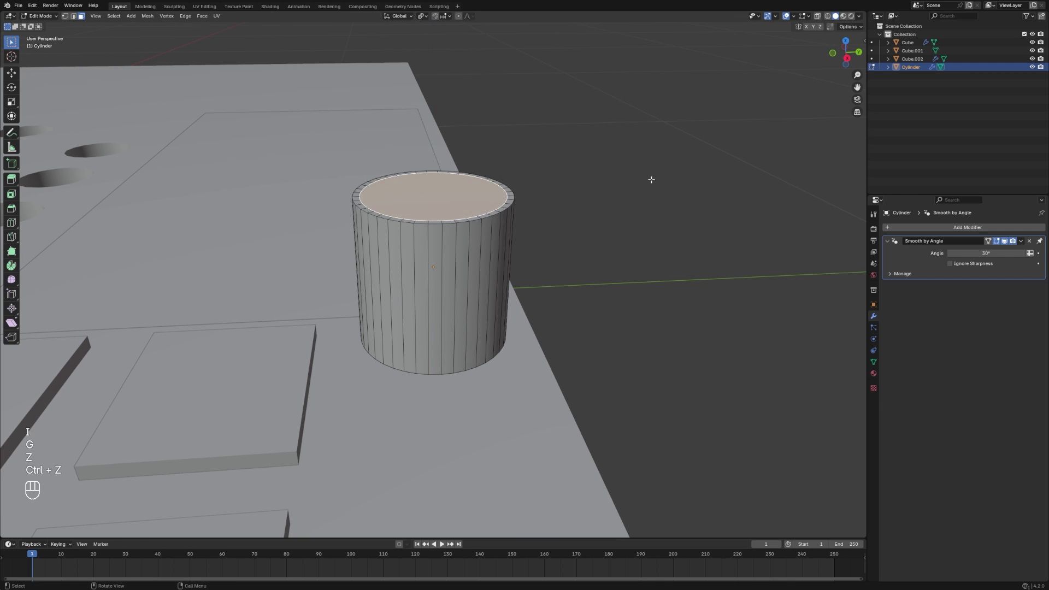
Extrude the inset top face and raise it slightly along Z to form a low step
{"action": "key", "text": "e"}
{"action": "right_click", "coordinate": [652, 180]}
{"action": "key", "text": "g"}
{"action": "key", "text": "z"}
{"action": "left_click", "coordinate": [651, 174]}
Inset the cylinder's bottom face by about 0.4 m
{"action": "middle_click_drag", "start_coordinate": [651, 174], "coordinate": [531, 284]}
{"action": "left_click", "coordinate": [547, 345]}
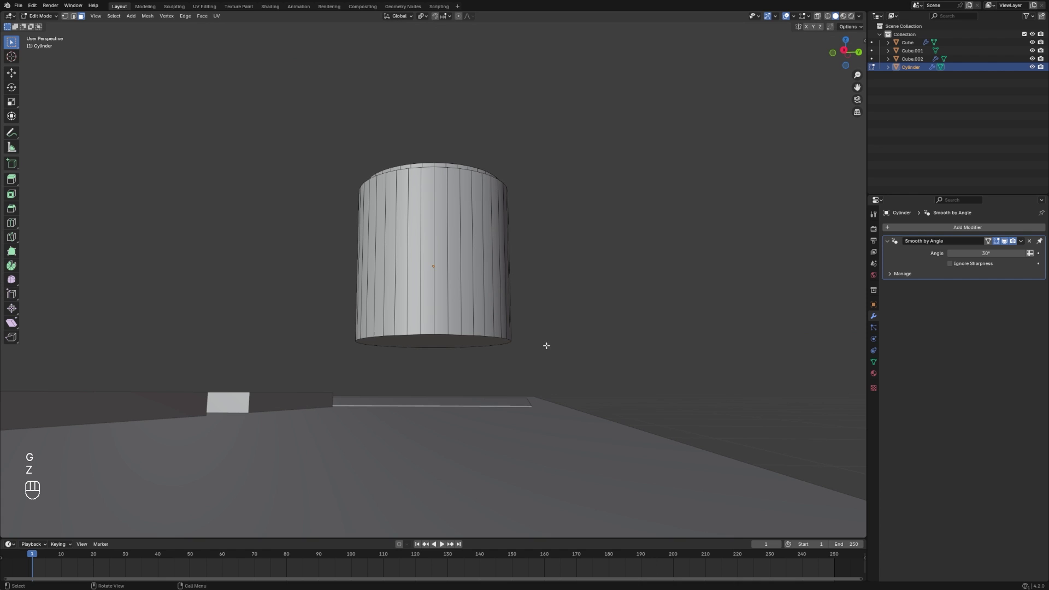
{"action": "left_click", "coordinate": [457, 341]}
{"action": "key", "text": "i"}
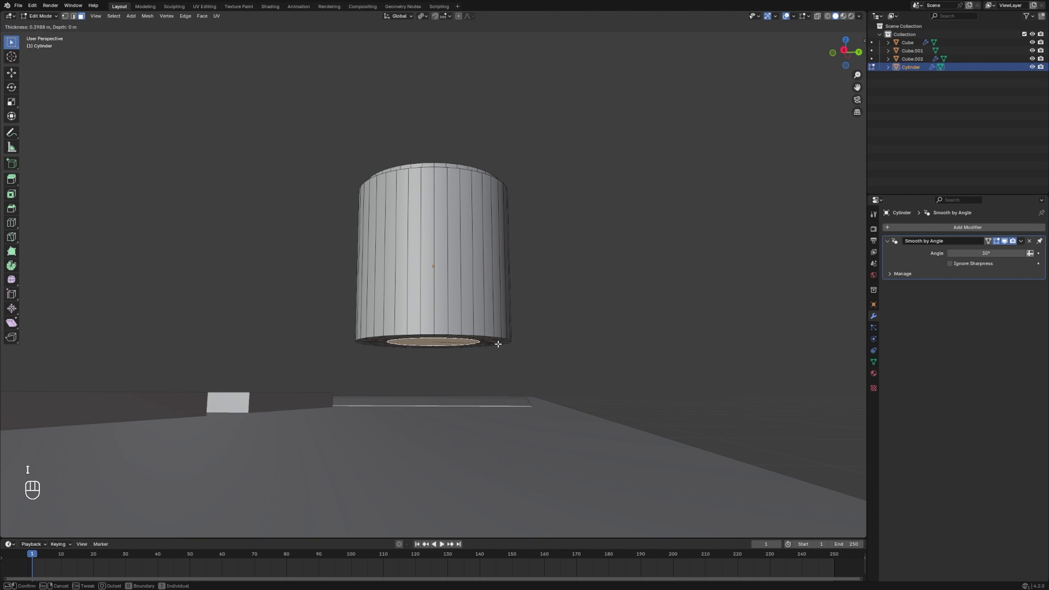
{"action": "left_click", "coordinate": [497, 346]}
Extrude the inset bottom face down along Z into a narrow stem reaching below the slab's top face
{"action": "key", "text": "e"}
{"action": "key", "text": "g"}
{"action": "key", "text": "z"}
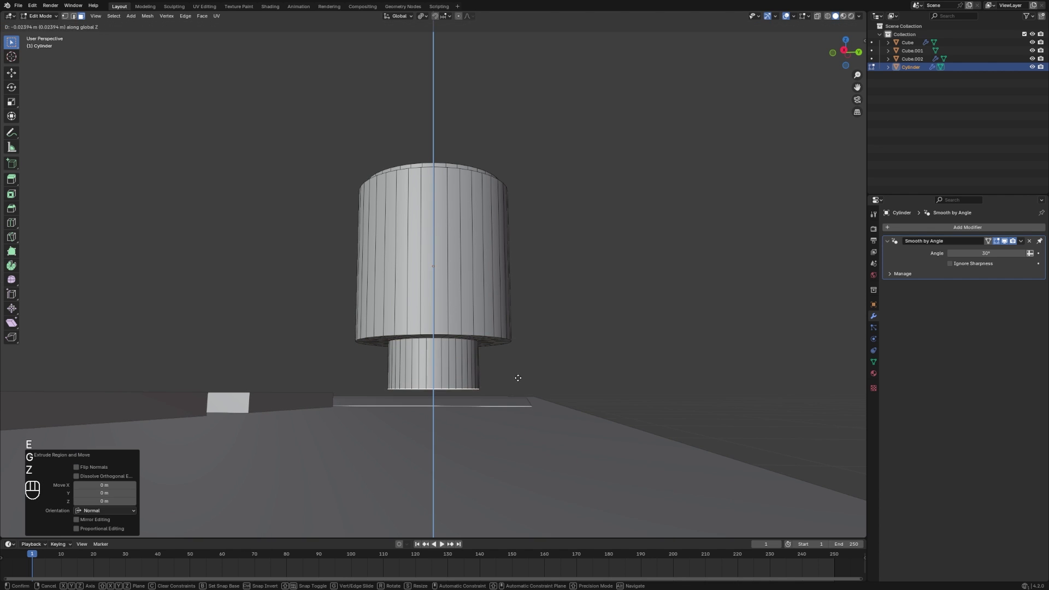
{"action": "left_click", "coordinate": [521, 403]}
{"action": "key", "text": "Tab"}
Select the full ring of side faces around the cylinder's wide body
{"action": "key", "text": "grave"}
{"action": "key", "text": "Tab"}
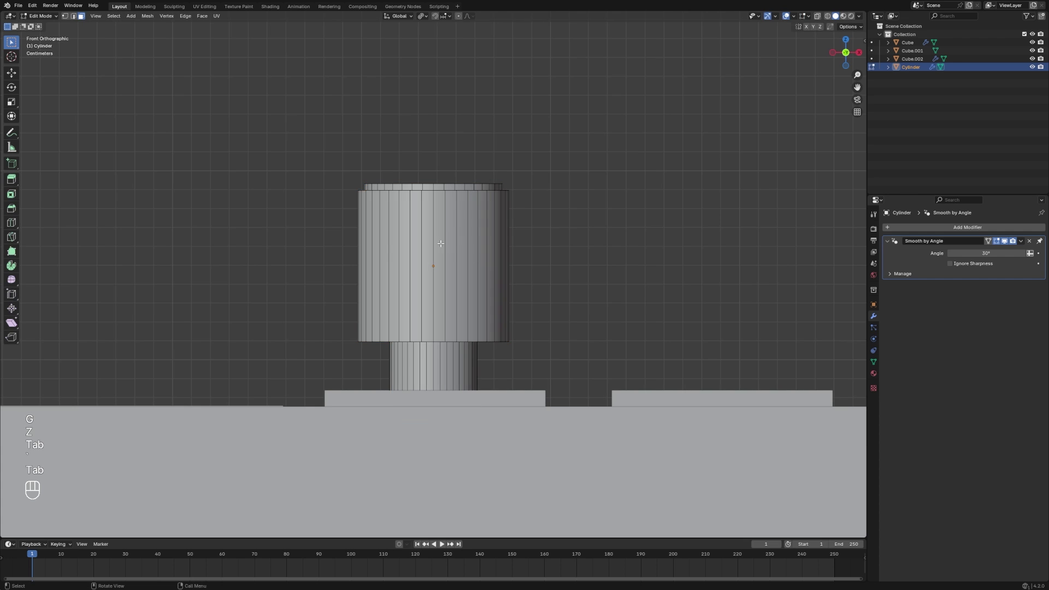
{"action": "left_click", "coordinate": [437, 243]}
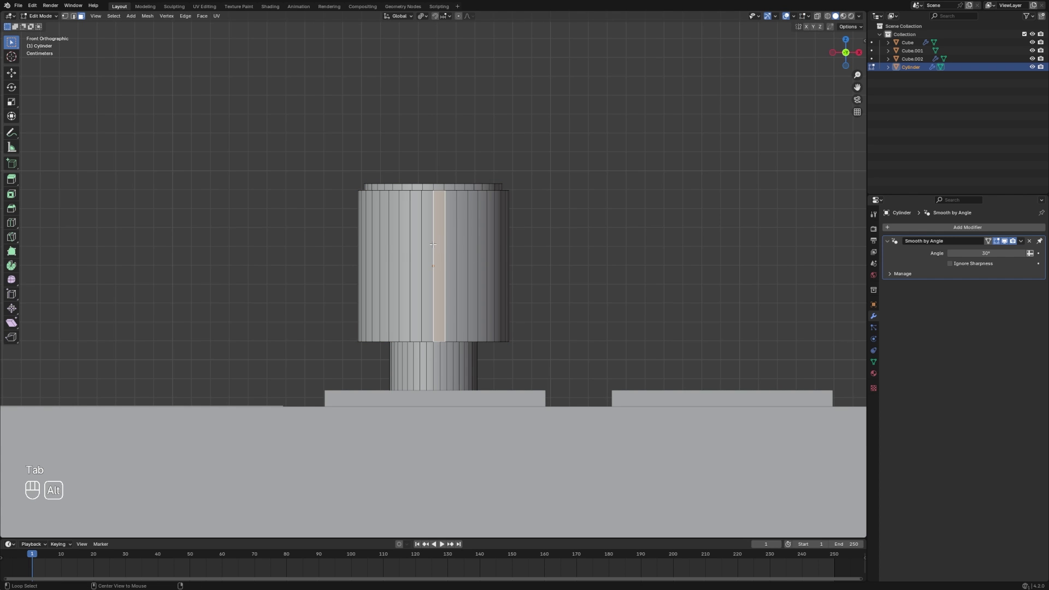
{"action": "left_click", "coordinate": [433, 245], "text": "alt"}
{"action": "middle_click_drag", "start_coordinate": [656, 245], "coordinate": [615, 265]}
{"action": "key", "text": "i"}
{"action": "key", "text": "i"}
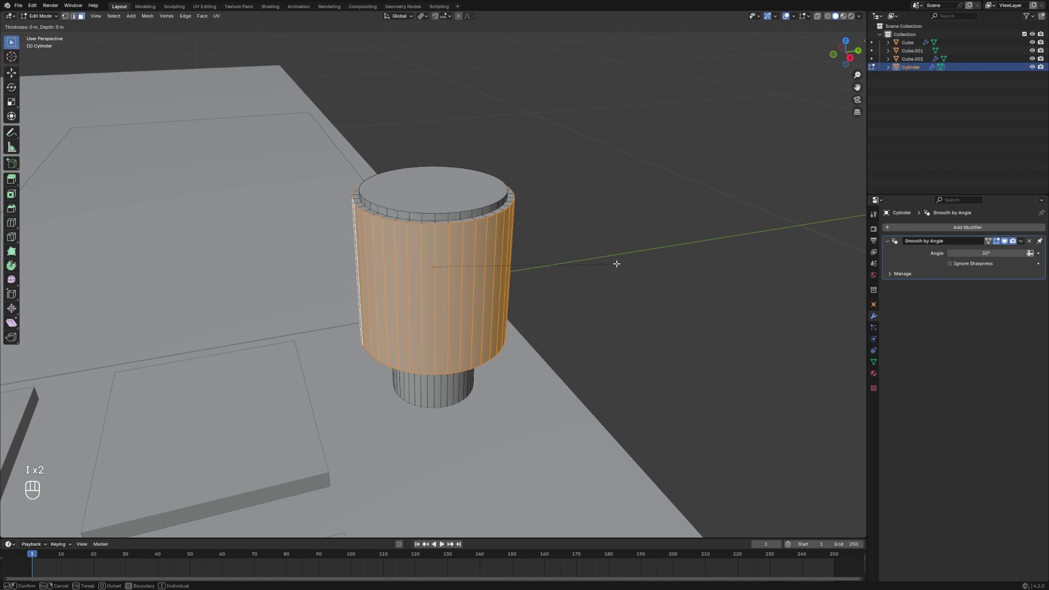
{"action": "left_click", "coordinate": [614, 263]}
{"action": "key", "text": "ctrl+z"}
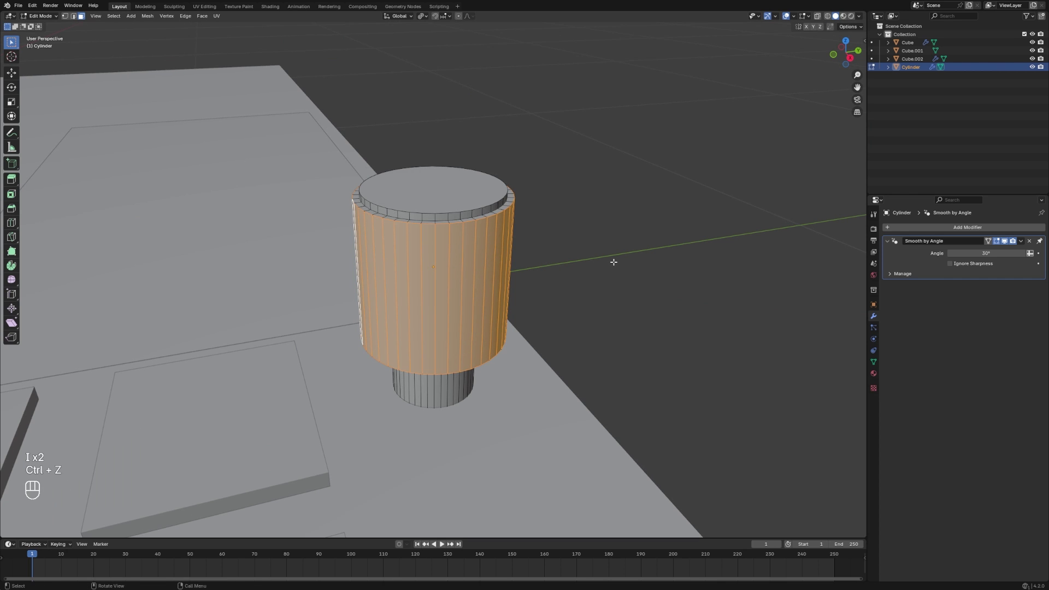
Inset the side faces individually by about 0.027 m and extrude them inward about 0.0015 m to make grip grooves
{"action": "key", "text": "i"}
{"action": "key", "text": "i"}
{"action": "left_click", "coordinate": [668, 305]}
{"action": "key", "text": "e"}
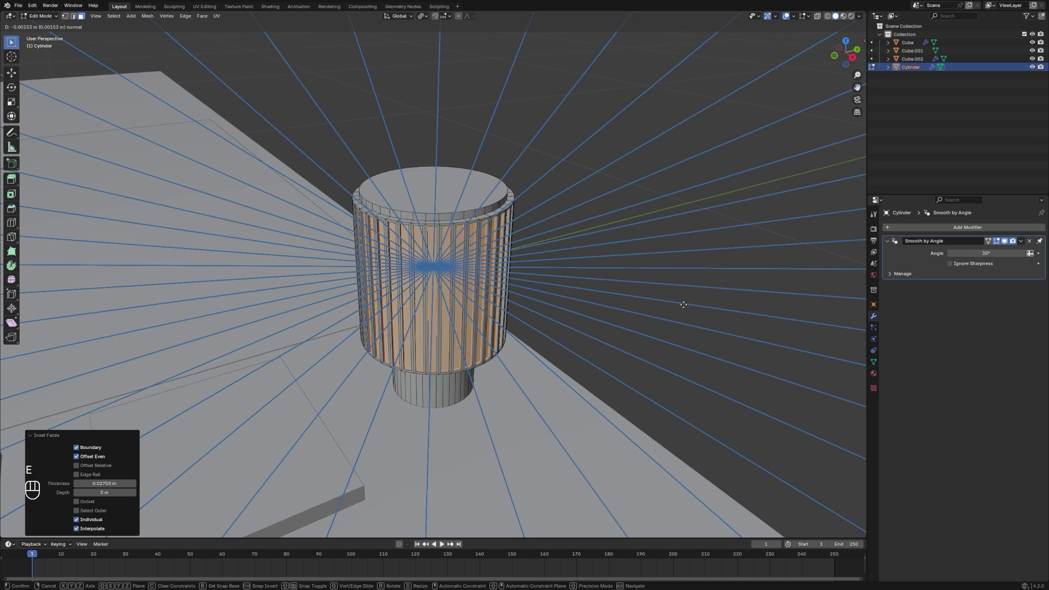
{"action": "left_click", "coordinate": [682, 304]}
{"action": "key", "text": "Tab"}
Lower the knob along Z in front view, closer to the slab's top face
{"action": "middle_click_drag", "start_coordinate": [684, 306], "coordinate": [537, 296]}
{"action": "key", "text": "grave"}
{"action": "left_click", "coordinate": [565, 159]}
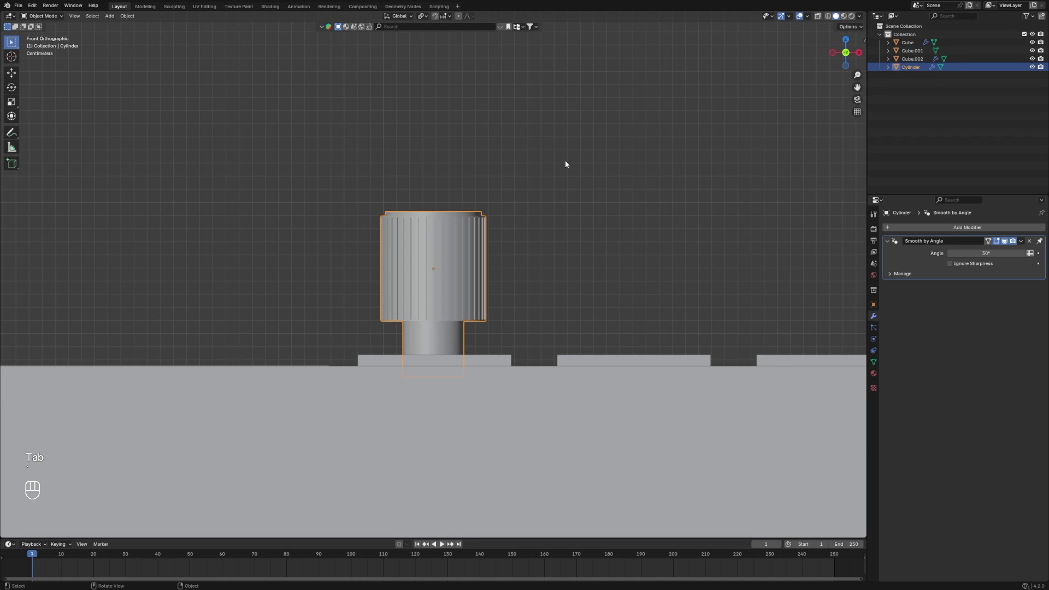
{"action": "key", "text": "g"}
{"action": "key", "text": "z"}
{"action": "left_click", "coordinate": [562, 181]}
Add an Array modifier to the knob with a count of 4 and a relative offset X factor of 1.900
{"action": "middle_click_drag", "start_coordinate": [563, 180], "coordinate": [643, 267]}
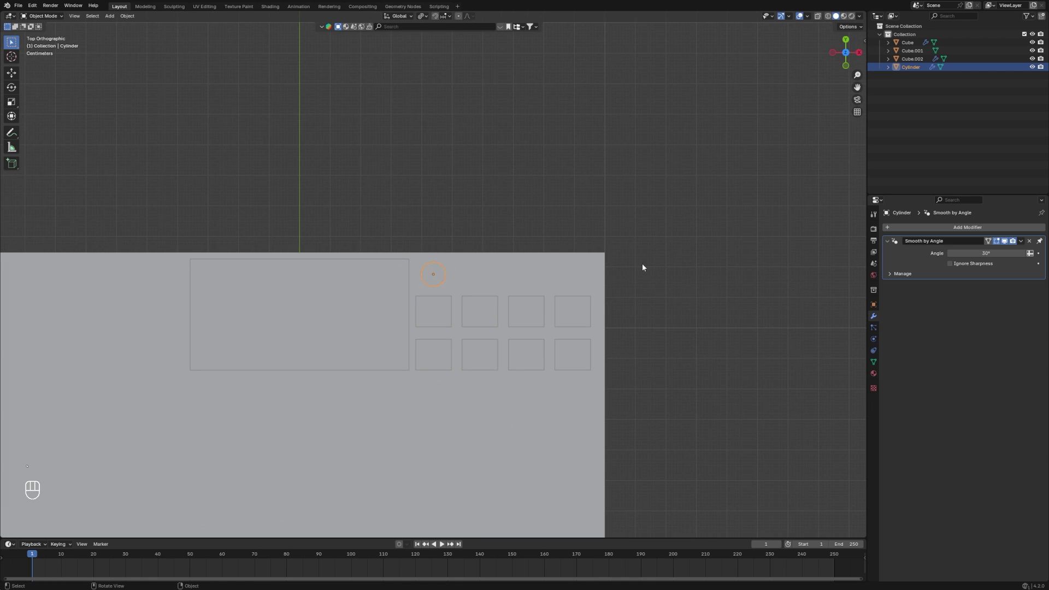
{"action": "left_click", "coordinate": [968, 228]}
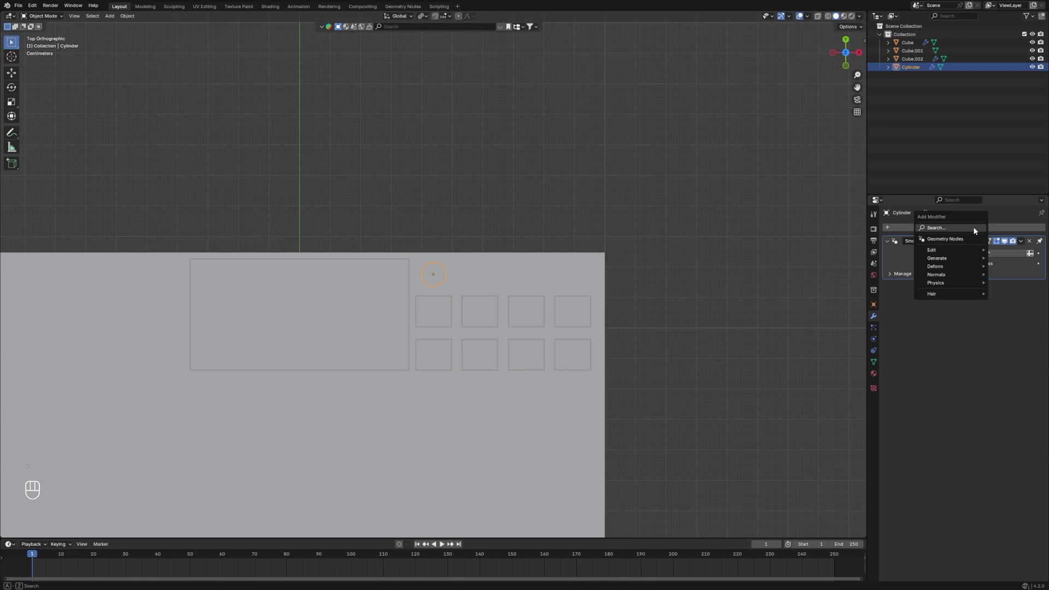
{"action": "left_click", "coordinate": [953, 242]}
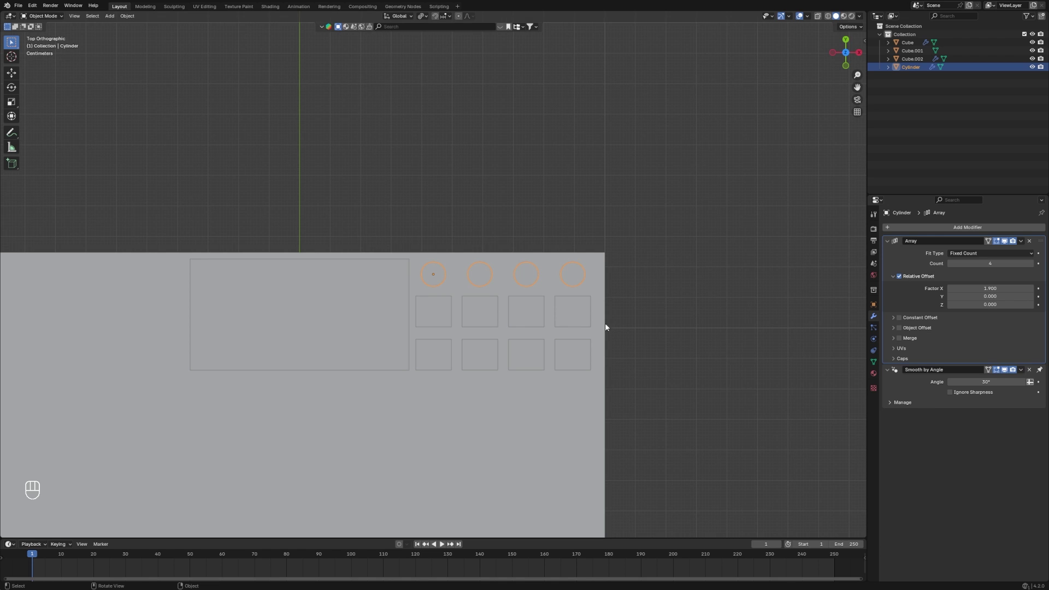
Duplicate the knob row, move the copy to the slab's front-left corner, and remove the copy's Array modifier
{"action": "middle_click_drag", "start_coordinate": [605, 327], "coordinate": [630, 227]}
{"action": "scroll", "coordinate": [634, 229], "scroll_direction": "down", "scroll_amount": 3}
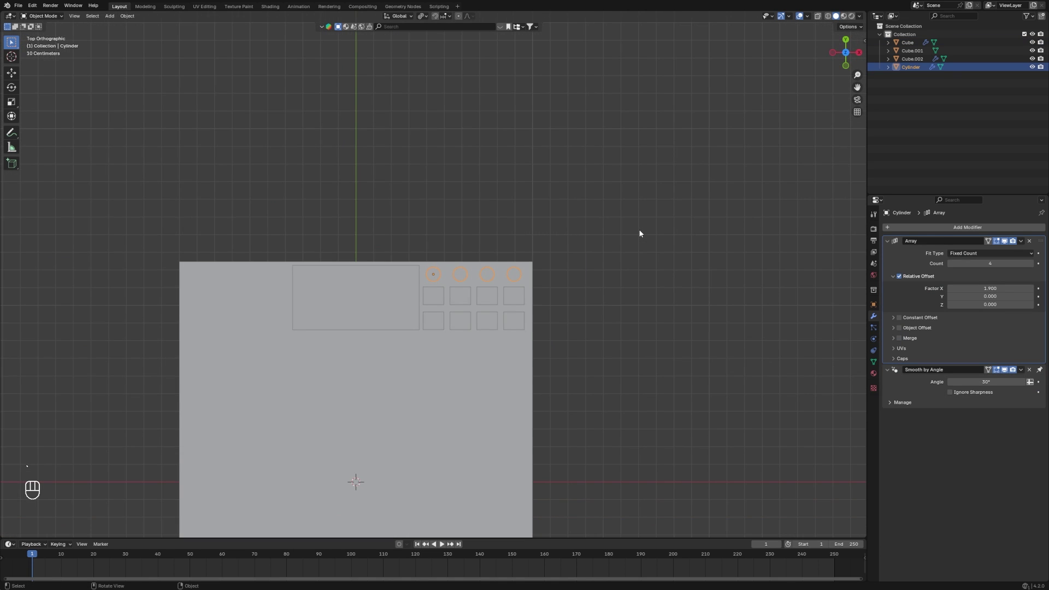
{"action": "key", "text": "shift+d"}
{"action": "scroll", "coordinate": [606, 212], "scroll_direction": "down", "scroll_amount": 2}
{"action": "key", "text": "g"}
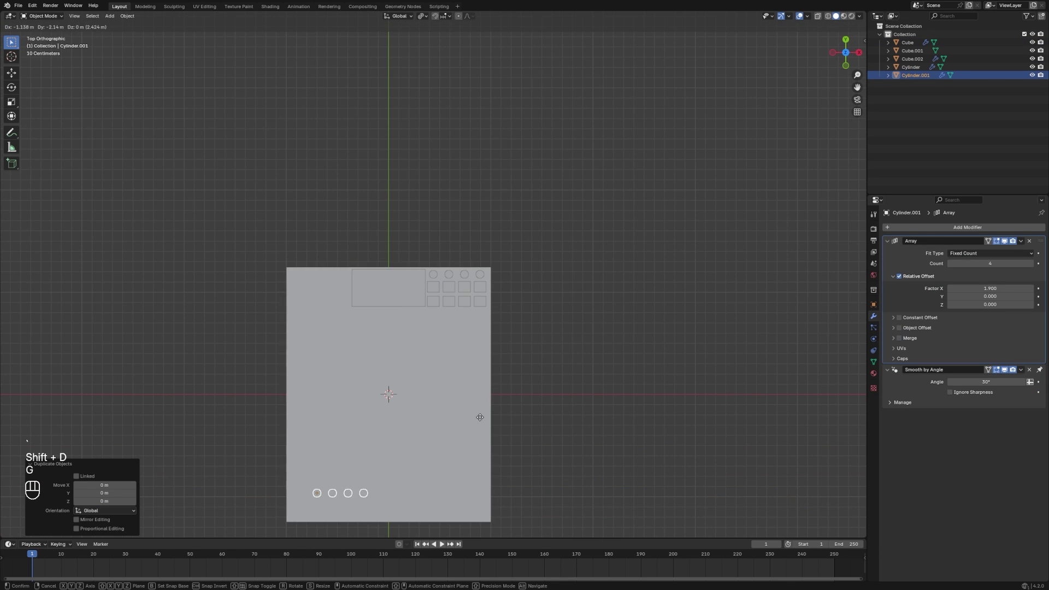
{"action": "left_click", "coordinate": [463, 434]}
{"action": "left_click", "coordinate": [1030, 241]}
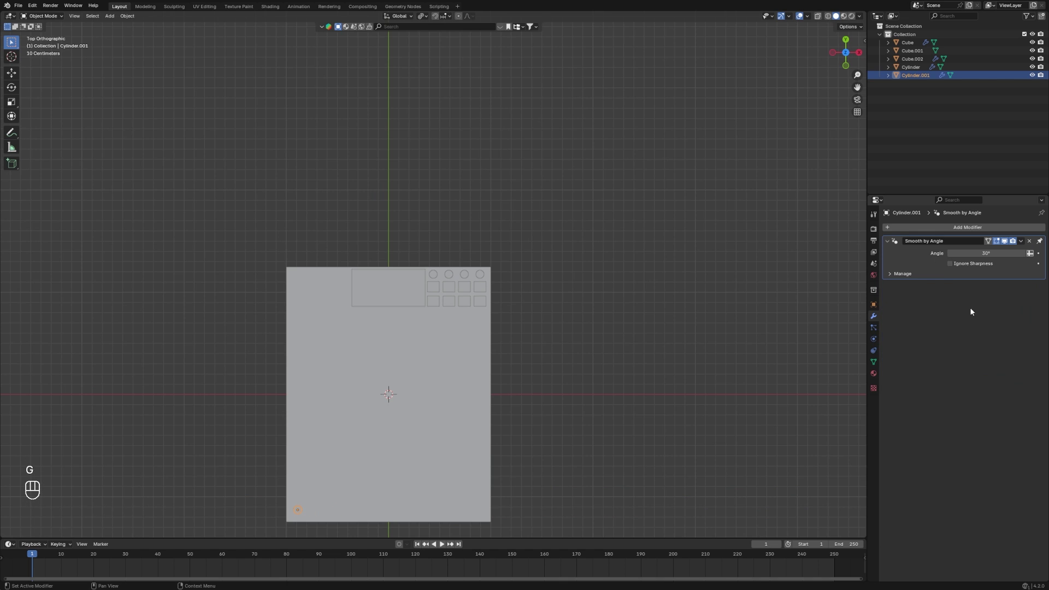
Scale the single knob copy up by 5.970
{"action": "key", "text": "grave"}
{"action": "key", "text": "grave"}
{"action": "scroll", "coordinate": [470, 353], "scroll_direction": "down", "scroll_amount": 3}
{"action": "key", "text": "s"}
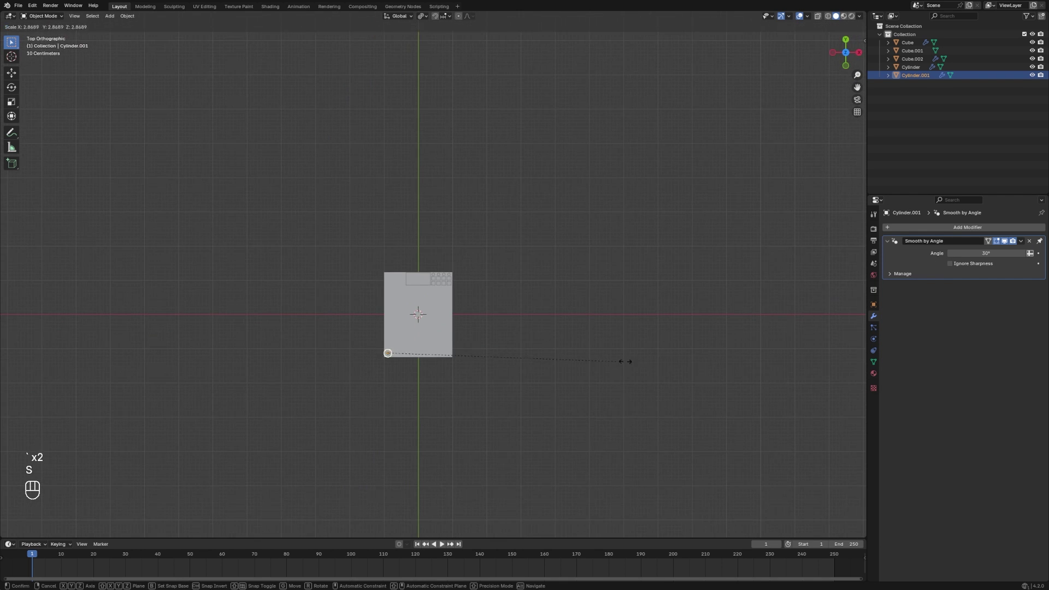
{"action": "left_click", "coordinate": [862, 363]}
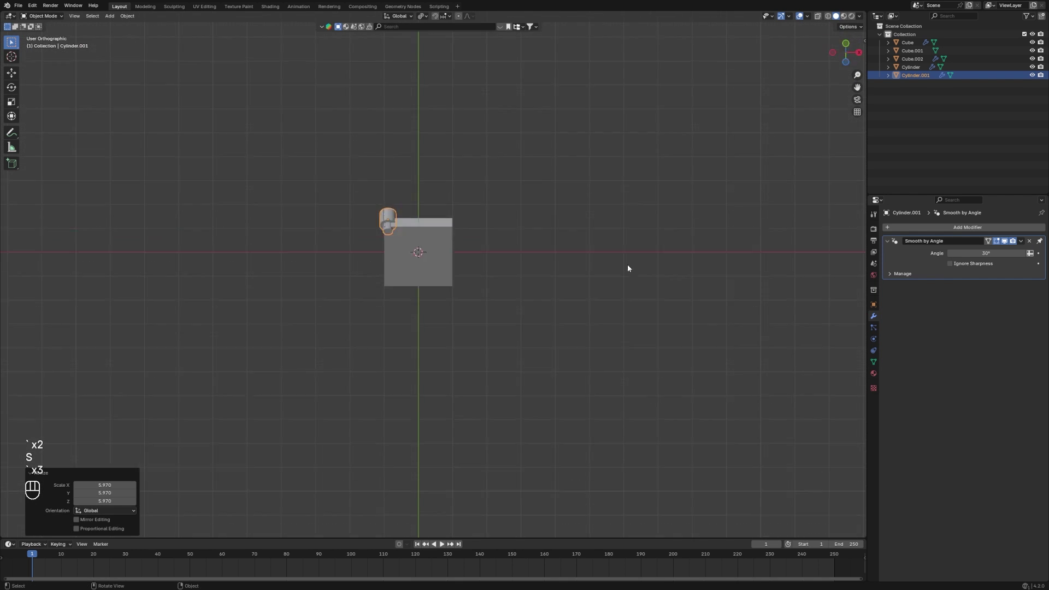
In wireframe top view, move the large knob about 0.143 m along X and 0.128 m along Y, and scale it by 0.873
{"action": "scroll", "coordinate": [683, 279], "scroll_direction": "up", "scroll_amount": 4}
{"action": "left_click", "coordinate": [829, 15]}
{"action": "scroll", "coordinate": [588, 324], "scroll_direction": "down", "scroll_amount": 5}
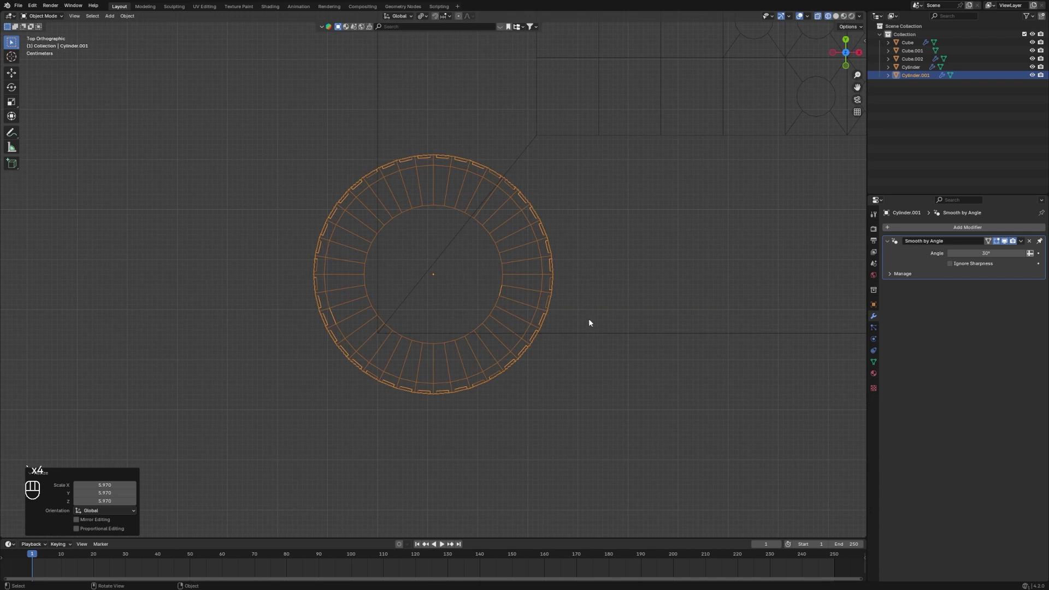
{"action": "key", "text": "g"}
{"action": "left_click", "coordinate": [569, 342]}
{"action": "key", "text": "s"}
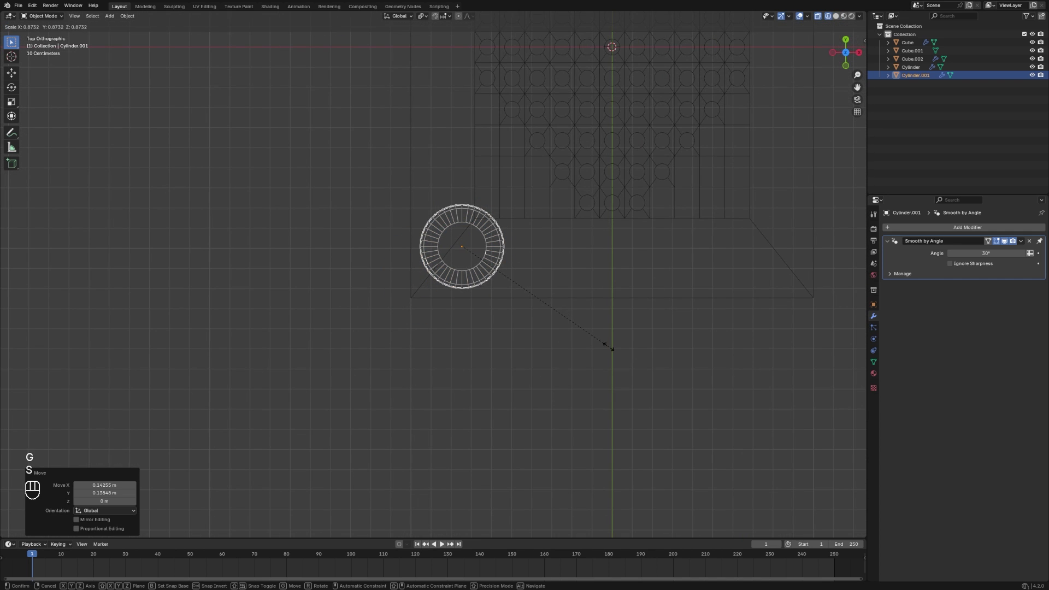
{"action": "left_click", "coordinate": [610, 350]}
Flatten the large knob to 0.340 along Z in front view and raise it about 0.03 m along Z
{"action": "key", "text": "grave"}
{"action": "key", "text": "s"}
{"action": "key", "text": "z"}
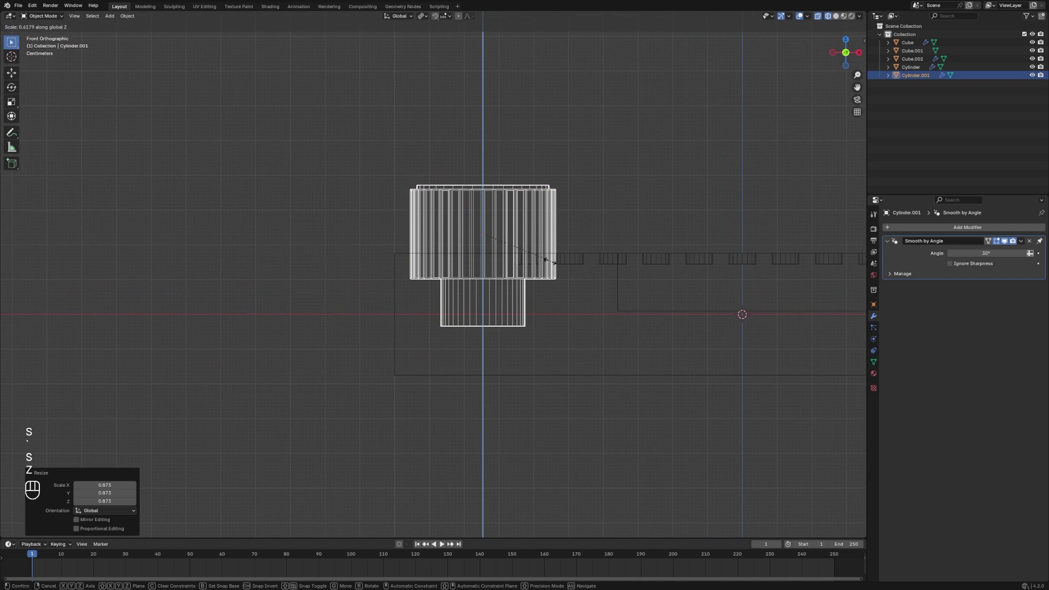
{"action": "left_click", "coordinate": [536, 281]}
{"action": "scroll", "coordinate": [536, 281], "scroll_direction": "up", "scroll_amount": 2}
{"action": "key", "text": "g"}
{"action": "key", "text": "z"}
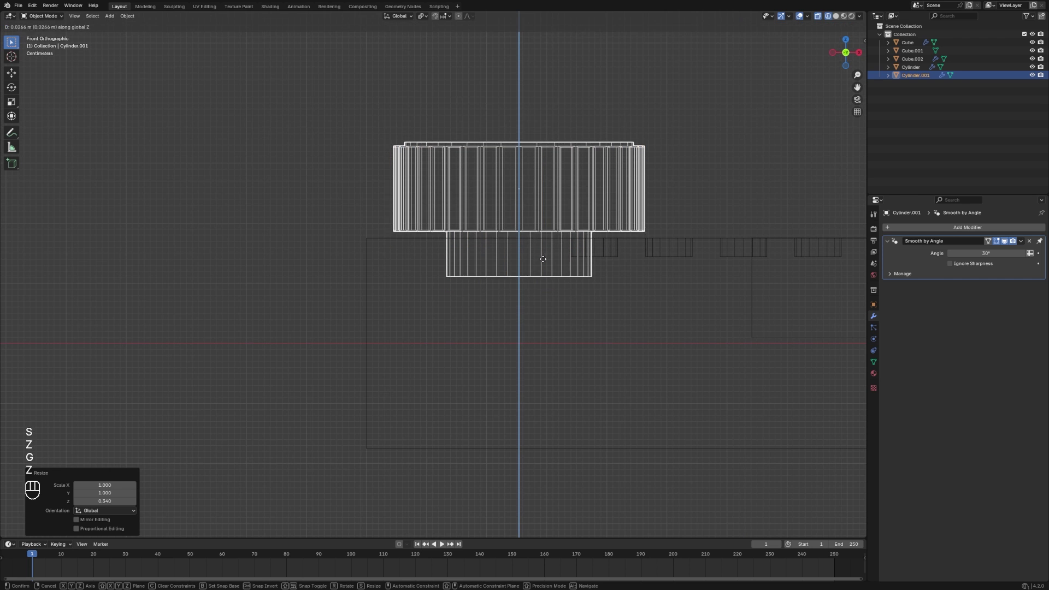
{"action": "left_click", "coordinate": [537, 258]}
Return the viewport to solid shading and select the large knob
{"action": "middle_click_drag", "start_coordinate": [536, 258], "coordinate": [565, 271]}
{"action": "key", "text": "grave"}
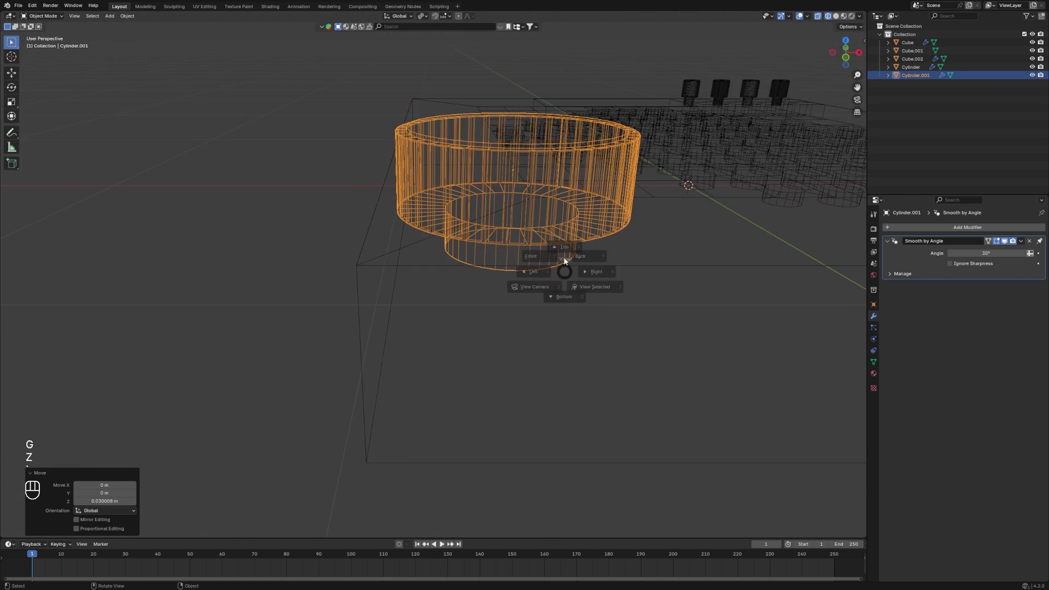
{"action": "left_click", "coordinate": [564, 247]}
{"action": "mouse_move", "coordinate": [577, 198]}
{"action": "middle_mouse_down"}
{"action": "mouse_move", "coordinate": [823, 21]}
{"action": "mouse_move", "coordinate": [698, 117]}
{"action": "middle_mouse_up"}
{"action": "left_click", "coordinate": [836, 16]}
{"action": "left_click", "coordinate": [812, 47]}
{"action": "left_click", "coordinate": [493, 268]}
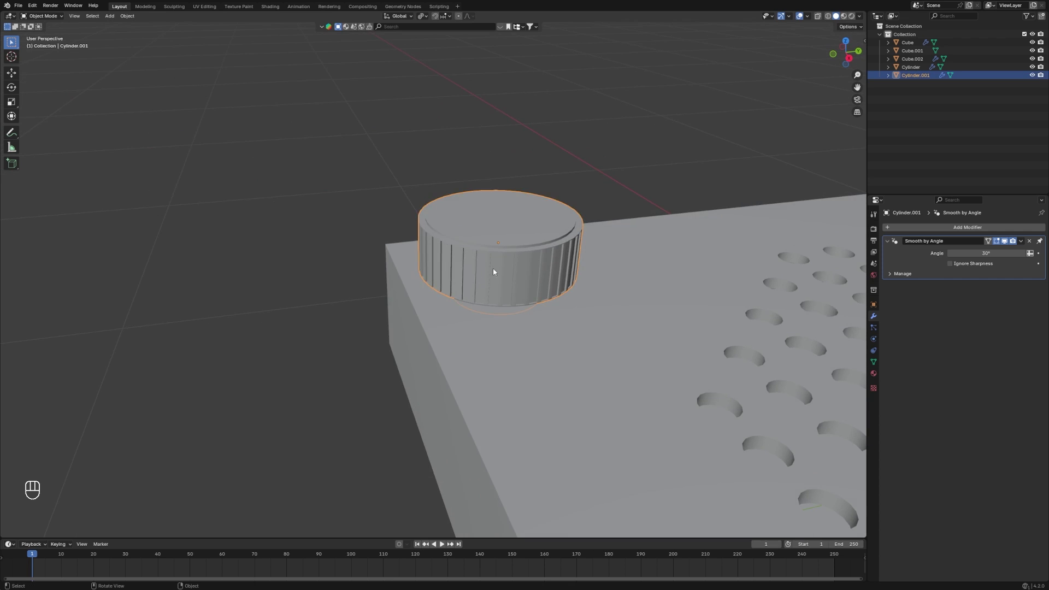
Inset the large knob's top face by about 0.003 m in Edit Mode
{"action": "key", "text": "Tab"}
{"action": "scroll", "coordinate": [666, 234], "scroll_direction": "up", "scroll_amount": 4}
{"action": "left_click", "coordinate": [704, 191]}
{"action": "key", "text": "i"}
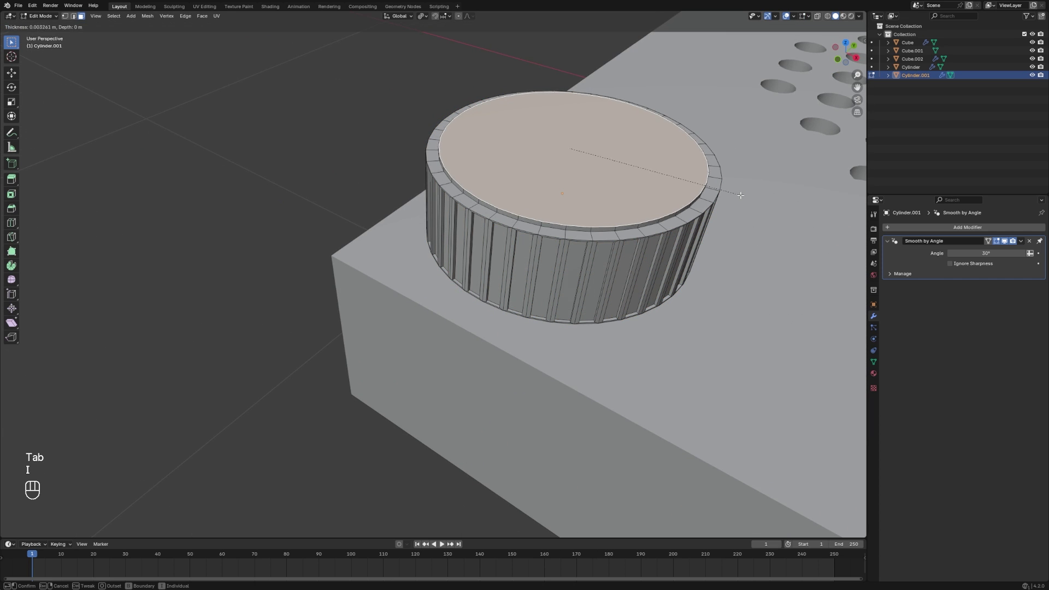
{"action": "left_click", "coordinate": [739, 195]}
Extrude the inset top face slightly down along Z to recess the large knob's top, and return to Object Mode
{"action": "key", "text": "e"}
{"action": "key", "text": "g"}
{"action": "key", "text": "z"}
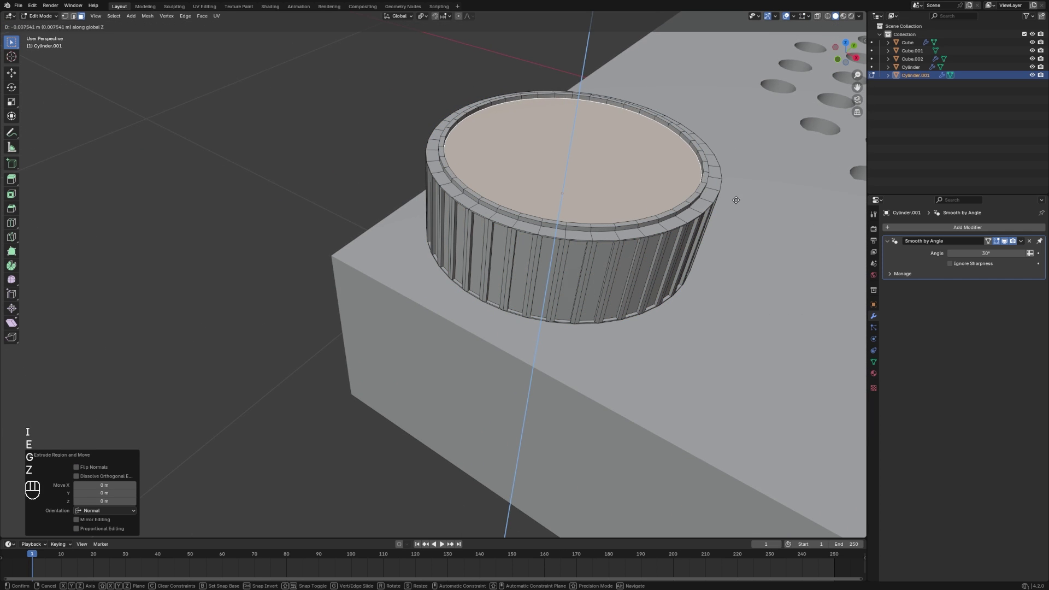
{"action": "left_click", "coordinate": [741, 199]}
{"action": "key", "text": "Tab"}
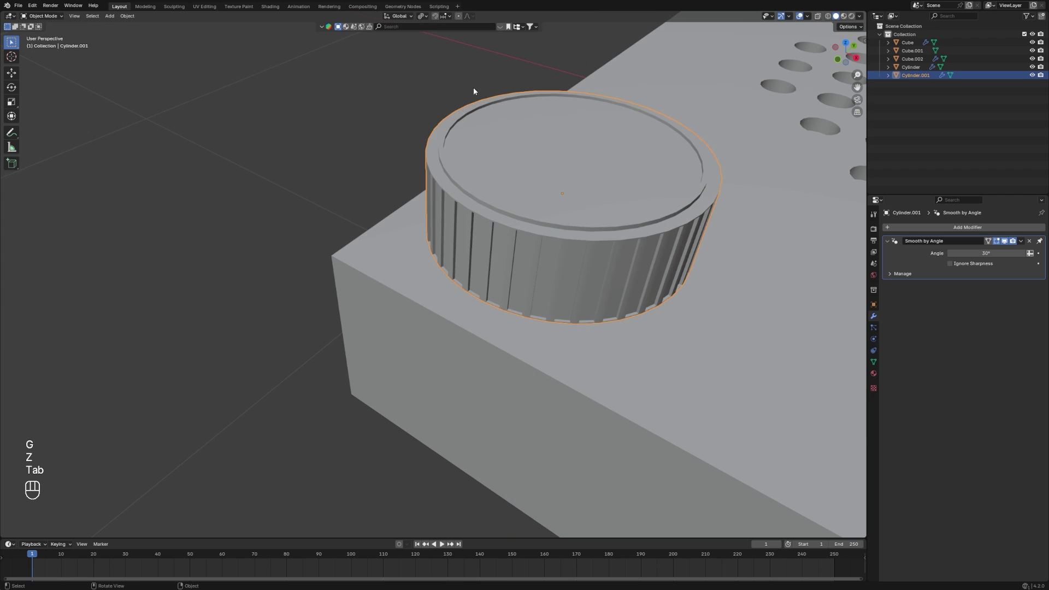
Duplicate the row of small knobs, move the copy about -2.128 m along Y, and set its Array count to 2
{"action": "middle_click_drag", "start_coordinate": [474, 87], "coordinate": [602, 237]}
{"action": "scroll", "coordinate": [550, 140], "scroll_direction": "down", "scroll_amount": 4}
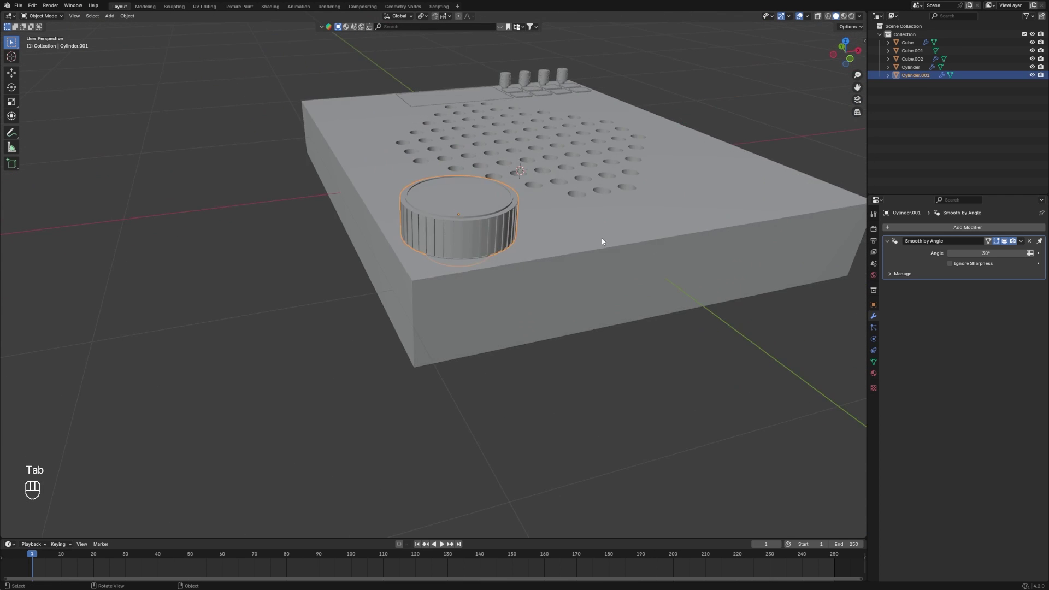
{"action": "key", "text": "KP_7"}
{"action": "scroll", "coordinate": [734, 120], "scroll_direction": "down", "scroll_amount": 4}
{"action": "left_click", "coordinate": [547, 121]}
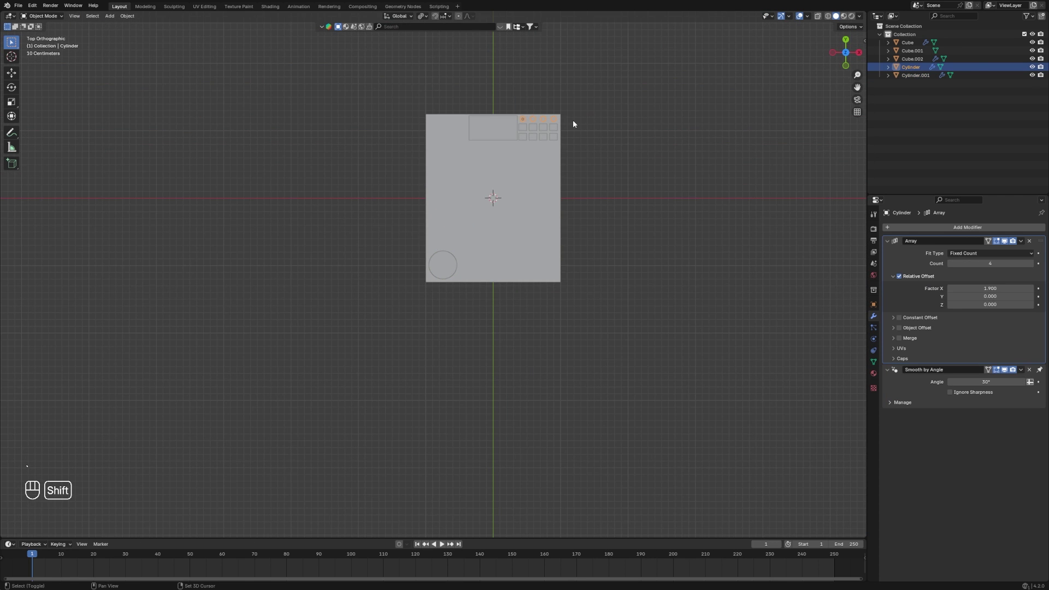
{"action": "key", "text": "shift+d"}
{"action": "right_click", "coordinate": [573, 120]}
{"action": "key", "text": "g"}
{"action": "key", "text": "y"}
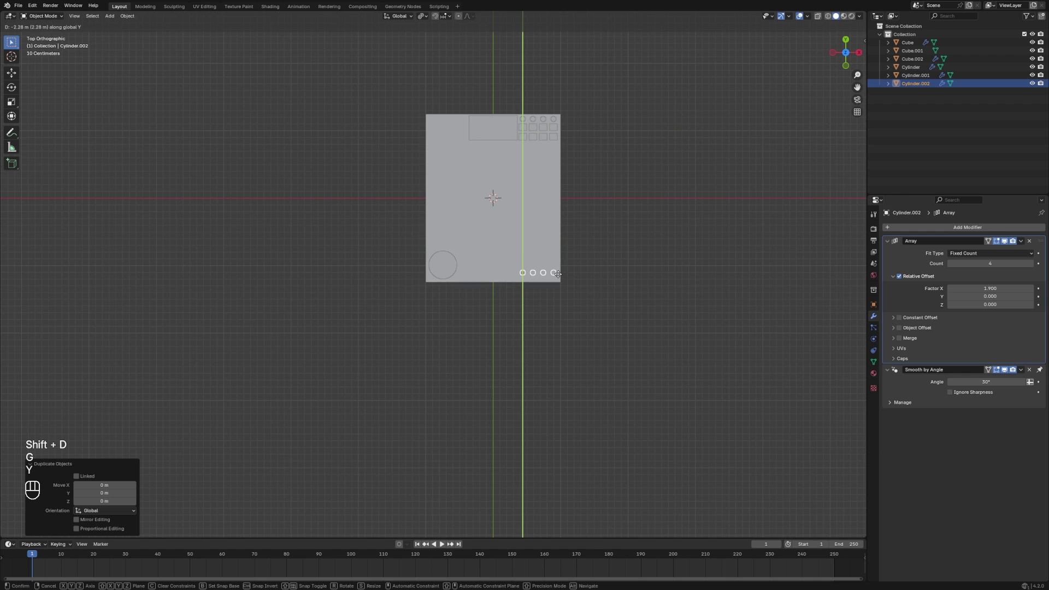
{"action": "left_click", "coordinate": [561, 264]}
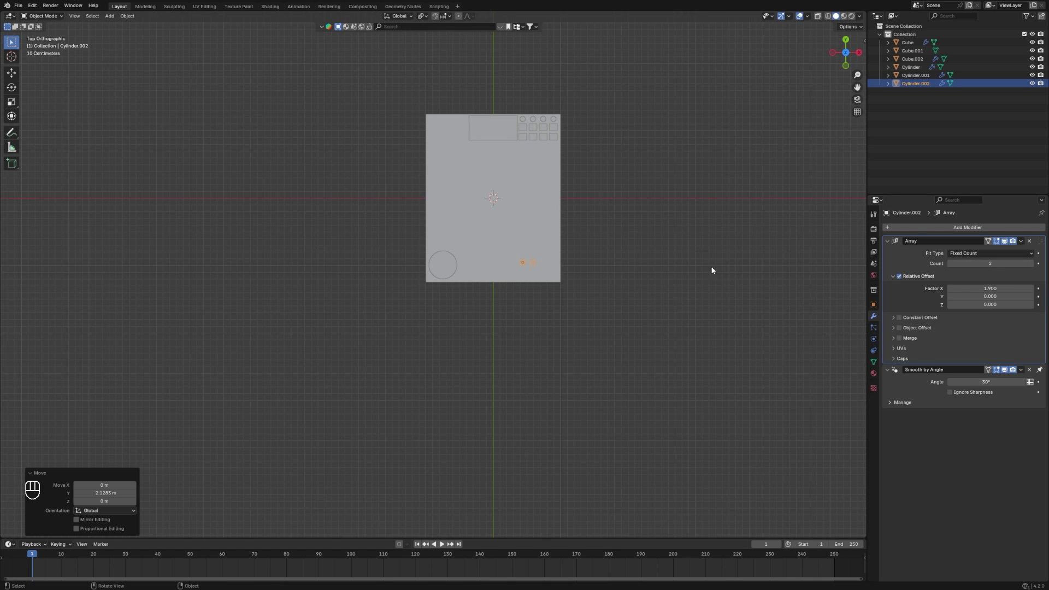
Move the pair of small knobs about 0.189 m along X
{"action": "key", "text": "KP_Decimal"}
{"action": "scroll", "coordinate": [687, 270], "scroll_direction": "down", "scroll_amount": 6}
{"action": "key", "text": "g"}
{"action": "key", "text": "x"}
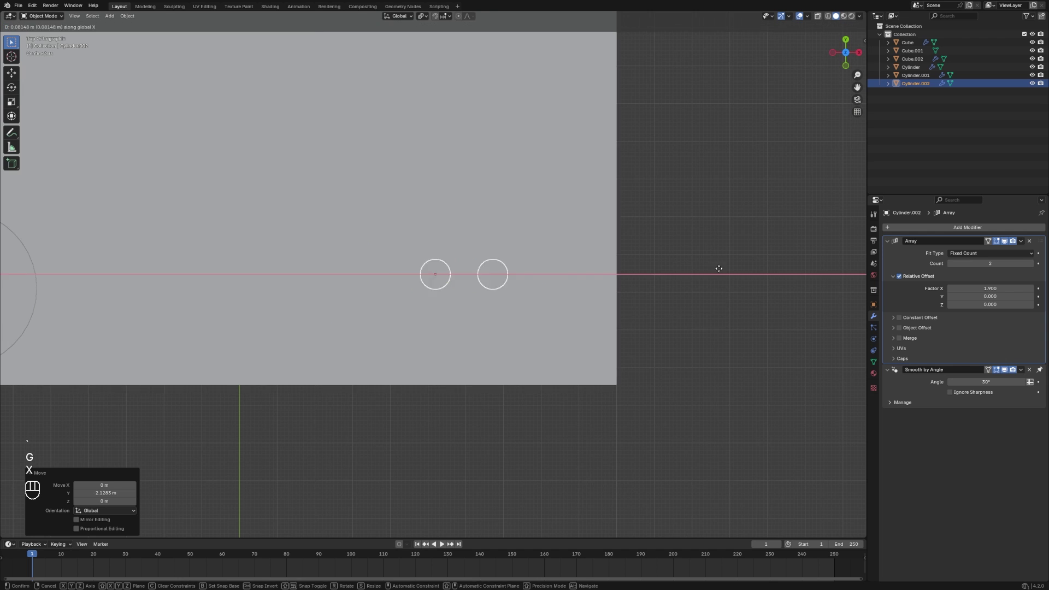
{"action": "left_click", "coordinate": [720, 269]}
{"action": "scroll", "coordinate": [623, 291], "scroll_direction": "down", "scroll_amount": 6}
{"action": "scroll", "coordinate": [576, 310], "scroll_direction": "up", "scroll_amount": 2}
{"action": "scroll", "coordinate": [580, 310], "scroll_direction": "down", "scroll_amount": 1}
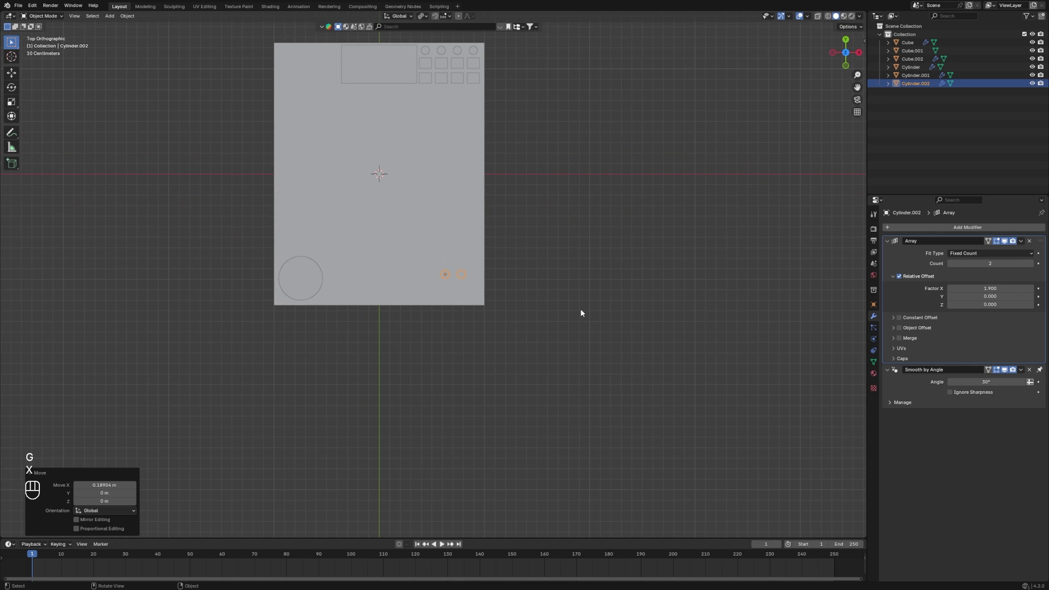
Move the pair of small knobs slightly along negative Y, closer to the slab's front edge
{"action": "key", "text": "g"}
{"action": "key", "text": "x"}
{"action": "key", "text": "g"}
{"action": "key", "text": "y"}
{"action": "scroll", "coordinate": [604, 121], "scroll_direction": "down", "scroll_amount": 2}
{"action": "left_click", "coordinate": [590, 362]}
{"action": "scroll", "coordinate": [590, 361], "scroll_direction": "up", "scroll_amount": 6}
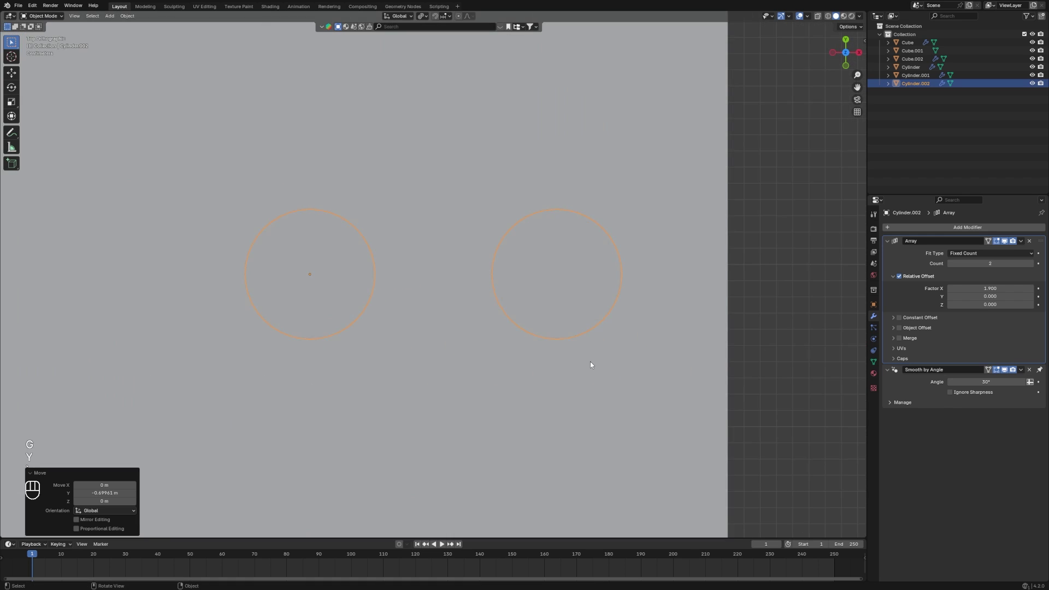
{"action": "scroll", "coordinate": [637, 310], "scroll_direction": "down", "scroll_amount": 3}
Duplicate the grid of small buttons and move the copy about -1.363 m along X, past the panel
{"action": "middle_click_drag", "start_coordinate": [638, 310], "coordinate": [559, 288]}
{"action": "left_click", "coordinate": [473, 351]}
{"action": "scroll", "coordinate": [618, 234], "scroll_direction": "up", "scroll_amount": 3}
{"action": "key", "text": "grave"}
{"action": "left_click", "coordinate": [628, 187]}
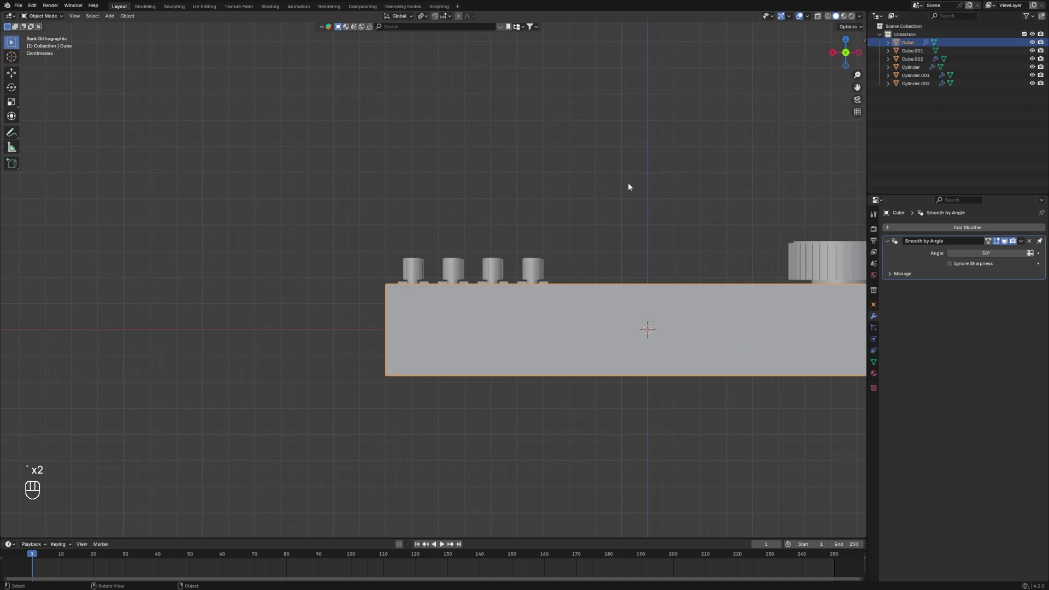
{"action": "middle_click_drag", "start_coordinate": [628, 188], "coordinate": [583, 191]}
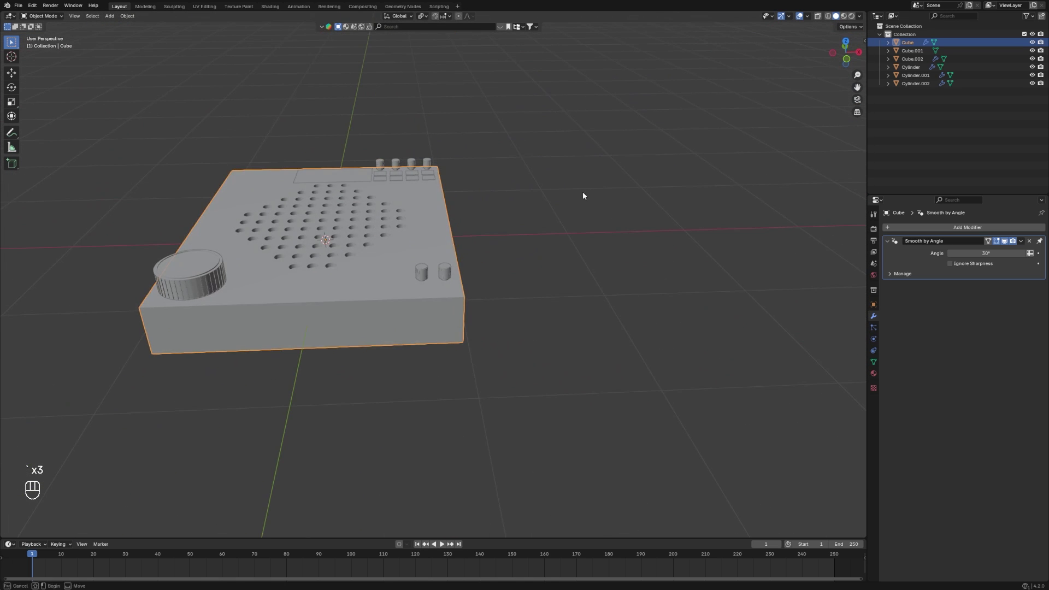
{"action": "left_click", "coordinate": [583, 191]}
{"action": "left_click", "coordinate": [399, 181]}
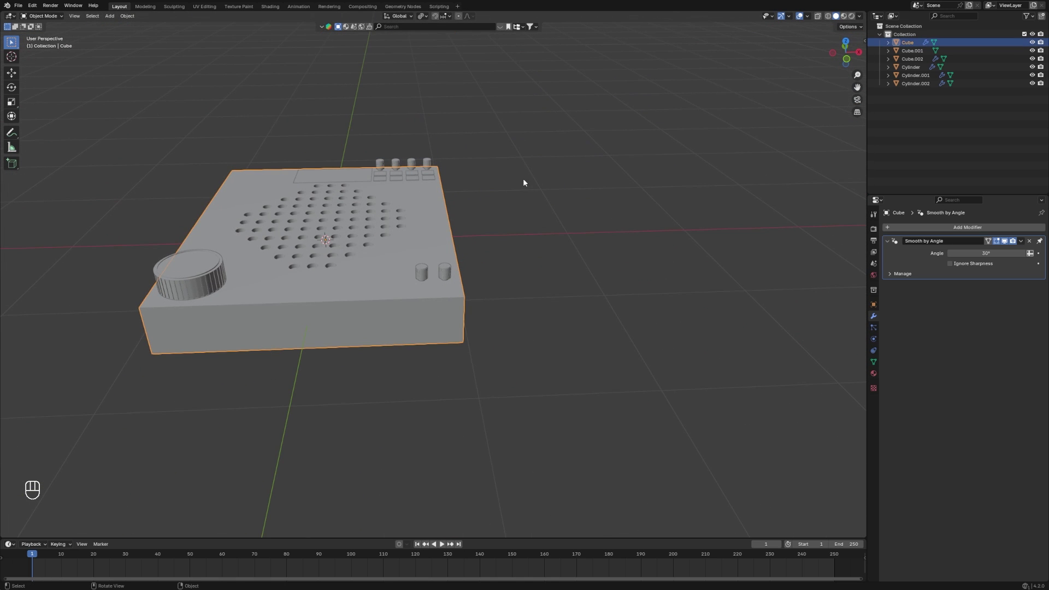
{"action": "left_click", "coordinate": [395, 181]}
{"action": "key", "text": "shift+d"}
{"action": "key", "text": "g"}
{"action": "key", "text": "x"}
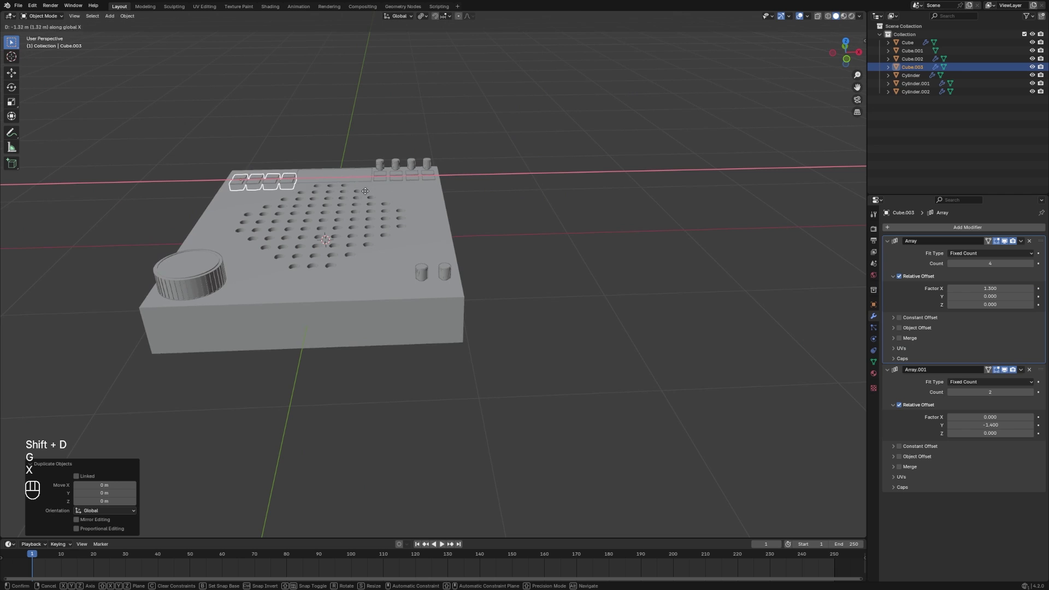
{"action": "left_click", "coordinate": [365, 192]}
Shift the copied buttons about 0.019 m along X and remove their second Array modifier to leave a single row
{"action": "key", "text": "KP_7"}
{"action": "scroll", "coordinate": [473, 244], "scroll_direction": "up", "scroll_amount": 5}
{"action": "key", "text": "g"}
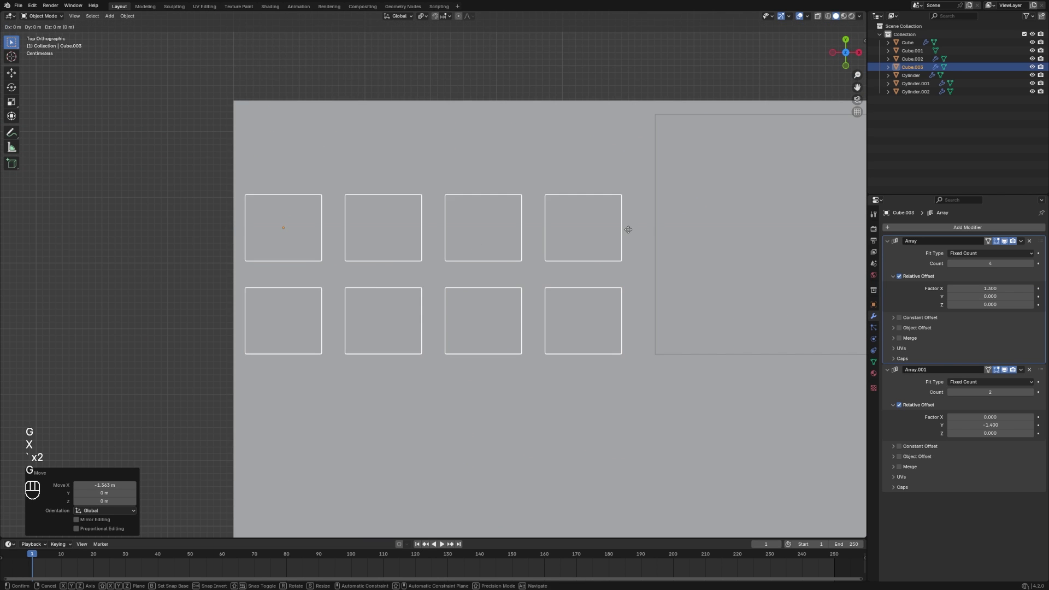
{"action": "key", "text": "x"}
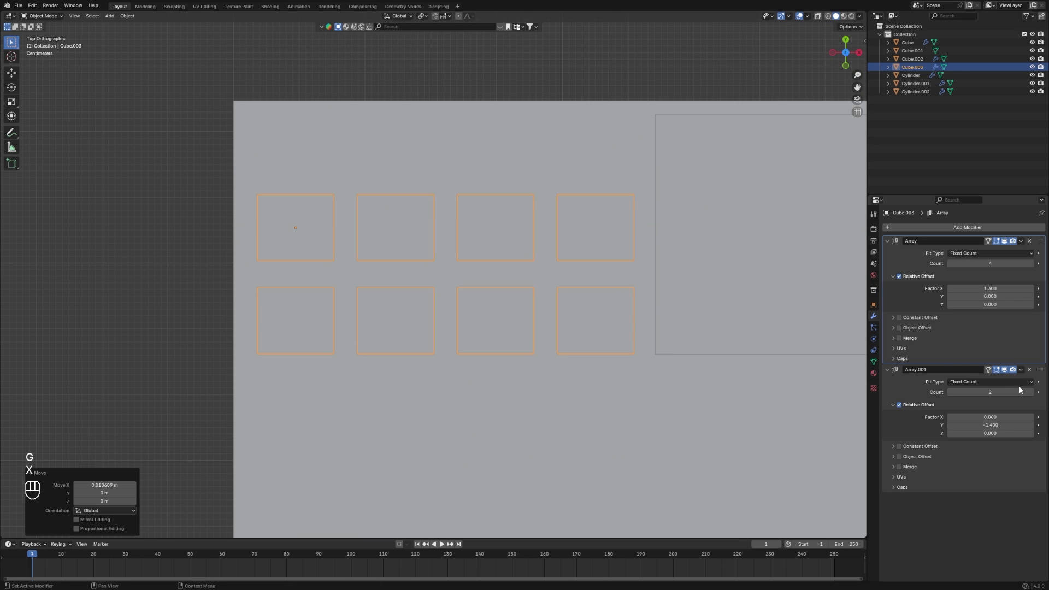
{"action": "left_click", "coordinate": [1030, 370]}
Scale the copied button row by about 1.769 along Y and move it about -0.08 m along Y
{"action": "key", "text": "s"}
{"action": "key", "text": "y"}
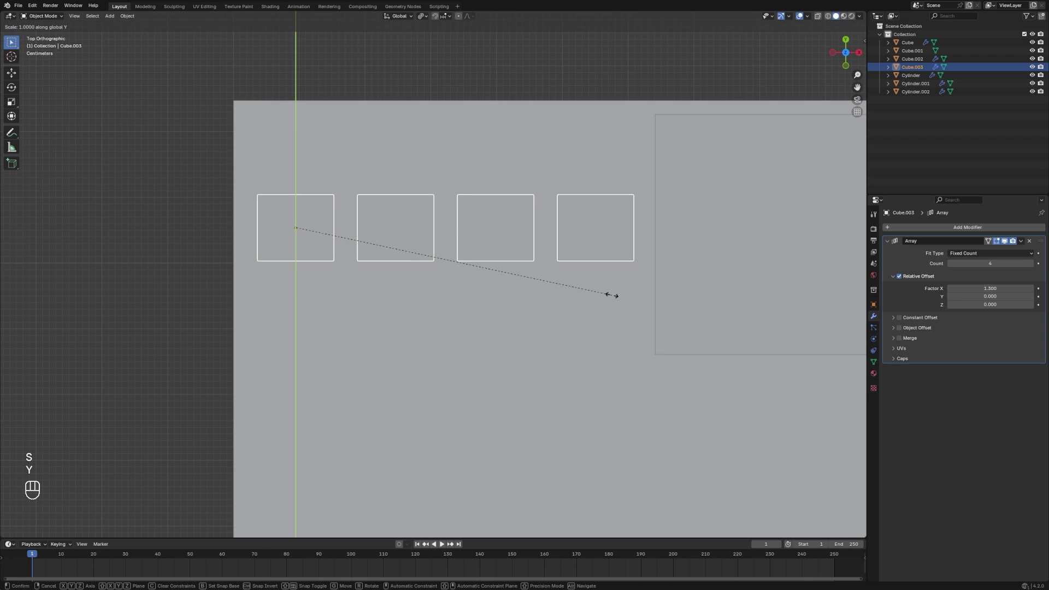
{"action": "left_click", "coordinate": [944, 324]}
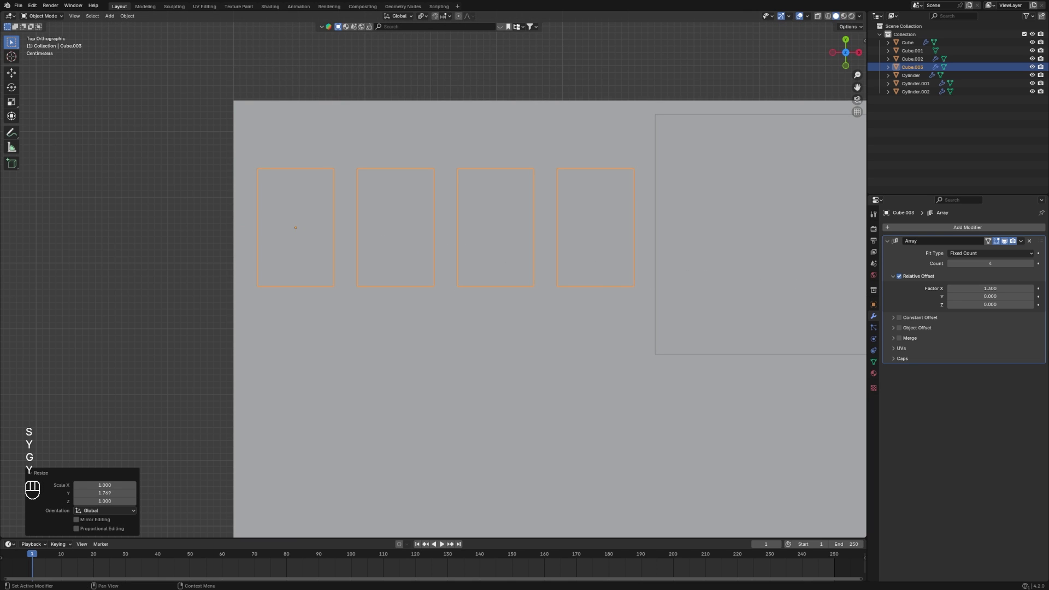
{"action": "key", "text": "g"}
{"action": "key", "text": "y"}
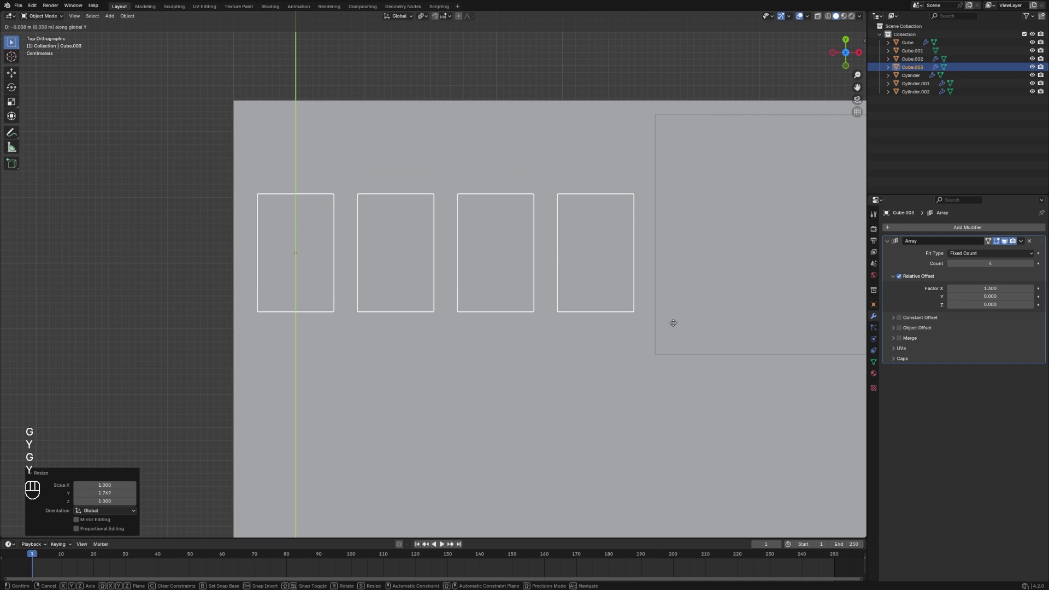
{"action": "right_click", "coordinate": [679, 357]}
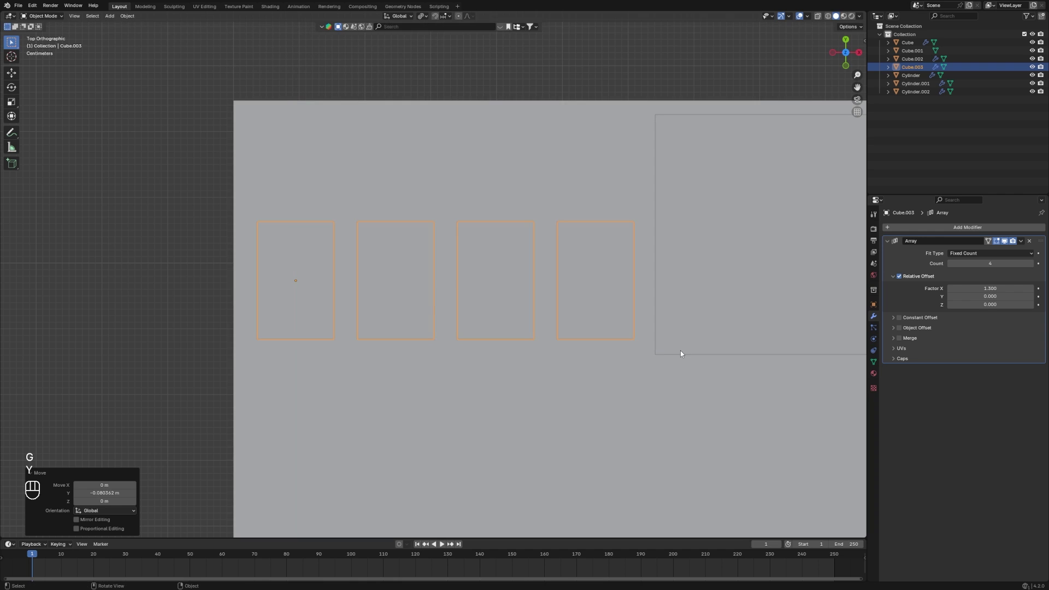
Fine-tune the button row's Y scale and move it about -0.014 m along Y, level with the panel
{"action": "key", "text": "s"}
{"action": "key", "text": "y"}
{"action": "left_click", "coordinate": [705, 350]}
{"action": "key", "text": "g"}
{"action": "key", "text": "y"}
{"action": "left_click", "coordinate": [705, 355]}
Raise the row of long buttons slightly along Z so it stands prouder of the slab
{"action": "middle_click_drag", "start_coordinate": [705, 355], "coordinate": [573, 257]}
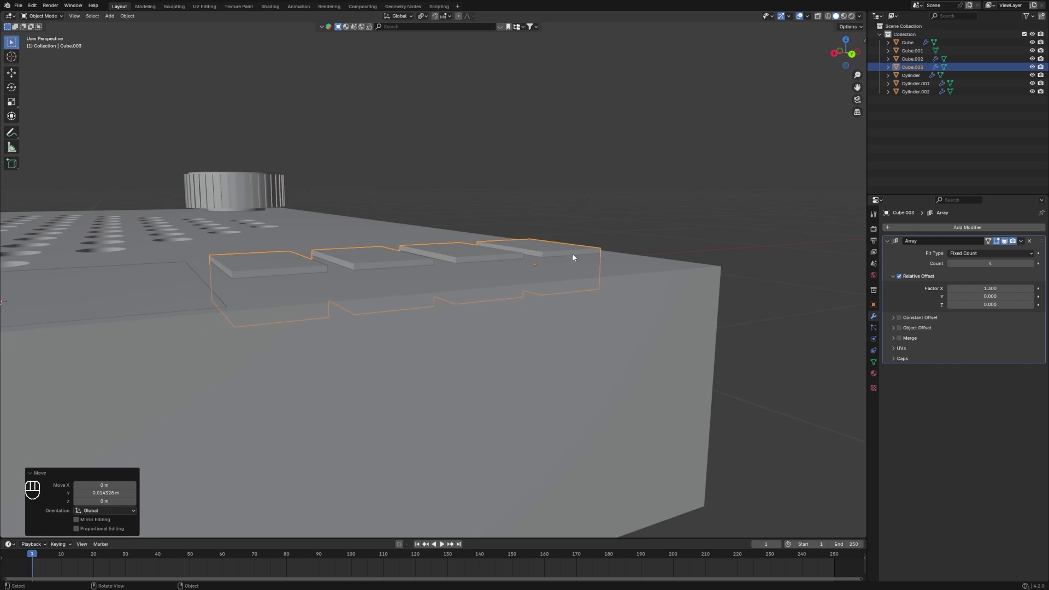
{"action": "key", "text": "g"}
{"action": "key", "text": "z"}
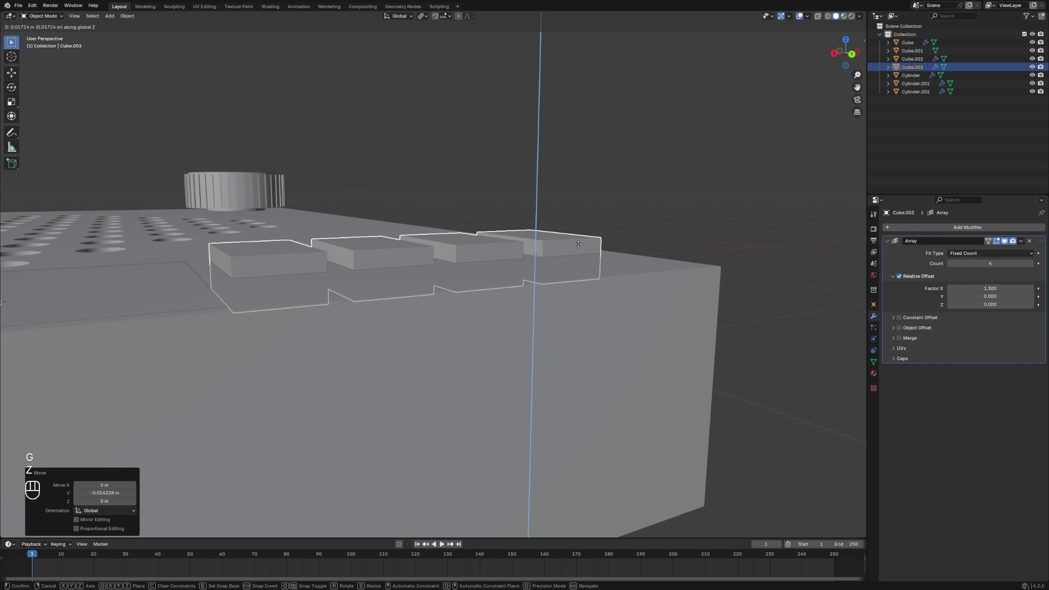
{"action": "left_click", "coordinate": [678, 232]}
In Edit Mode, lower the top edge facing the speaker holes about 0.014 m along Z to slope the buttons, then return to Object Mode
{"action": "middle_click_drag", "start_coordinate": [678, 233], "coordinate": [444, 198]}
{"action": "key", "text": "Tab"}
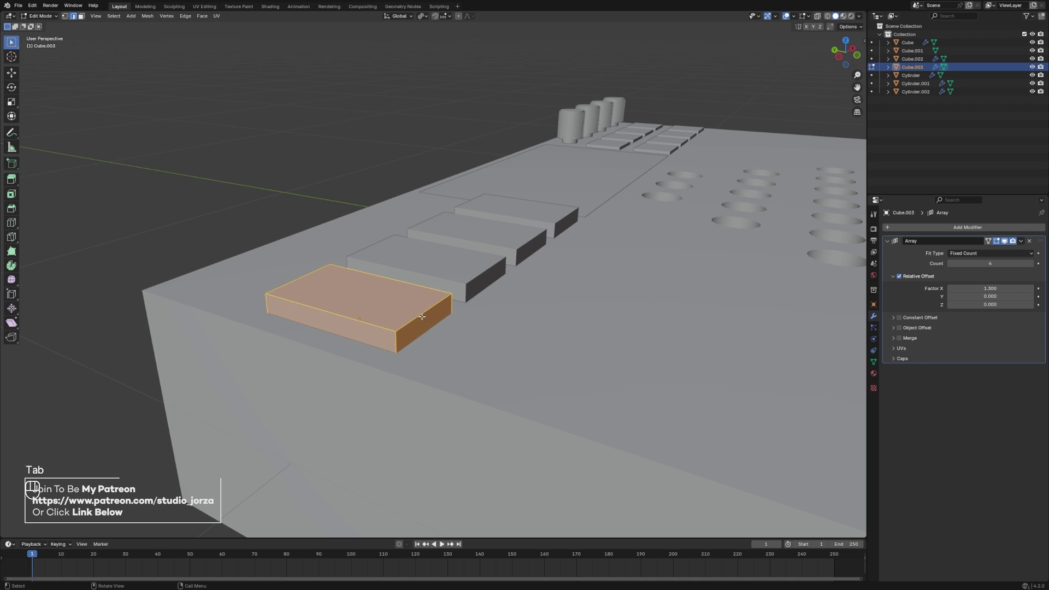
{"action": "left_click", "coordinate": [555, 286]}
{"action": "key", "text": "g"}
{"action": "key", "text": "z"}
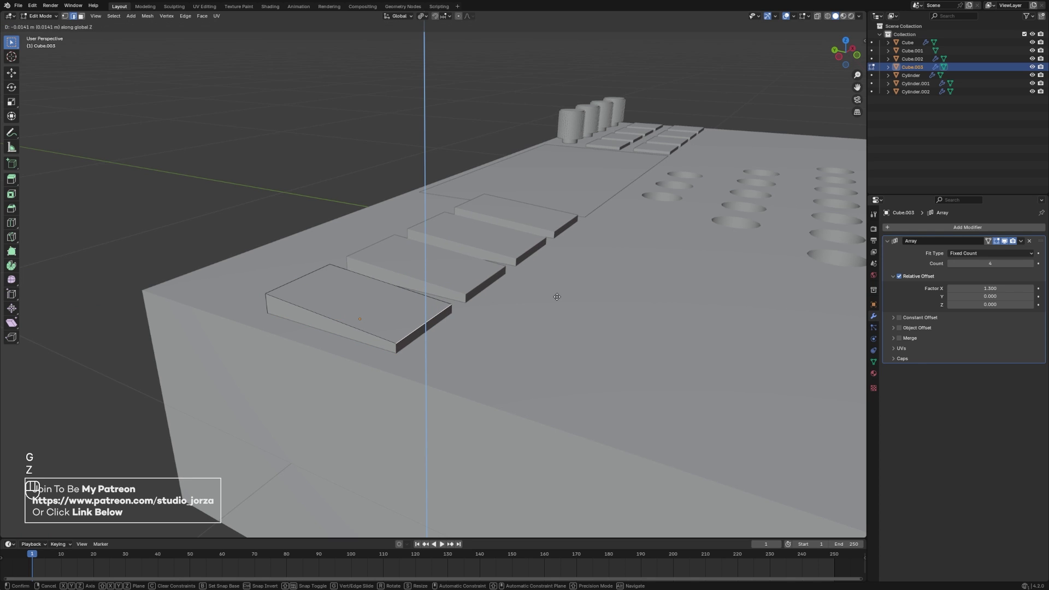
{"action": "left_click", "coordinate": [557, 298]}
{"action": "middle_click_drag", "start_coordinate": [557, 298], "coordinate": [444, 356]}
{"action": "key", "text": "Tab"}
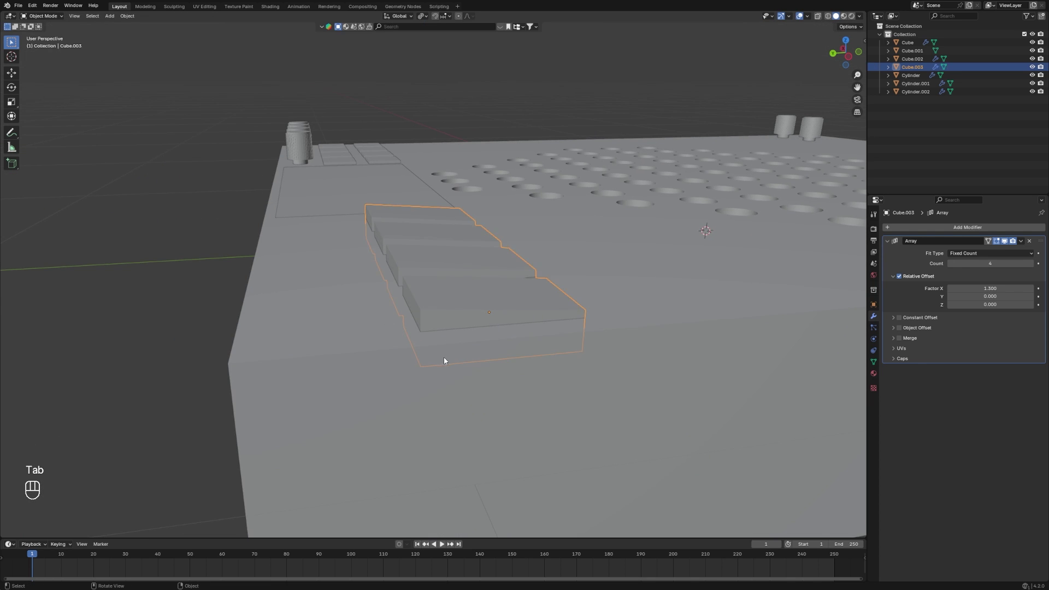
Add two horizontal loop cuts around the first long button and slide them down with a factor of about 0.295
{"action": "left_click", "coordinate": [676, 336]}
{"action": "left_click", "coordinate": [422, 327]}
{"action": "key", "text": "Tab"}
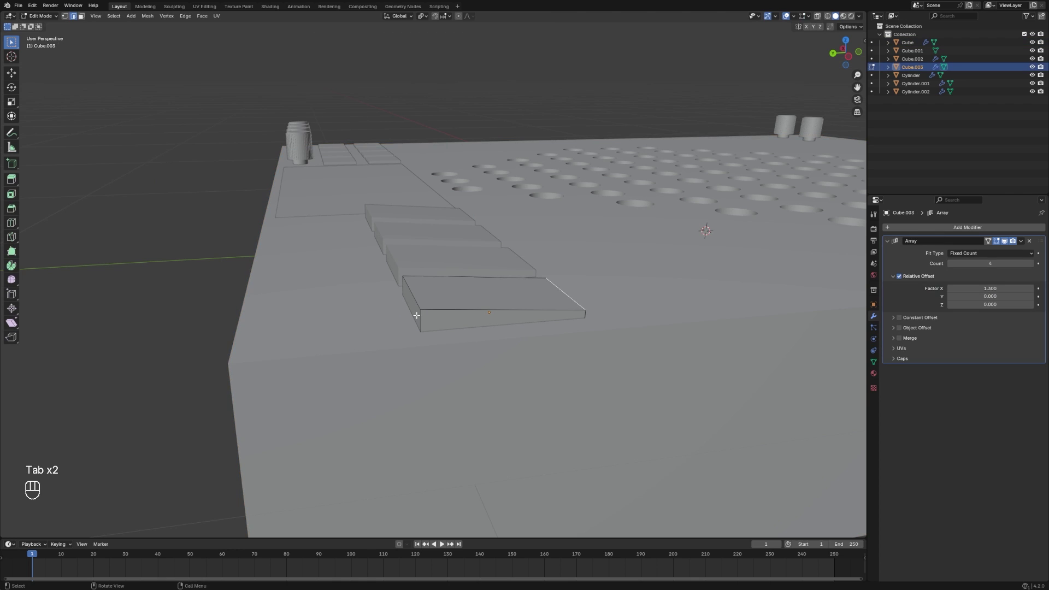
{"action": "key", "text": "ctrl+r"}
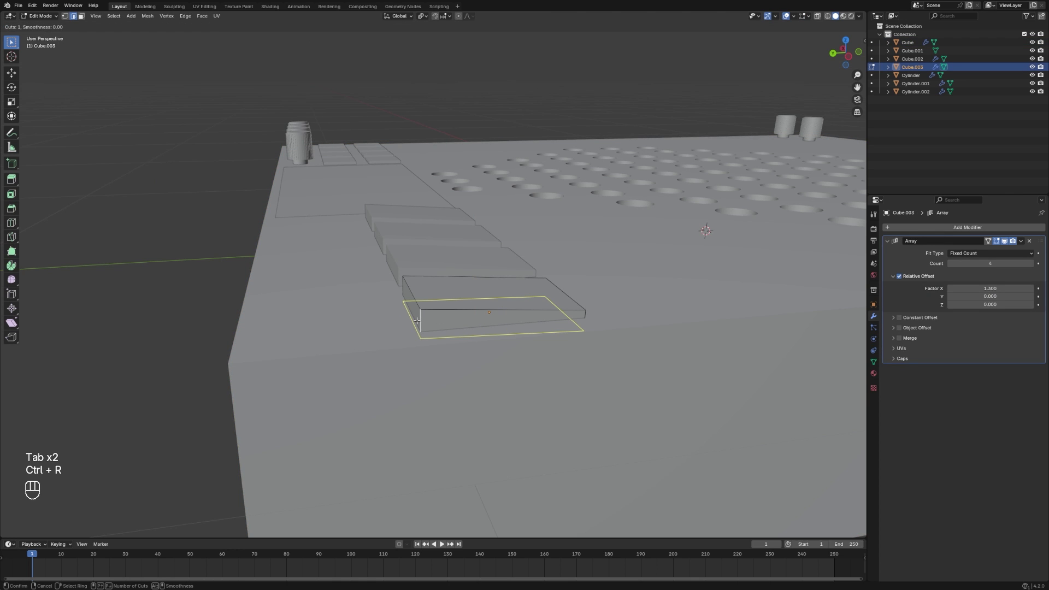
{"action": "scroll", "coordinate": [417, 320], "scroll_direction": "up", "scroll_amount": 1}
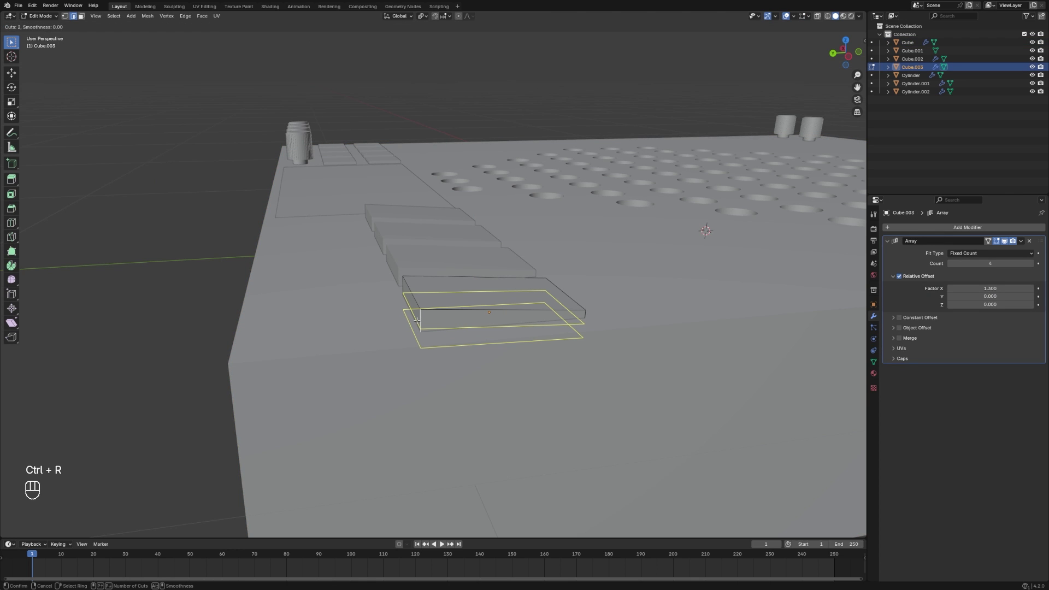
{"action": "left_click", "coordinate": [417, 321]}
{"action": "left_click", "coordinate": [415, 324]}
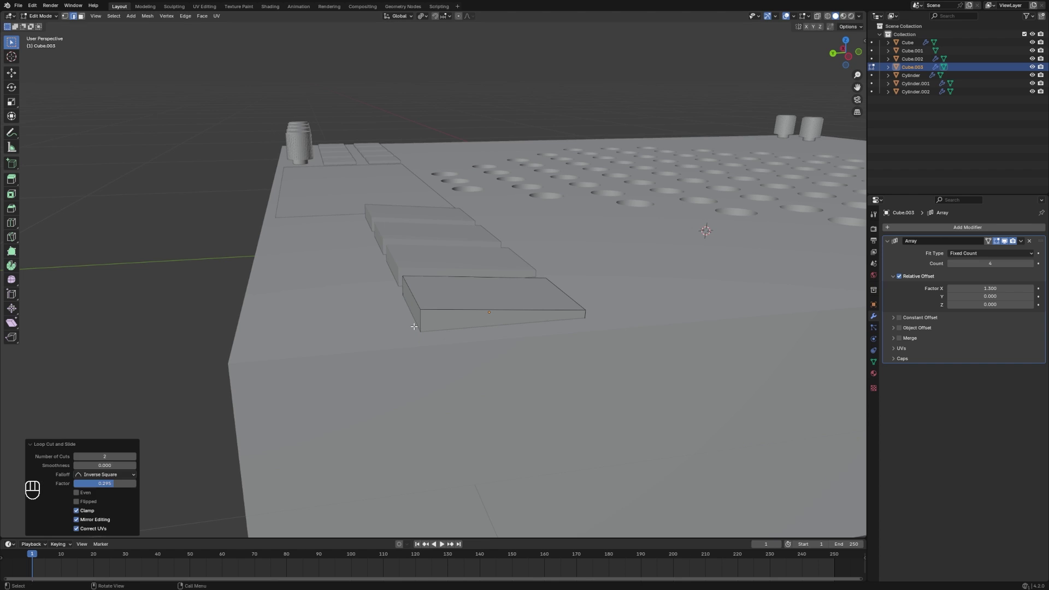
{"action": "left_click", "coordinate": [422, 326]}
Cut a loop across the button's middle and a horizontal loop below its top, slid with a factor of about -0.39
{"action": "middle_click_drag", "start_coordinate": [422, 325], "coordinate": [519, 320]}
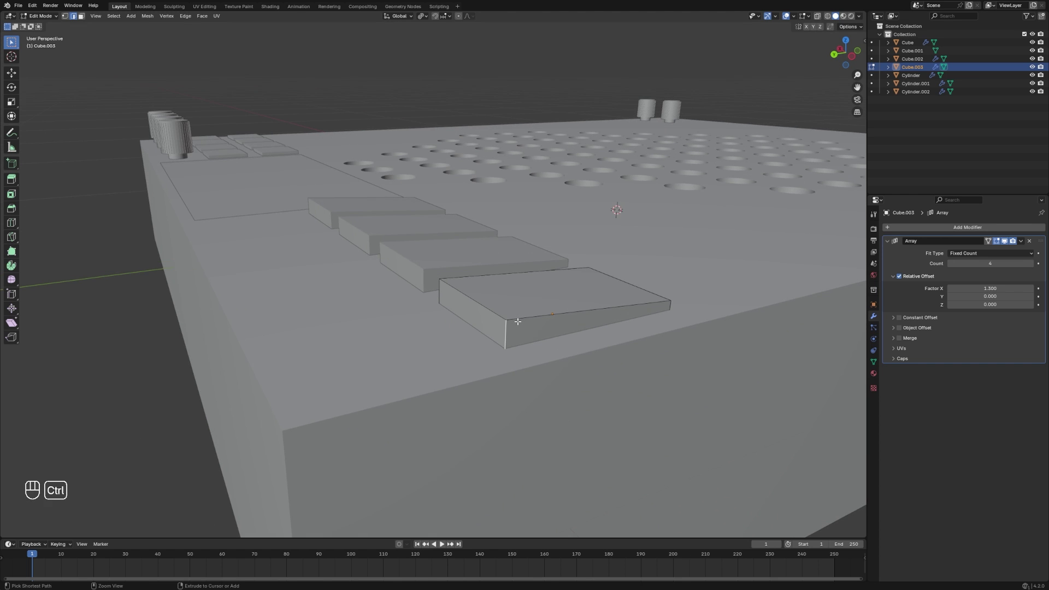
{"action": "key", "text": "ctrl+r"}
{"action": "left_click", "coordinate": [515, 328]}
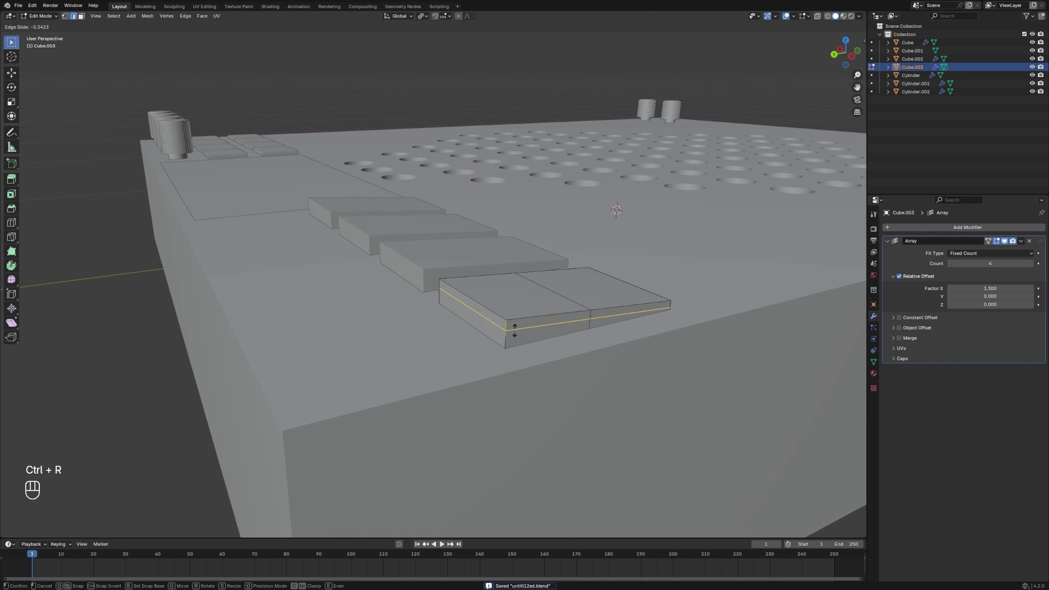
{"action": "left_click", "coordinate": [516, 328]}
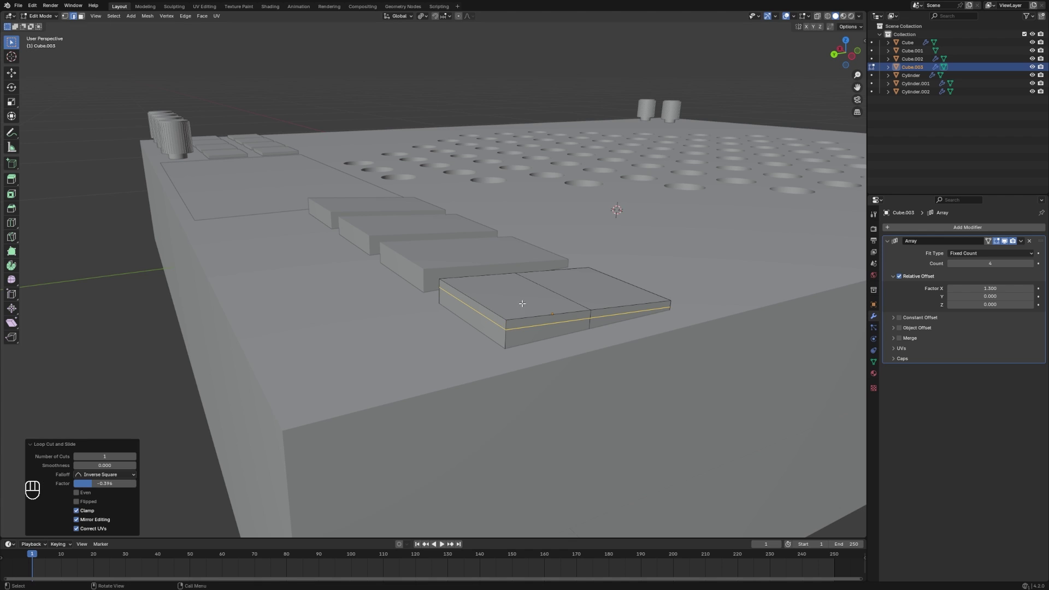
Delete the side and end faces just below the top lip around the button's thicker half
{"action": "left_click", "coordinate": [82, 16]}
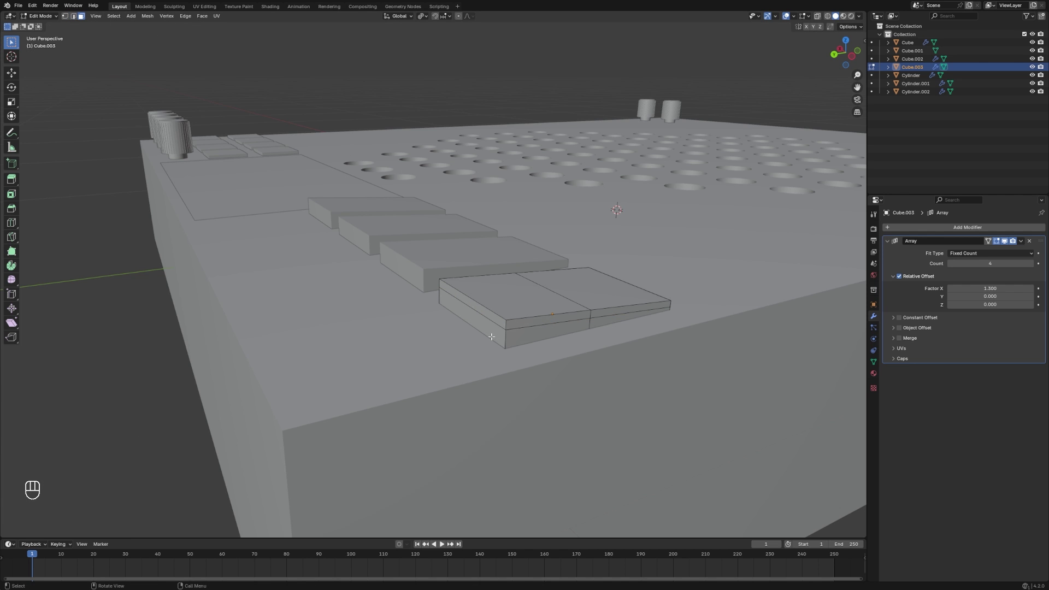
{"action": "left_click", "coordinate": [491, 338]}
{"action": "middle_click_drag", "start_coordinate": [491, 337], "coordinate": [546, 325]}
{"action": "key", "text": "x"}
{"action": "key", "text": "x"}
{"action": "left_click", "coordinate": [573, 302]}
{"action": "left_click", "coordinate": [476, 320]}
{"action": "key", "text": "x"}
{"action": "left_click", "coordinate": [476, 320]}
Select the lower edges on both sides of the overhanging lip and fill its underside with a face
{"action": "middle_click_drag", "start_coordinate": [513, 295], "coordinate": [556, 310]}
{"action": "left_click", "coordinate": [435, 323]}
{"action": "key", "text": "grave"}
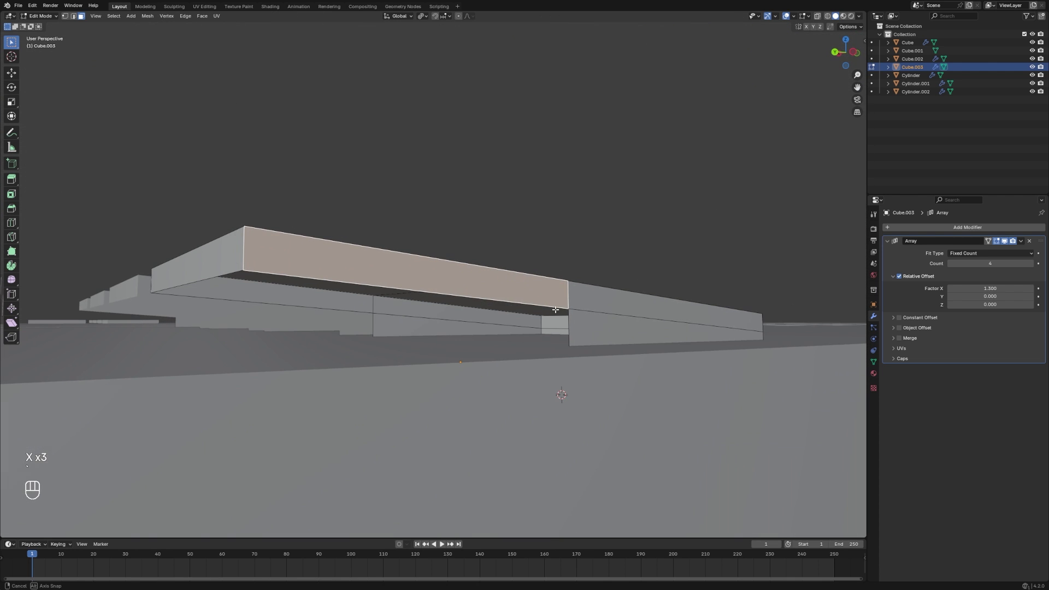
{"action": "left_click", "coordinate": [74, 17]}
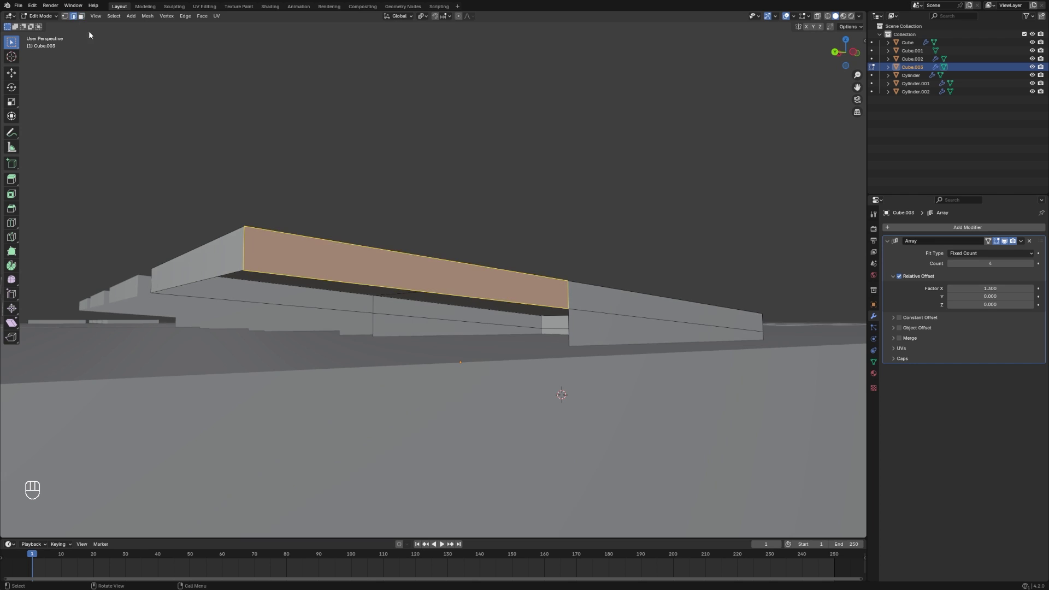
{"action": "left_click", "coordinate": [352, 309]}
{"action": "left_click", "coordinate": [363, 285], "text": "shift"}
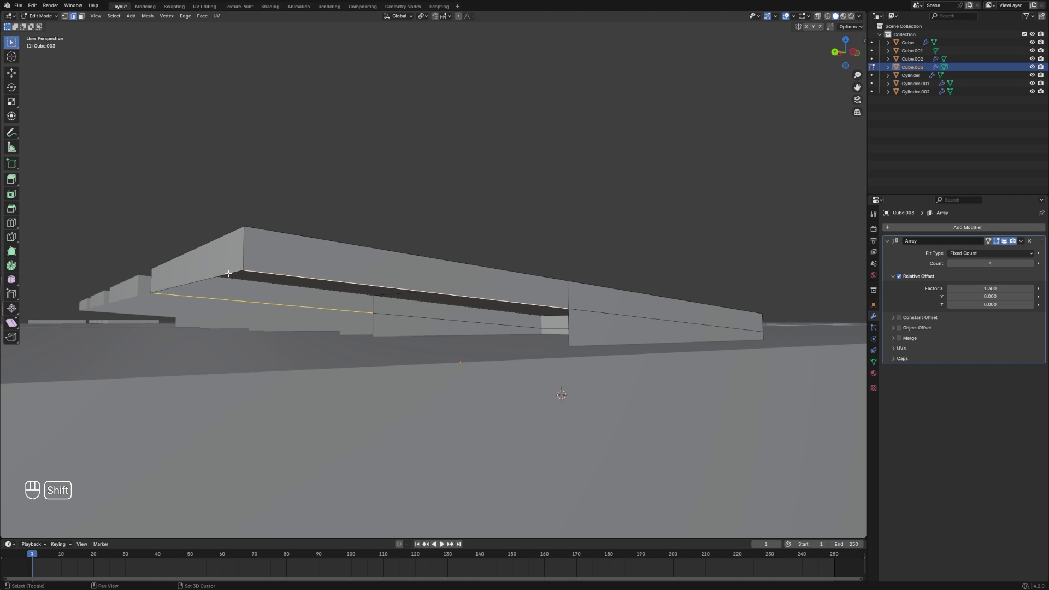
{"action": "key", "text": "f"}
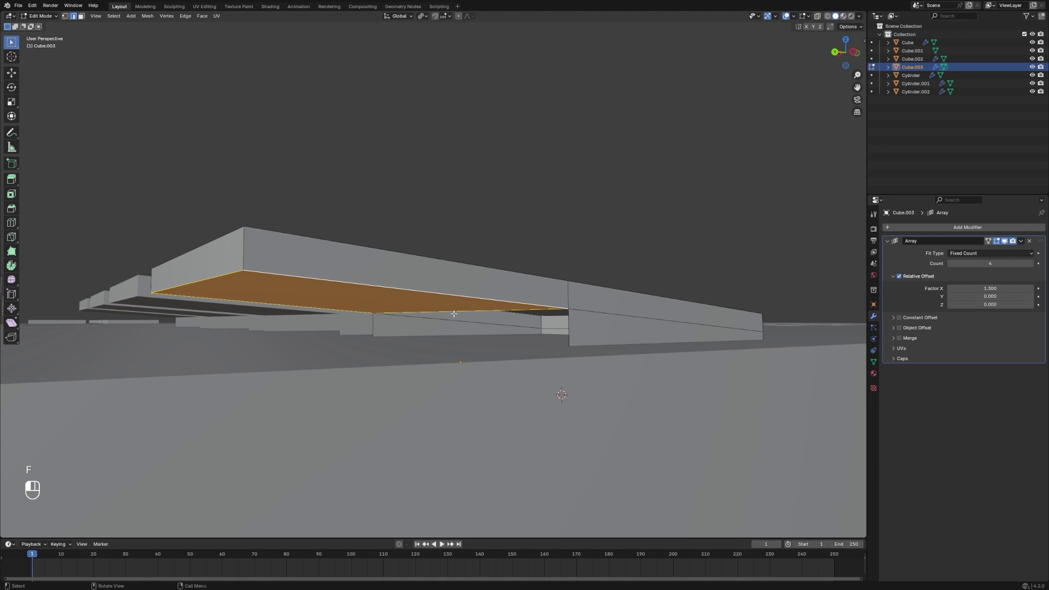
Return to Object Mode and select the main slab
{"action": "scroll", "coordinate": [454, 313], "scroll_direction": "down", "scroll_amount": 5}
{"action": "key", "text": "Tab"}
{"action": "left_click", "coordinate": [566, 372]}
{"action": "key", "text": "g"}
{"action": "left_click", "coordinate": [567, 365]}
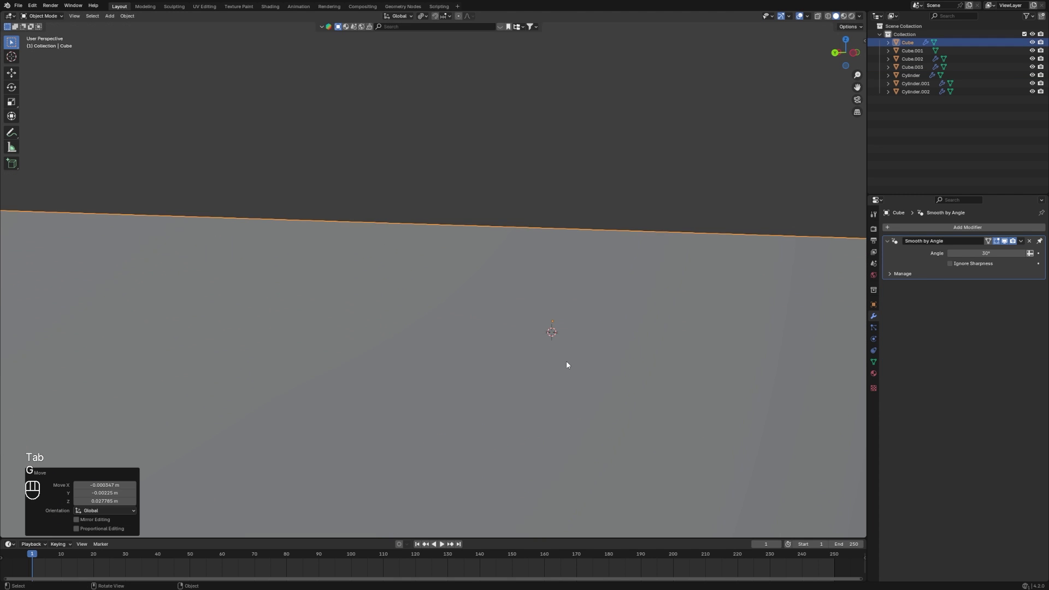
{"action": "key", "text": "ctrl+z"}
Hide the main slab and select the row of long buttons
{"action": "key", "text": "h"}
{"action": "left_click", "coordinate": [567, 335]}
{"action": "scroll", "coordinate": [591, 324], "scroll_direction": "up", "scroll_amount": 5}
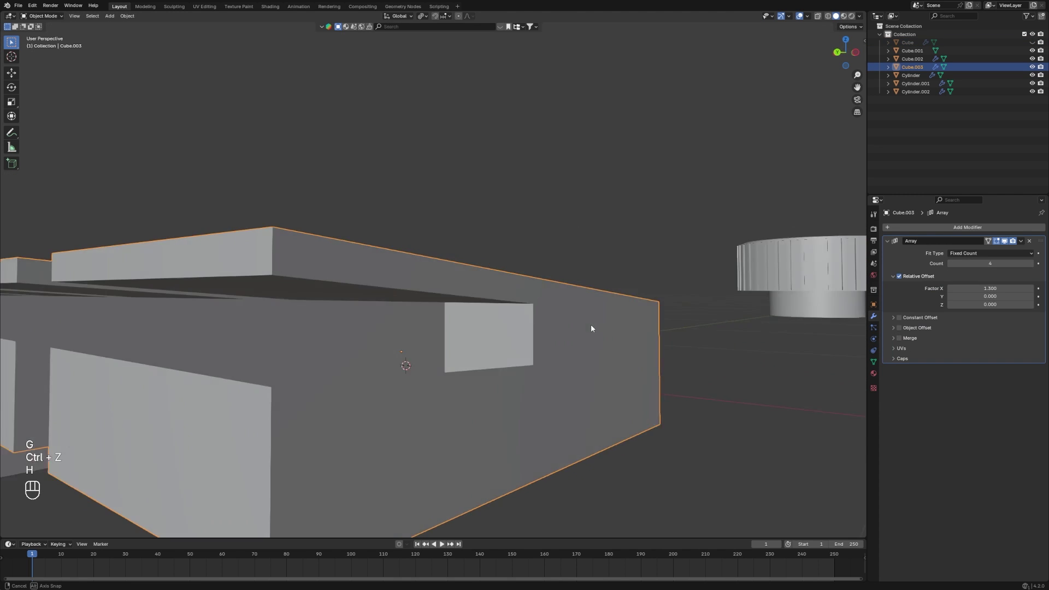
{"action": "scroll", "coordinate": [592, 326], "scroll_direction": "down", "scroll_amount": 1}
In Edit Mode, select the opposite upper edges of the button's open base and fill them with a face
{"action": "key", "text": "Tab"}
{"action": "scroll", "coordinate": [592, 326], "scroll_direction": "down", "scroll_amount": 5}
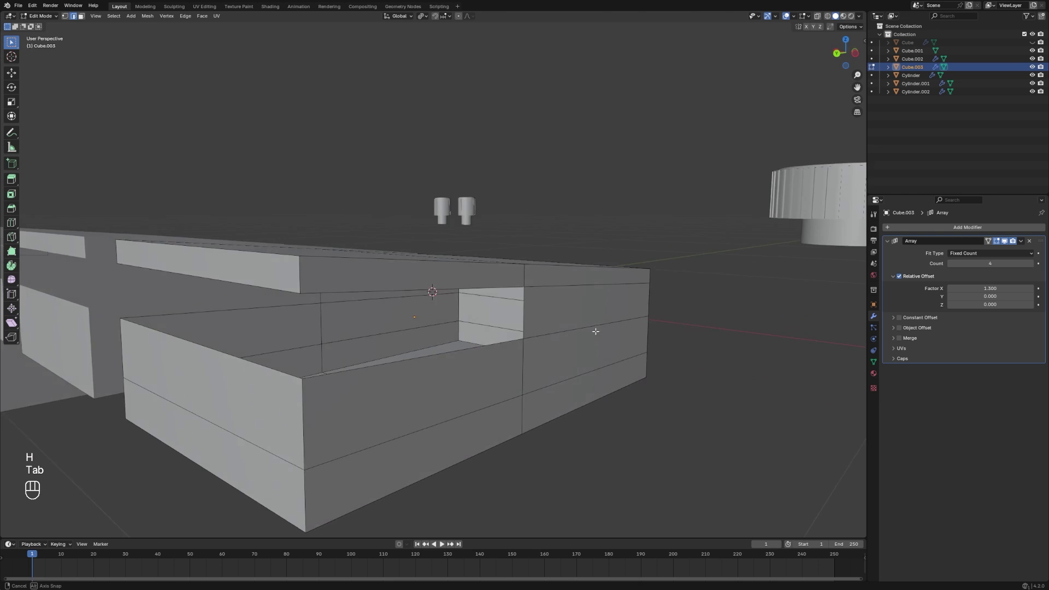
{"action": "left_click", "coordinate": [425, 357]}
{"action": "scroll", "coordinate": [397, 357], "scroll_direction": "up", "scroll_amount": 4}
{"action": "left_click", "coordinate": [342, 308], "text": "shift"}
{"action": "key", "text": "f"}
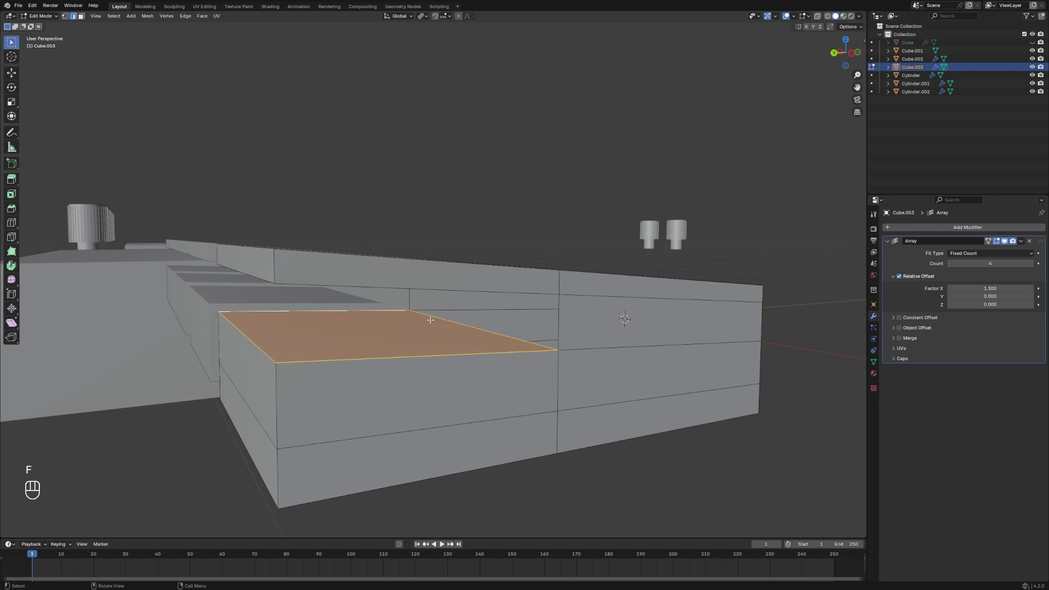
Select the upper and lower edges along the opening inside the button's undercut, fill them with a face and return to Object Mode
{"action": "middle_click_drag", "start_coordinate": [417, 323], "coordinate": [442, 305]}
{"action": "left_click", "coordinate": [442, 304]}
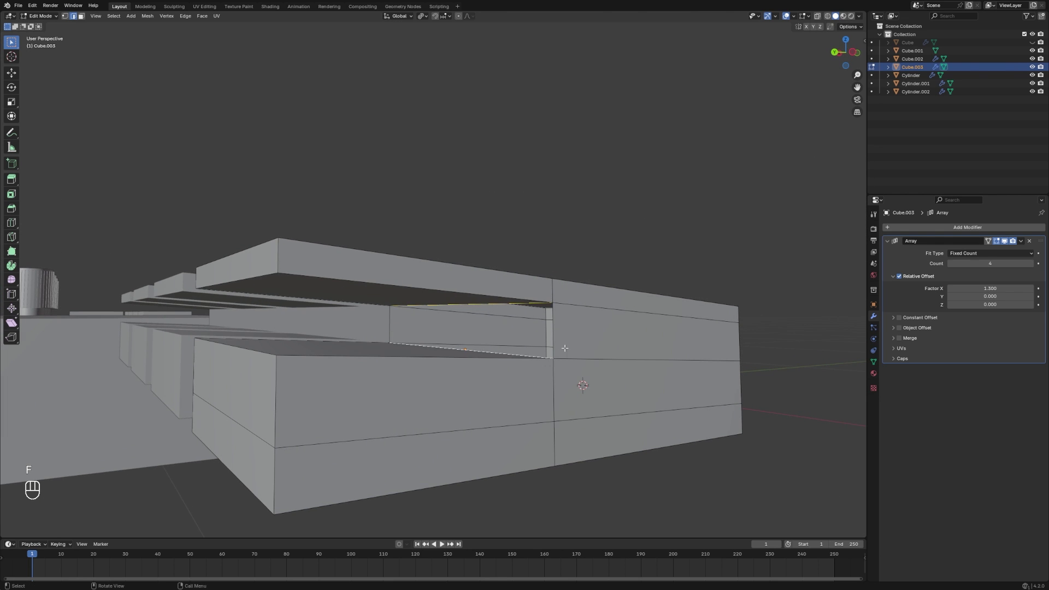
{"action": "mouse_move", "coordinate": [564, 348]}
{"action": "middle_mouse_down"}
{"action": "mouse_move", "coordinate": [543, 355]}
{"action": "mouse_move", "coordinate": [558, 363]}
{"action": "middle_mouse_up"}
{"action": "key", "text": "f"}
{"action": "key", "text": "Tab"}
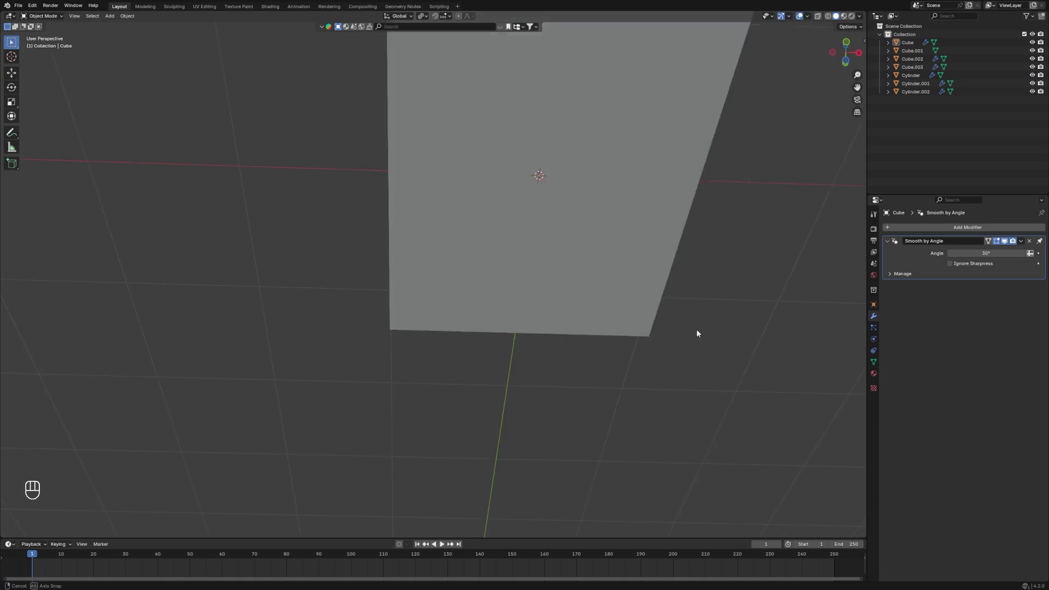
Select the main slab's bottom face in Edit Mode and inset it by about 0.053 m
{"action": "key", "text": "grave"}
{"action": "key", "text": "grave"}
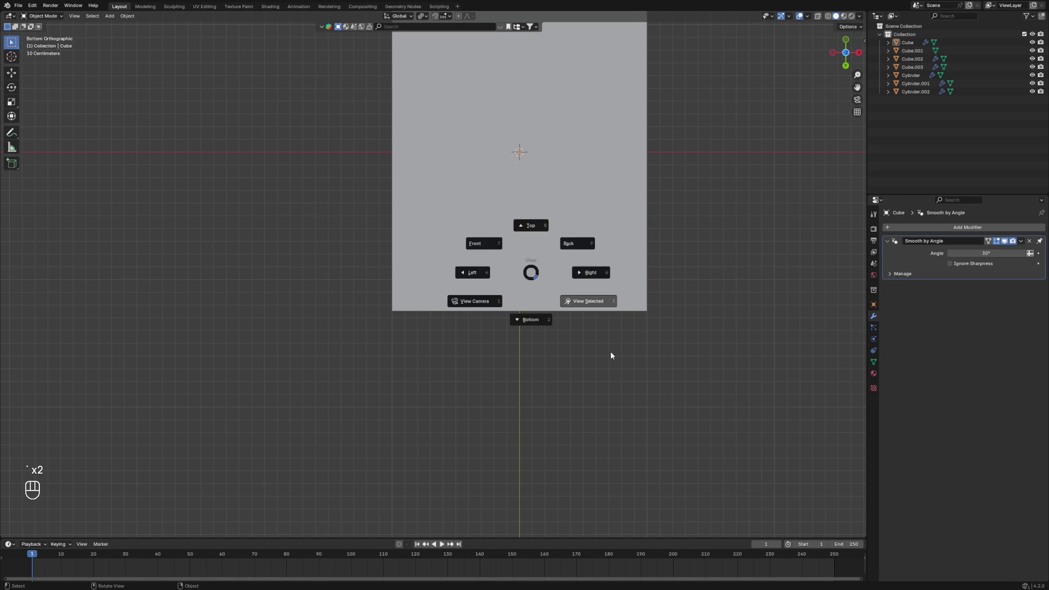
{"action": "key", "text": "grave"}
{"action": "left_click", "coordinate": [555, 281]}
{"action": "scroll", "coordinate": [665, 382], "scroll_direction": "up", "scroll_amount": 3}
{"action": "middle_click_drag", "start_coordinate": [581, 352], "coordinate": [530, 433]}
{"action": "key", "text": "grave"}
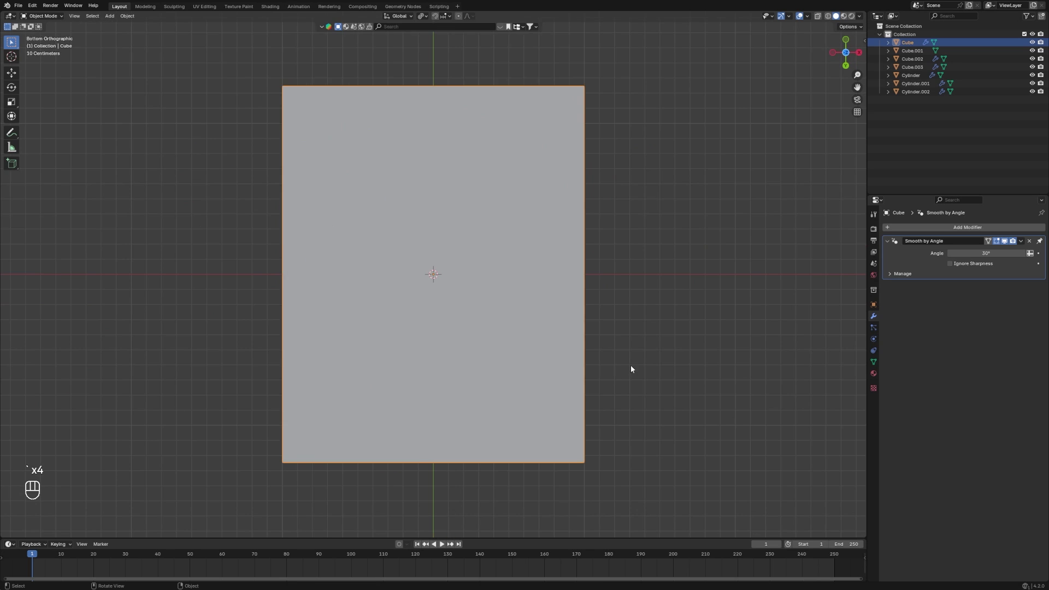
{"action": "key", "text": "Tab"}
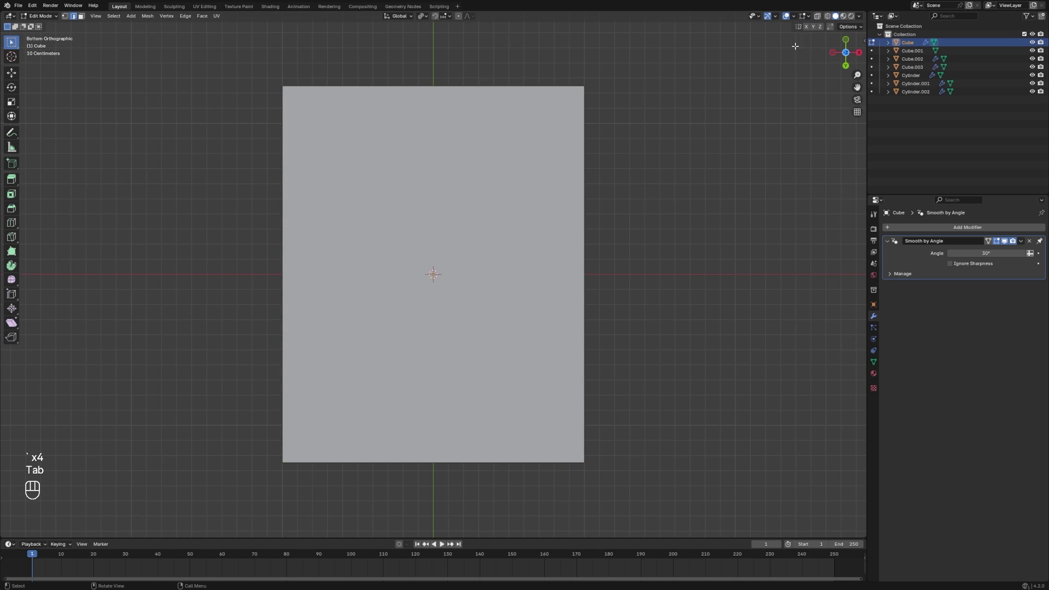
{"action": "left_click", "coordinate": [83, 19]}
{"action": "left_click", "coordinate": [459, 184]}
{"action": "key", "text": "i"}
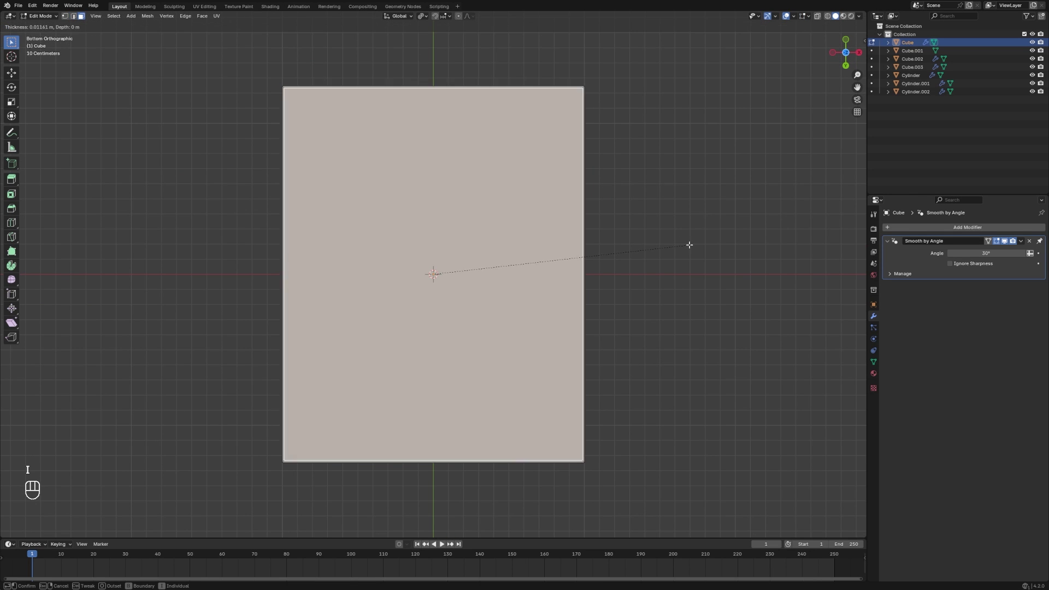
{"action": "left_click", "coordinate": [685, 246]}
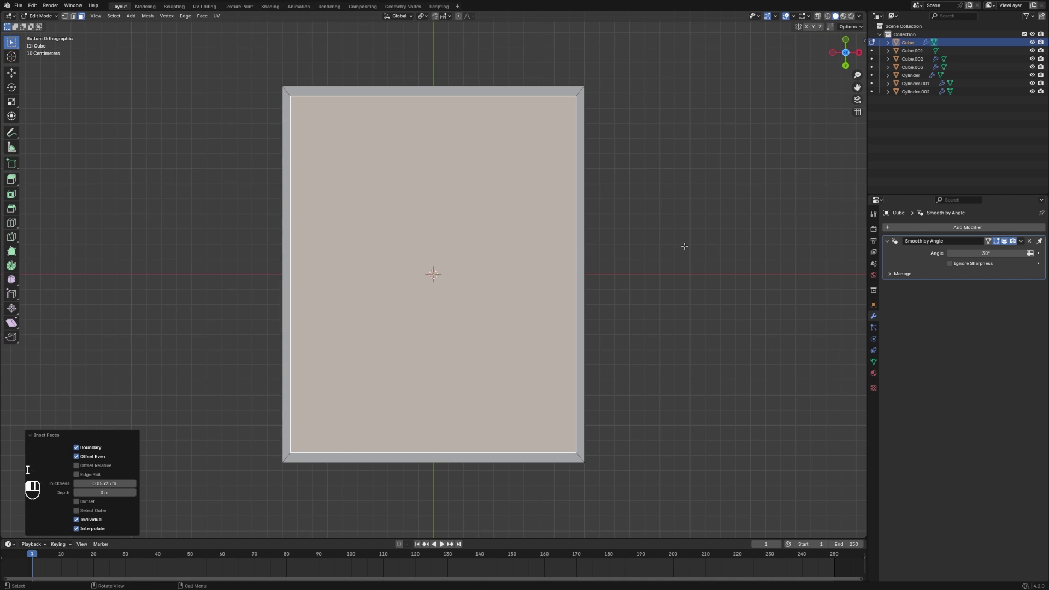
Extrude the inset bottom face slightly downward along Z from the slab and return to Object Mode
{"action": "key", "text": "KP_1"}
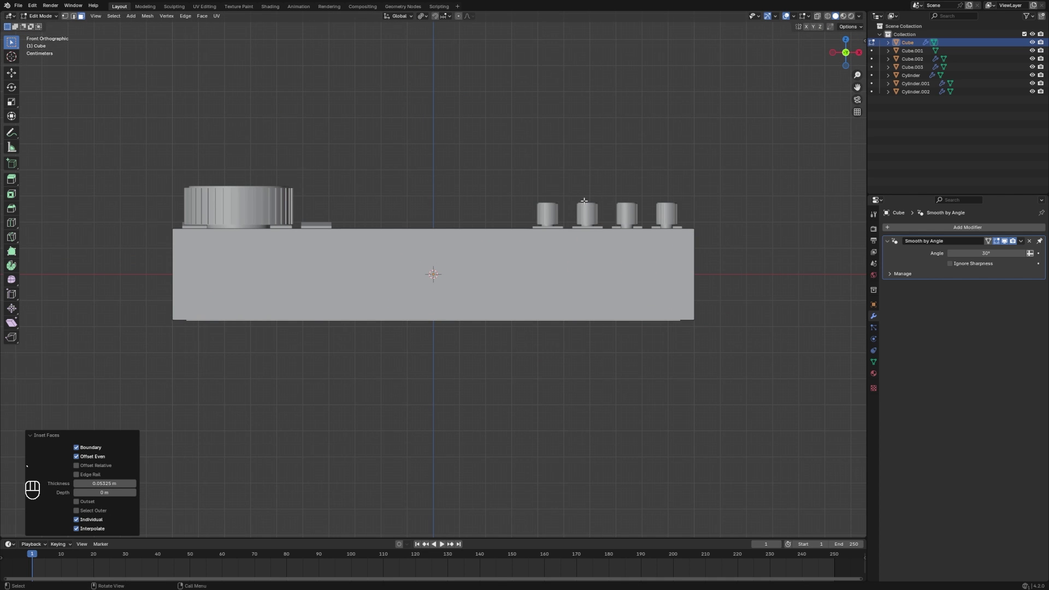
{"action": "key", "text": "e"}
{"action": "right_click", "coordinate": [585, 201]}
{"action": "key", "text": "g"}
{"action": "key", "text": "z"}
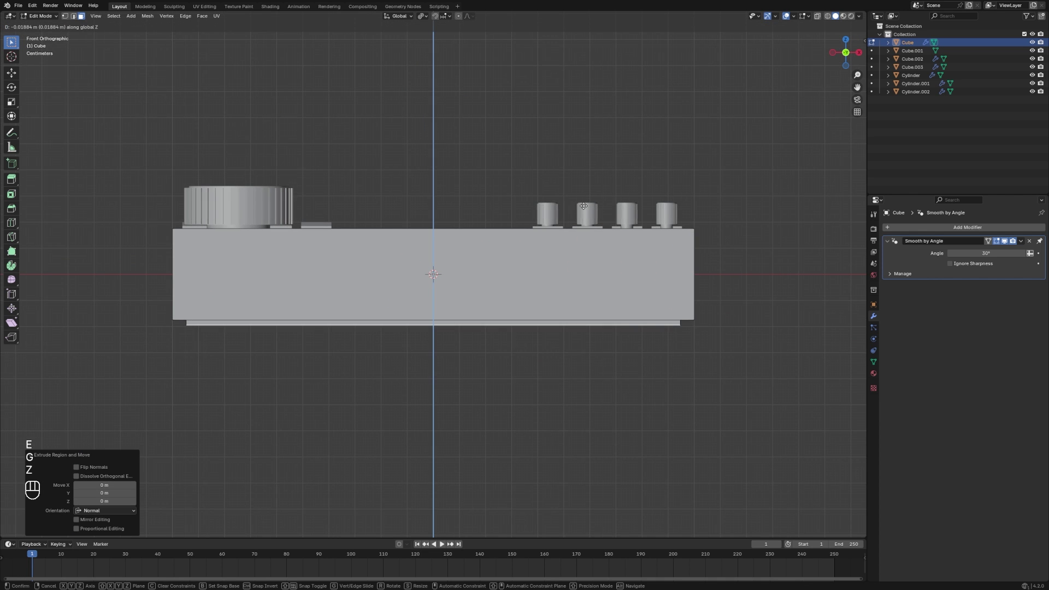
{"action": "left_click", "coordinate": [584, 208]}
{"action": "key", "text": "Tab"}
Add a mesh cylinder with 12 vertices for the slab's foot
{"action": "key", "text": "grave"}
{"action": "left_click", "coordinate": [691, 254]}
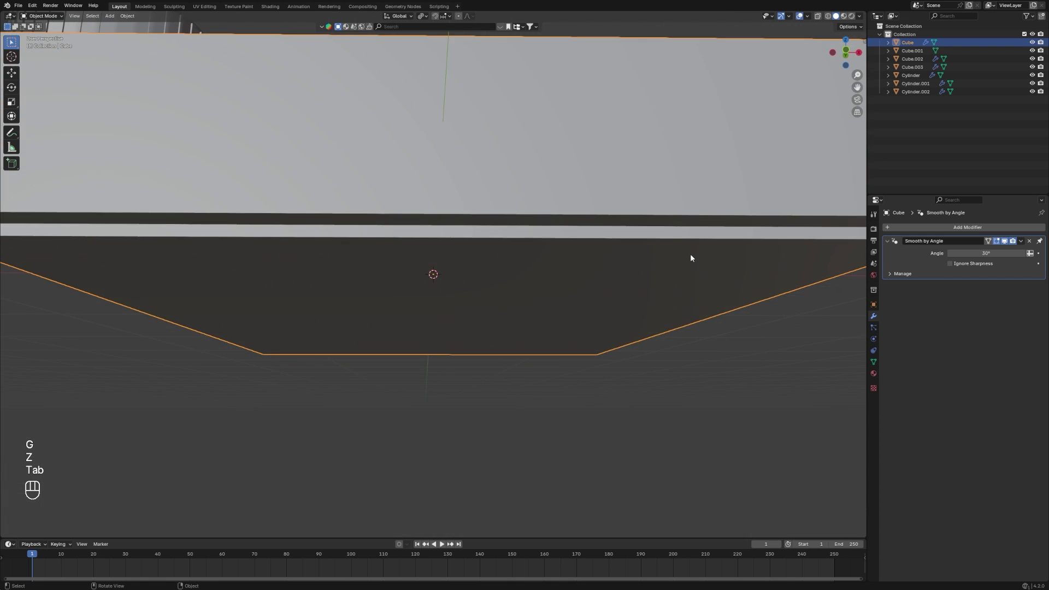
{"action": "scroll", "coordinate": [678, 340], "scroll_direction": "down", "scroll_amount": 4}
{"action": "key", "text": "shift+a"}
{"action": "mouse_move", "coordinate": [638, 182]}
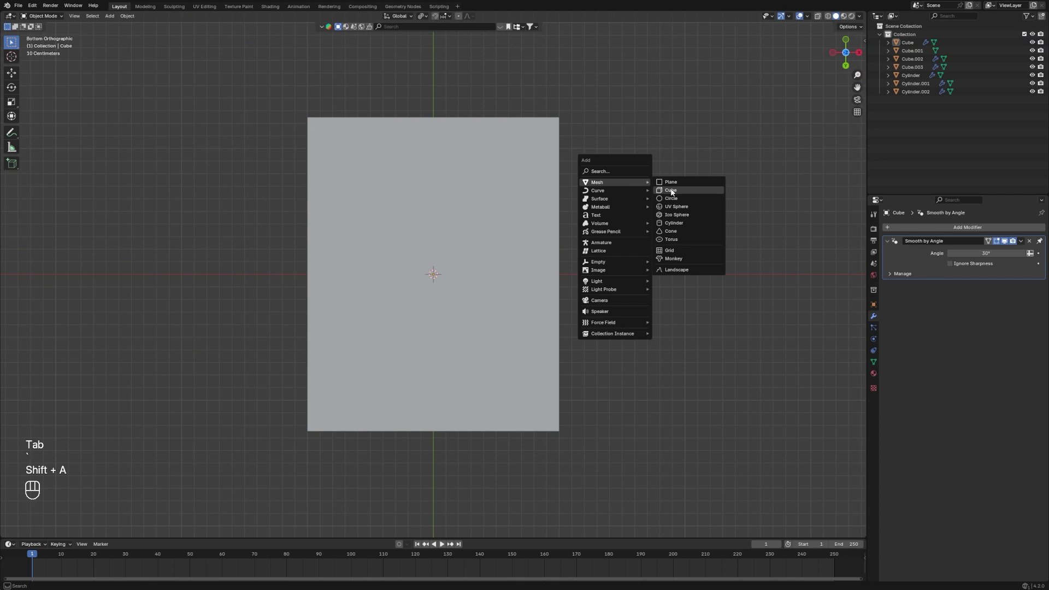
{"action": "left_click", "coordinate": [674, 223]}
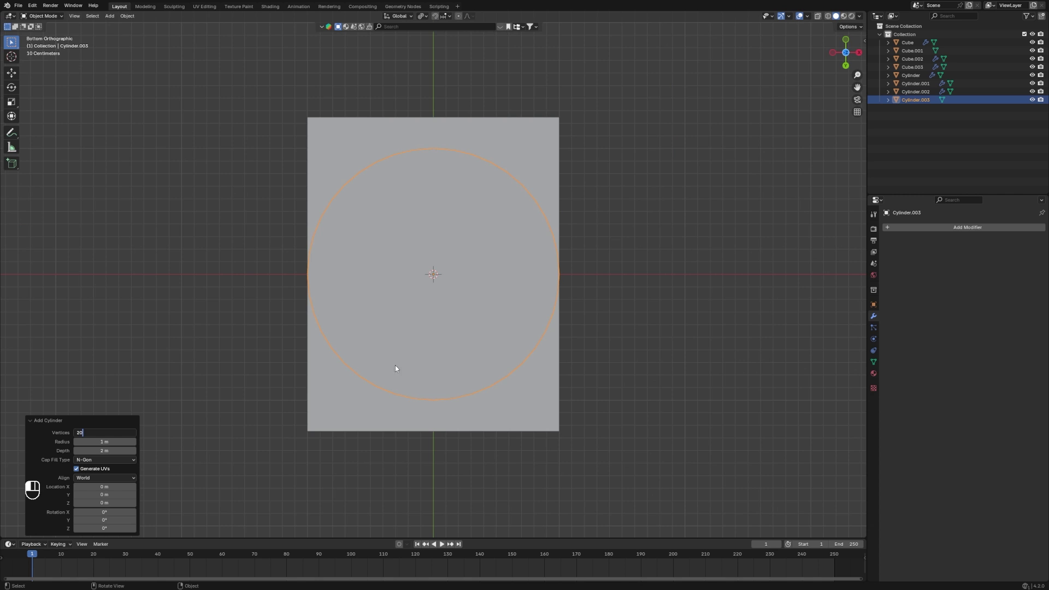
{"action": "left_click", "coordinate": [128, 433]}
{"action": "right_click", "coordinate": [420, 315]}
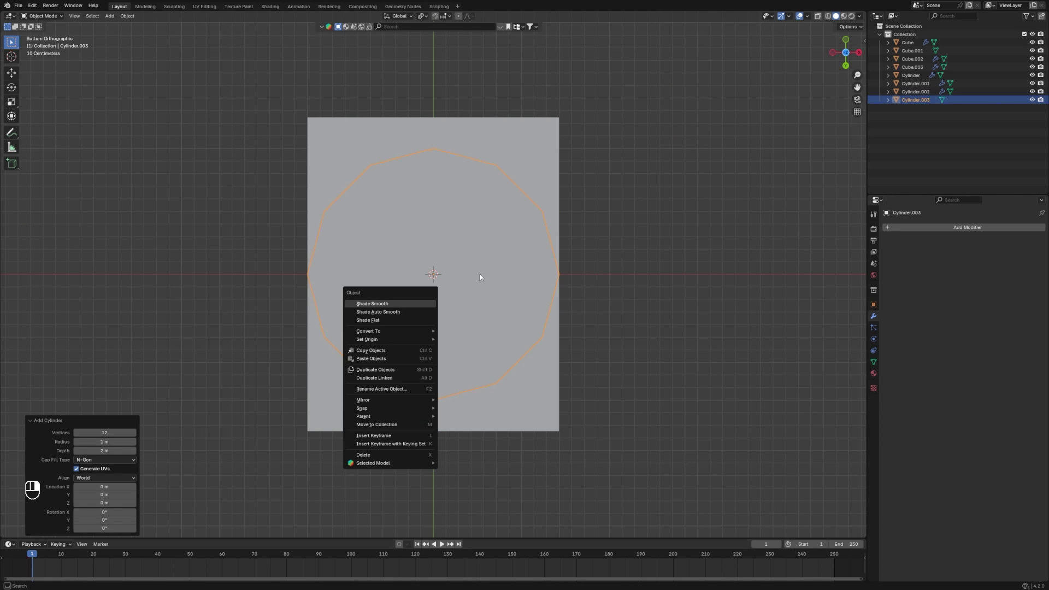
{"action": "middle_click_drag", "start_coordinate": [419, 311], "coordinate": [438, 284]}
Scale the new cylinder down uniformly to about 0.065
{"action": "key", "text": "KP_1"}
{"action": "key", "text": "s"}
{"action": "left_click", "coordinate": [444, 272]}
{"action": "key", "text": "grave"}
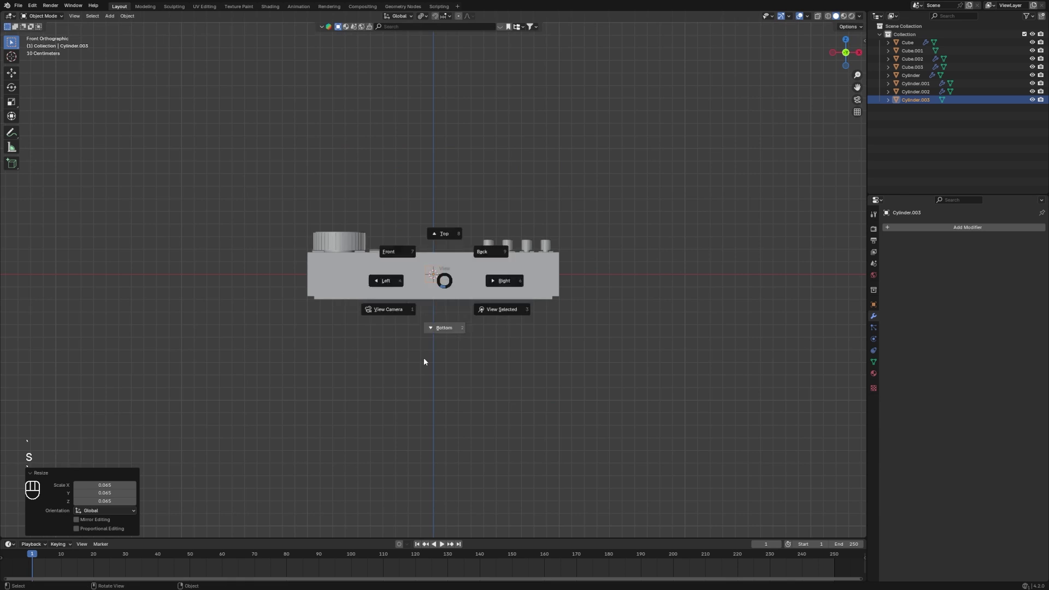
{"action": "left_click", "coordinate": [425, 358]}
{"action": "key", "text": "grave"}
{"action": "left_click", "coordinate": [437, 276]}
Move the small cylinder below the slab and into one corner of its underside
{"action": "key", "text": "g"}
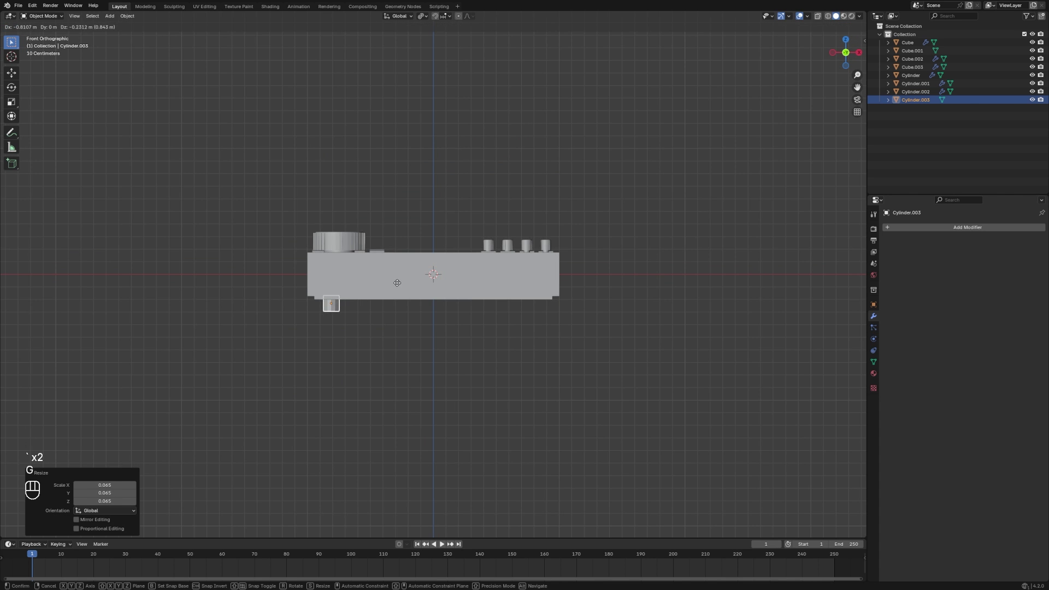
{"action": "key", "text": "grave"}
{"action": "left_click", "coordinate": [423, 342]}
{"action": "left_click", "coordinate": [424, 326]}
{"action": "key", "text": "g"}
{"action": "left_click", "coordinate": [423, 363]}
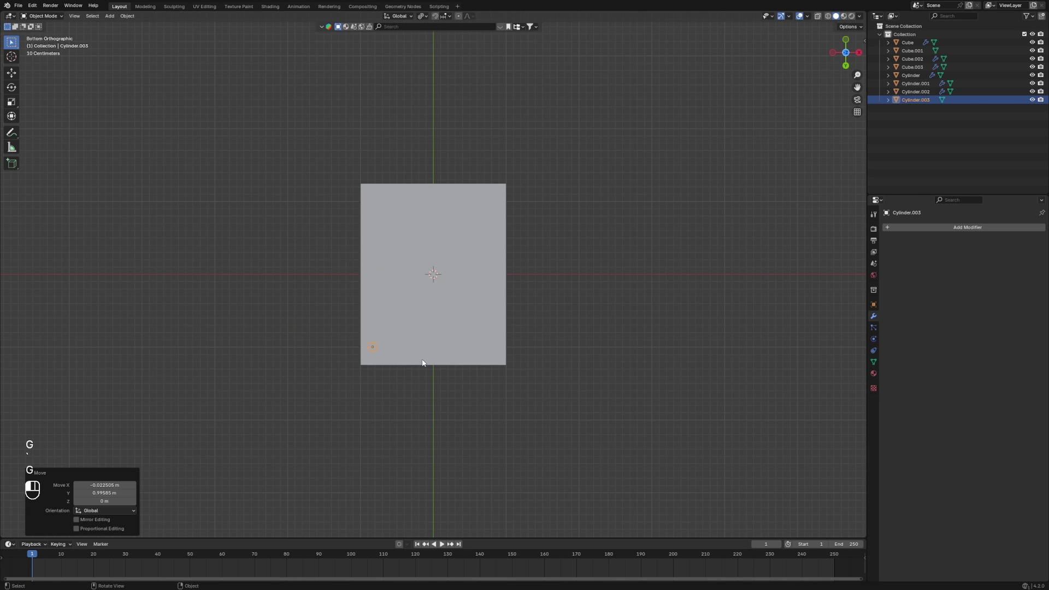
Switch to wireframe shading and shift the cylinder closer to the corner of the inset bottom panel
{"action": "left_click", "coordinate": [819, 17]}
{"action": "left_click", "coordinate": [827, 17]}
{"action": "key", "text": "grave"}
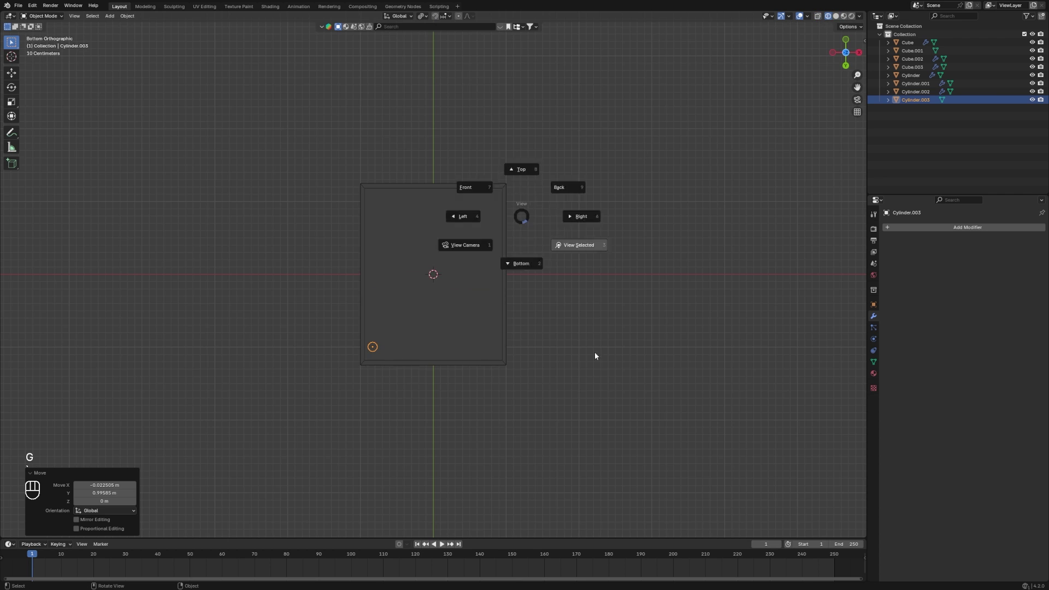
{"action": "left_click", "coordinate": [594, 352]}
{"action": "scroll", "coordinate": [546, 254], "scroll_direction": "down", "scroll_amount": 6}
{"action": "key", "text": "g"}
{"action": "left_click", "coordinate": [528, 318]}
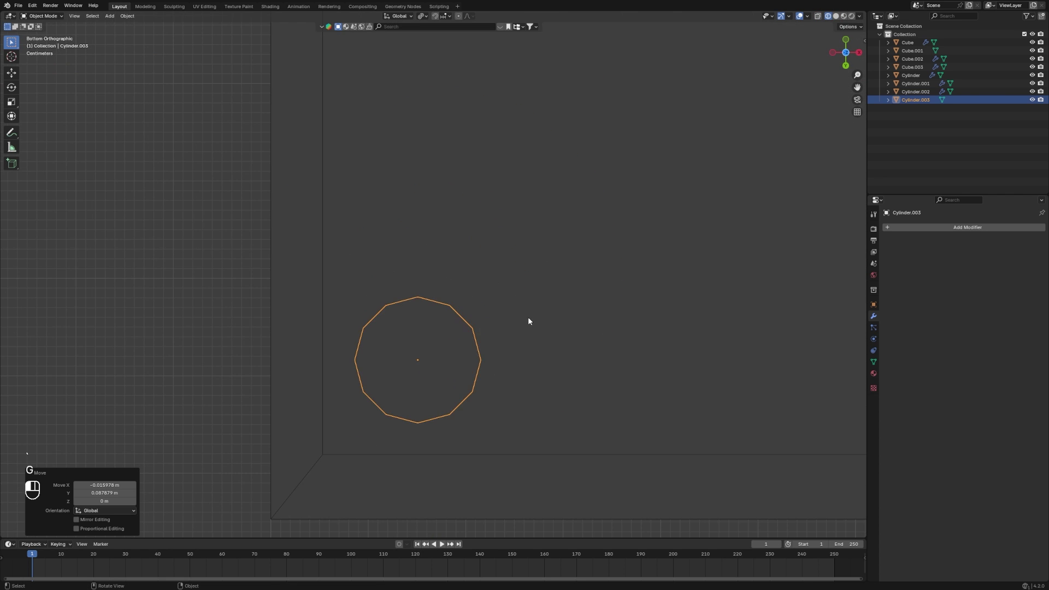
Raise the cylinder about 0.035 m along Z so it sinks partly into the slab's underside
{"action": "middle_click_drag", "start_coordinate": [528, 317], "coordinate": [526, 342]}
{"action": "key", "text": "grave"}
{"action": "left_click", "coordinate": [490, 258]}
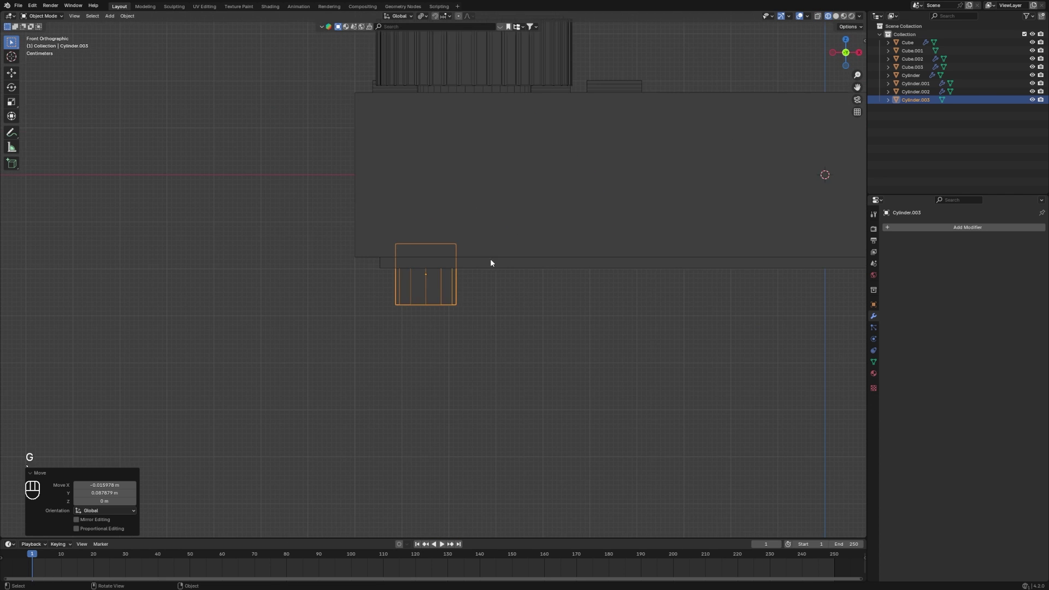
{"action": "key", "text": "g"}
{"action": "key", "text": "z"}
{"action": "left_click", "coordinate": [506, 230]}
Flatten the cylinder along Z and lower it by about 0.012 m so it protrudes below the bottom panel
{"action": "key", "text": "s"}
{"action": "key", "text": "z"}
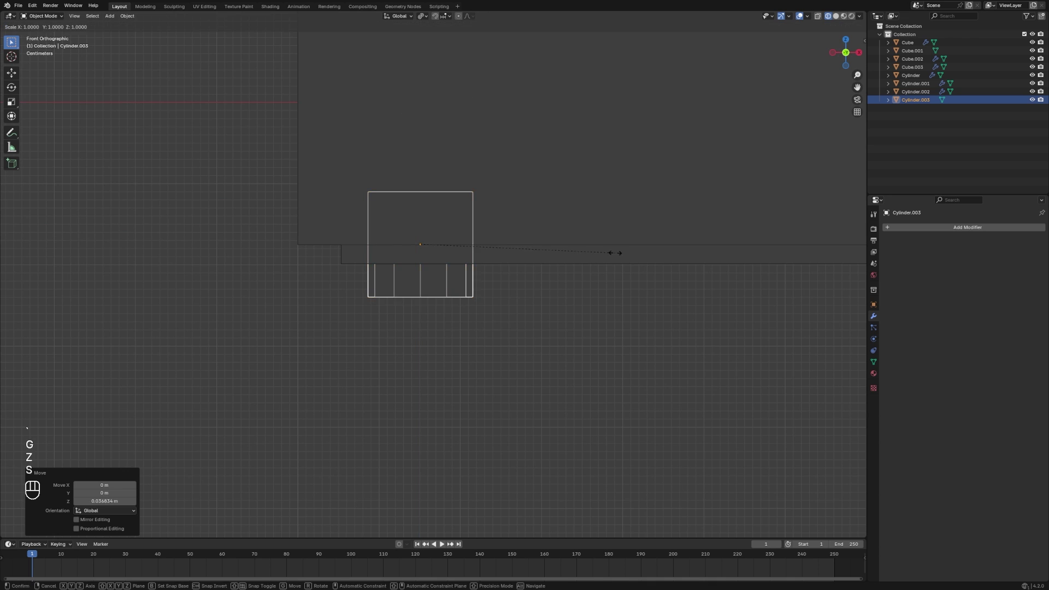
{"action": "left_click", "coordinate": [521, 254]}
{"action": "scroll", "coordinate": [524, 255], "scroll_direction": "up", "scroll_amount": 3}
{"action": "key", "text": "g"}
{"action": "key", "text": "z"}
{"action": "left_click", "coordinate": [520, 273]}
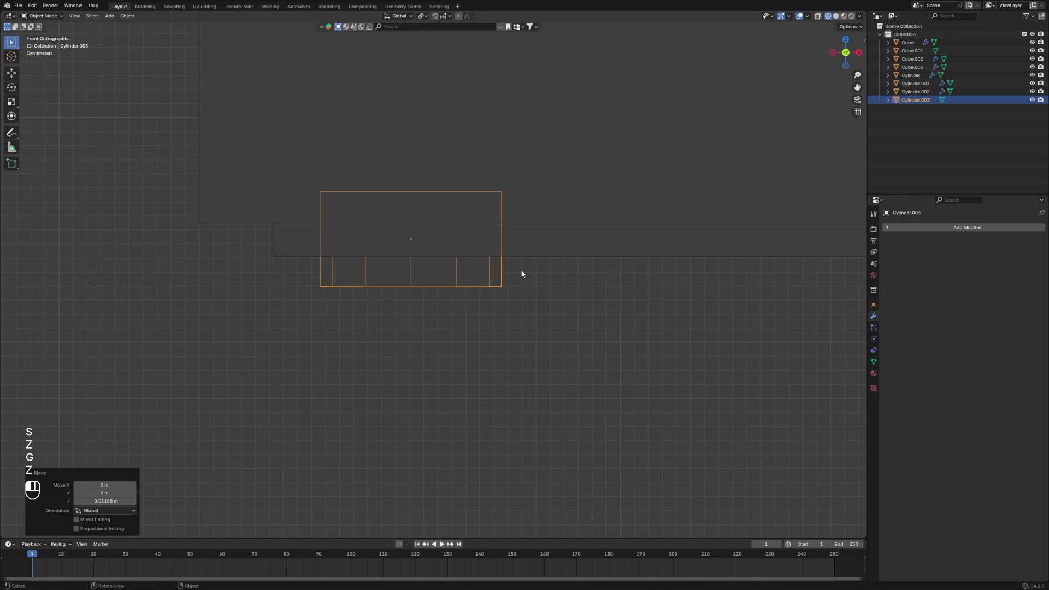
In Edit Mode, select the foot cylinder's bottom face and inset it to leave a wide rim
{"action": "key", "text": "Tab"}
{"action": "middle_click_drag", "start_coordinate": [520, 274], "coordinate": [399, 371]}
{"action": "left_click", "coordinate": [400, 370]}
{"action": "key", "text": "grave"}
{"action": "left_click", "coordinate": [464, 417]}
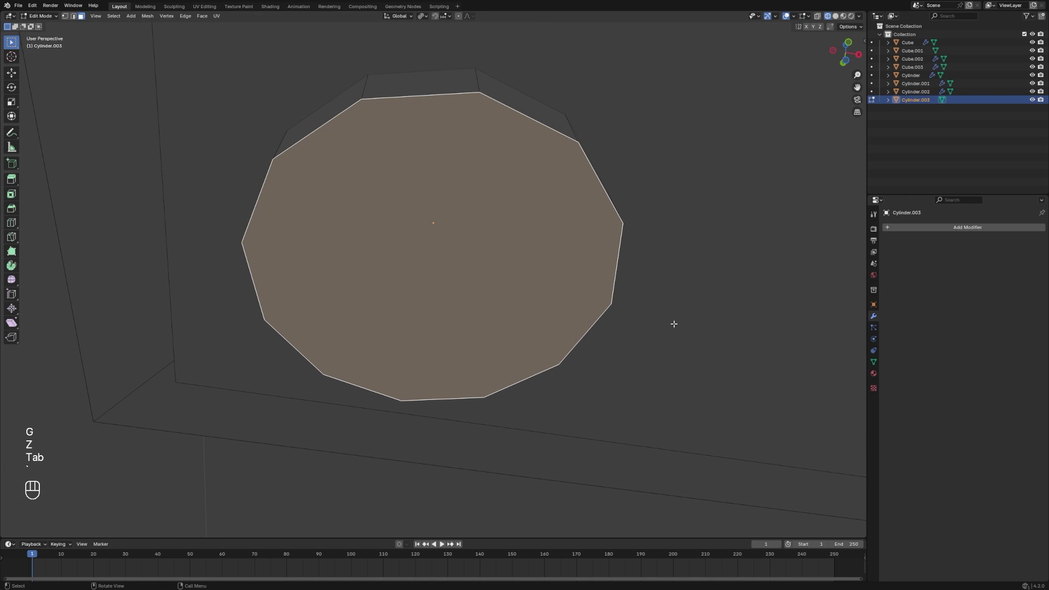
{"action": "key", "text": "i"}
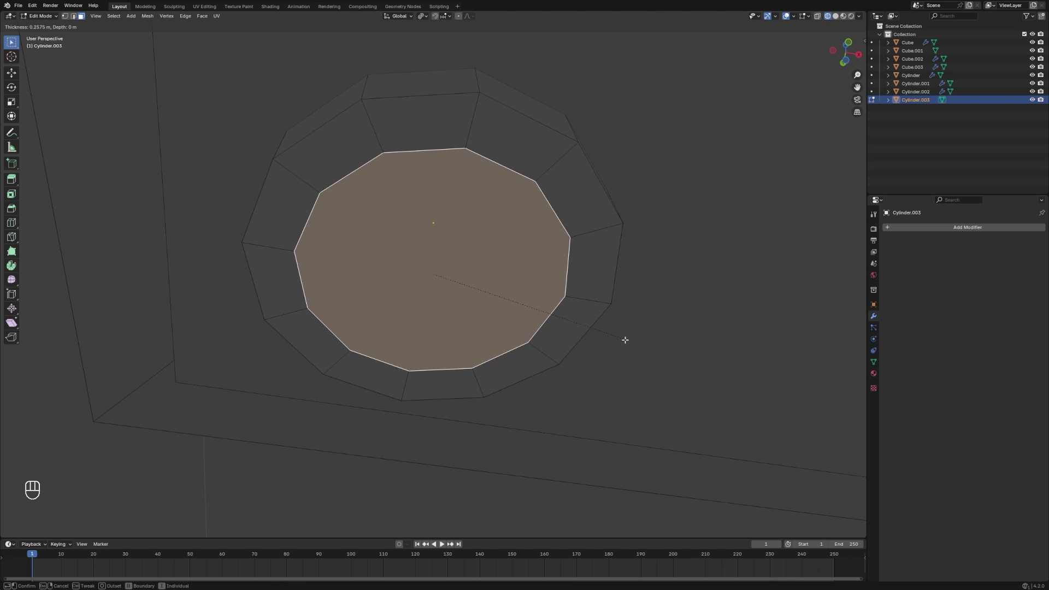
{"action": "left_click", "coordinate": [605, 353]}
Extrude the inset face slightly upward along Z to recess the foot's underside and return to Object Mode
{"action": "key", "text": "e"}
{"action": "key", "text": "g"}
{"action": "key", "text": "z"}
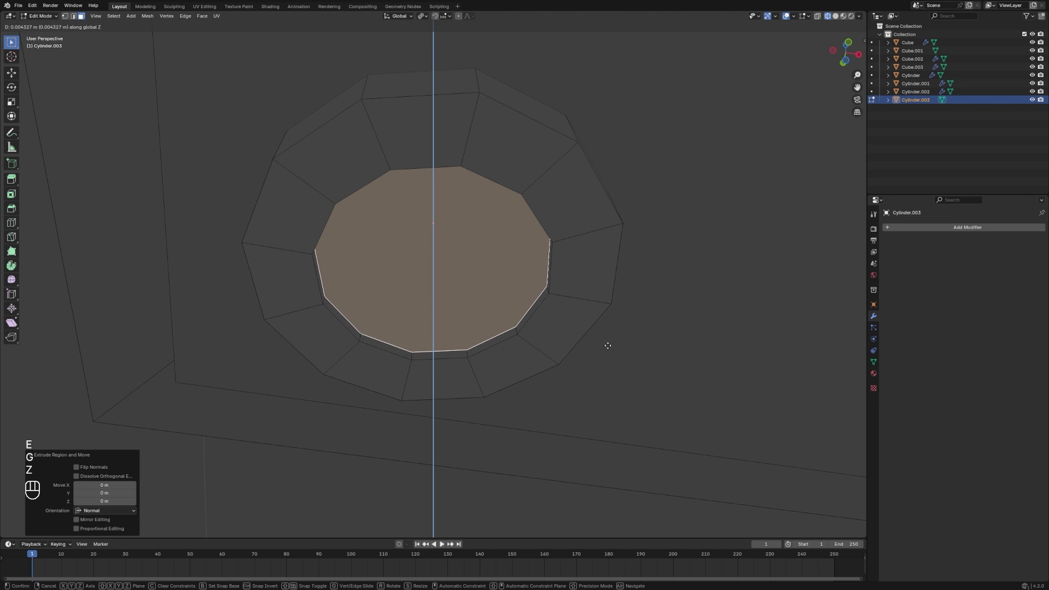
{"action": "left_click", "coordinate": [611, 336]}
{"action": "key", "text": "Tab"}
Add an Array modifier to the foot with count 2 and a relative X offset of 13.1
{"action": "key", "text": "grave"}
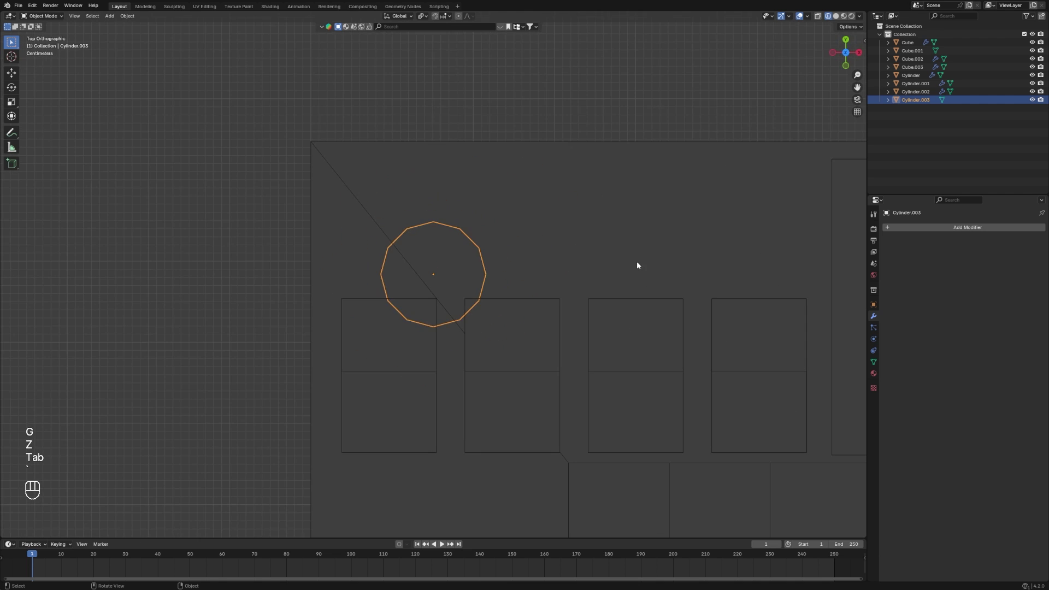
{"action": "key", "text": "grave"}
{"action": "left_click", "coordinate": [614, 372]}
{"action": "scroll", "coordinate": [623, 355], "scroll_direction": "down", "scroll_amount": 8}
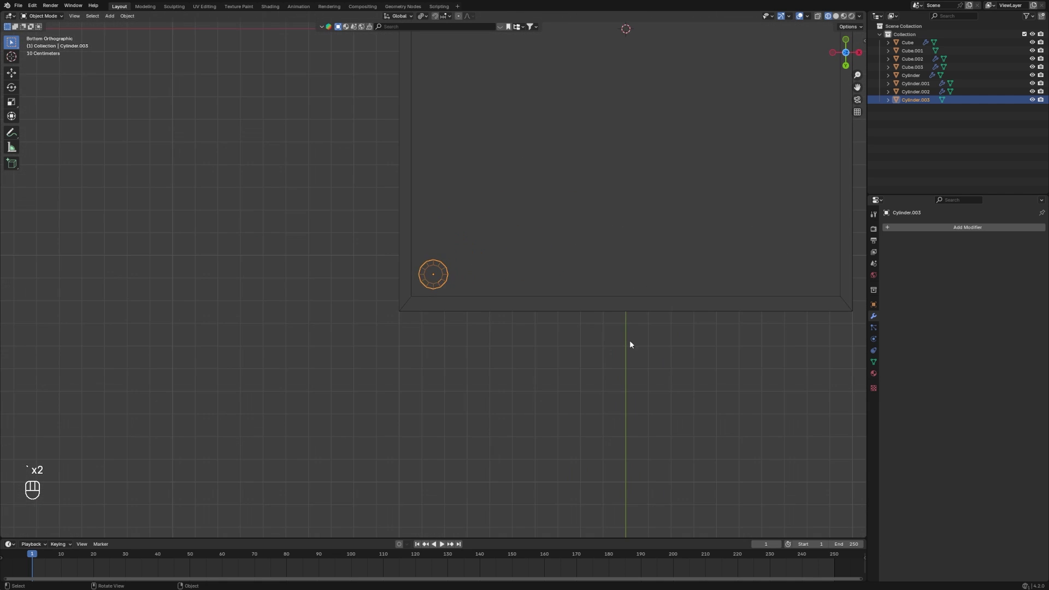
{"action": "left_click", "coordinate": [929, 227]}
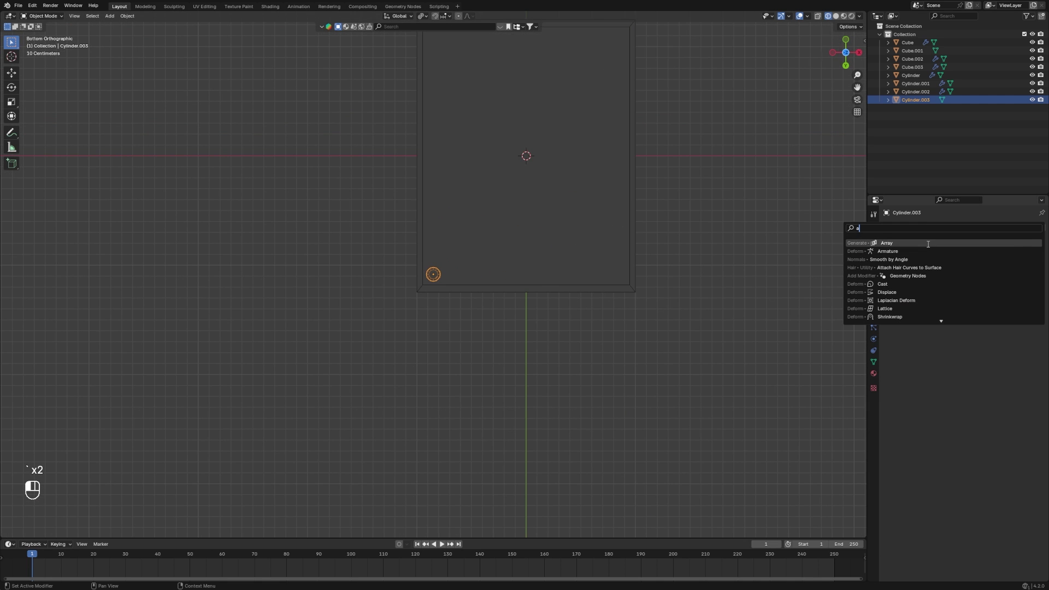
{"action": "left_click", "coordinate": [907, 241]}
{"action": "left_click_drag", "start_coordinate": [951, 289], "coordinate": [962, 288]}
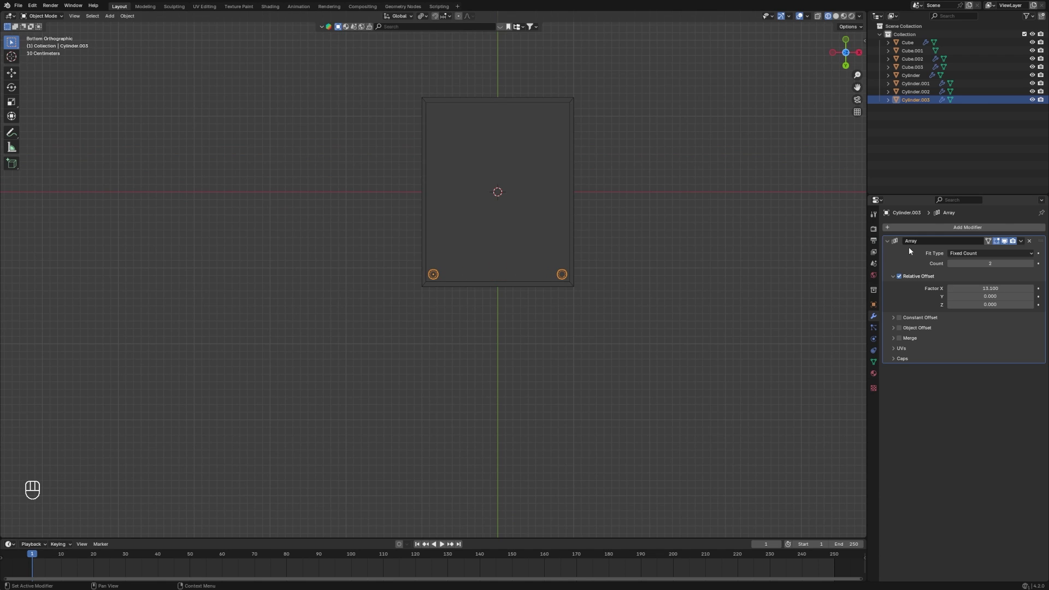
Duplicate the Array modifier and set its relative offset to X 0 and Y -16.8 to put feet in all four corners
{"action": "key", "text": "shift+d"}
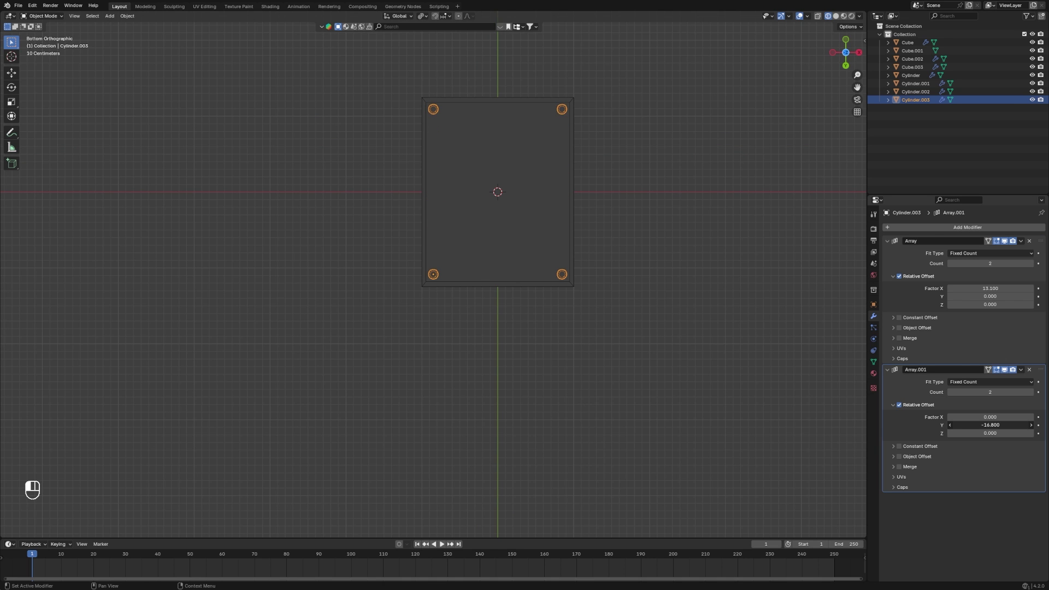
{"action": "left_click_drag", "start_coordinate": [992, 425], "coordinate": [1000, 425]}
{"action": "left_click", "coordinate": [679, 264]}
{"action": "middle_click_drag", "start_coordinate": [679, 265], "coordinate": [661, 331]}
{"action": "key", "text": "grave"}
{"action": "left_click", "coordinate": [653, 401]}
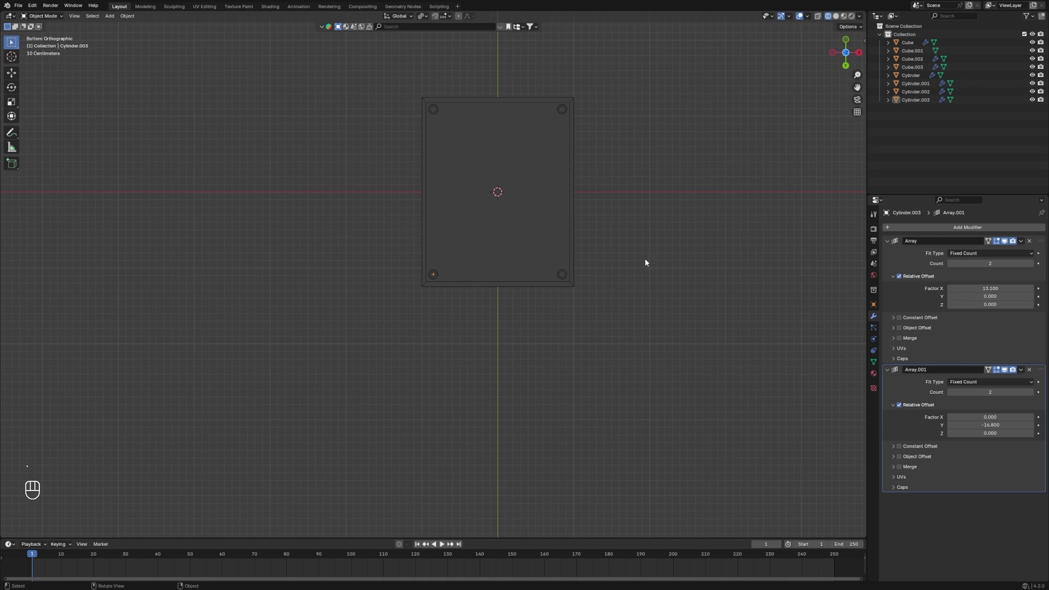
Add a mesh cylinder with 40 vertices and shade it auto smooth at 30°
{"action": "left_click", "coordinate": [594, 182]}
{"action": "key", "text": "grave"}
{"action": "left_click", "coordinate": [689, 255]}
{"action": "middle_click_drag", "start_coordinate": [690, 255], "coordinate": [675, 389]}
{"action": "key", "text": "grave"}
{"action": "left_click", "coordinate": [668, 232]}
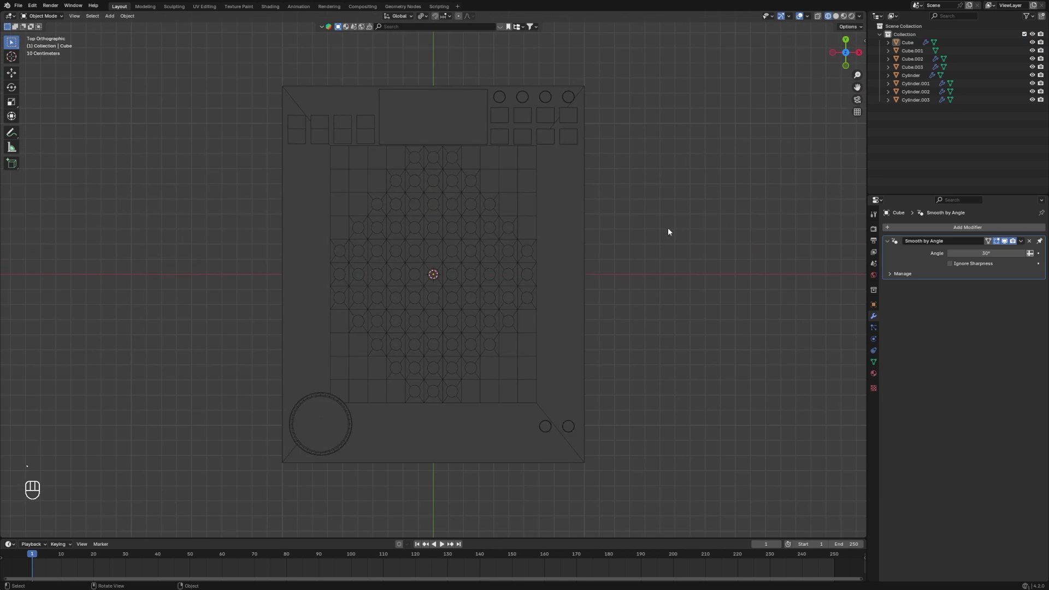
{"action": "scroll", "coordinate": [668, 232], "scroll_direction": "down", "scroll_amount": 3}
{"action": "key", "text": "shift+a"}
{"action": "mouse_move", "coordinate": [630, 189]}
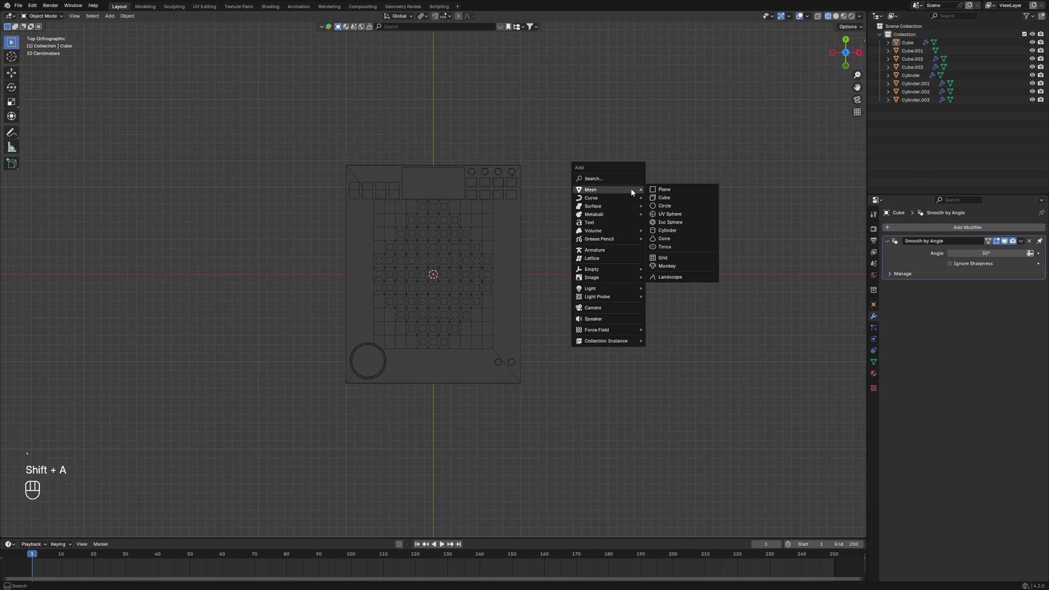
{"action": "left_click", "coordinate": [668, 230]}
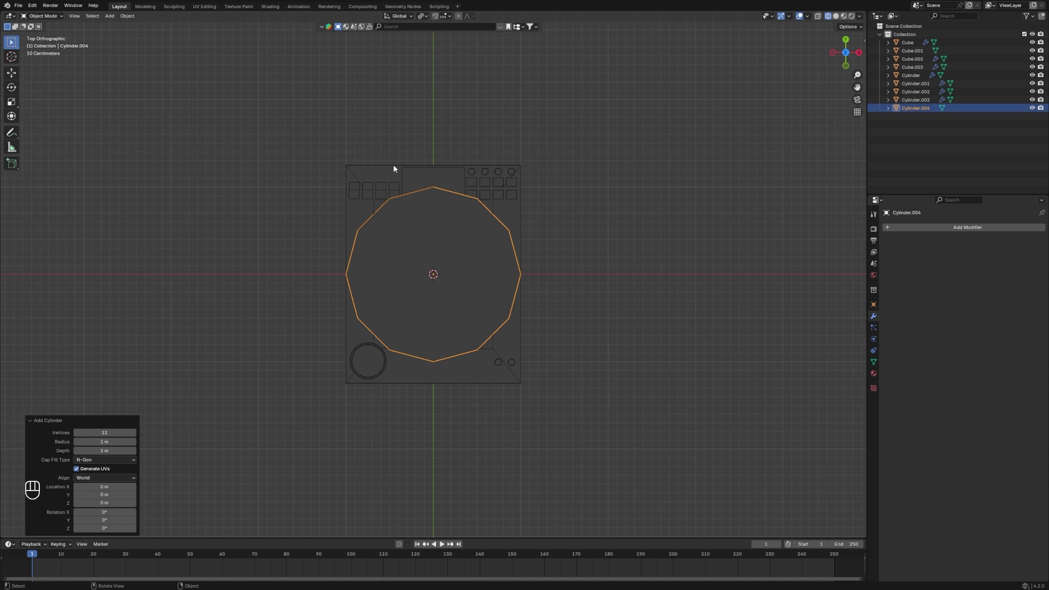
{"action": "left_click", "coordinate": [112, 429]}
{"action": "type", "text": "40"}
{"action": "key", "text": "Return"}
{"action": "right_click", "coordinate": [414, 297]}
{"action": "left_click", "coordinate": [416, 298]}
Scale the new cylinder down and move it beside the display panel, near the row of long buttons
{"action": "key", "text": "s"}
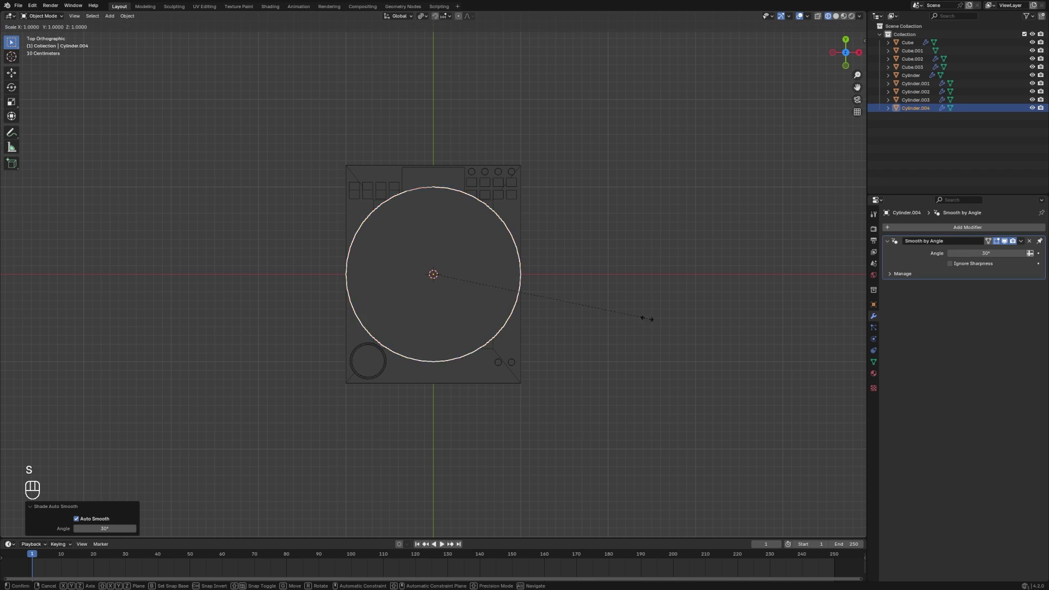
{"action": "left_click", "coordinate": [462, 282]}
{"action": "key", "text": "g"}
{"action": "left_click", "coordinate": [420, 217]}
{"action": "scroll", "coordinate": [588, 247], "scroll_direction": "up", "scroll_amount": 6}
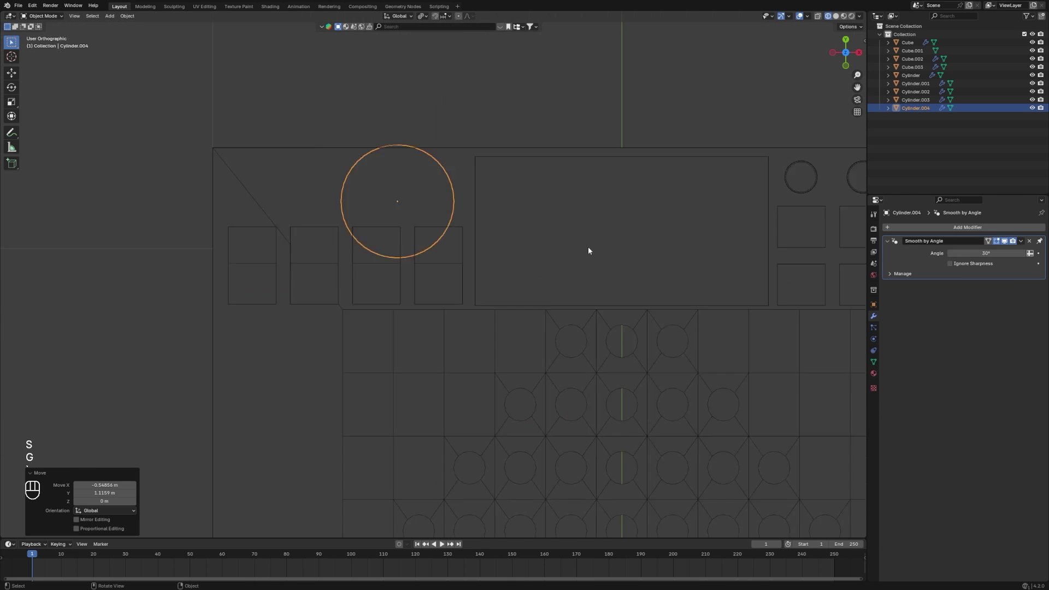
Resize the new cylinder and reposition it in the gap between the long buttons and the slab's rear edge
{"action": "key", "text": "s"}
{"action": "left_click", "coordinate": [545, 265]}
{"action": "key", "text": "g"}
{"action": "left_click", "coordinate": [591, 227]}
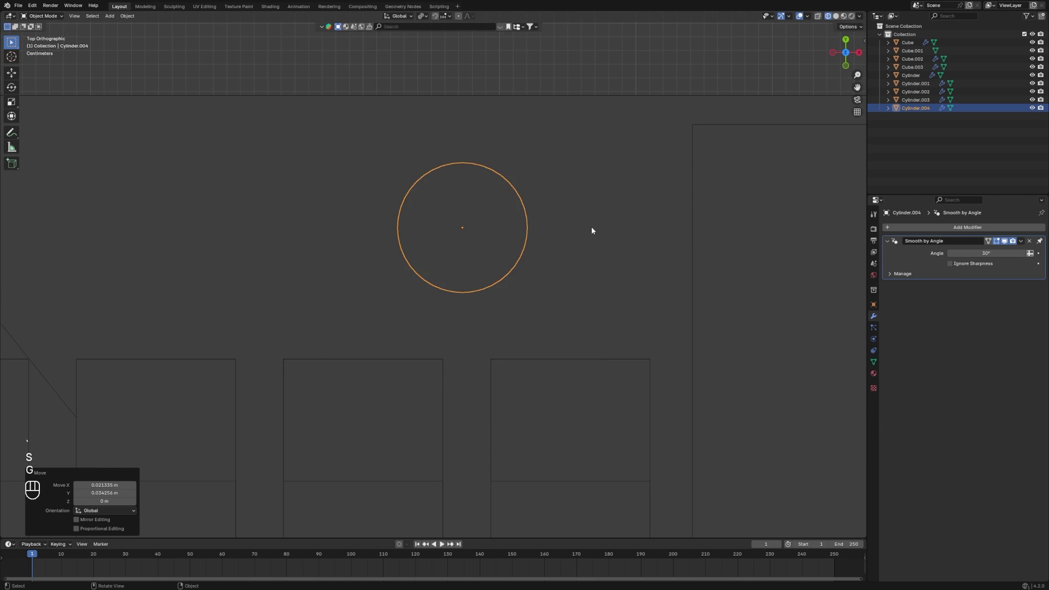
{"action": "key", "text": "s"}
{"action": "left_click", "coordinate": [654, 258]}
{"action": "scroll", "coordinate": [654, 257], "scroll_direction": "down", "scroll_amount": 2}
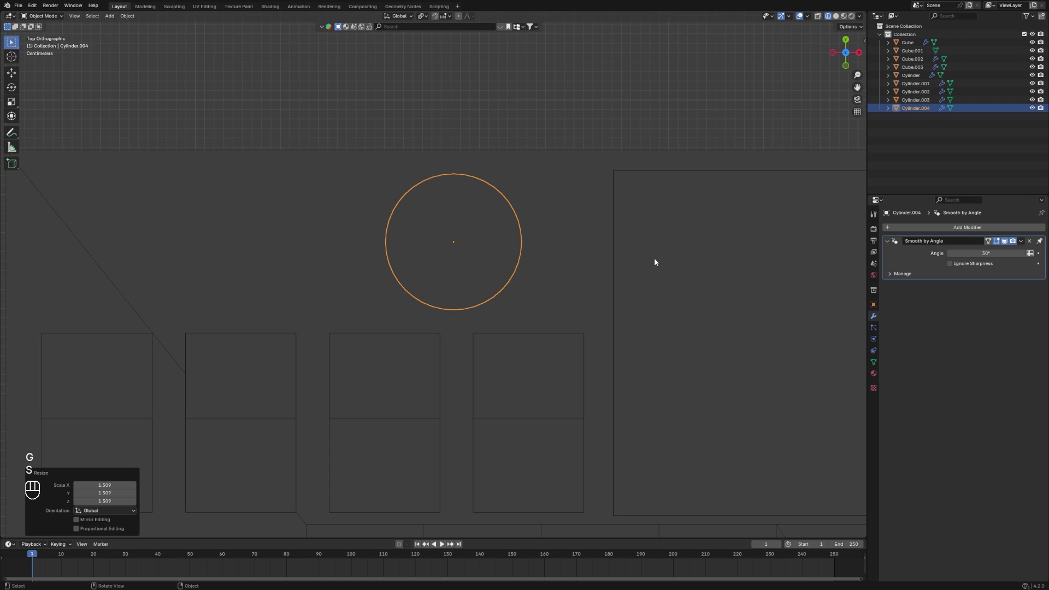
Move the cylinder about 0.3 m along negative X, away from the display panel
{"action": "key", "text": "g"}
{"action": "key", "text": "x"}
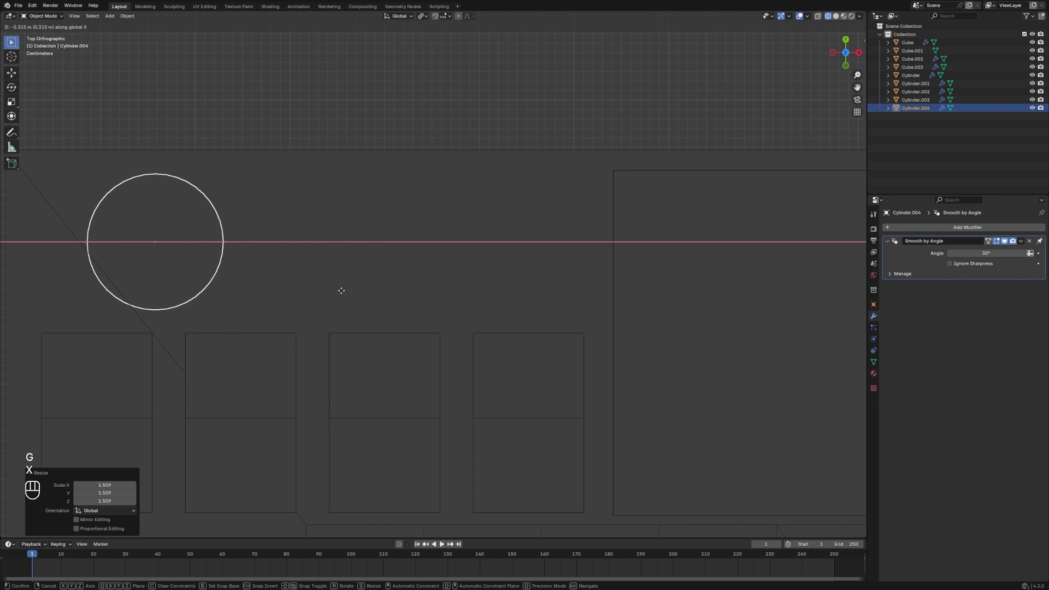
{"action": "left_click", "coordinate": [361, 296]}
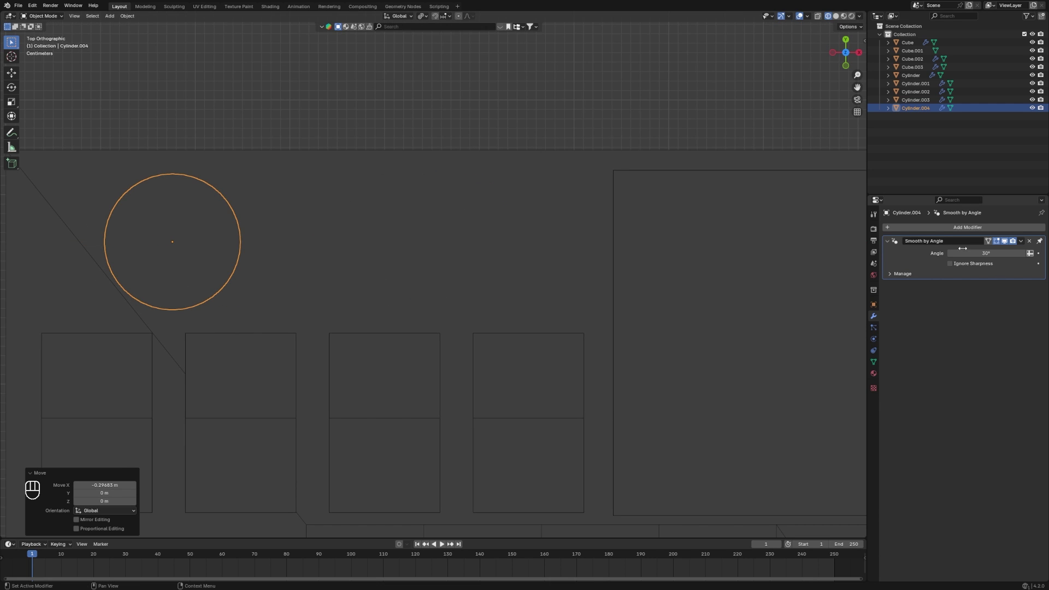
Add a Bevel modifier to the cylinder and raise it about 0.14 m so its upper part protrudes from the slab
{"action": "left_click", "coordinate": [971, 227]}
{"action": "type", "text": "beve"}
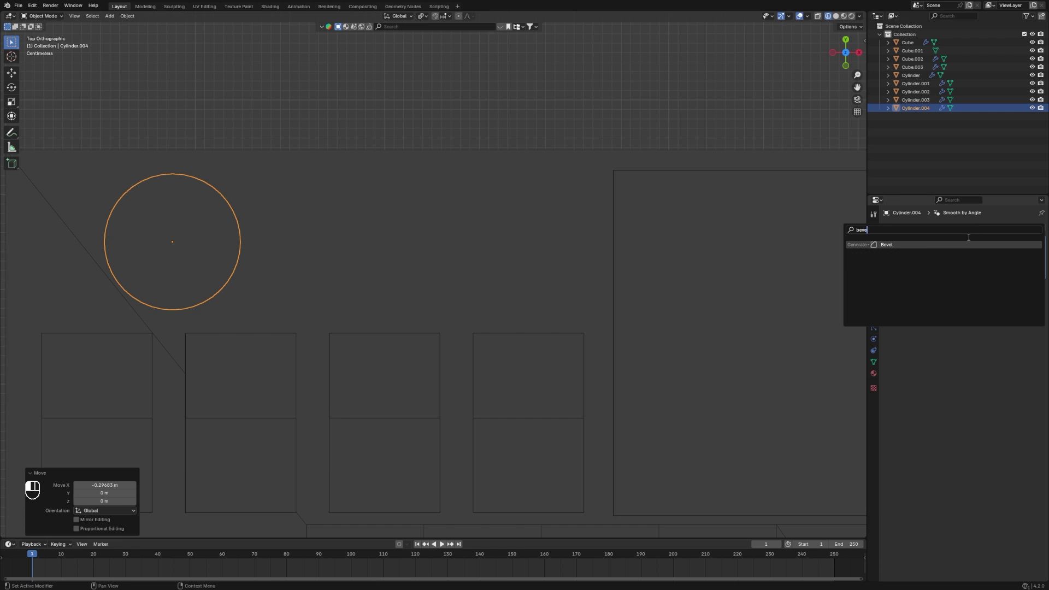
{"action": "key", "text": "Return"}
{"action": "key", "text": "grave"}
{"action": "key", "text": "g"}
{"action": "key", "text": "z"}
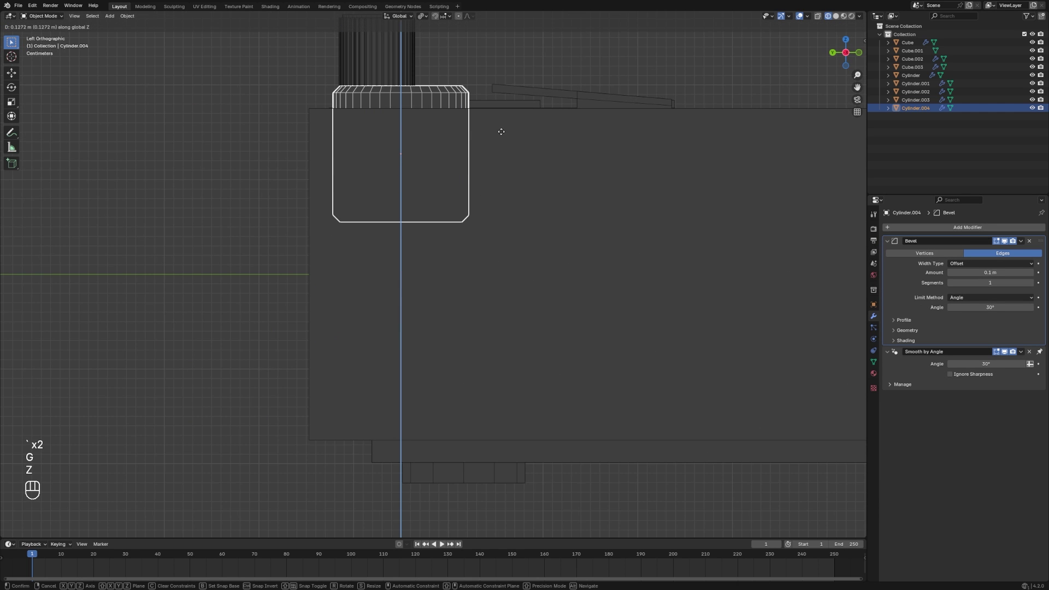
{"action": "left_click", "coordinate": [502, 131]}
{"action": "middle_click_drag", "start_coordinate": [510, 124], "coordinate": [563, 201]}
Add an Array modifier to the cylinder with count 2 and a relative X offset of 1.9
{"action": "left_click", "coordinate": [967, 228]}
{"action": "type", "text": "a"}
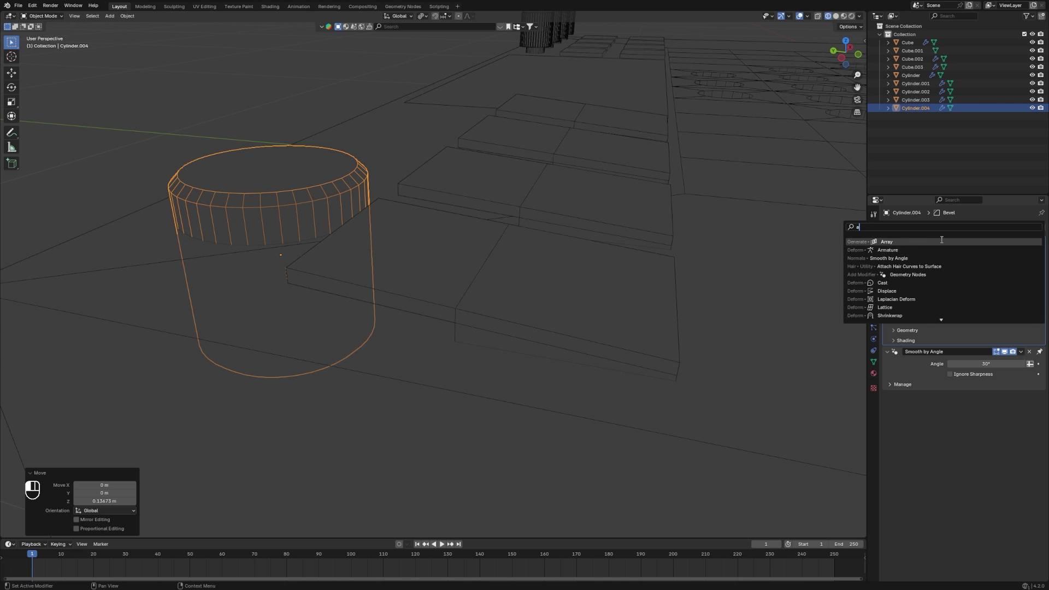
{"action": "left_click", "coordinate": [942, 239]}
{"action": "key", "text": "grave"}
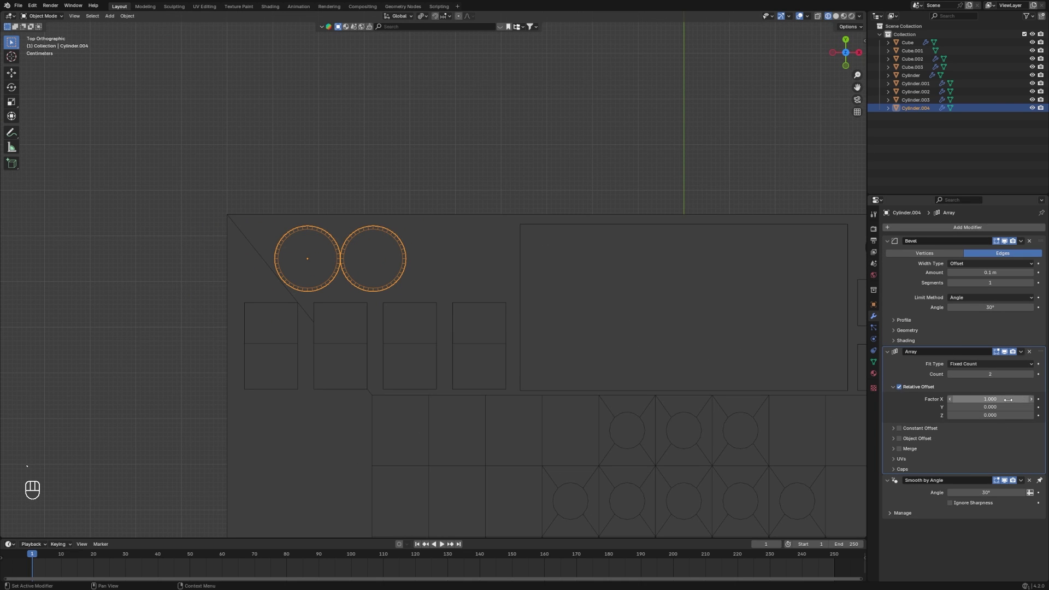
{"action": "left_click_drag", "start_coordinate": [1009, 400], "coordinate": [1021, 400]}
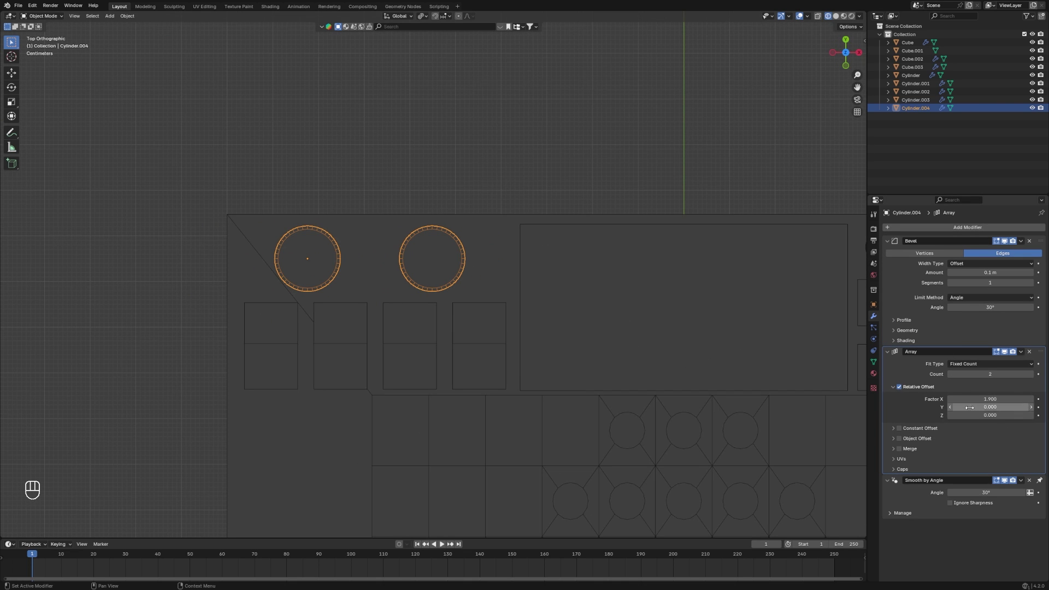
{"action": "middle_click_drag", "start_coordinate": [621, 317], "coordinate": [621, 288]}
{"action": "key", "text": "grave"}
{"action": "left_click", "coordinate": [596, 223]}
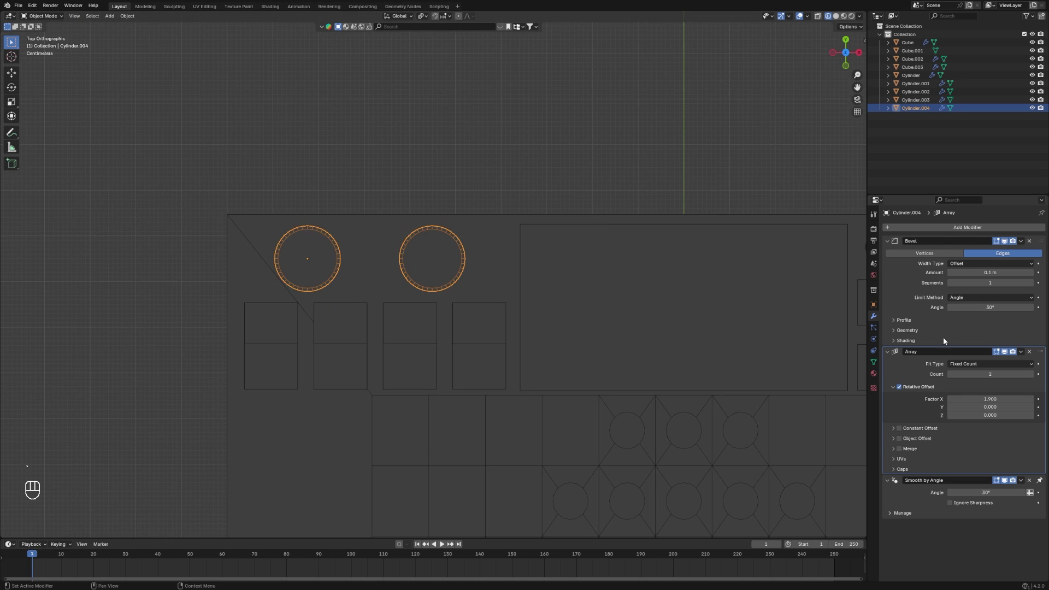
Shift the cylinder pair along X to just beside the display panel and set the array's relative X offset to 1.1
{"action": "key", "text": "g"}
{"action": "key", "text": "x"}
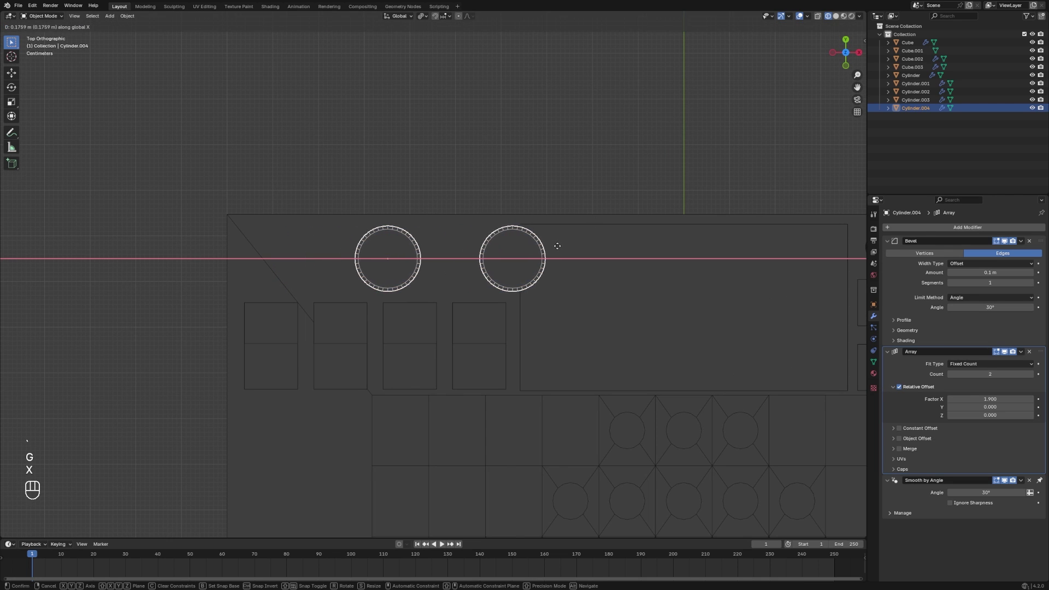
{"action": "left_click", "coordinate": [583, 247]}
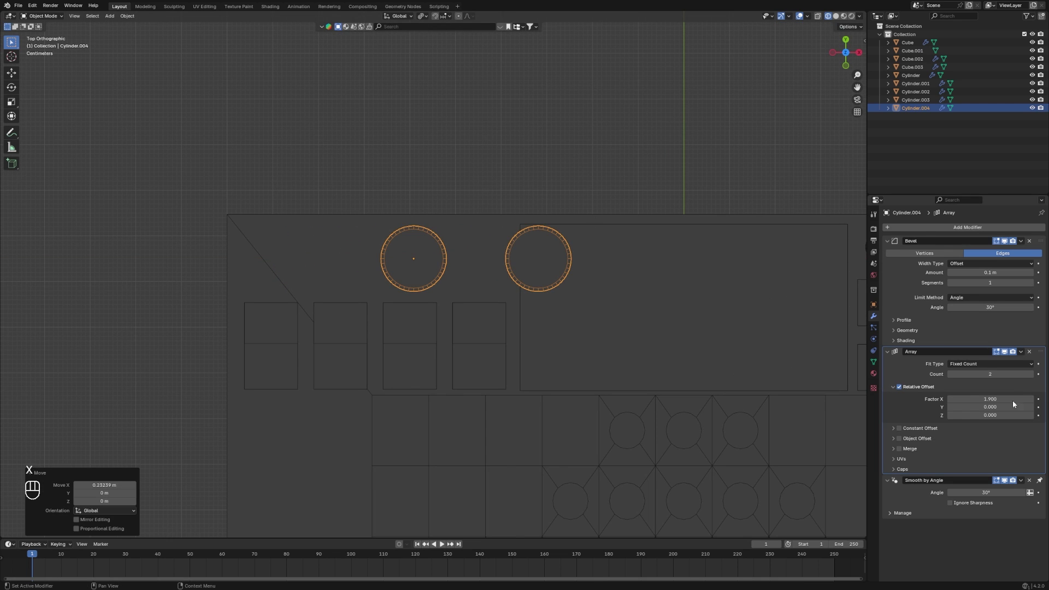
{"action": "left_click_drag", "start_coordinate": [989, 399], "coordinate": [952, 405]}
{"action": "key", "text": "g"}
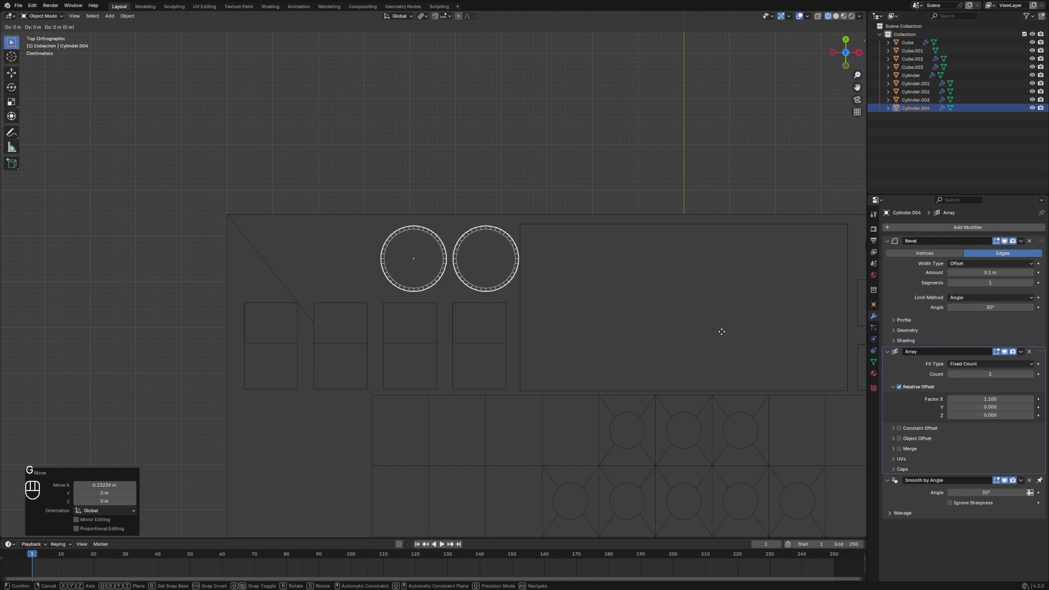
{"action": "key", "text": "x"}
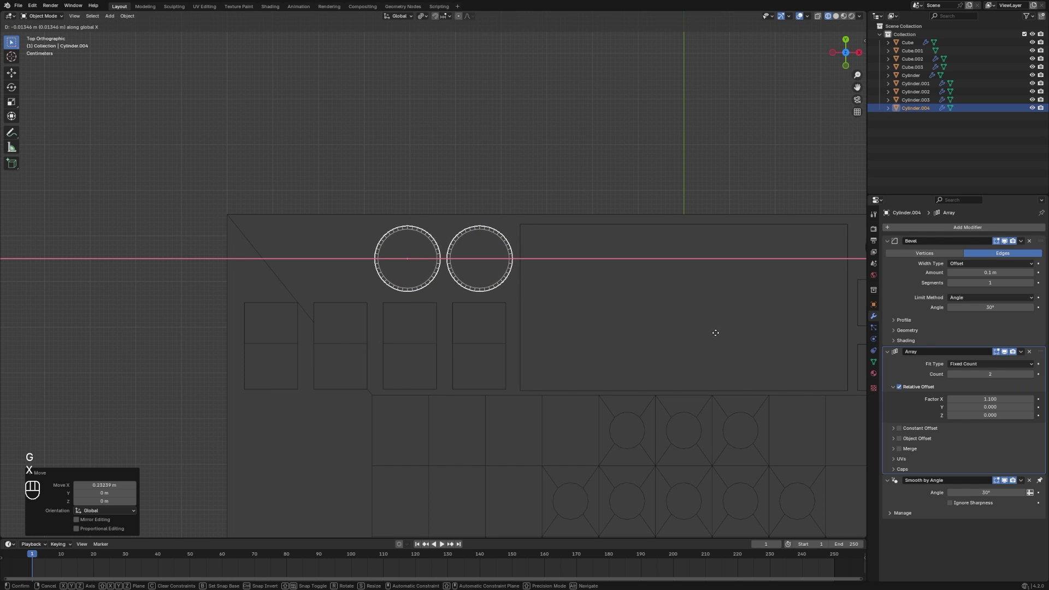
{"action": "left_click", "coordinate": [714, 333]}
Inset the cylinder's top face and extrude the inner face to form a shallow recess
{"action": "middle_click_drag", "start_coordinate": [370, 123], "coordinate": [438, 260]}
{"action": "left_click", "coordinate": [412, 191]}
{"action": "key", "text": "Tab"}
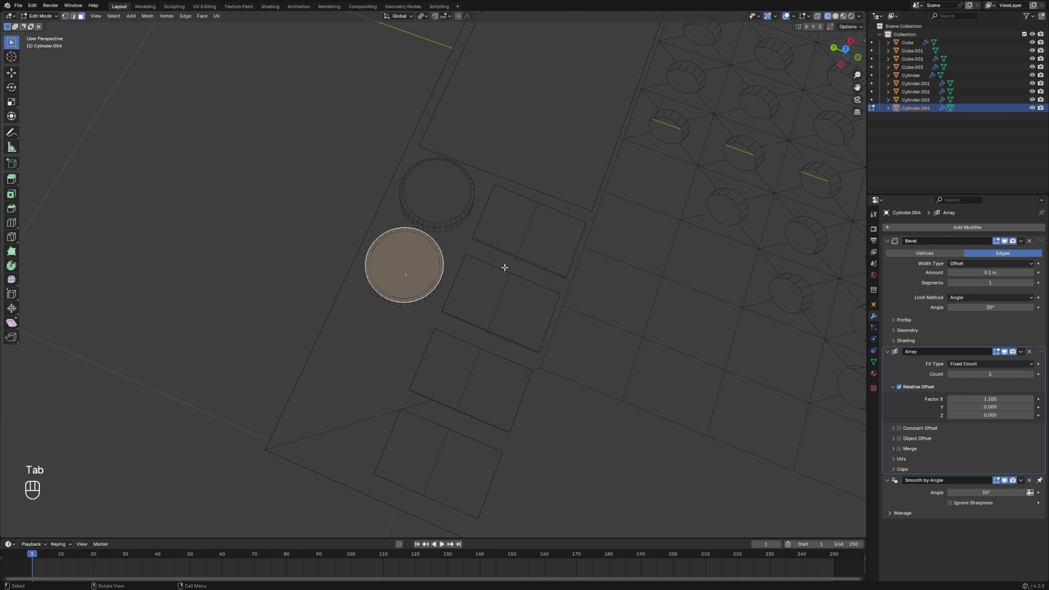
{"action": "key", "text": "i"}
{"action": "left_click", "coordinate": [534, 270]}
{"action": "middle_click_drag", "start_coordinate": [533, 270], "coordinate": [487, 223]}
{"action": "key", "text": "e"}
{"action": "left_click", "coordinate": [523, 217]}
{"action": "key", "text": "Tab"}
Deselect the cylinder and display the scene in solid shading with X-ray turned off
{"action": "middle_click_drag", "start_coordinate": [406, 181], "coordinate": [450, 187]}
{"action": "left_click", "coordinate": [418, 169]}
{"action": "left_click", "coordinate": [418, 179]}
{"action": "scroll", "coordinate": [419, 188], "scroll_direction": "up", "scroll_amount": 3}
{"action": "left_click", "coordinate": [862, 239]}
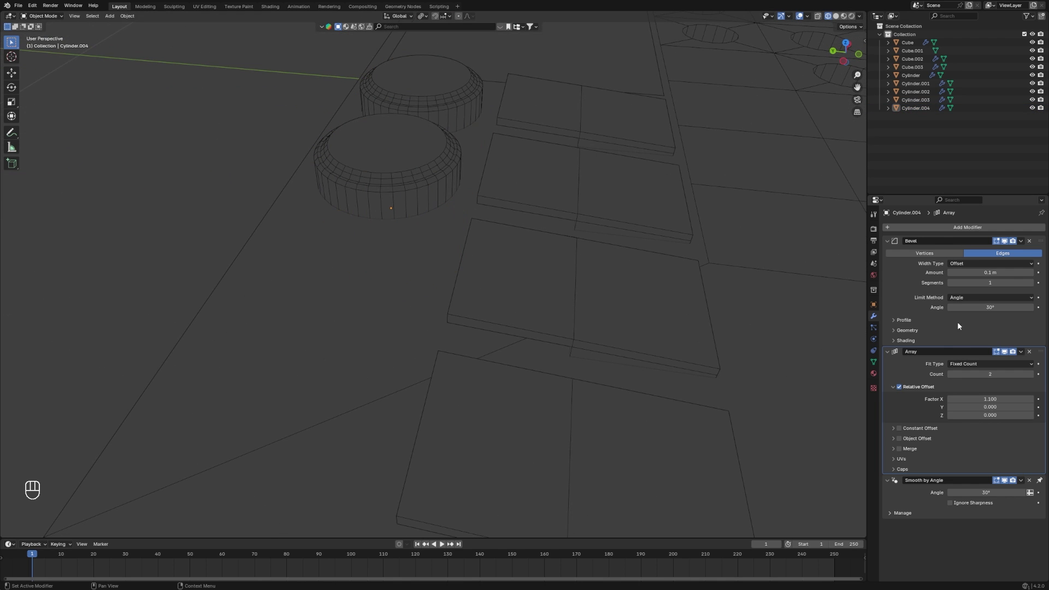
{"action": "left_click", "coordinate": [837, 17]}
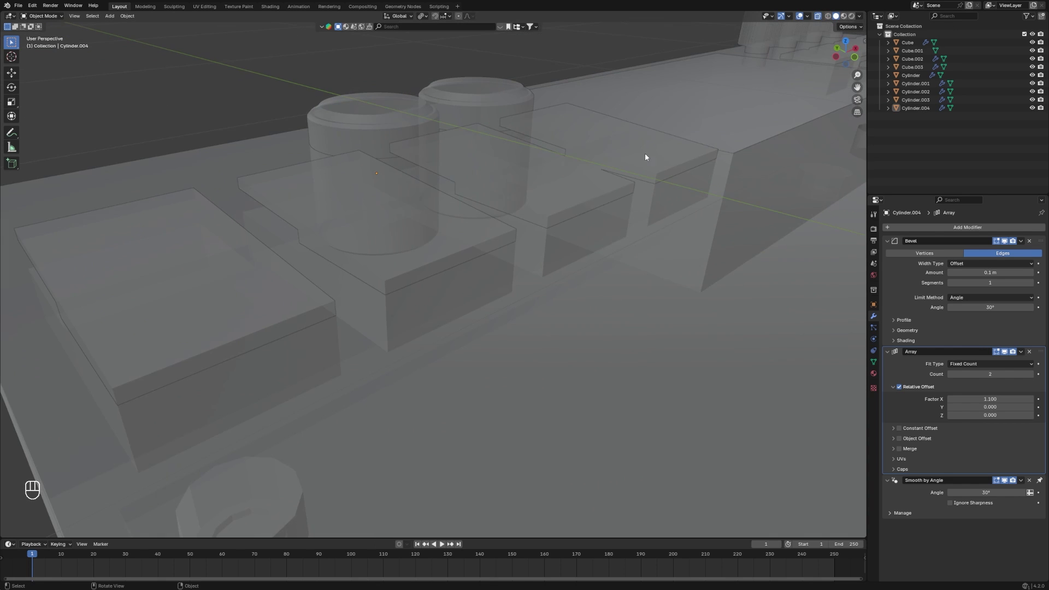
{"action": "left_click", "coordinate": [818, 16]}
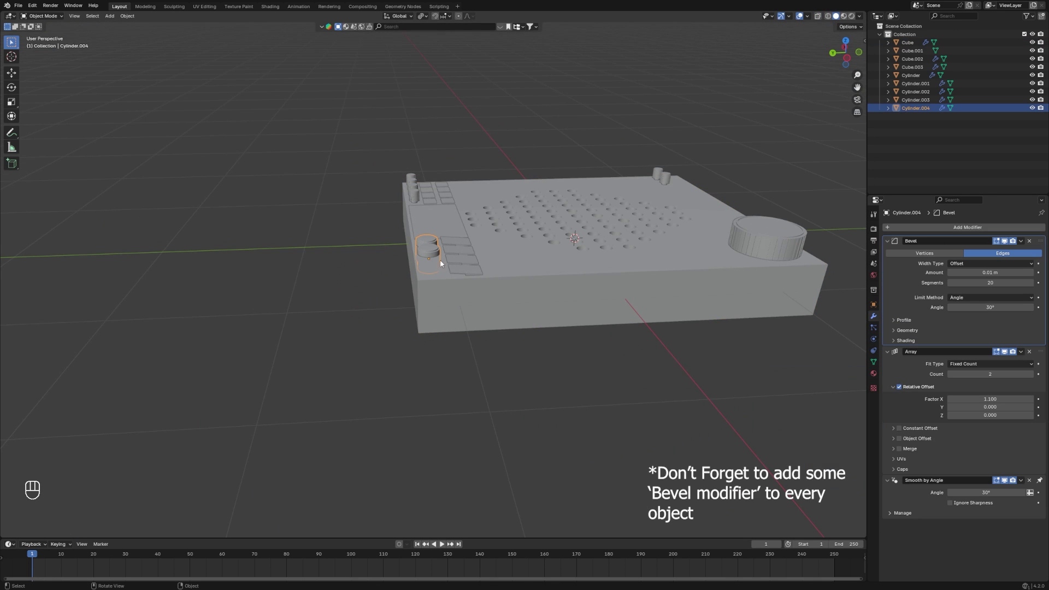
Duplicate the cylinder button in place and remove the Array modifier from the copy
{"action": "key", "text": "shift+d"}
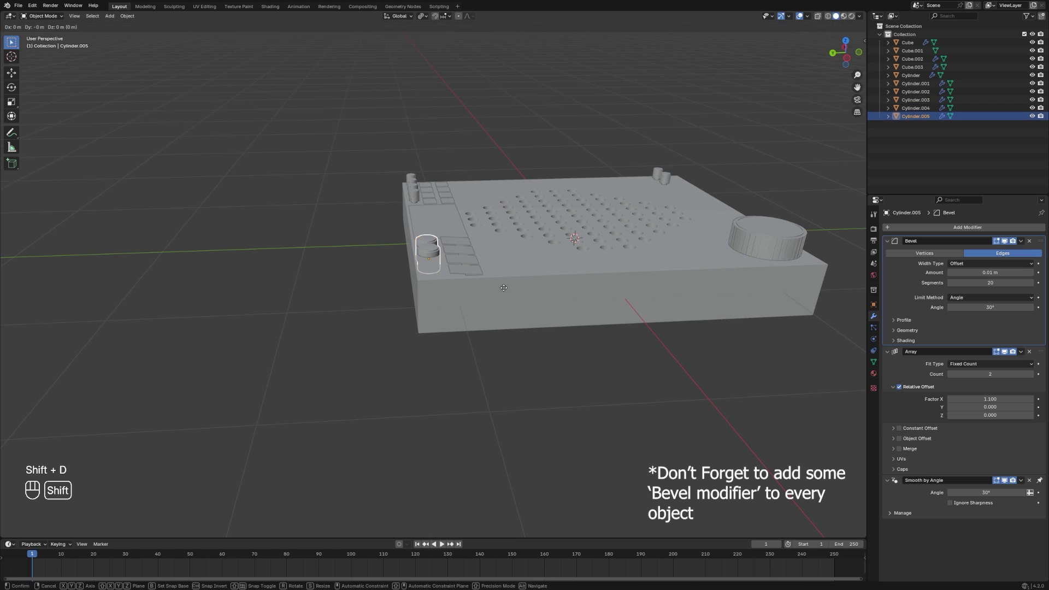
{"action": "right_click", "coordinate": [503, 291]}
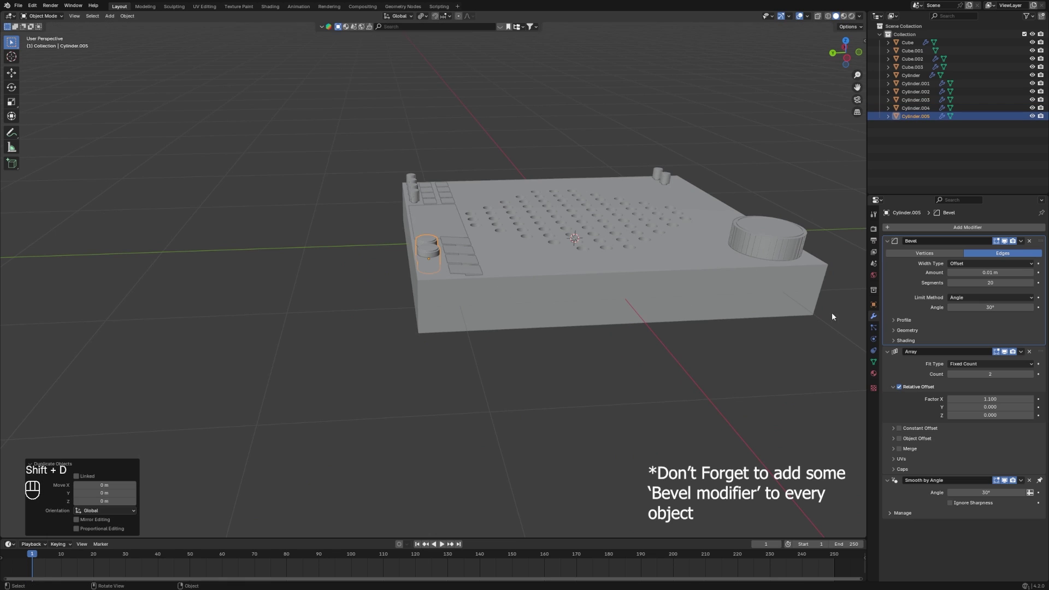
{"action": "left_click", "coordinate": [1030, 352]}
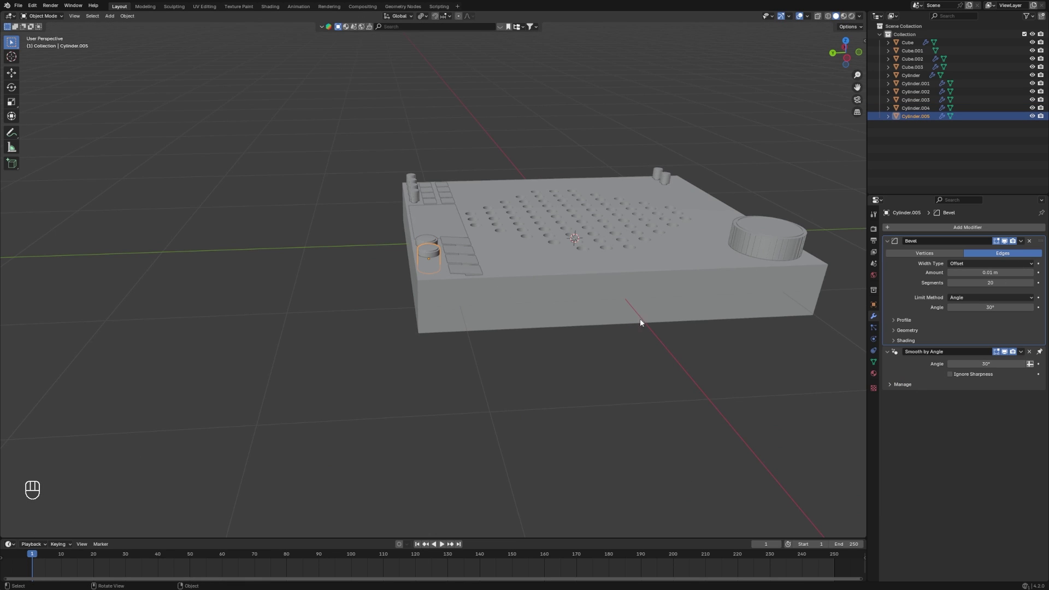
Rotate the duplicated cylinder -90° about the X axis
{"action": "key", "text": "r"}
{"action": "key", "text": "x"}
{"action": "key", "text": "9"}
{"action": "key", "text": "0"}
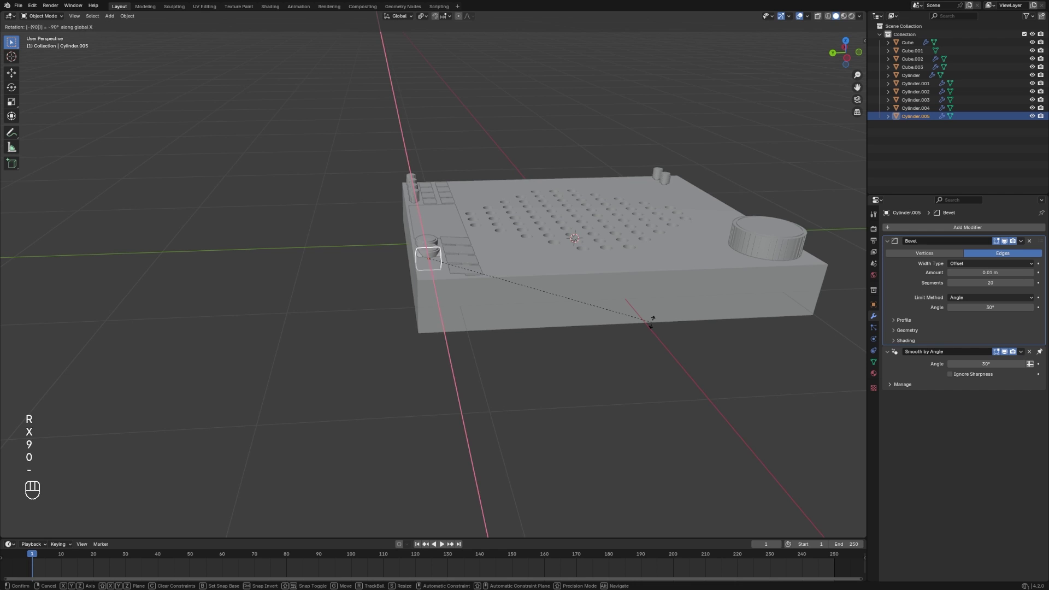
{"action": "key", "text": "minus"}
{"action": "key", "text": "Return"}
In the back view, move the rotated cylinder about -0.19 m in X and -0.18 m in Z, within the slab's rear face
{"action": "key", "text": "grave"}
{"action": "left_click", "coordinate": [627, 315]}
{"action": "key", "text": "g"}
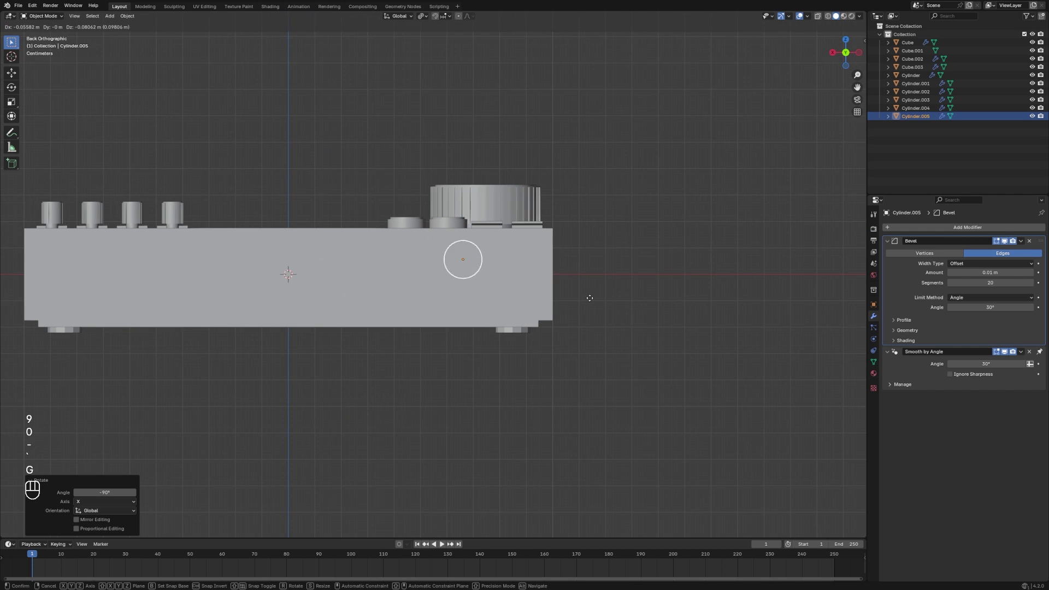
{"action": "left_click", "coordinate": [617, 318]}
{"action": "middle_click_drag", "start_coordinate": [618, 320], "coordinate": [648, 299], "text": "alt"}
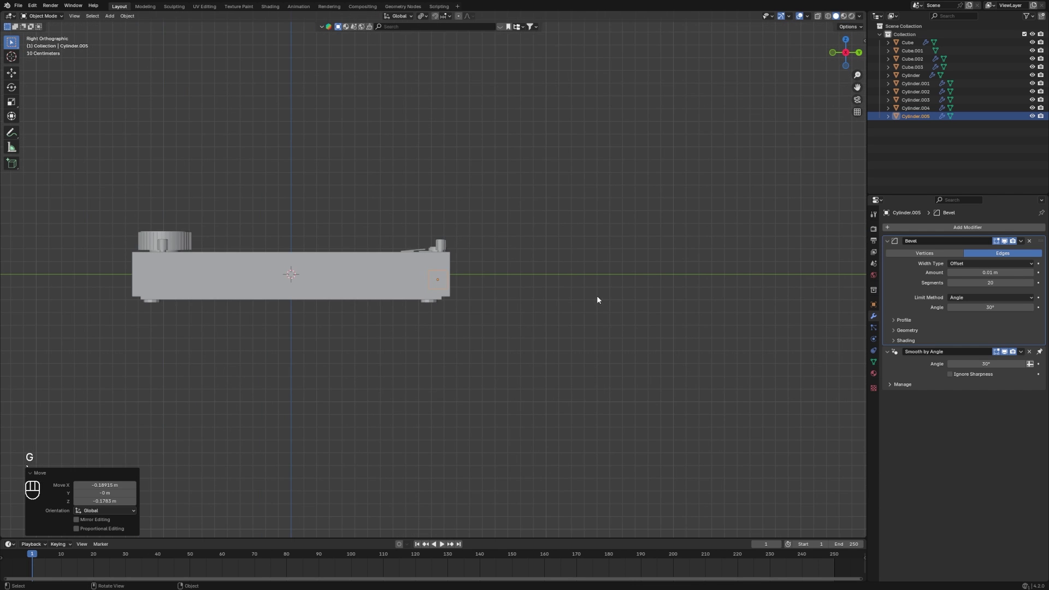
Move the cylinder about 0.14 m along Y out of the rear face and raise it slightly along Z
{"action": "key", "text": "g"}
{"action": "key", "text": "y"}
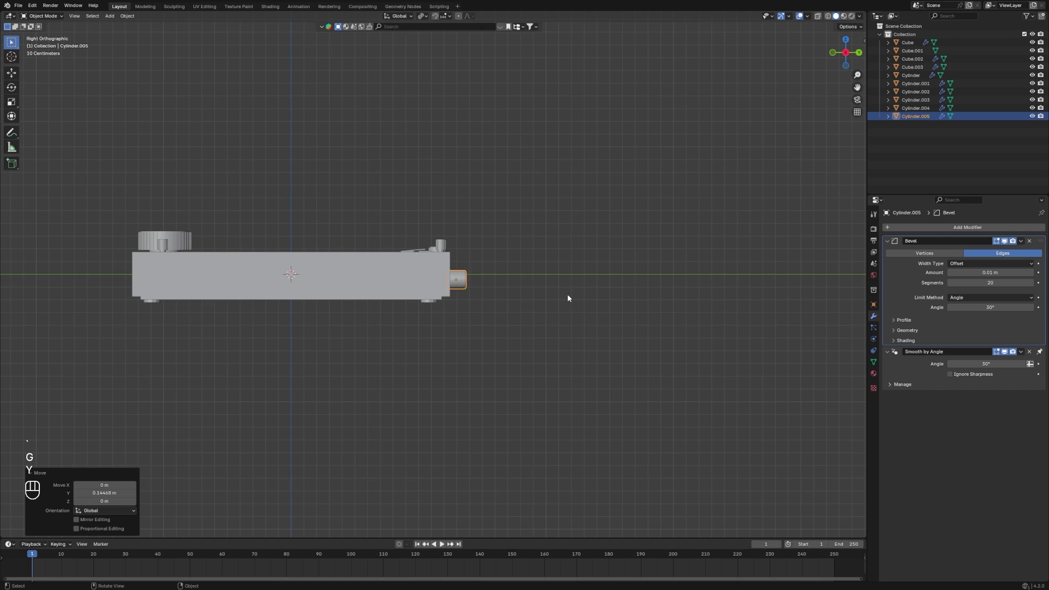
{"action": "middle_click_drag", "start_coordinate": [567, 298], "coordinate": [495, 305], "text": "alt"}
{"action": "key", "text": "grave"}
{"action": "left_click", "coordinate": [599, 247]}
{"action": "key", "text": "g"}
{"action": "key", "text": "z"}
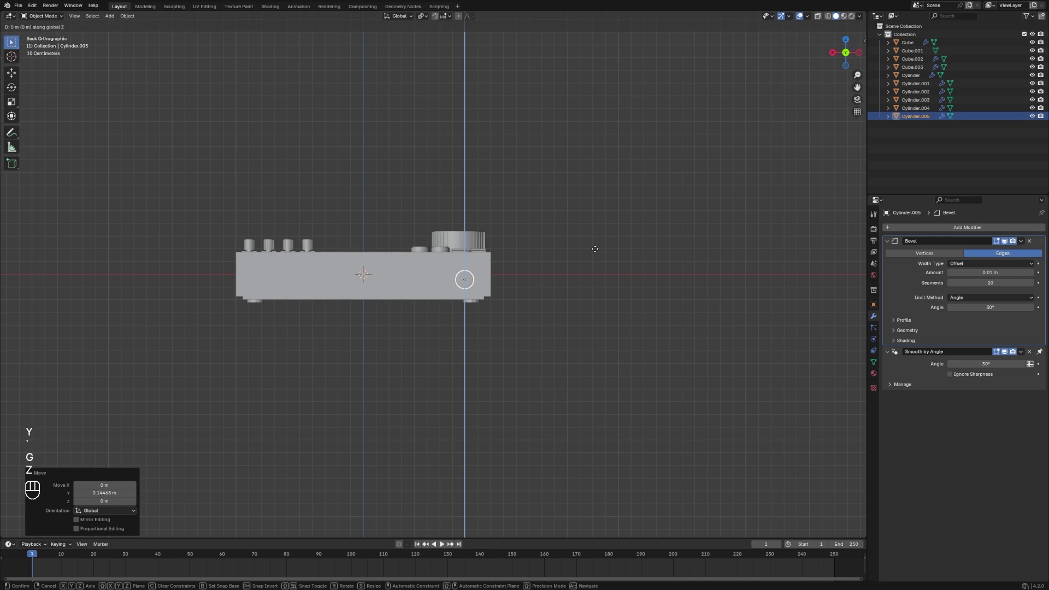
{"action": "left_click", "coordinate": [597, 248]}
{"action": "middle_click_drag", "start_coordinate": [597, 248], "coordinate": [565, 297]}
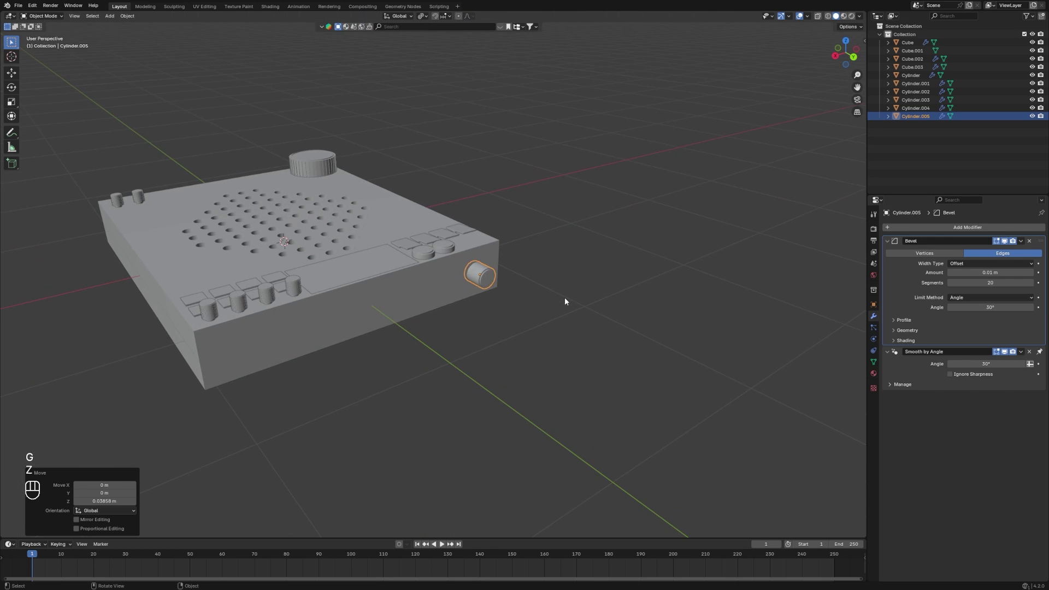
Push the cylinder about 0.06 m back along Y so it protrudes less from the rear face
{"action": "key", "text": "Tab"}
{"action": "key", "text": "Tab"}
{"action": "key", "text": "g"}
{"action": "key", "text": "y"}
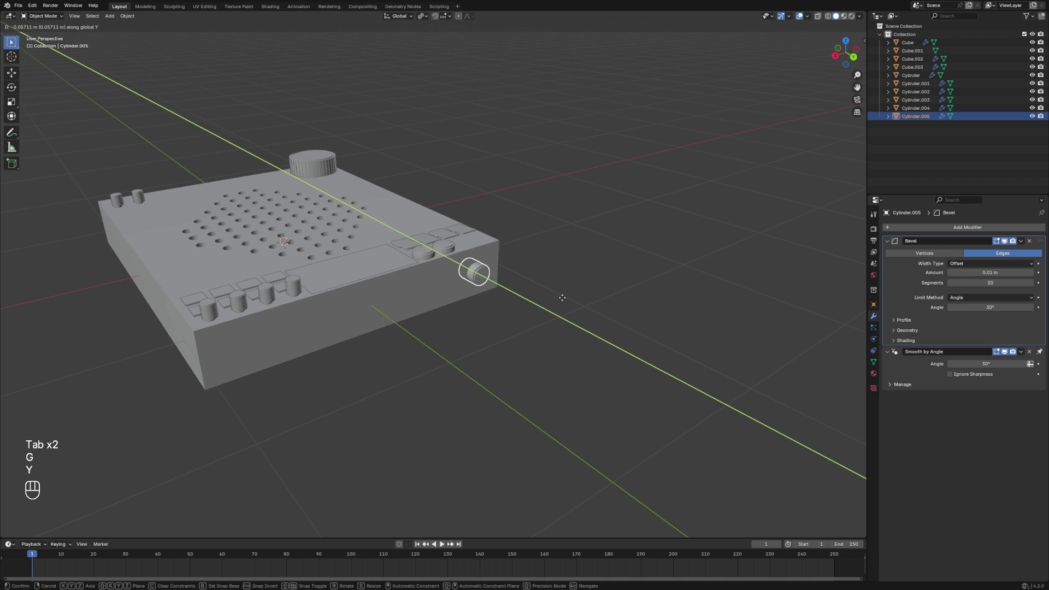
{"action": "left_click", "coordinate": [560, 298]}
Inset the rear cylinder's outer face and extrude it about 0.13 m outward along Y as a narrower collar
{"action": "key", "text": "Tab"}
{"action": "scroll", "coordinate": [592, 304], "scroll_direction": "up", "scroll_amount": 2}
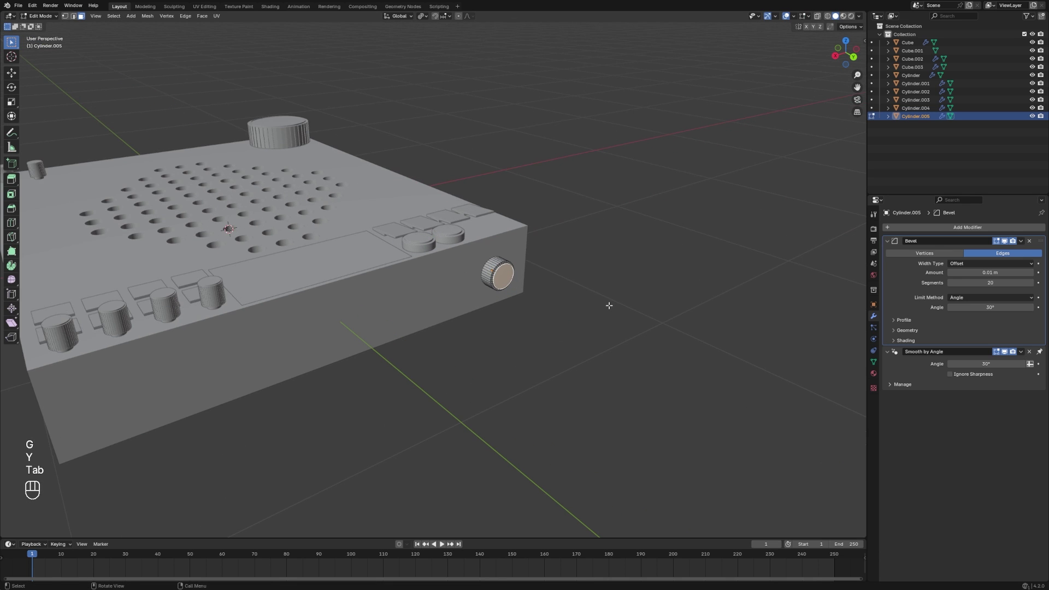
{"action": "key", "text": "i"}
{"action": "left_click", "coordinate": [606, 305]}
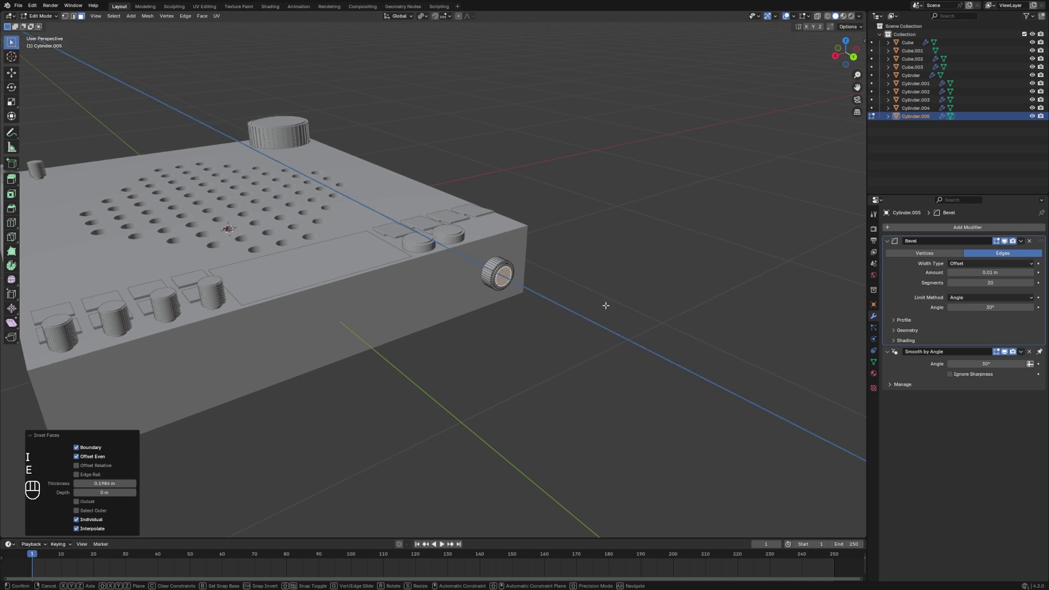
{"action": "key", "text": "e"}
{"action": "right_click", "coordinate": [613, 304]}
{"action": "key", "text": "g"}
{"action": "key", "text": "y"}
{"action": "left_click", "coordinate": [632, 312]}
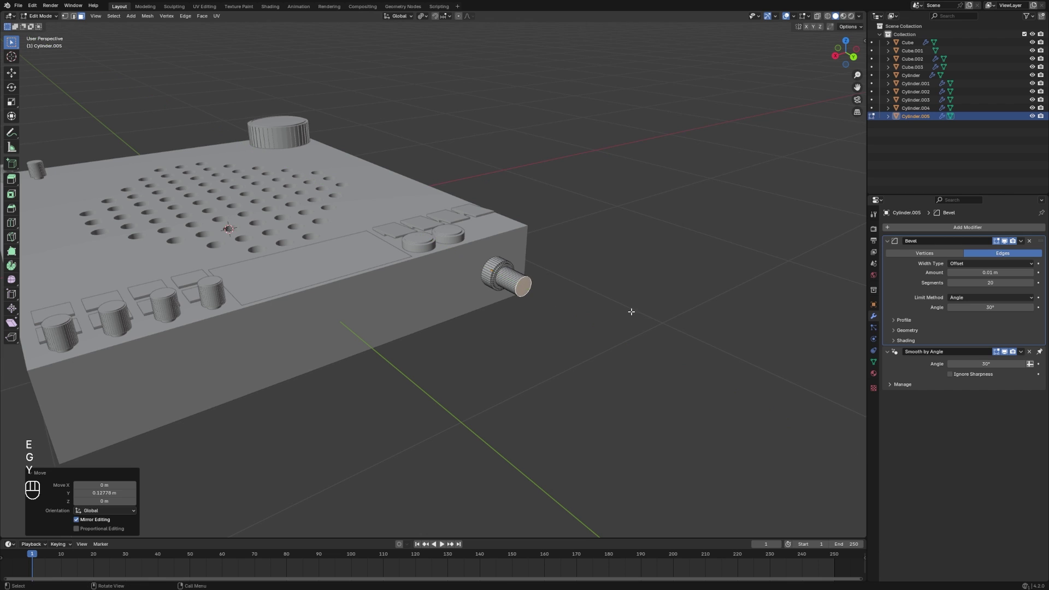
Inset the collar's end face and extrude it about 2 m along Y to form a long thin antenna rod
{"action": "key", "text": "i"}
{"action": "left_click", "coordinate": [629, 312]}
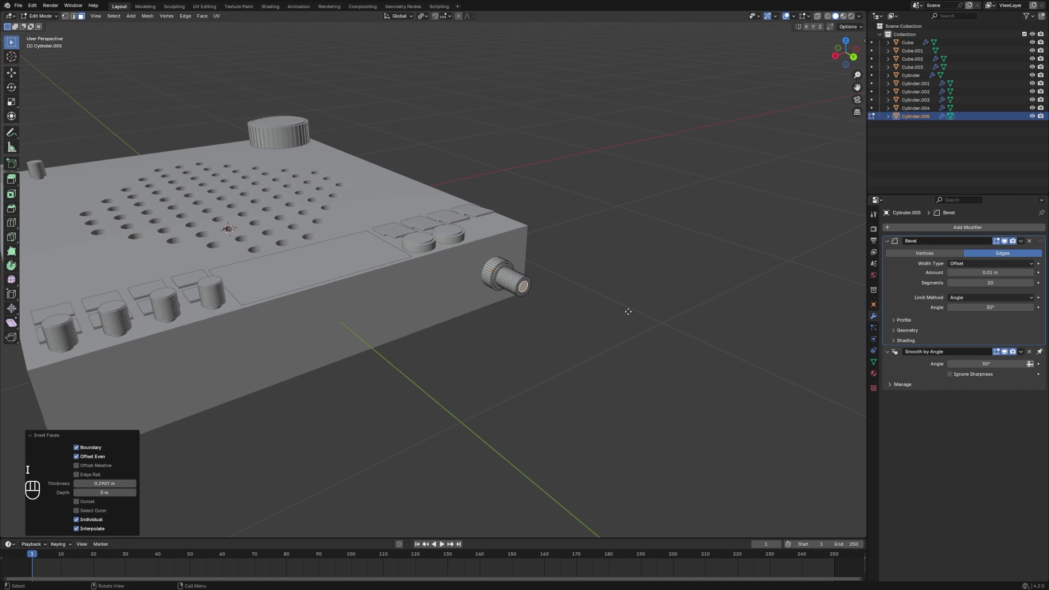
{"action": "key", "text": "e"}
{"action": "right_click", "coordinate": [628, 310]}
{"action": "key", "text": "g"}
{"action": "key", "text": "y"}
{"action": "left_click", "coordinate": [623, 407]}
{"action": "scroll", "coordinate": [628, 403], "scroll_direction": "down", "scroll_amount": 3}
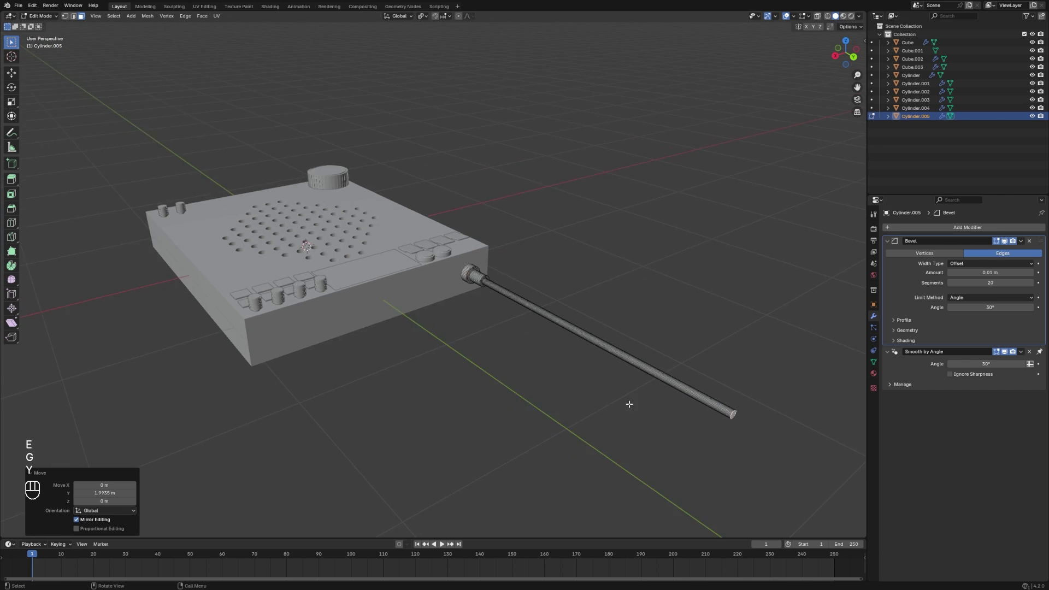
Switch to edge selection and frame the antenna's collar up close at the rear of the device
{"action": "scroll", "coordinate": [492, 306], "scroll_direction": "up", "scroll_amount": 5}
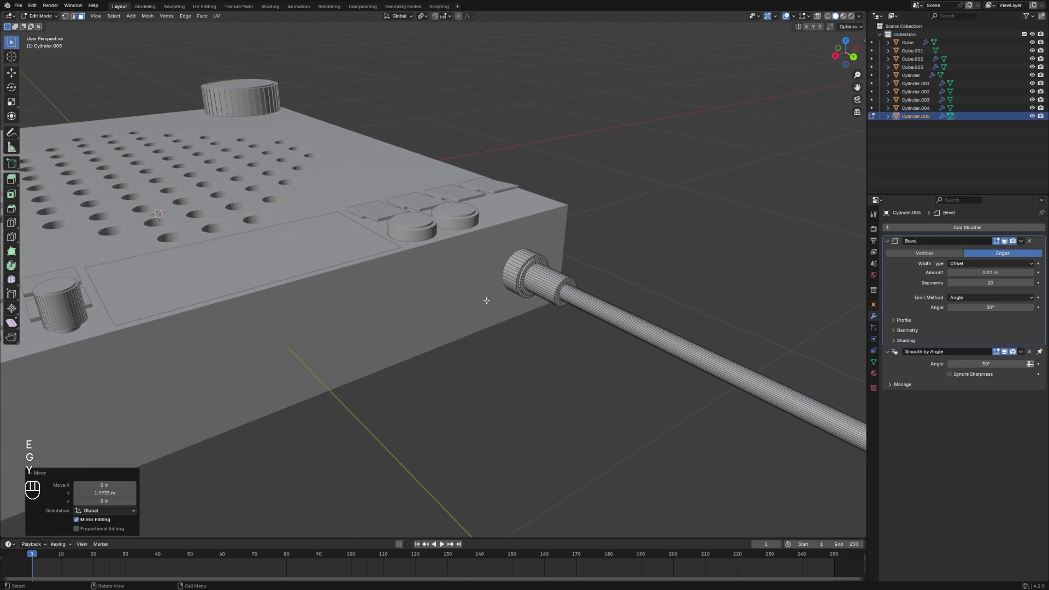
{"action": "left_click", "coordinate": [72, 17]}
{"action": "key", "text": "grave"}
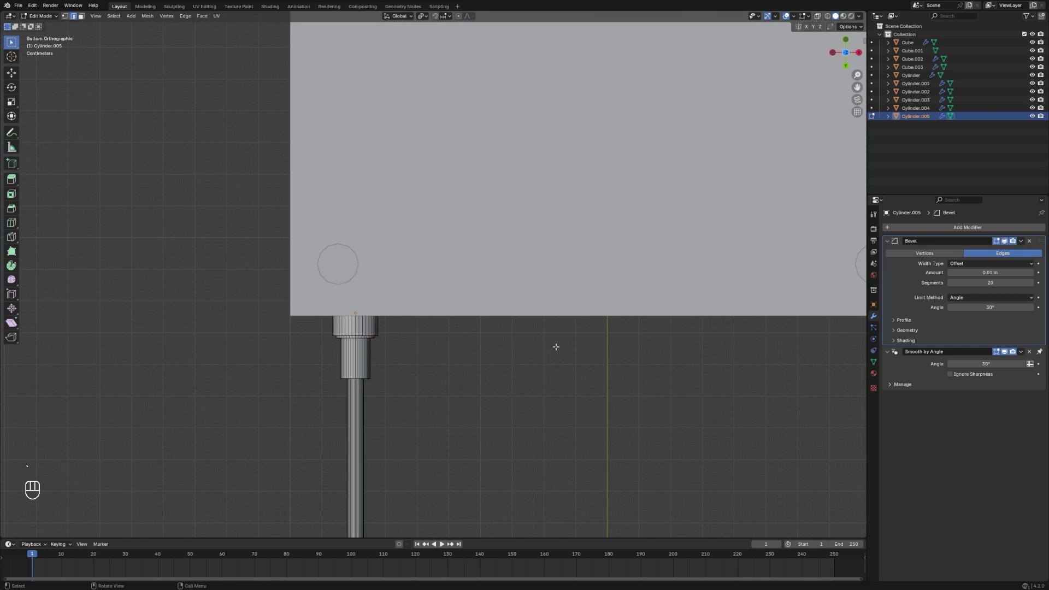
{"action": "key", "text": "grave"}
{"action": "key", "text": "grave"}
{"action": "key", "text": "grave"}
{"action": "middle_click_drag", "start_coordinate": [471, 235], "coordinate": [442, 258]}
{"action": "key", "text": "ctrl+r"}
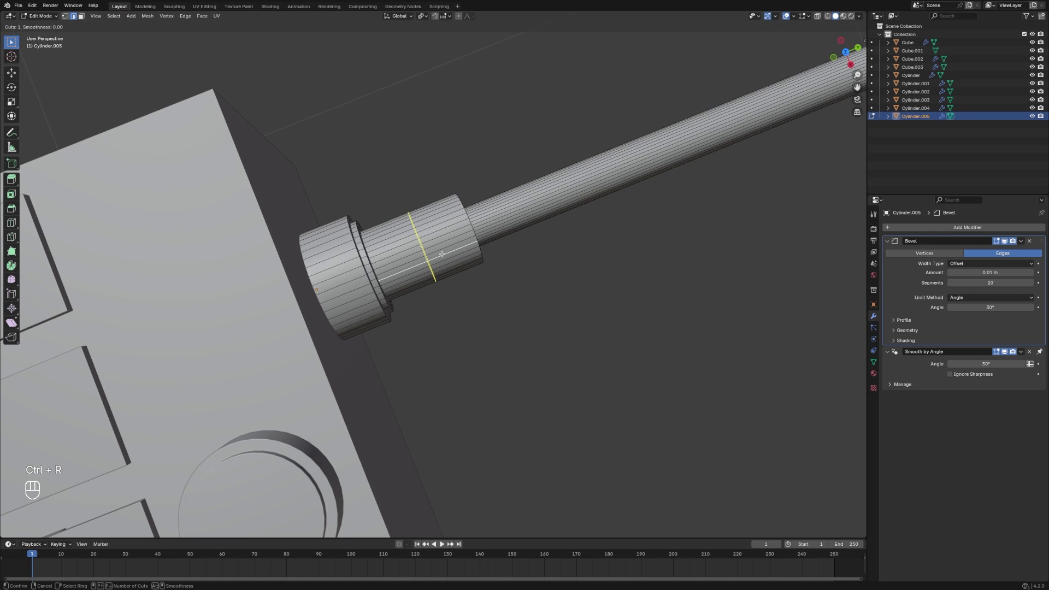
{"action": "left_click", "coordinate": [442, 255]}
{"action": "key", "text": "ctrl+z"}
{"action": "key", "text": "ctrl+z"}
{"action": "key", "text": "ctrl+z"}
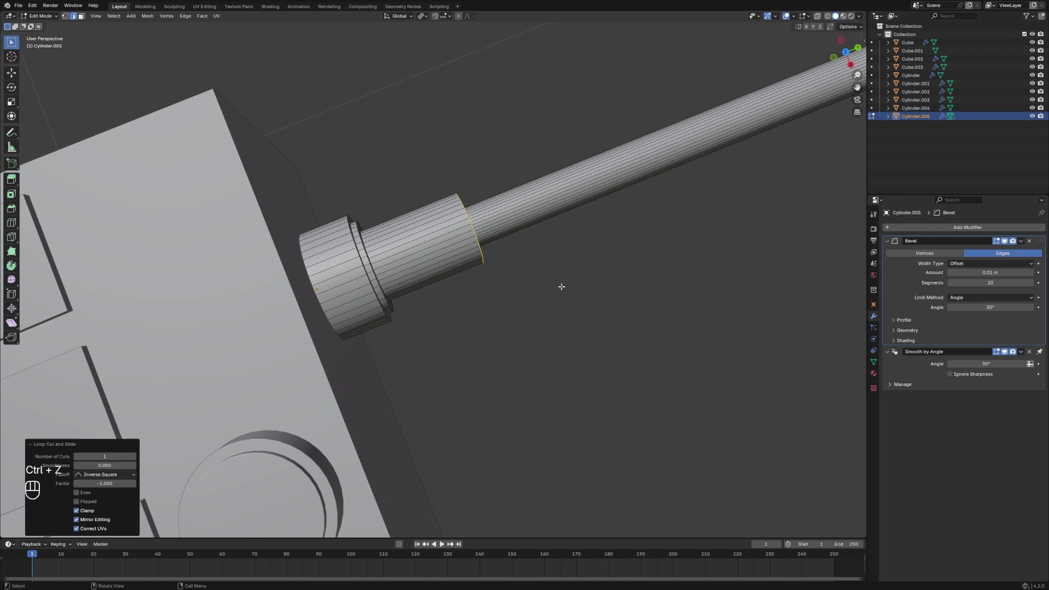
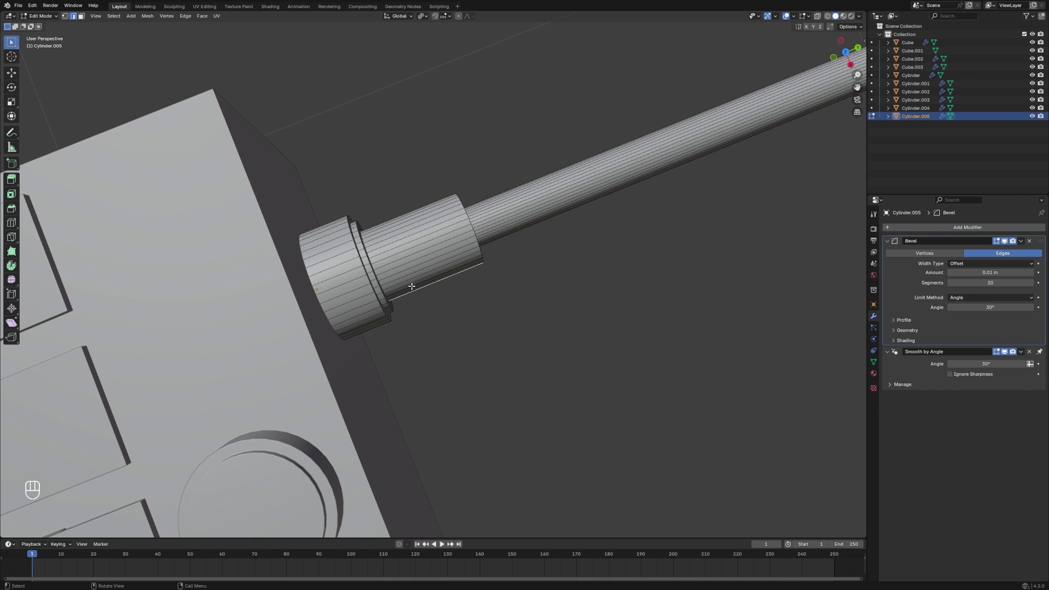
Add 10 evenly spaced, unslid loop cuts around the antenna's collar
{"action": "key", "text": "ctrl+r"}
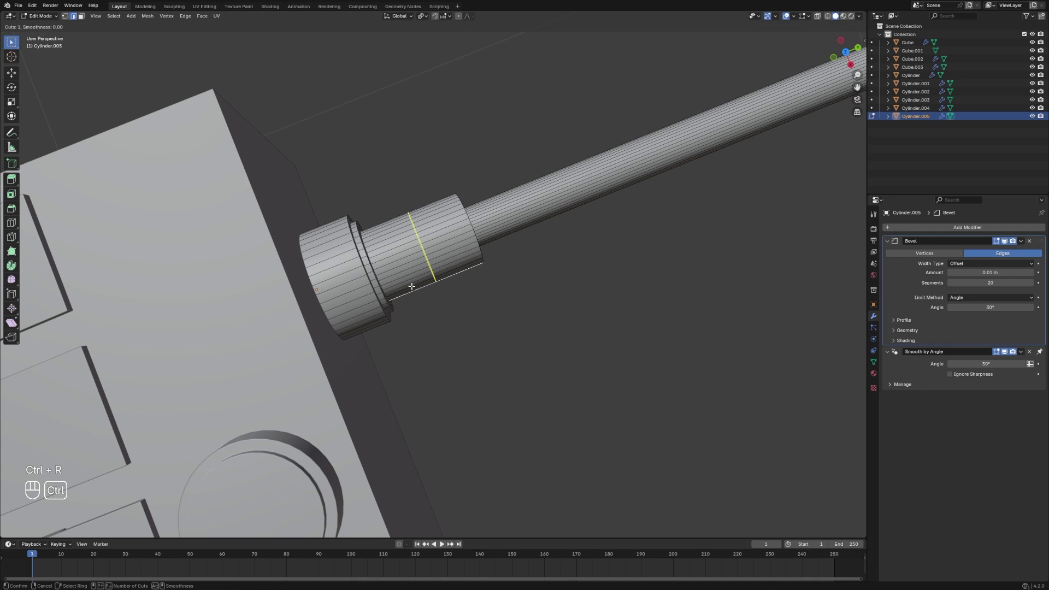
{"action": "scroll", "coordinate": [412, 287], "scroll_direction": "up", "scroll_amount": 9}
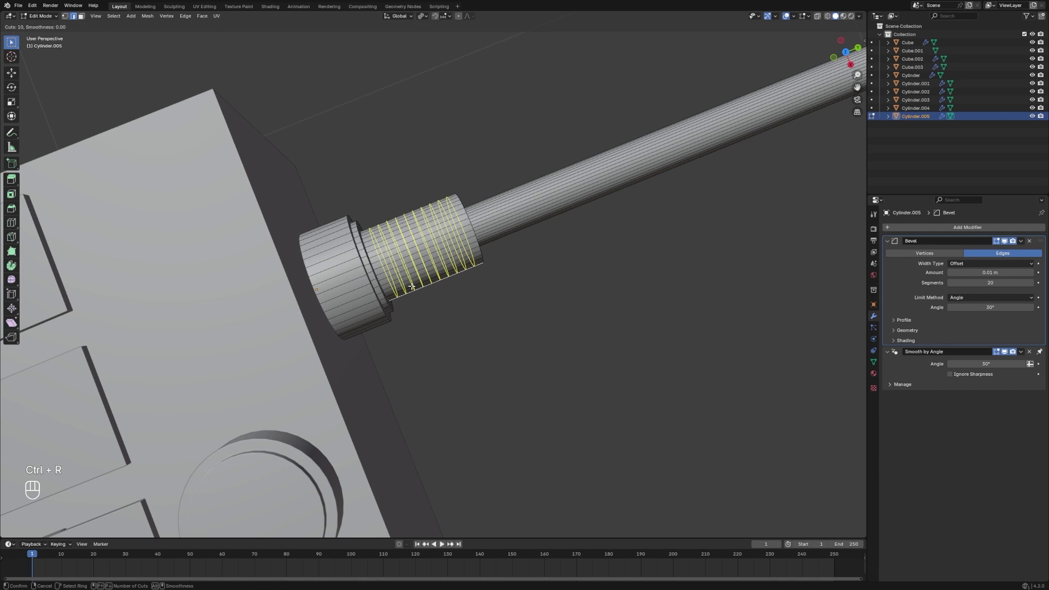
{"action": "left_click", "coordinate": [412, 286]}
{"action": "right_click", "coordinate": [443, 293]}
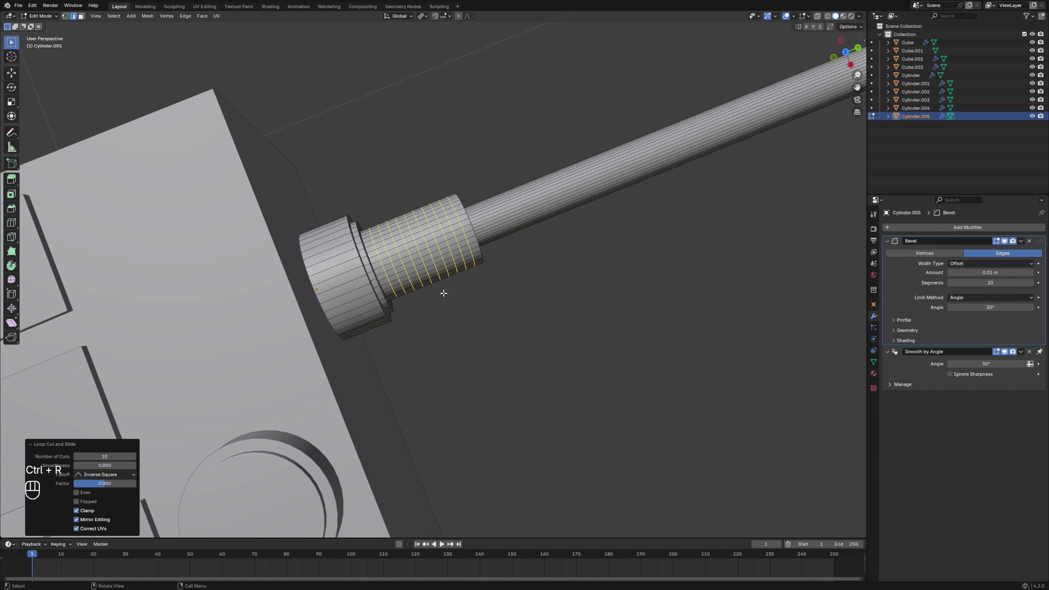
Select five alternating face rings around the collar, scale them up by about 1.03 and again by about 1.11 as raised ribs, and leave Edit Mode
{"action": "left_click", "coordinate": [82, 18]}
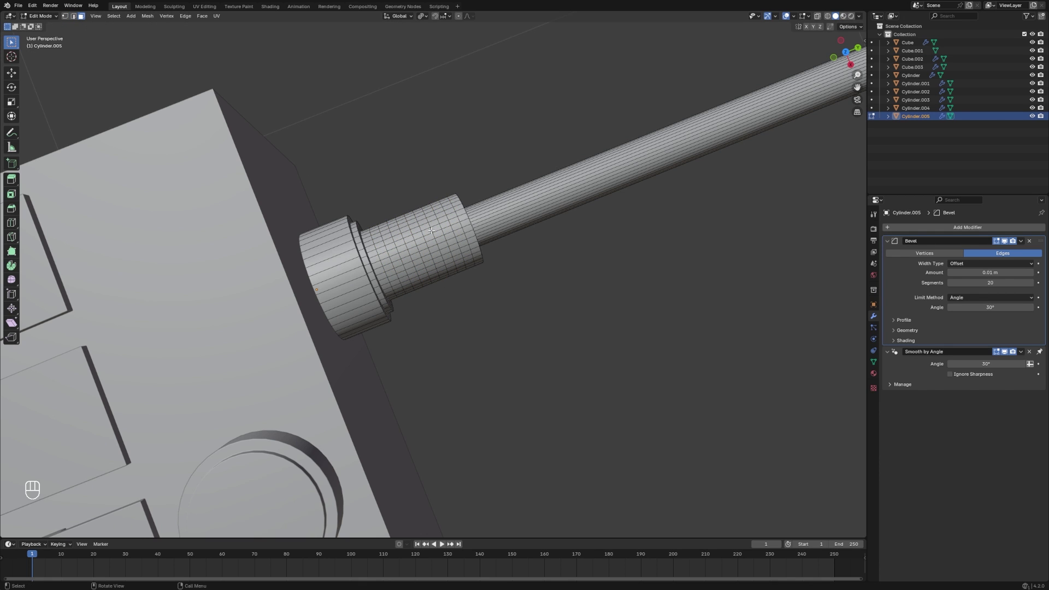
{"action": "left_click", "coordinate": [393, 276], "text": "alt+shift"}
{"action": "left_click", "coordinate": [411, 269], "text": "alt+shift"}
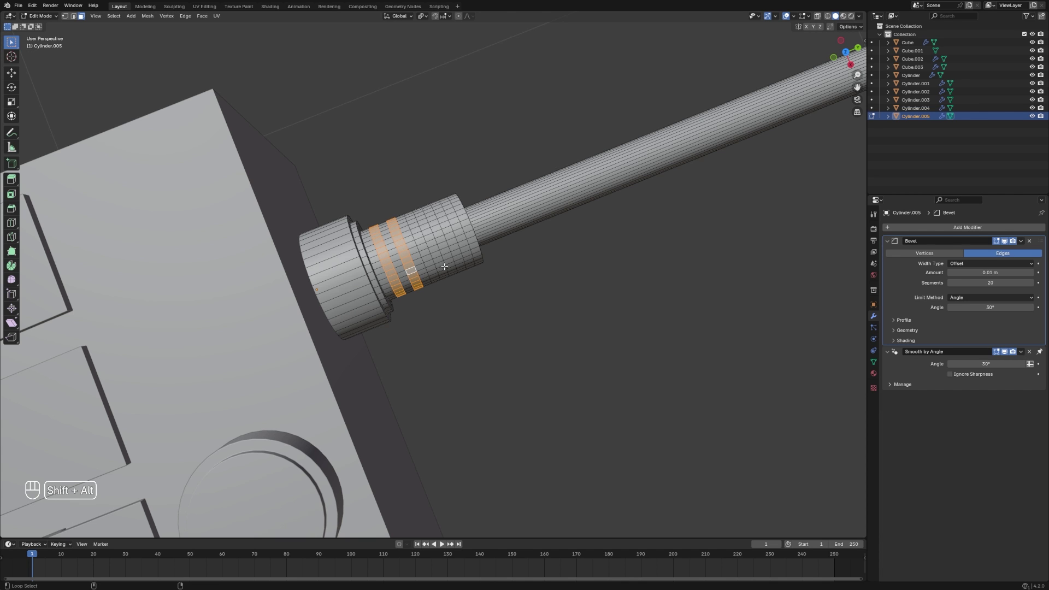
{"action": "left_click", "coordinate": [428, 263], "text": "alt+shift"}
{"action": "left_click", "coordinate": [447, 258], "text": "alt+shift"}
{"action": "left_click", "coordinate": [465, 252], "text": "alt+shift"}
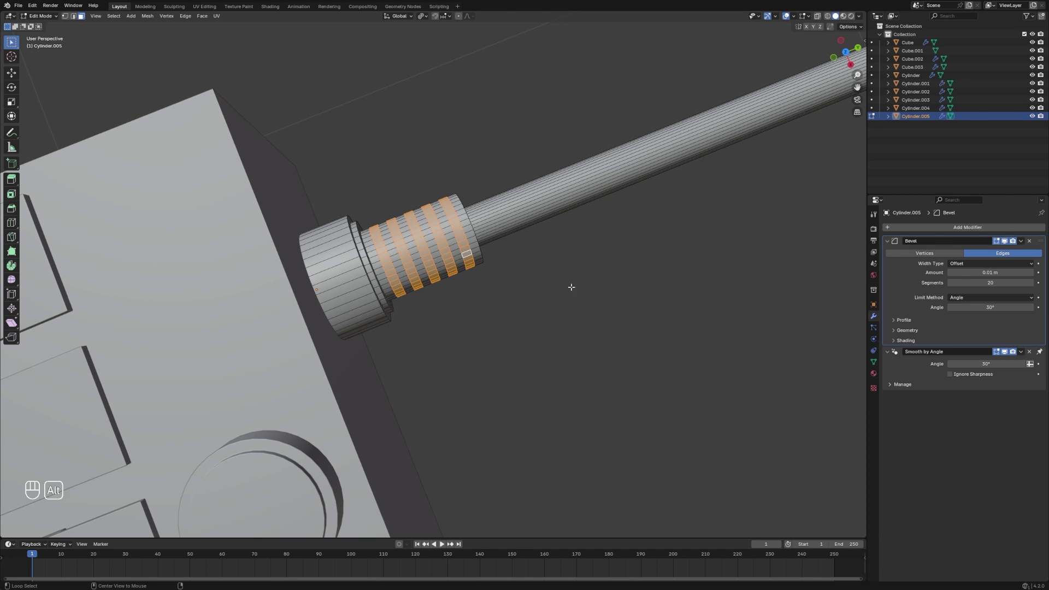
{"action": "middle_click_drag", "start_coordinate": [569, 288], "coordinate": [545, 242]}
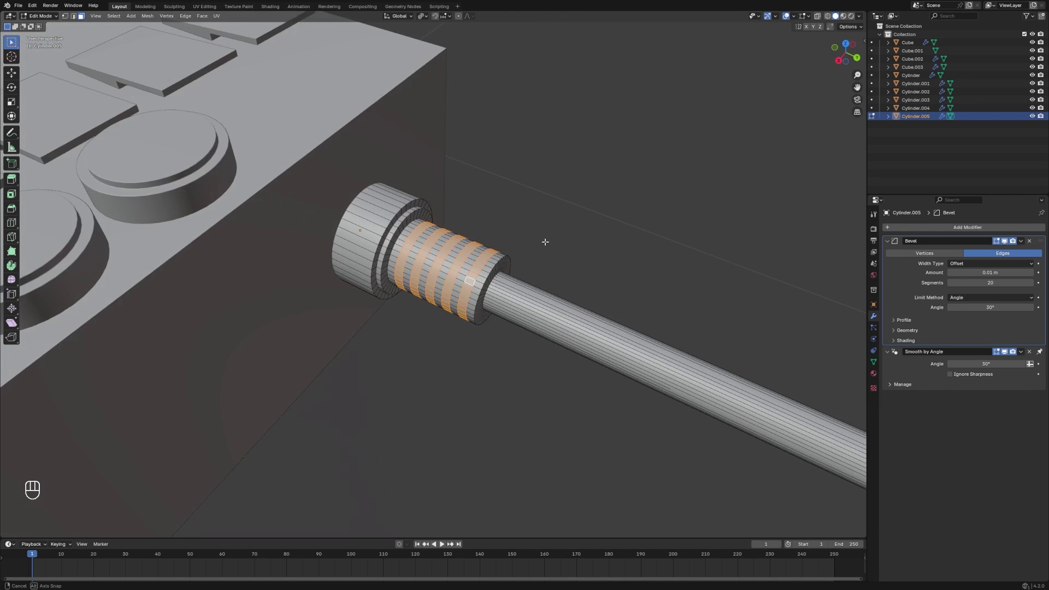
{"action": "key", "text": "s"}
{"action": "left_click", "coordinate": [623, 267]}
{"action": "mouse_move", "coordinate": [628, 273]}
{"action": "middle_mouse_down"}
{"action": "mouse_move", "coordinate": [642, 282]}
{"action": "mouse_move", "coordinate": [612, 277]}
{"action": "middle_mouse_up"}
{"action": "key", "text": "s"}
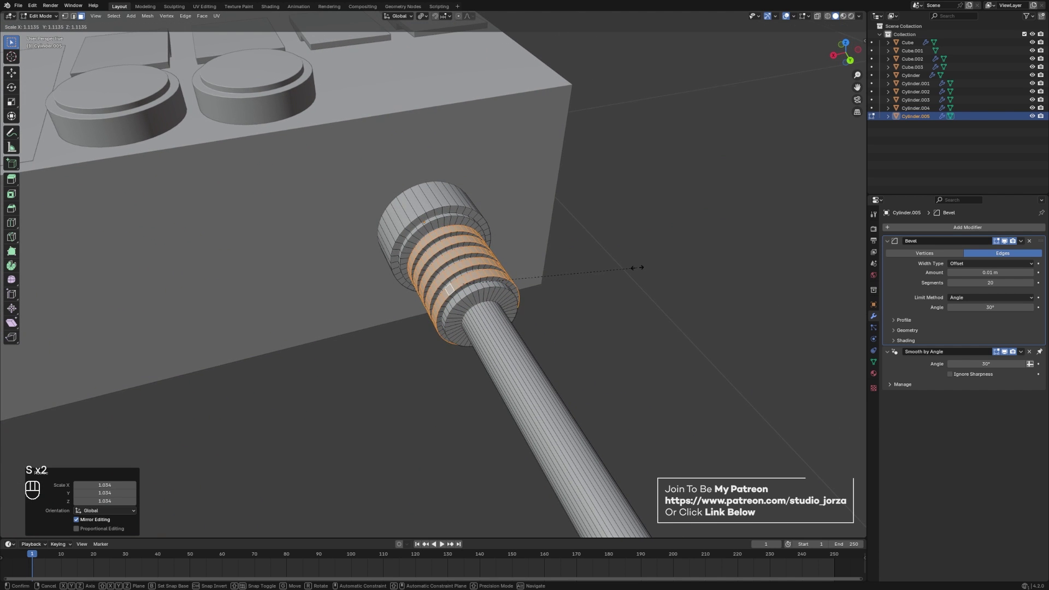
{"action": "left_click", "coordinate": [634, 266]}
{"action": "key", "text": "Tab"}
{"action": "middle_click_drag", "start_coordinate": [634, 266], "coordinate": [595, 264]}
{"action": "scroll", "coordinate": [607, 320], "scroll_direction": "down", "scroll_amount": 3}
{"action": "scroll", "coordinate": [585, 284], "scroll_direction": "down", "scroll_amount": 2}
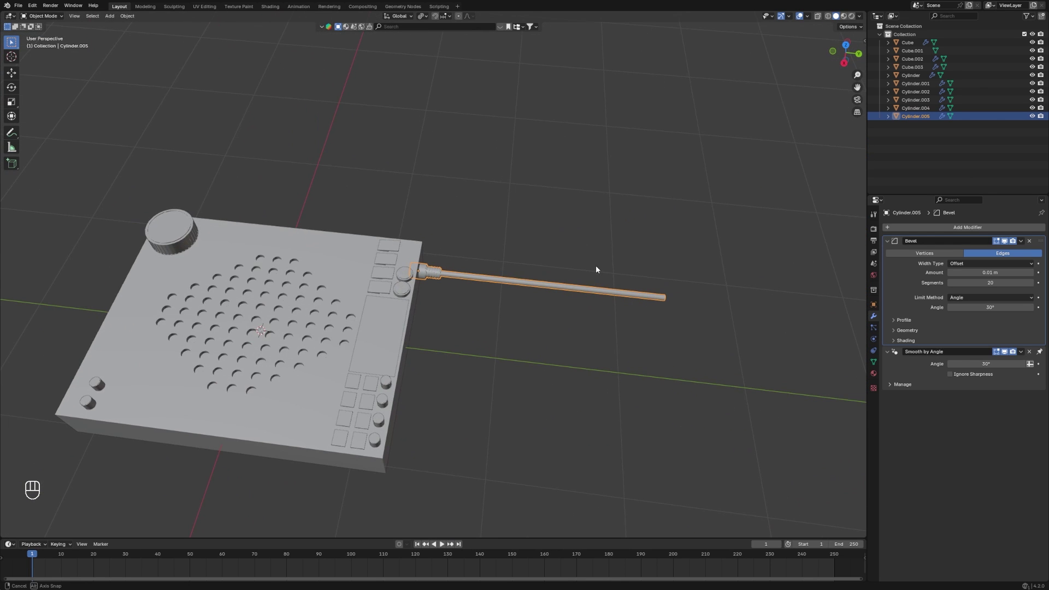
Add a text object at the origin, aligned flat with the top view
{"action": "middle_click_drag", "start_coordinate": [257, 350], "coordinate": [457, 228]}
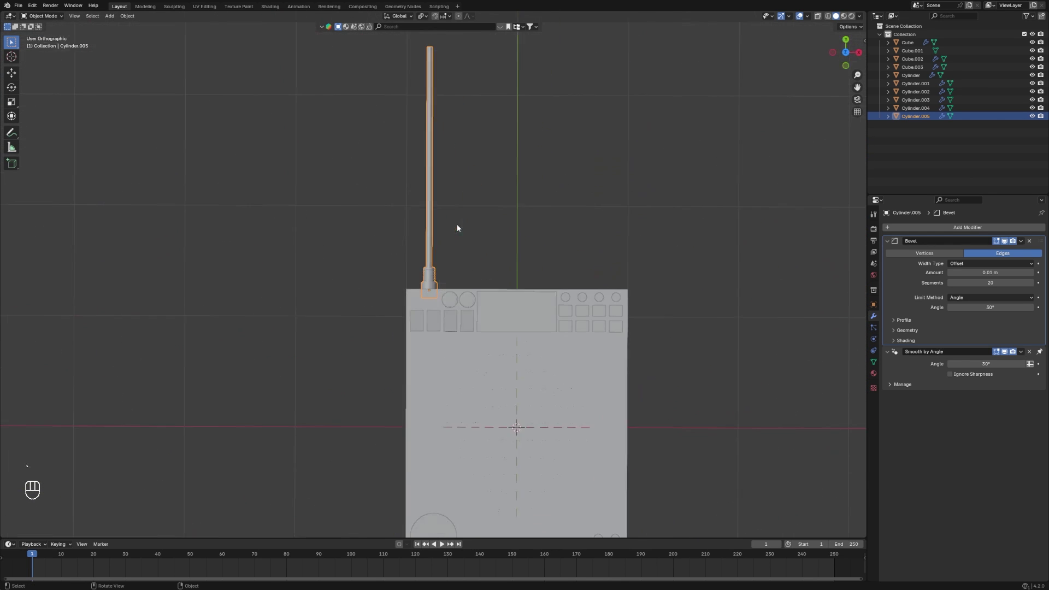
{"action": "left_click", "coordinate": [497, 271]}
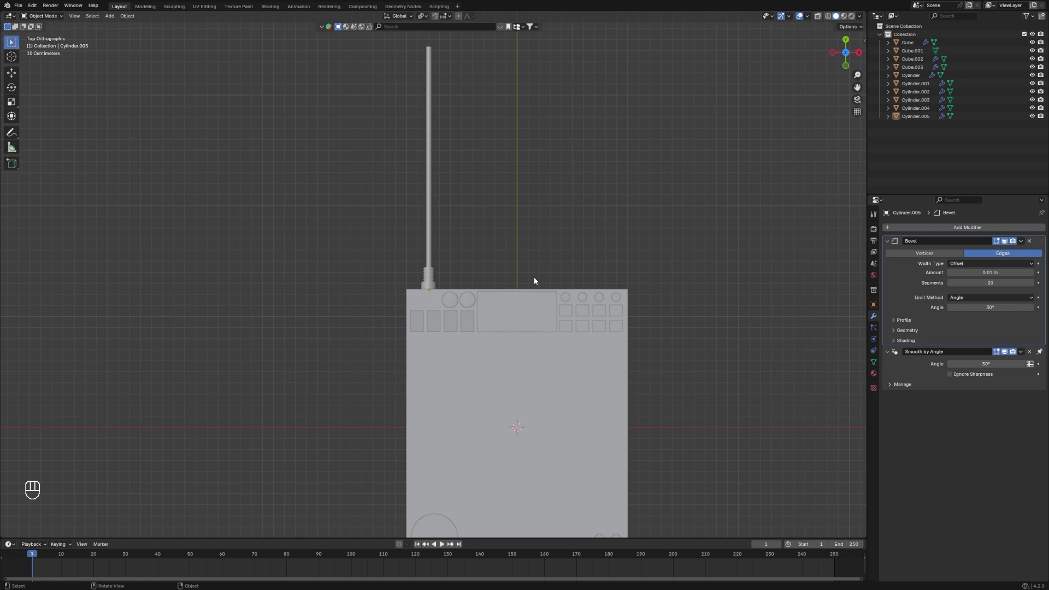
{"action": "scroll", "coordinate": [535, 375], "scroll_direction": "down", "scroll_amount": 3}
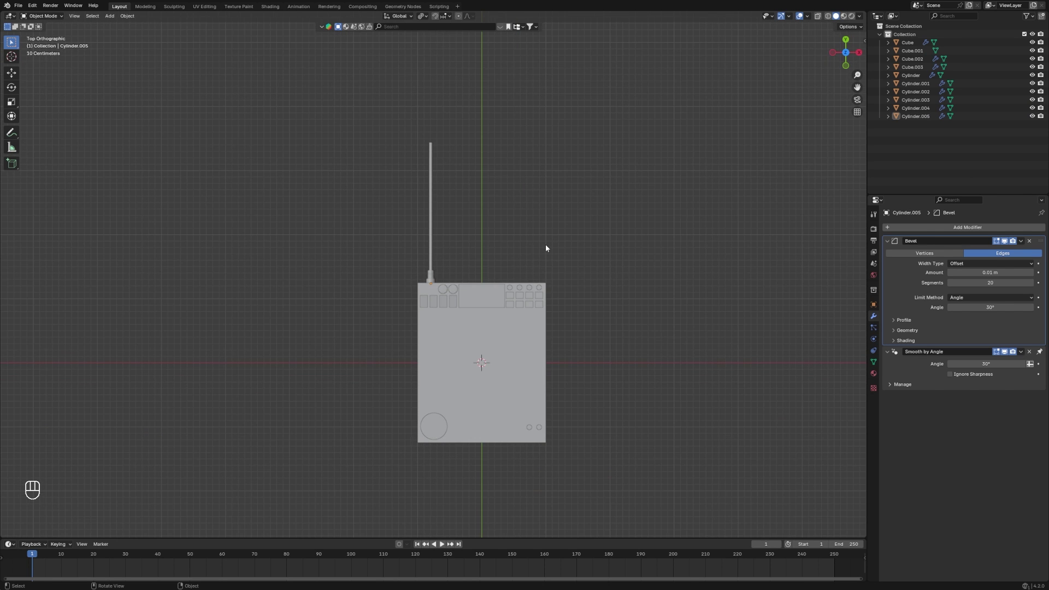
{"action": "key", "text": "shift+a"}
{"action": "left_click", "coordinate": [528, 282]}
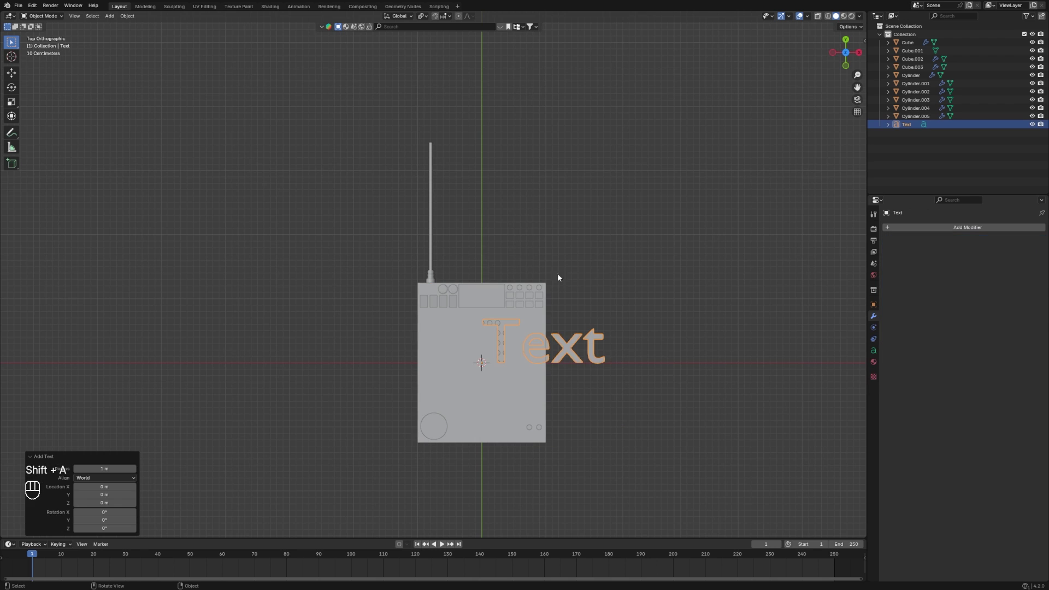
Replace the default wording of the text object with "ARCHOMMEX"
{"action": "key", "text": "Tab"}
{"action": "key", "text": "BackSpace"}
{"action": "key", "text": "BackSpace"}
{"action": "key", "text": "BackSpace"}
{"action": "key", "text": "BackSpace"}
{"action": "key", "text": "BackSpace"}
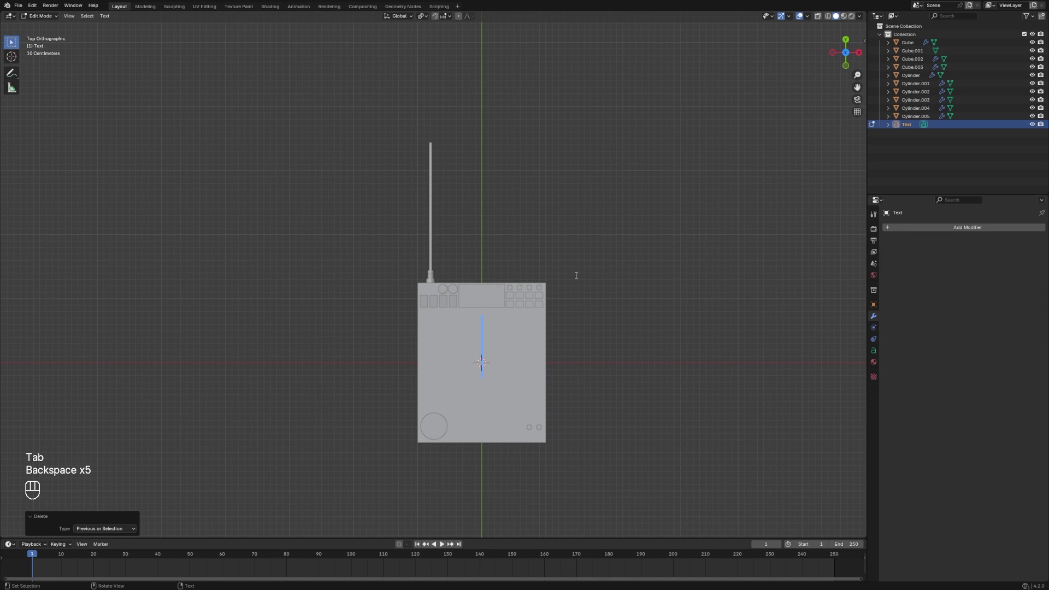
{"action": "type", "text": "ARCHOMMEX"}
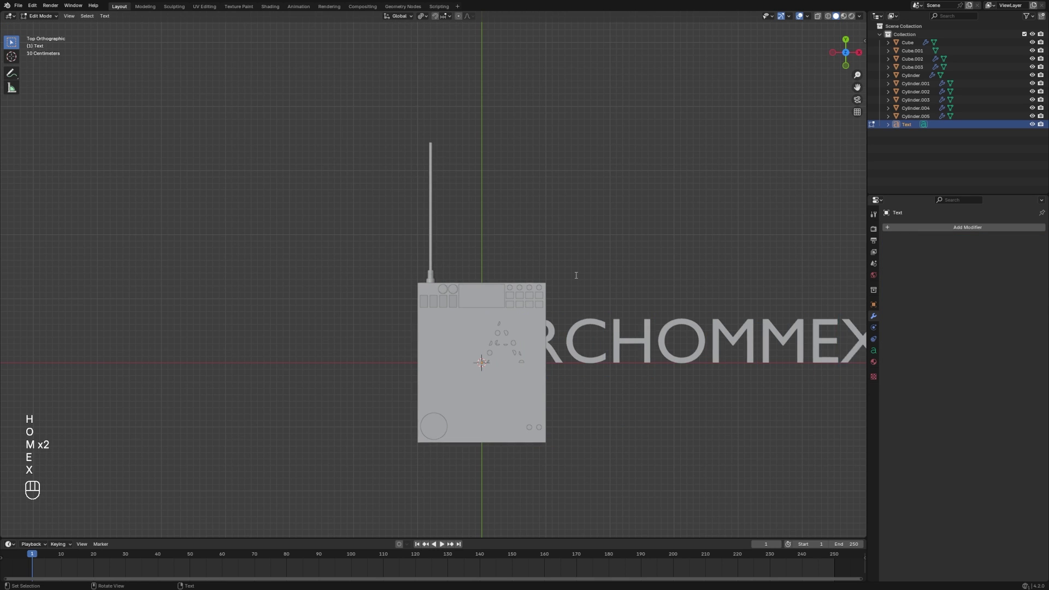
{"action": "key", "text": "Tab"}
Scale the text down and move it about 0.29 m along X and -1.16 m along Y to the body's front corner
{"action": "scroll", "coordinate": [608, 266], "scroll_direction": "down", "scroll_amount": 1}
{"action": "key", "text": "s"}
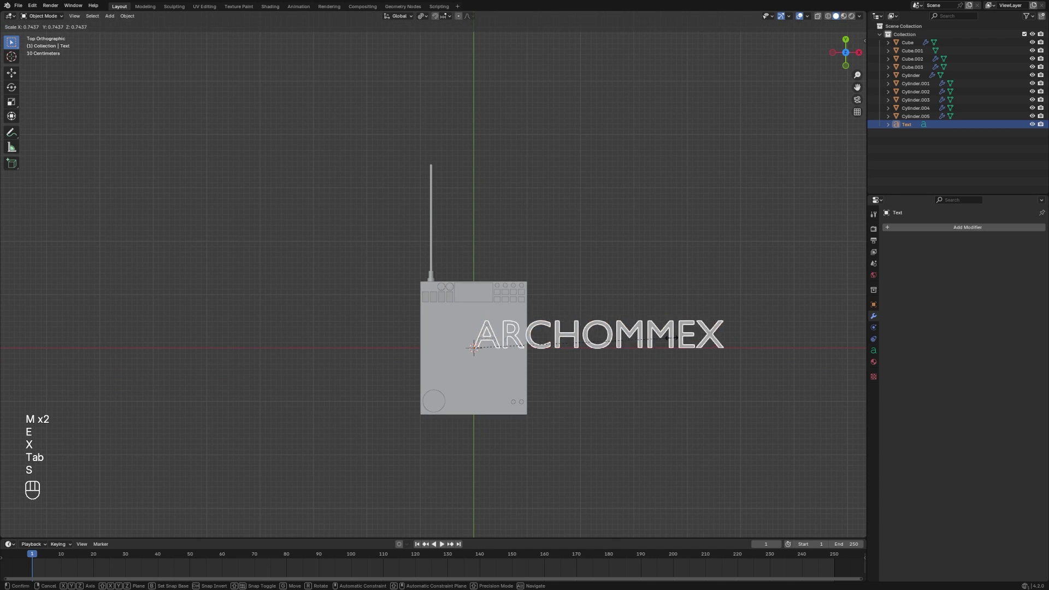
{"action": "left_click", "coordinate": [520, 350]}
{"action": "key", "text": "g"}
{"action": "left_click", "coordinate": [489, 354]}
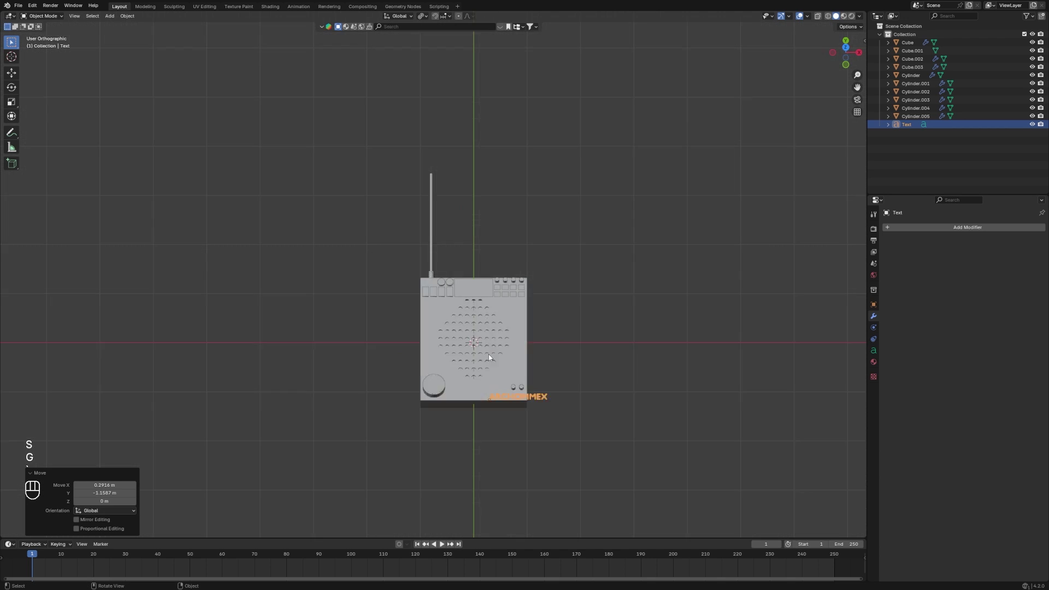
Raise the text about 0.2 m along Z so it sits above the radio's top face
{"action": "key", "text": "KP_1"}
{"action": "key", "text": "KP_Decimal"}
{"action": "key", "text": "g"}
{"action": "key", "text": "z"}
{"action": "left_click", "coordinate": [766, 260]}
Shrink the text further, shift it toward the body's front corner and raise it about 0.034 m along Z
{"action": "key", "text": "s"}
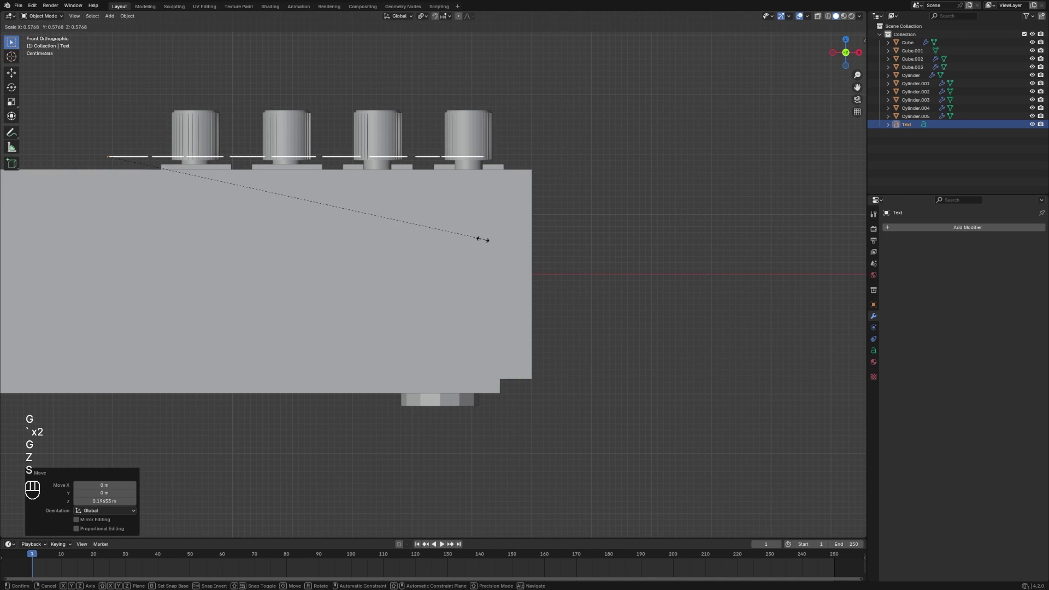
{"action": "left_click", "coordinate": [481, 236]}
{"action": "key", "text": "g"}
{"action": "left_click", "coordinate": [514, 256]}
{"action": "key", "text": "g"}
{"action": "key", "text": "z"}
{"action": "left_click", "coordinate": [542, 236]}
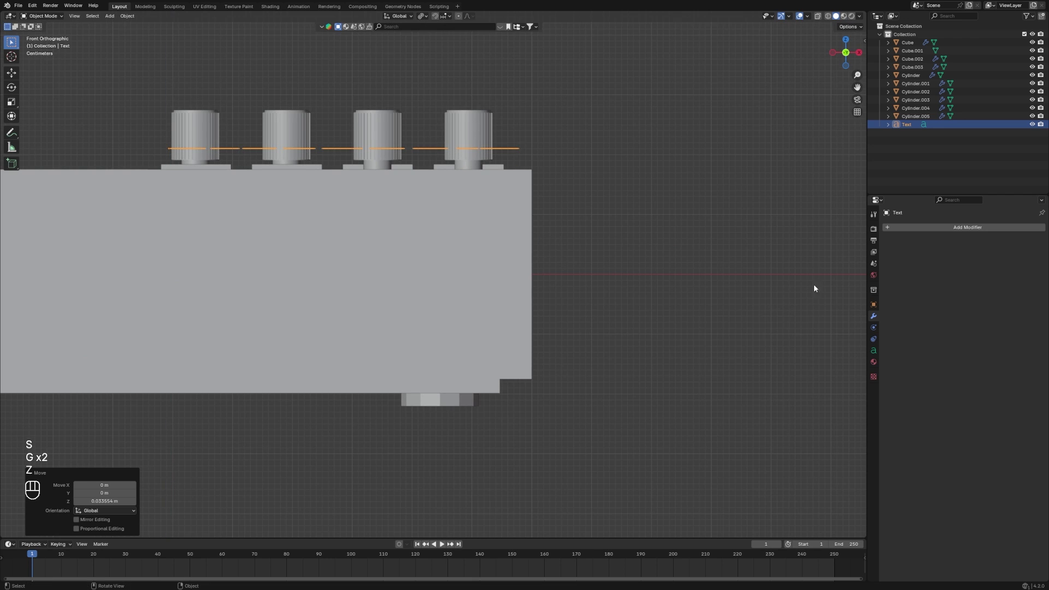
Set the text's geometry extrusion to 0.04 m
{"action": "left_click", "coordinate": [978, 227]}
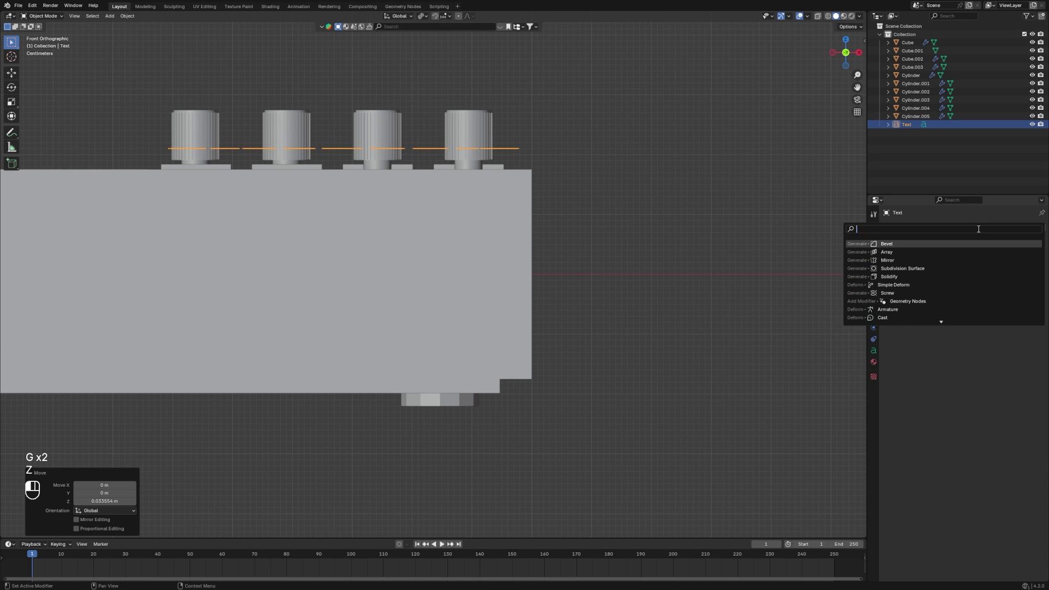
{"action": "left_click", "coordinate": [874, 351]}
{"action": "left_click", "coordinate": [954, 314]}
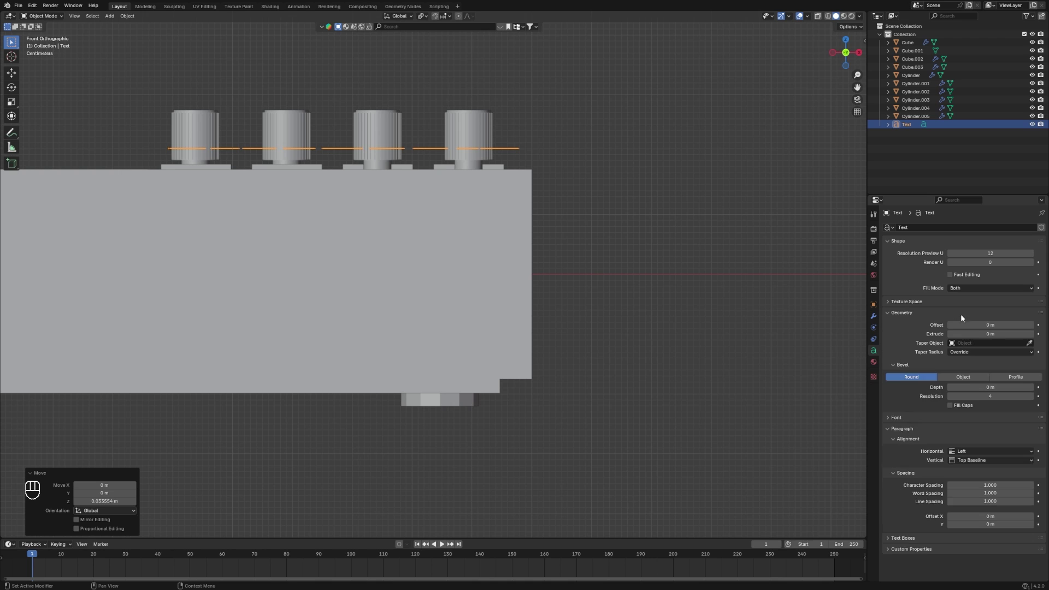
{"action": "left_click", "coordinate": [1032, 334]}
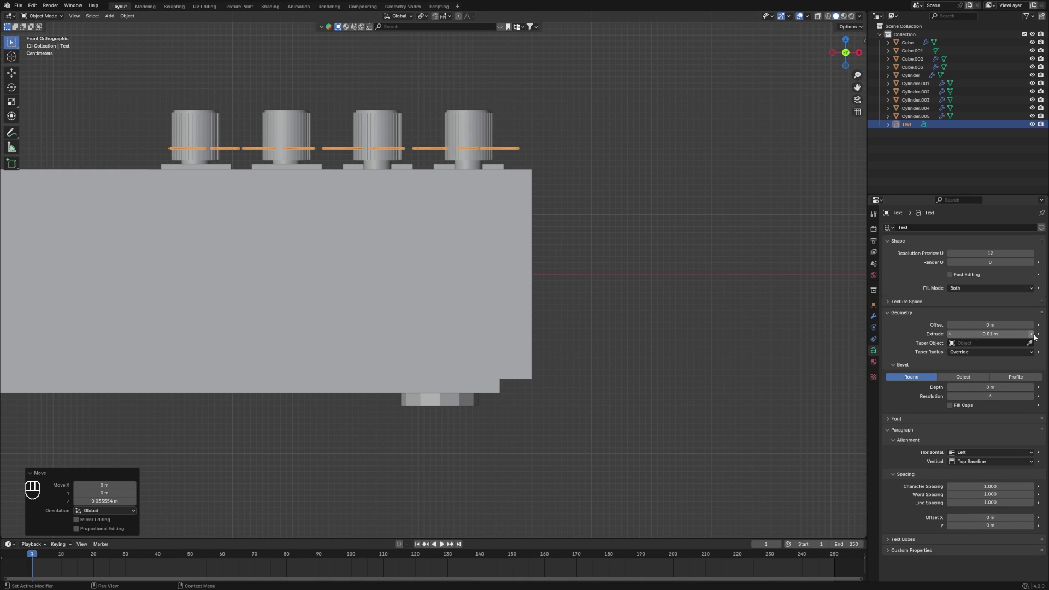
{"action": "left_click", "coordinate": [1032, 334]}
{"action": "left_click", "coordinate": [1032, 334]}
{"action": "left_click", "coordinate": [1032, 334]}
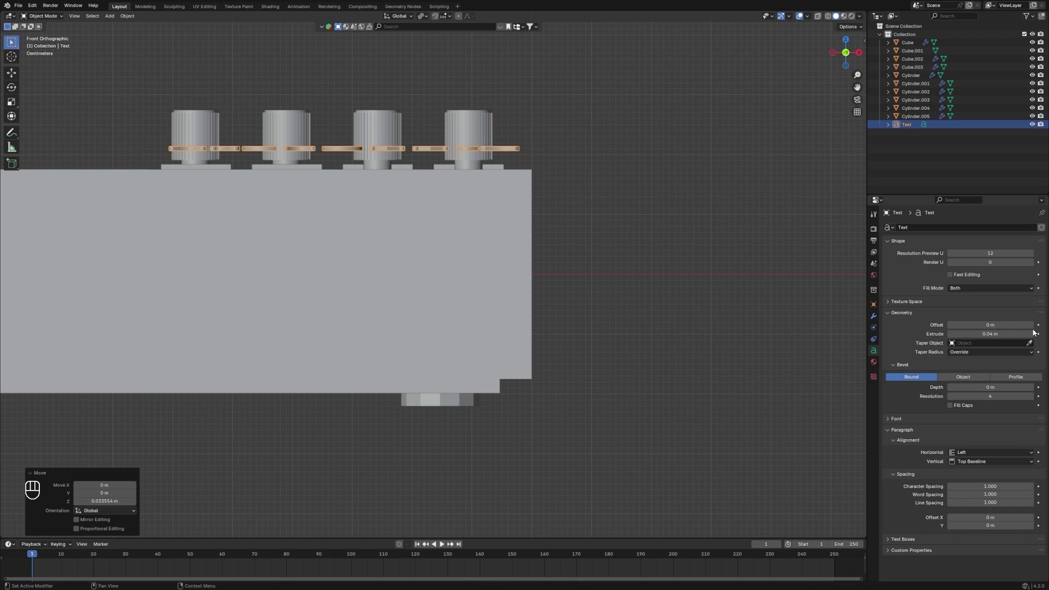
Set the text's bevel depth to 0.01 m and inspect the lettering edges
{"action": "left_click", "coordinate": [1032, 387]}
{"action": "middle_click_drag", "start_coordinate": [525, 164], "coordinate": [529, 276]}
{"action": "scroll", "coordinate": [438, 197], "scroll_direction": "up", "scroll_amount": 8}
{"action": "middle_click_drag", "start_coordinate": [438, 197], "coordinate": [459, 188]}
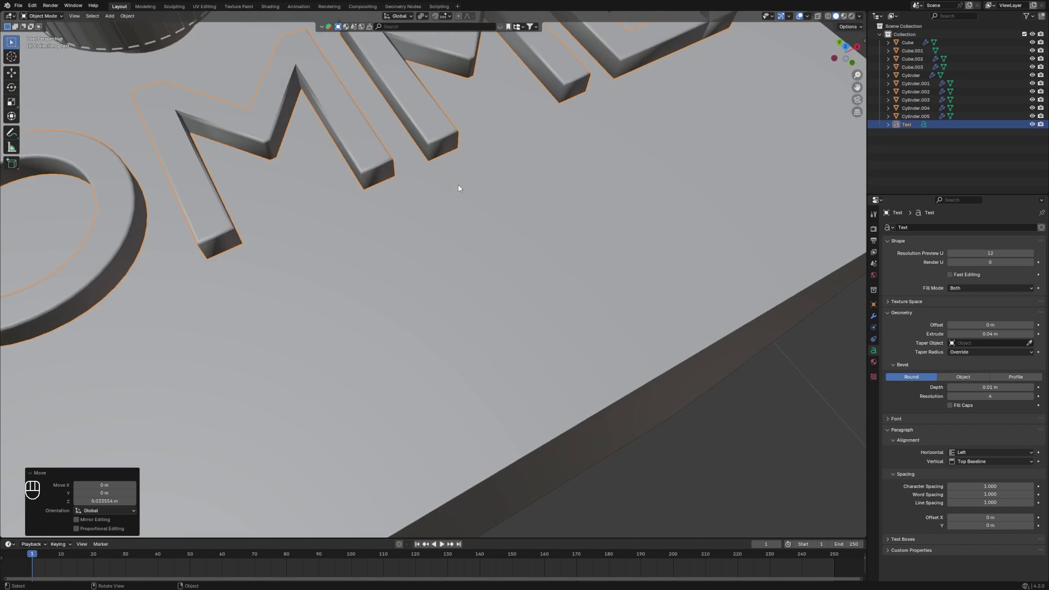
{"action": "scroll", "coordinate": [416, 219], "scroll_direction": "down", "scroll_amount": 4}
{"action": "middle_click_drag", "start_coordinate": [450, 256], "coordinate": [710, 311]}
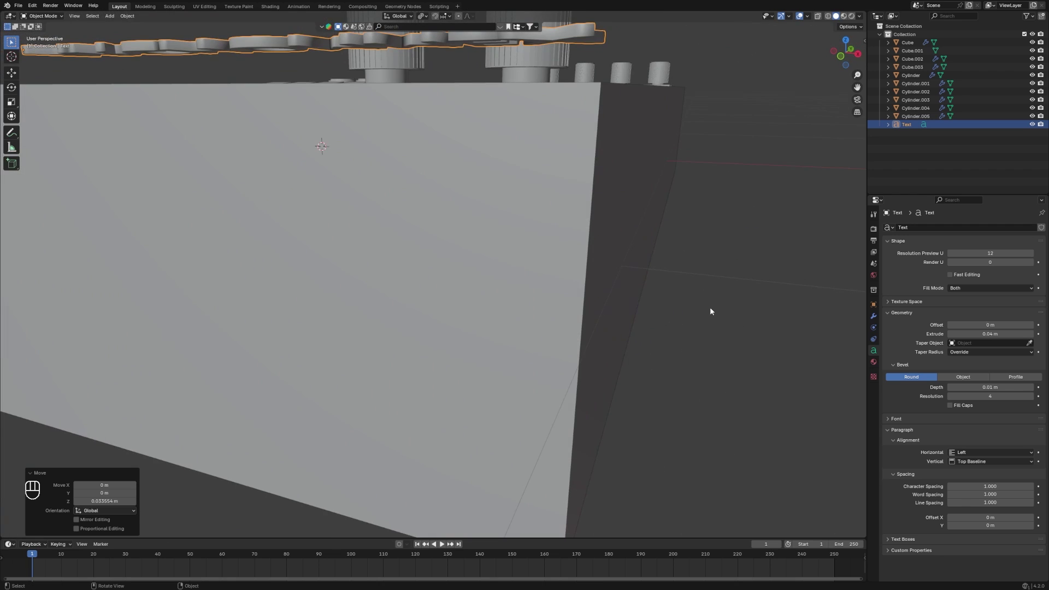
Load Dubai Bold from the Windows fonts folder as the text's regular font
{"action": "left_click", "coordinate": [891, 313]}
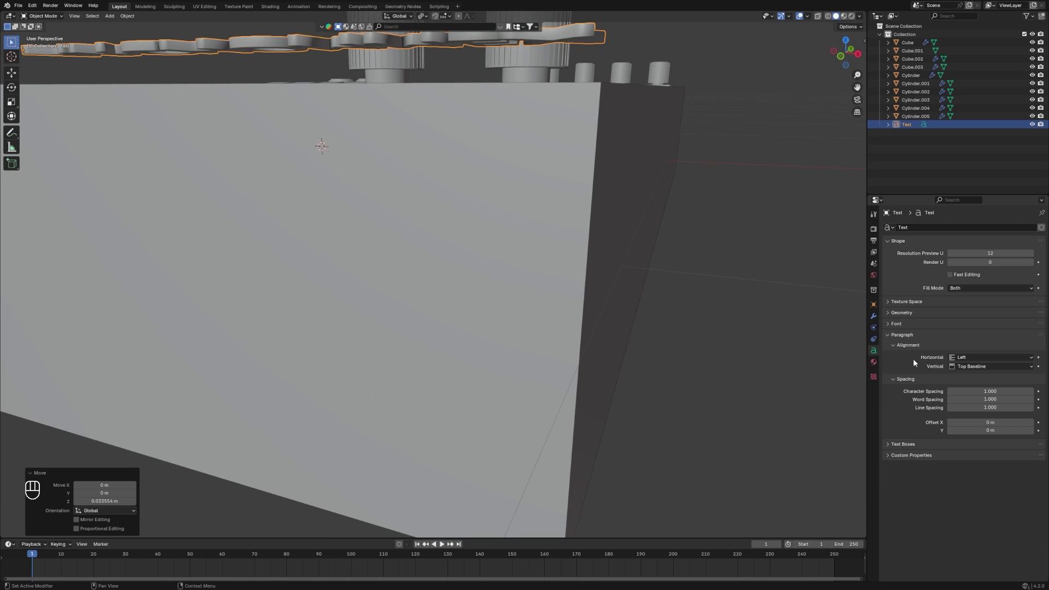
{"action": "left_click", "coordinate": [921, 324]}
{"action": "left_click", "coordinate": [1030, 336]}
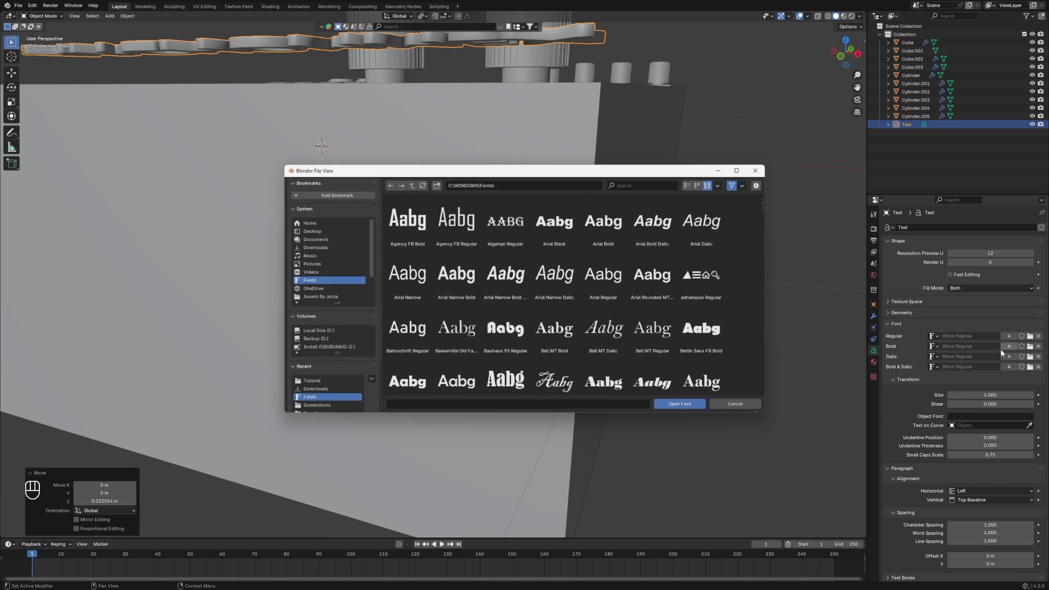
{"action": "left_click", "coordinate": [651, 184]}
{"action": "type", "text": "DUAB"}
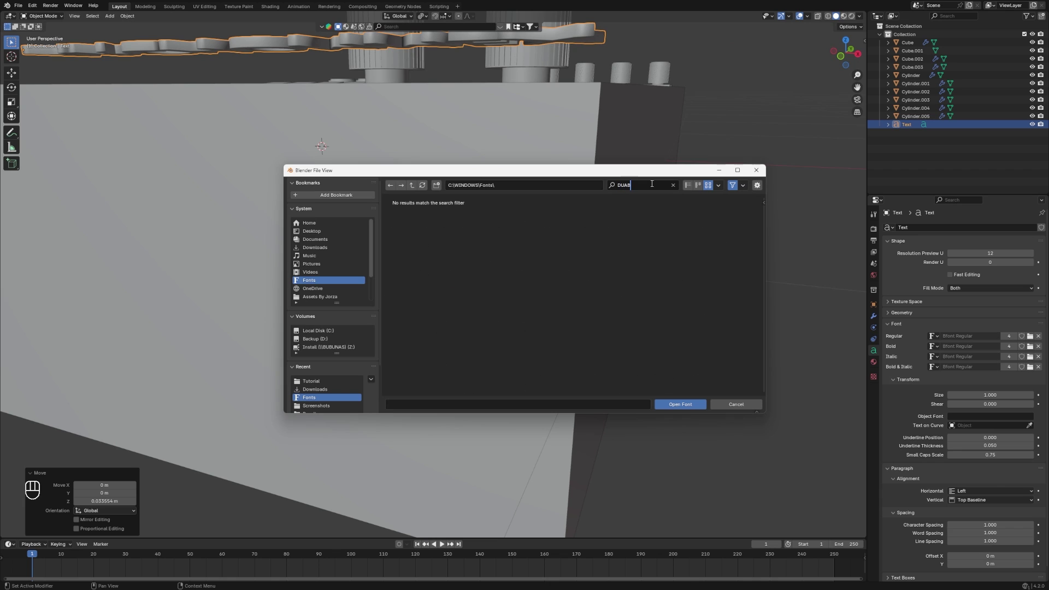
{"action": "key", "text": "BackSpace"}
{"action": "key", "text": "BackSpace"}
{"action": "key", "text": "BackSpace"}
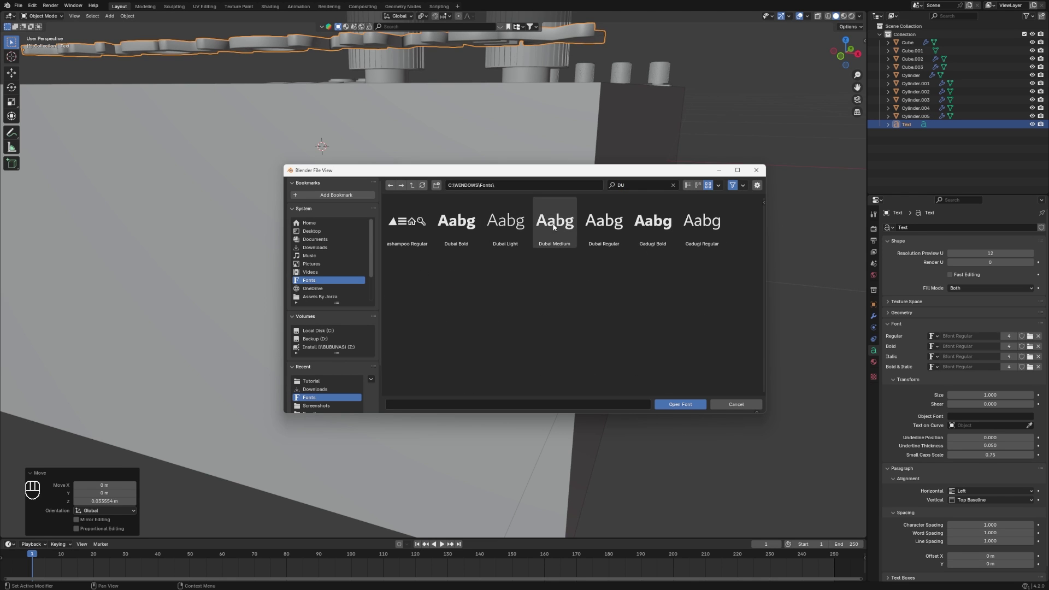
{"action": "left_click", "coordinate": [456, 227]}
{"action": "left_click", "coordinate": [680, 405]}
Align the text beneath the two small knobs, moving it about 0.206 m along X and 0.008 m along Y
{"action": "key", "text": "KP_1"}
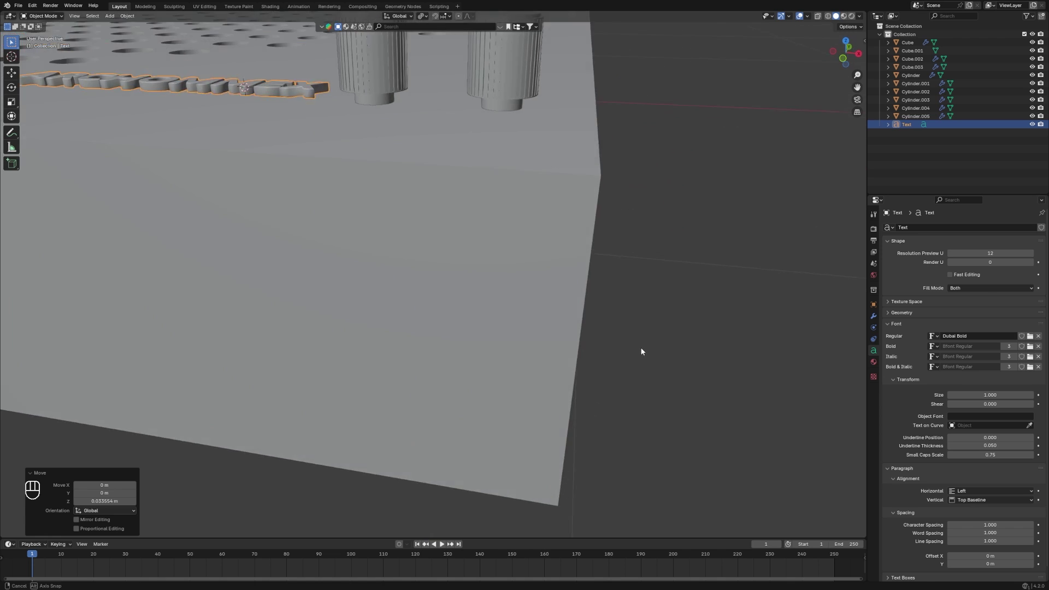
{"action": "key", "text": "grave"}
{"action": "key", "text": "g"}
{"action": "key", "text": "x"}
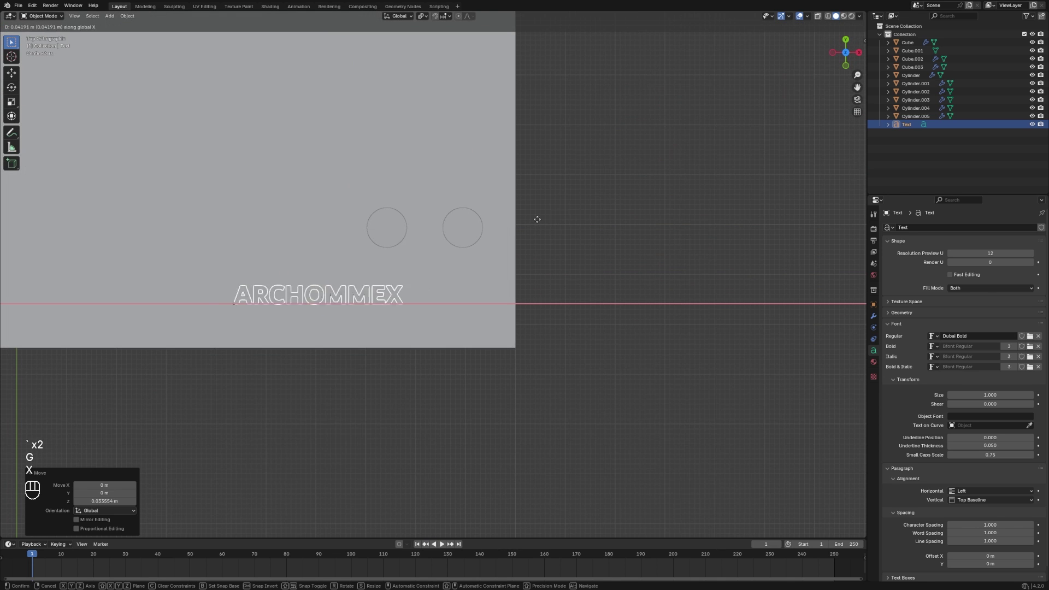
{"action": "left_click", "coordinate": [605, 219]}
{"action": "key", "text": "f"}
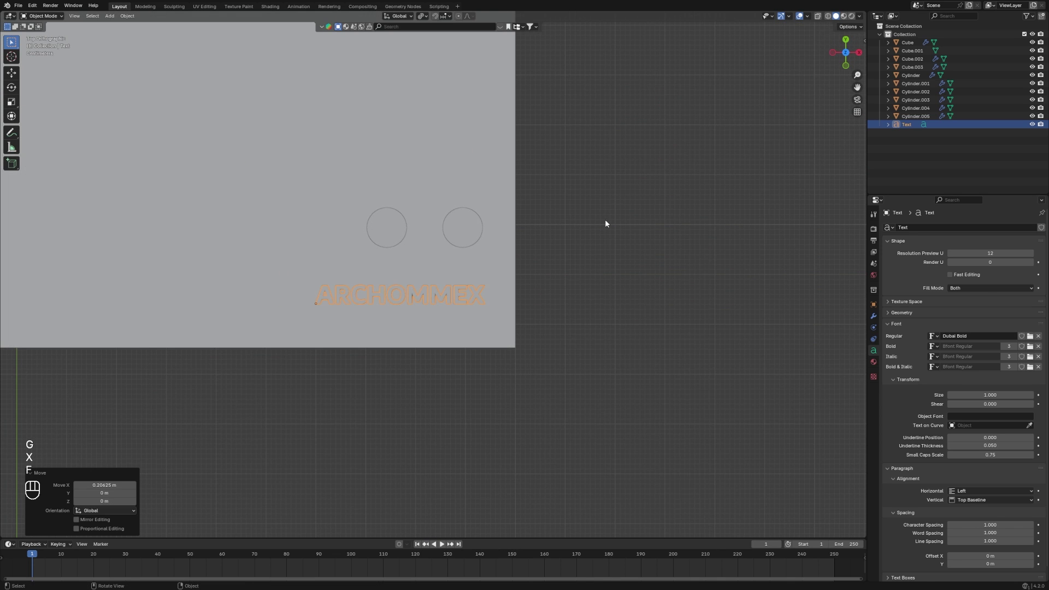
{"action": "key", "text": "g"}
{"action": "key", "text": "y"}
{"action": "left_click", "coordinate": [606, 216]}
Lower the text about 0.033 m along Z so it rests on the radio's top face
{"action": "key", "text": "grave"}
{"action": "key", "text": "g"}
{"action": "key", "text": "z"}
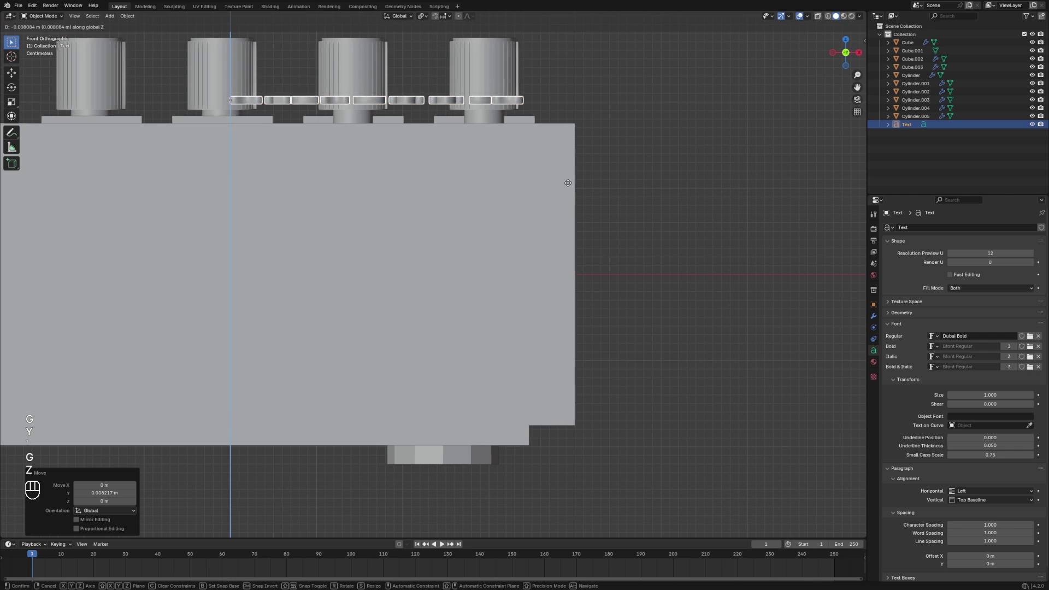
{"action": "left_click", "coordinate": [574, 204]}
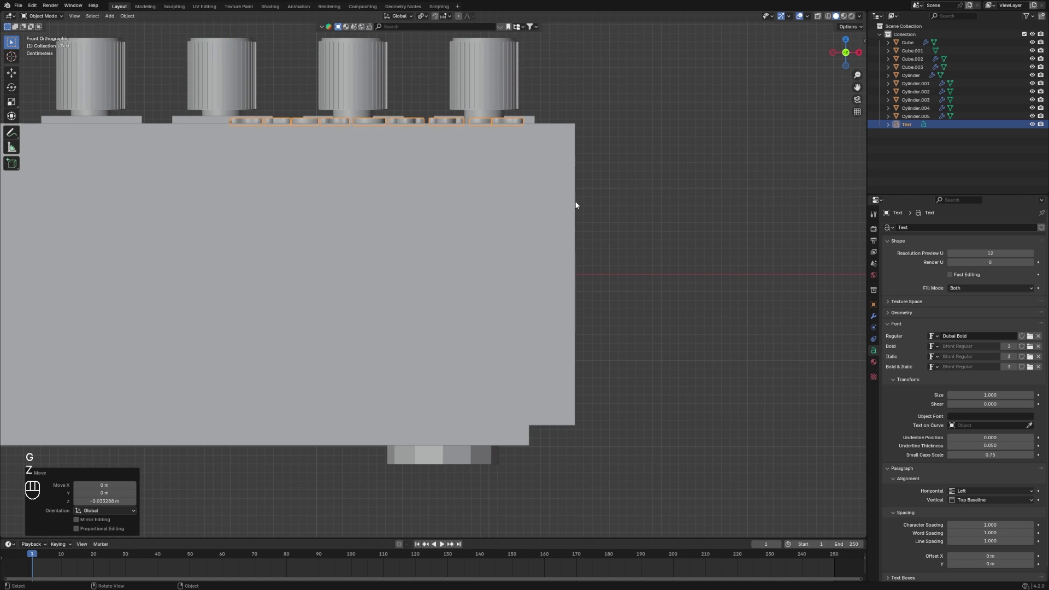
{"action": "key", "text": "grave"}
{"action": "scroll", "coordinate": [575, 152], "scroll_direction": "down", "scroll_amount": 2}
{"action": "middle_click_drag", "start_coordinate": [591, 218], "coordinate": [536, 179]}
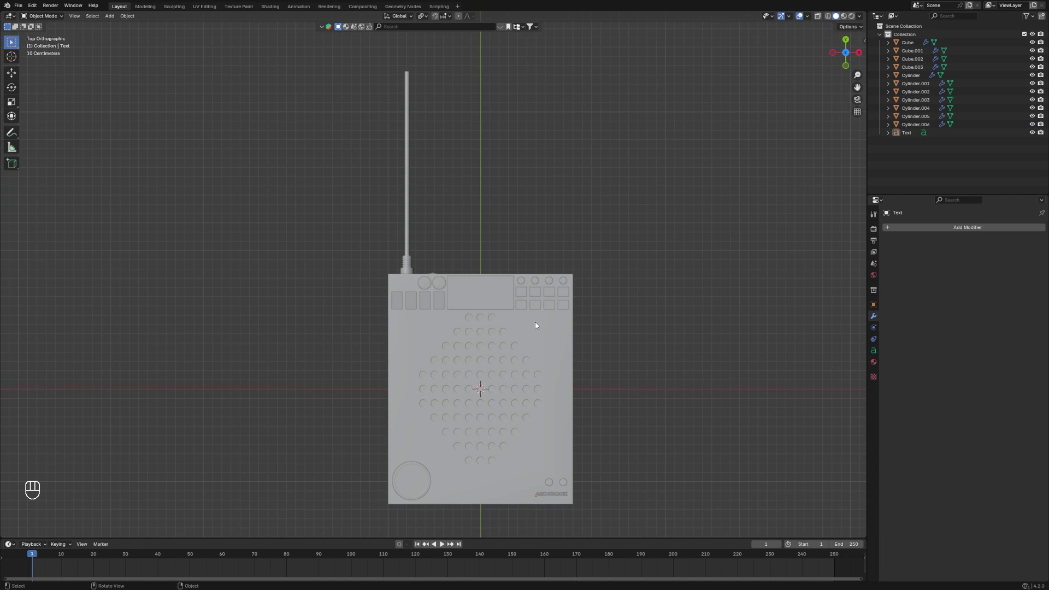
Add a cylinder at the body's centre and scale it to about 0.837 to span the speaker holes
{"action": "middle_click_drag", "start_coordinate": [534, 323], "coordinate": [683, 386]}
{"action": "left_click", "coordinate": [534, 350]}
{"action": "key", "text": "grave"}
{"action": "key", "text": "shift+a"}
{"action": "mouse_move", "coordinate": [661, 296]}
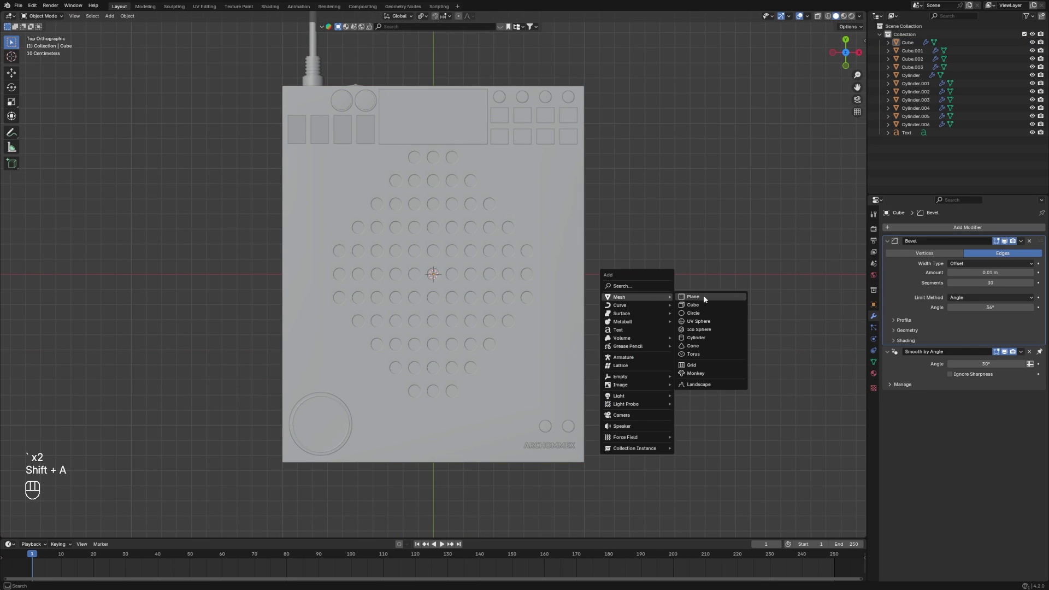
{"action": "left_click", "coordinate": [697, 337]}
{"action": "key", "text": "s"}
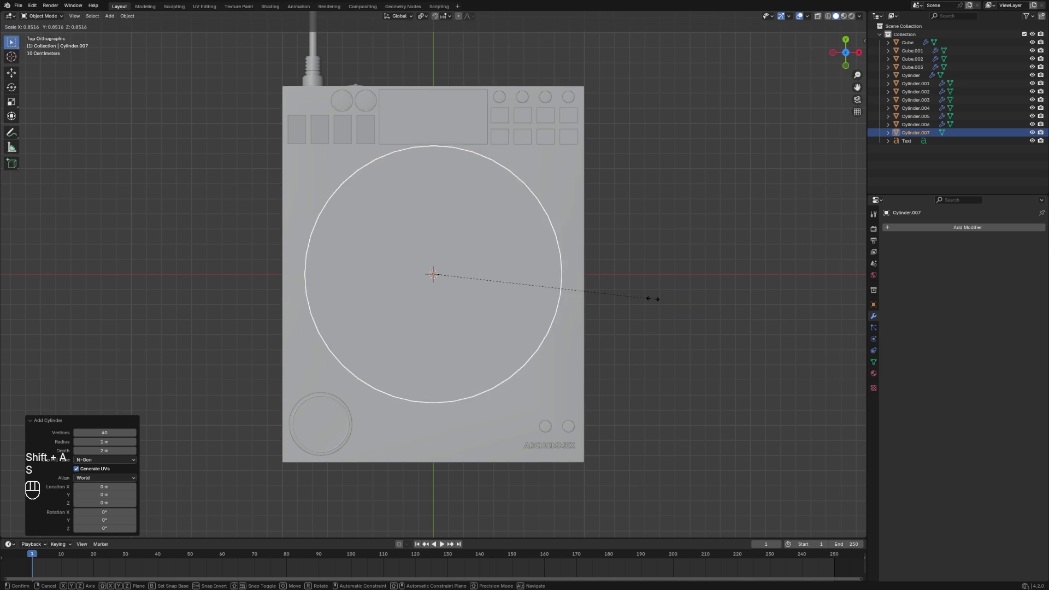
{"action": "left_click", "coordinate": [654, 295]}
Flatten the cylinder along Z to fit within the body's thickness and apply Shade Auto Smooth
{"action": "middle_click_drag", "start_coordinate": [653, 295], "coordinate": [590, 260]}
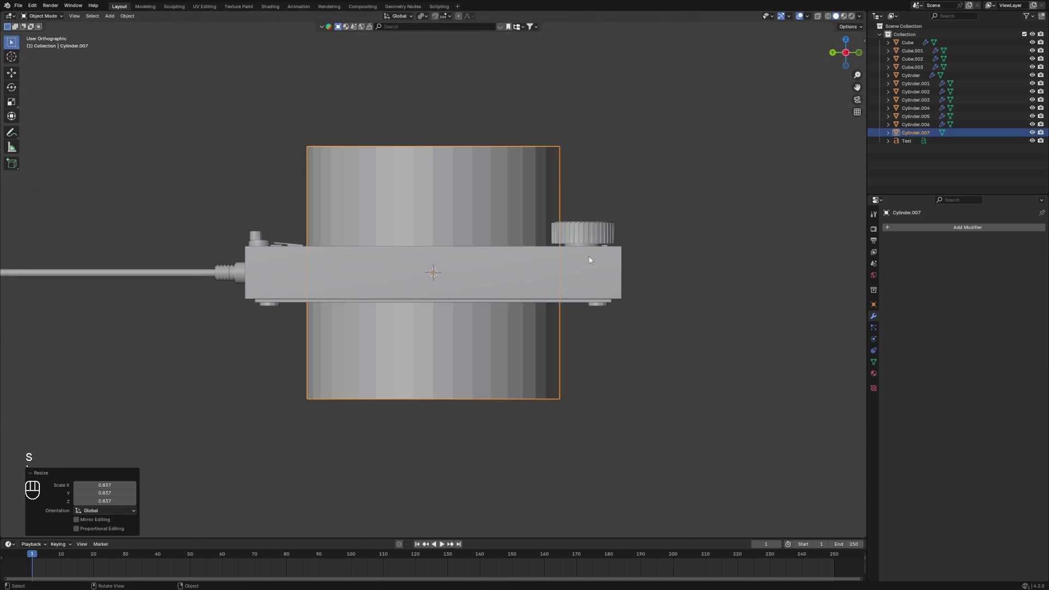
{"action": "key", "text": "grave"}
{"action": "key", "text": "s"}
{"action": "key", "text": "z"}
{"action": "left_click", "coordinate": [460, 264]}
{"action": "right_click", "coordinate": [460, 264]}
{"action": "left_click", "coordinate": [461, 263]}
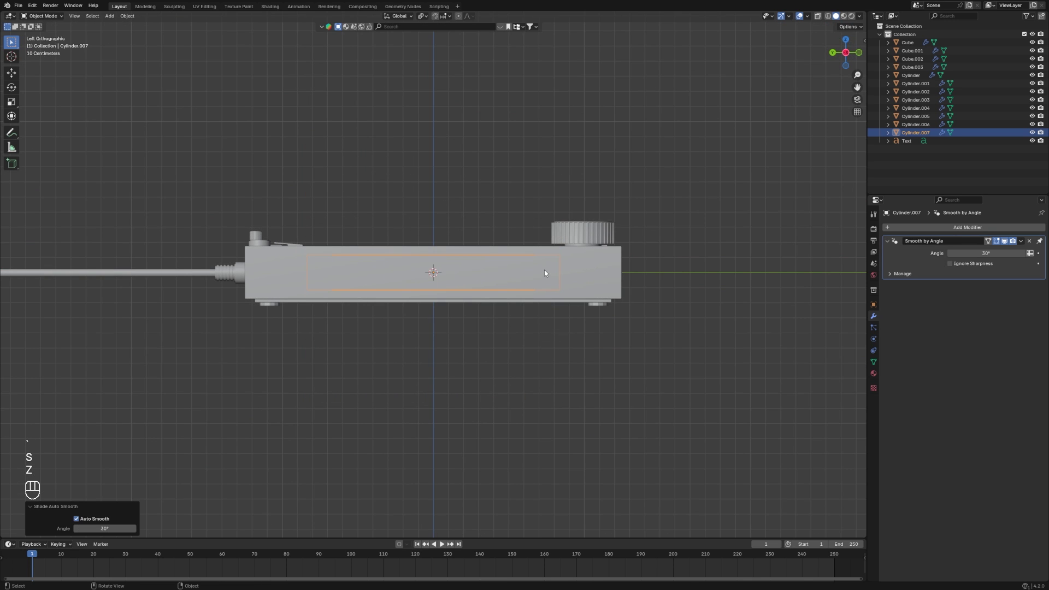
Raise the flattened cylinder about 0.033 m along Z inside the body
{"action": "key", "text": "g"}
{"action": "key", "text": "z"}
{"action": "left_click", "coordinate": [549, 269]}
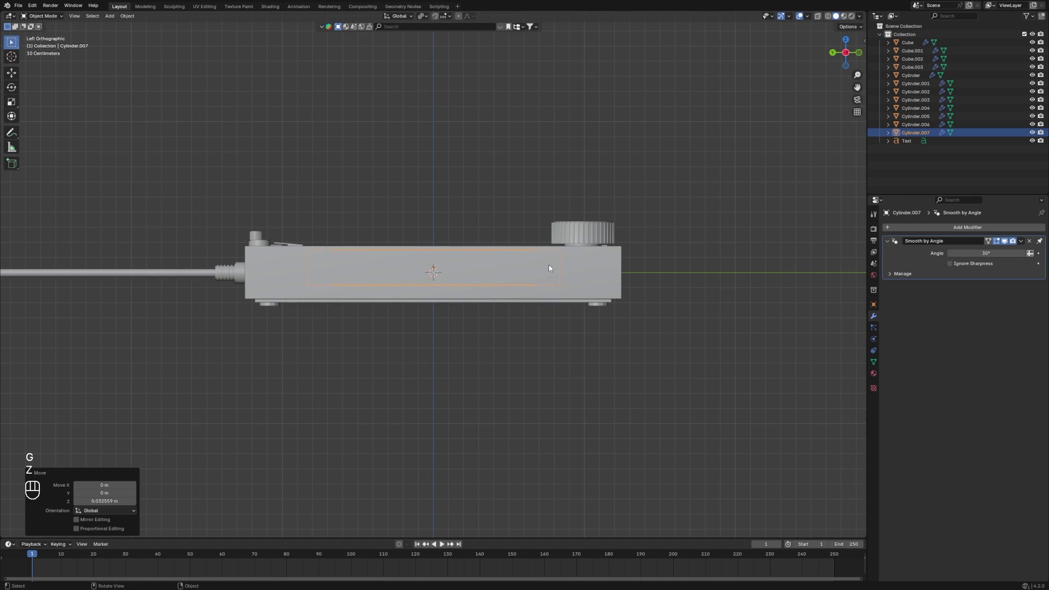
Hide the radio's main body and open the flat cylinder's mesh for editing
{"action": "left_click", "coordinate": [612, 282]}
{"action": "middle_click_drag", "start_coordinate": [611, 282], "coordinate": [629, 291]}
{"action": "key", "text": "h"}
{"action": "left_click", "coordinate": [494, 304]}
{"action": "key", "text": "Tab"}
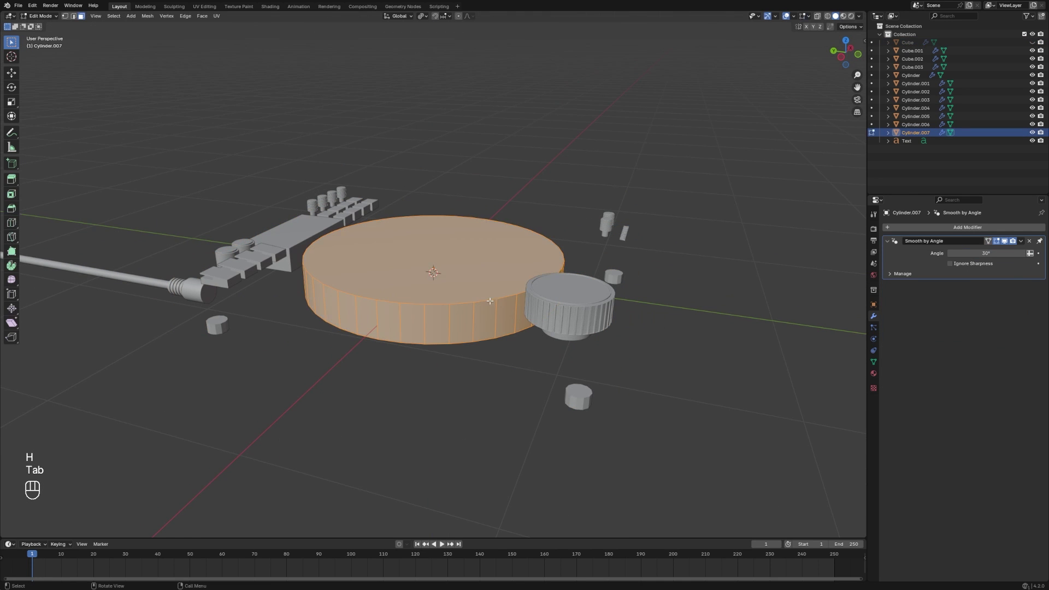
Inset the cylinder's top face about 0.16 m and lower the inner face about 0.03 m along Z
{"action": "left_click", "coordinate": [460, 263]}
{"action": "key", "text": "i"}
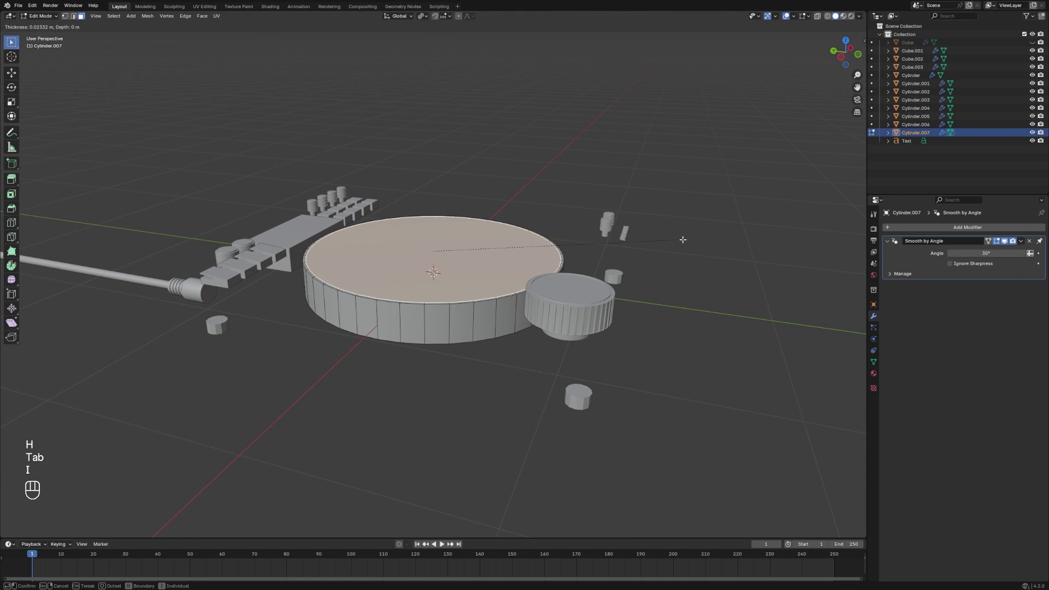
{"action": "left_click", "coordinate": [668, 243]}
{"action": "key", "text": "g"}
{"action": "key", "text": "z"}
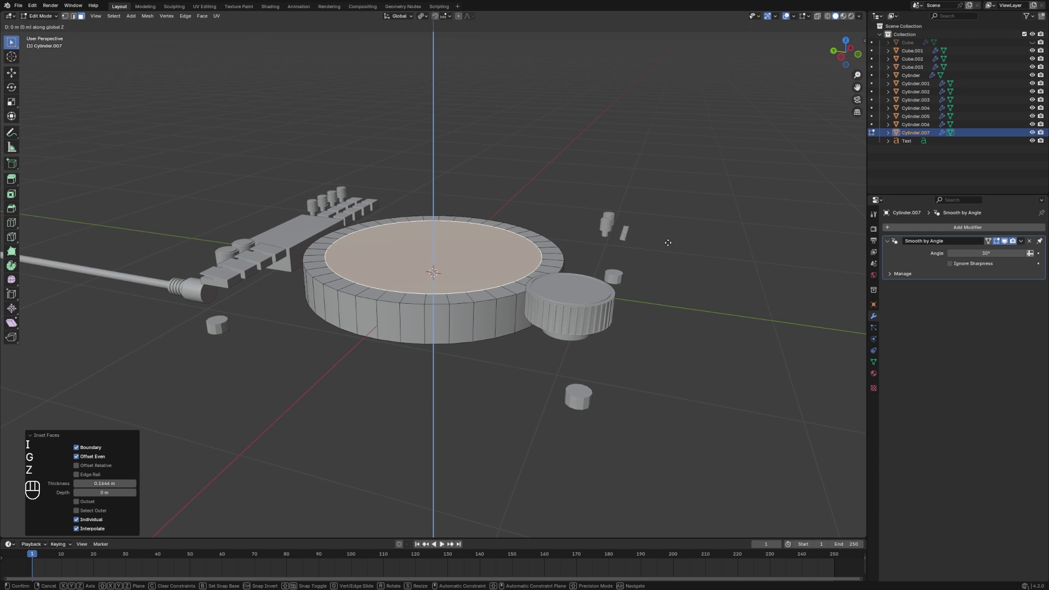
{"action": "left_click", "coordinate": [667, 247]}
Inset the cylinder's recessed inner face about 0.1 m and raise the new face about 0.034 m along Z
{"action": "key", "text": "i"}
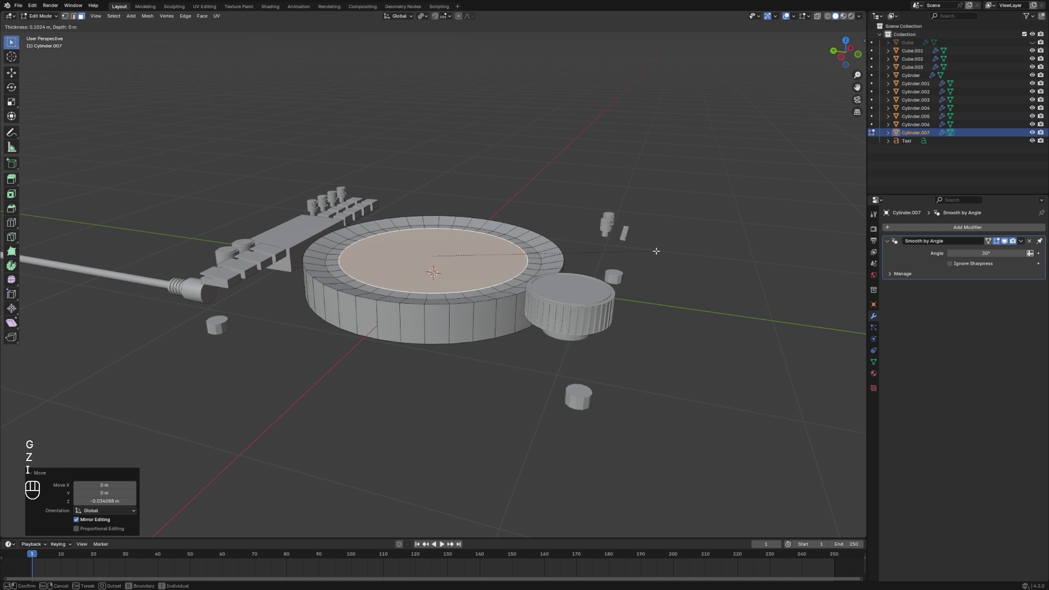
{"action": "left_click", "coordinate": [657, 247]}
{"action": "key", "text": "g"}
{"action": "key", "text": "z"}
{"action": "left_click", "coordinate": [656, 248]}
Inset the raised inner face again and lower the resulting face about 0.028 m along Z
{"action": "key", "text": "i"}
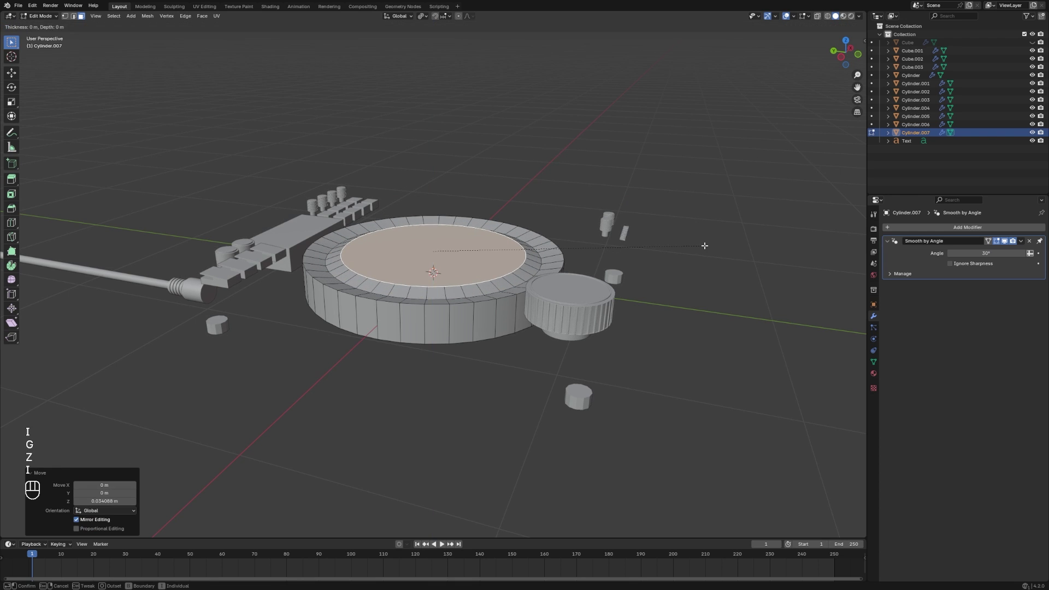
{"action": "left_click", "coordinate": [689, 250]}
{"action": "key", "text": "g"}
{"action": "key", "text": "z"}
{"action": "left_click", "coordinate": [688, 251]}
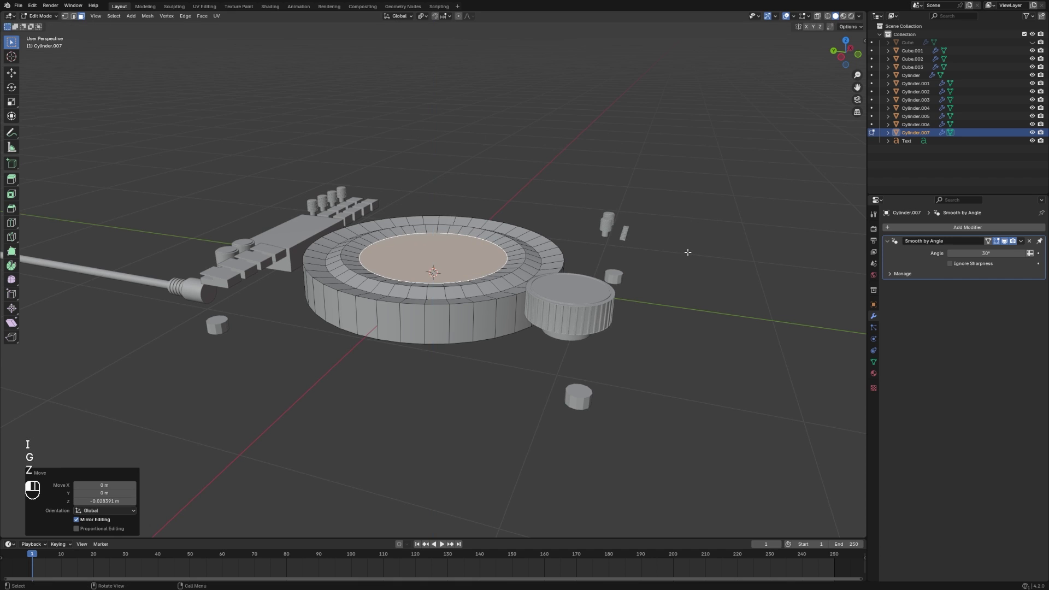
Inset the lowered centre face about 0.13 m and raise it about 0.107 m along Z as a central cone
{"action": "key", "text": "i"}
{"action": "left_click", "coordinate": [674, 258]}
{"action": "key", "text": "g"}
{"action": "key", "text": "z"}
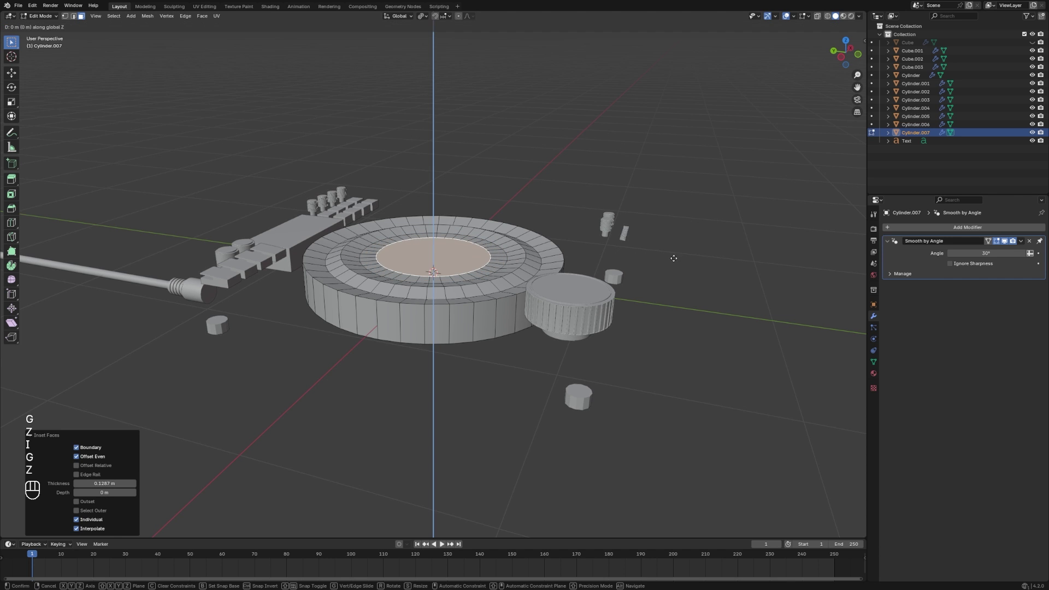
{"action": "left_click", "coordinate": [679, 241]}
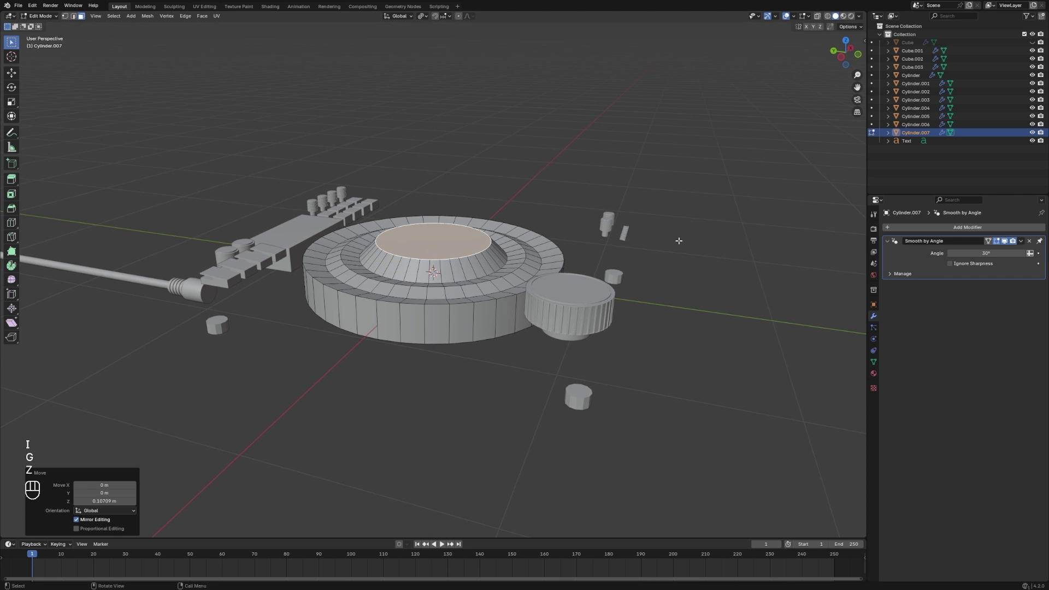
Unhide the radio's main body and lower the cone's top face along Z using X-ray in front view
{"action": "left_click", "coordinate": [1033, 42]}
{"action": "middle_click_drag", "start_coordinate": [757, 164], "coordinate": [684, 178]}
{"action": "key", "text": "KP_1"}
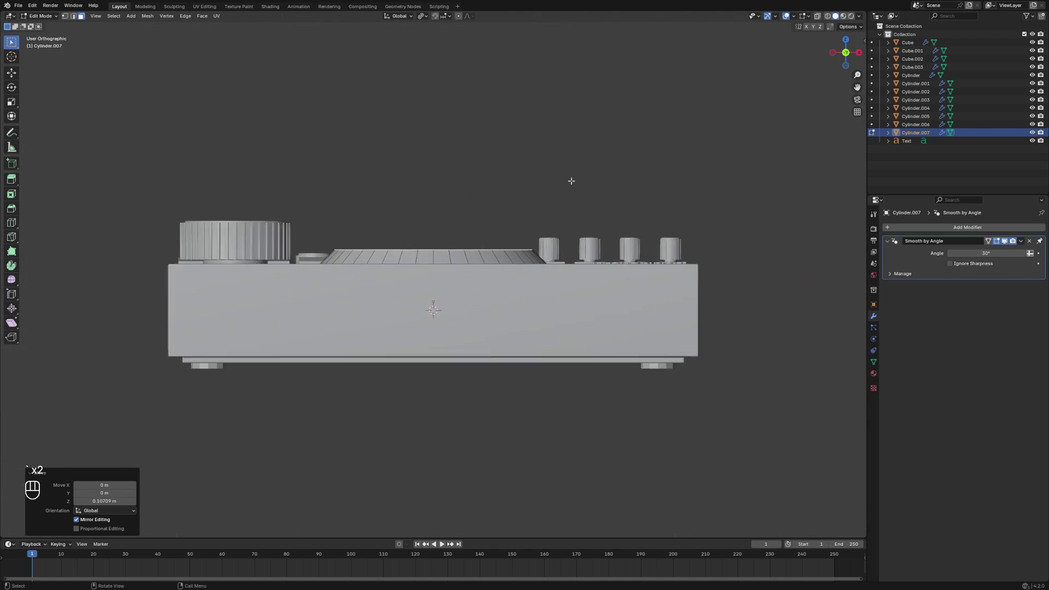
{"action": "key", "text": "KP_Decimal"}
{"action": "left_click", "coordinate": [818, 17]}
{"action": "key", "text": "g"}
{"action": "key", "text": "z"}
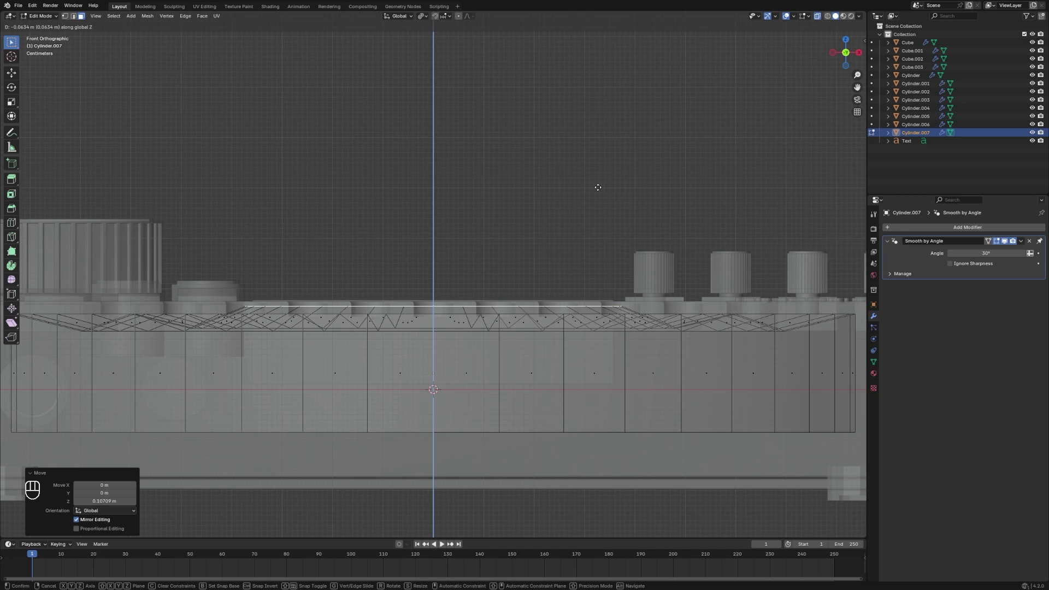
{"action": "left_click", "coordinate": [600, 183]}
Leave mesh editing and lower the whole speaker cylinder about 0.038 m along Z beneath the perforated top
{"action": "key", "text": "Tab"}
{"action": "key", "text": "g"}
{"action": "key", "text": "z"}
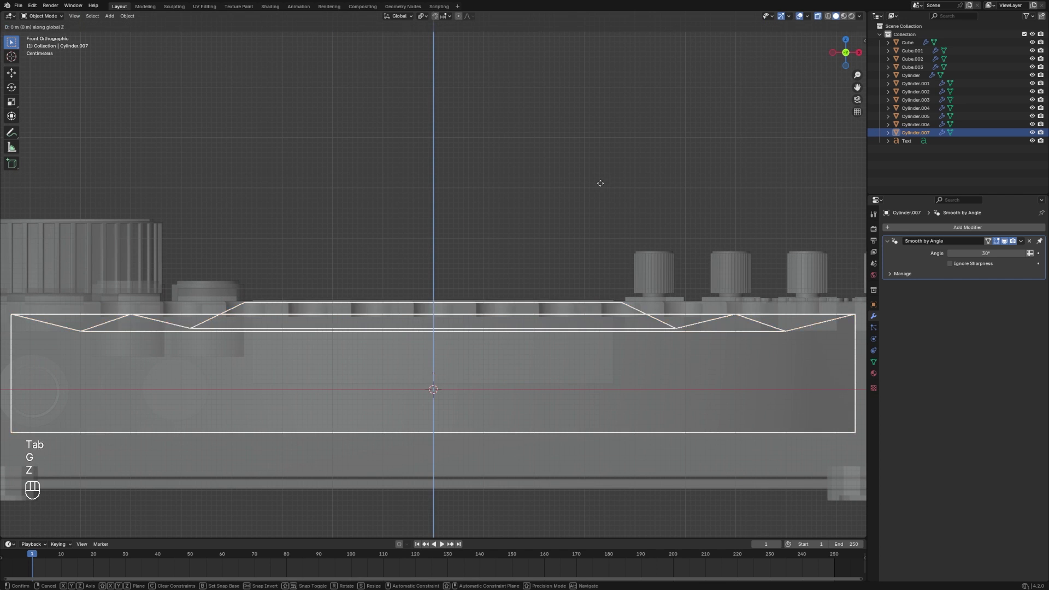
{"action": "left_click", "coordinate": [601, 201]}
{"action": "key", "text": "g"}
{"action": "key", "text": "z"}
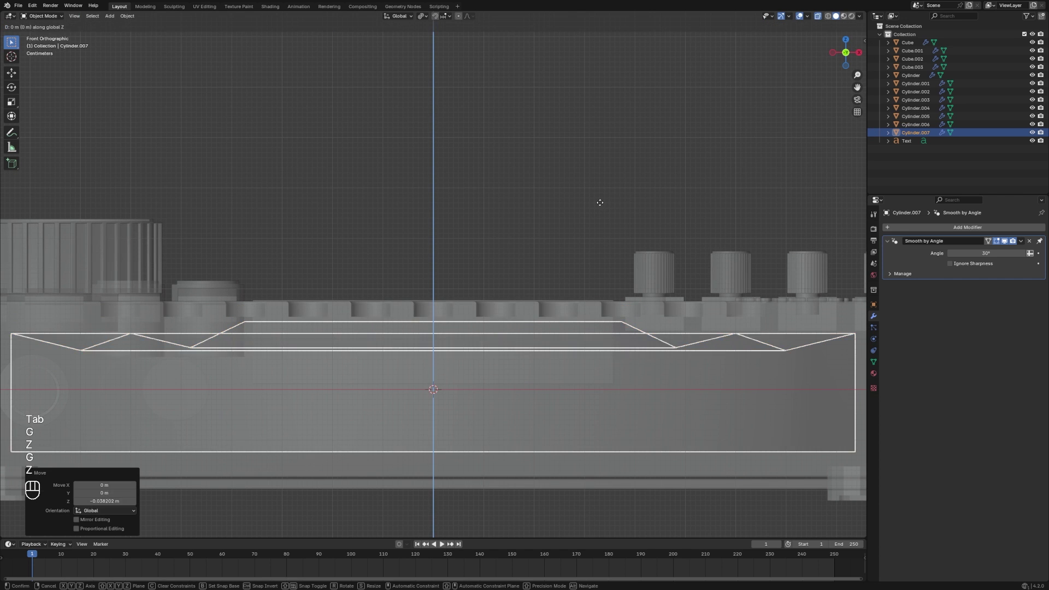
{"action": "left_click", "coordinate": [601, 200]}
Add a Bevel modifier to the speaker cylinder with 20 segments and a 0.01 m amount
{"action": "middle_click_drag", "start_coordinate": [602, 199], "coordinate": [547, 312]}
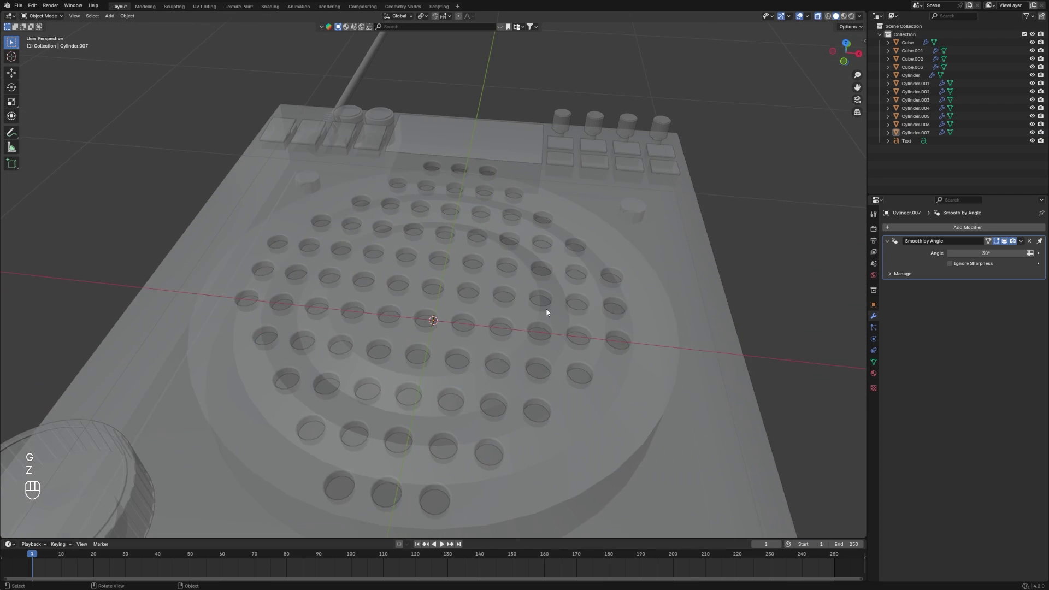
{"action": "left_click", "coordinate": [649, 304]}
{"action": "left_click", "coordinate": [651, 304]}
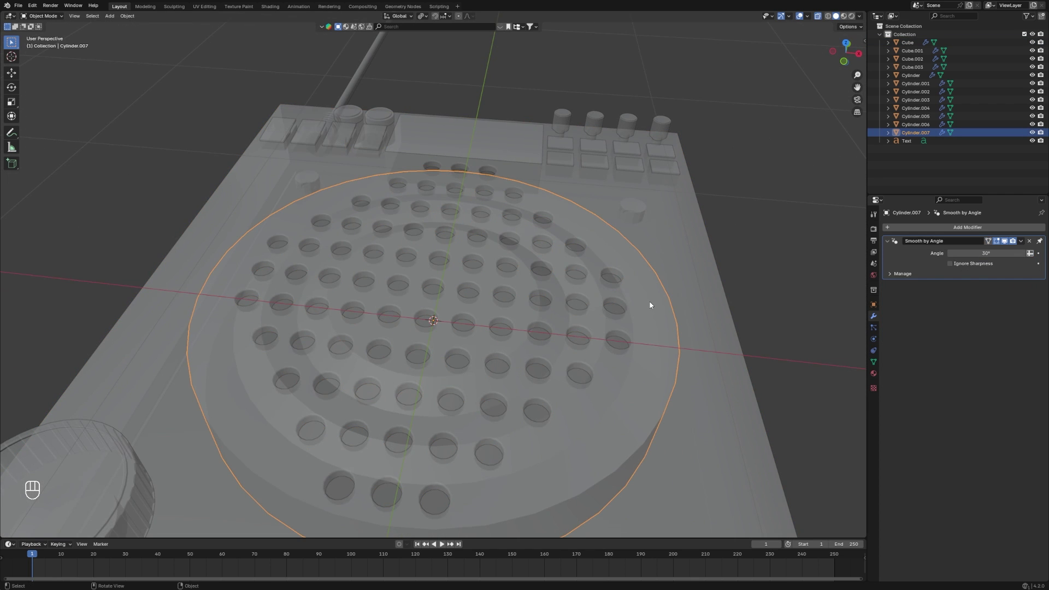
{"action": "left_click", "coordinate": [968, 228]}
{"action": "type", "text": "BEVE"}
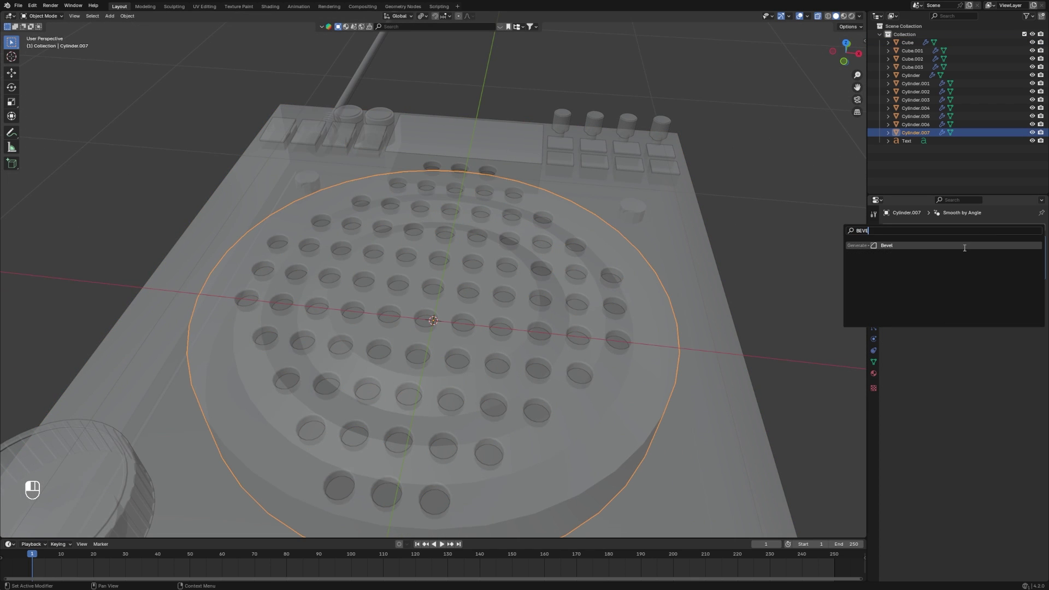
{"action": "left_click", "coordinate": [965, 246]}
{"action": "left_click", "coordinate": [978, 283]}
{"action": "type", "text": "20"}
{"action": "key", "text": "Return"}
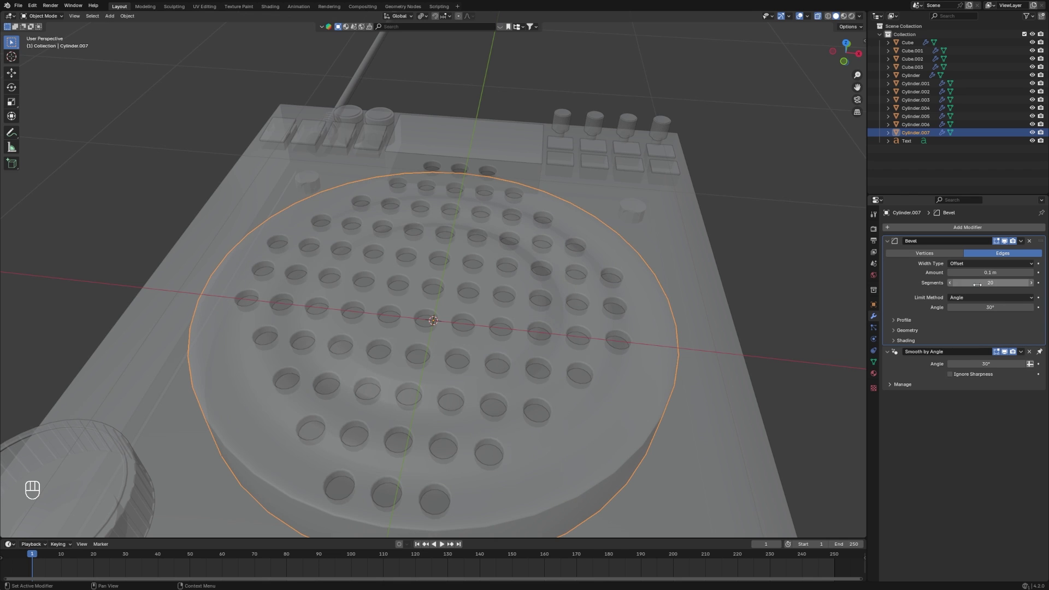
{"action": "left_click", "coordinate": [987, 273]}
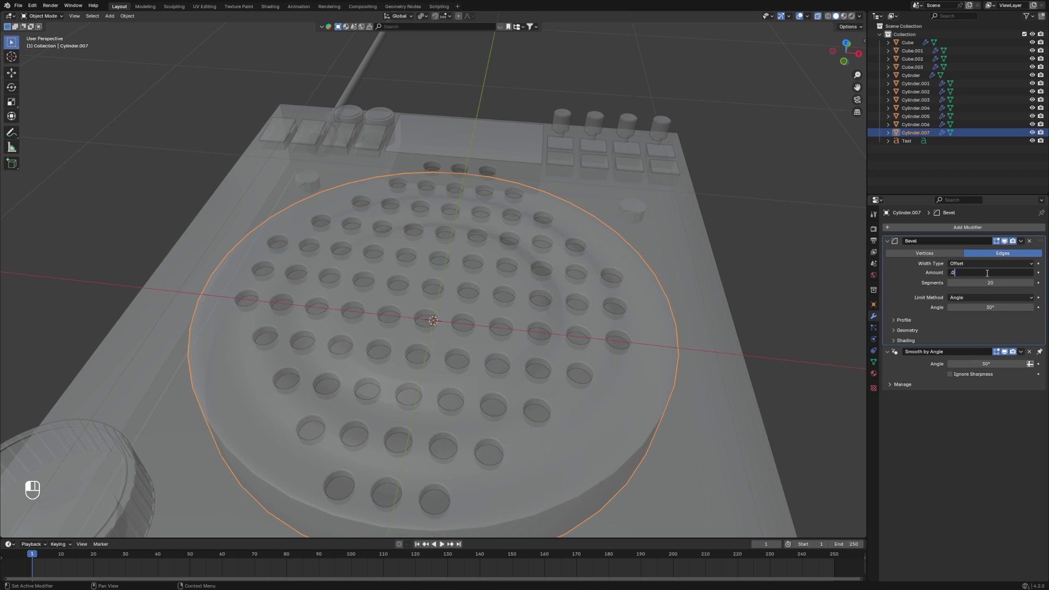
{"action": "type", "text": ".01"}
{"action": "key", "text": "Return"}
Deselect the speaker cylinder and turn off X-ray display
{"action": "middle_click_drag", "start_coordinate": [735, 249], "coordinate": [695, 311]}
{"action": "left_click", "coordinate": [695, 310]}
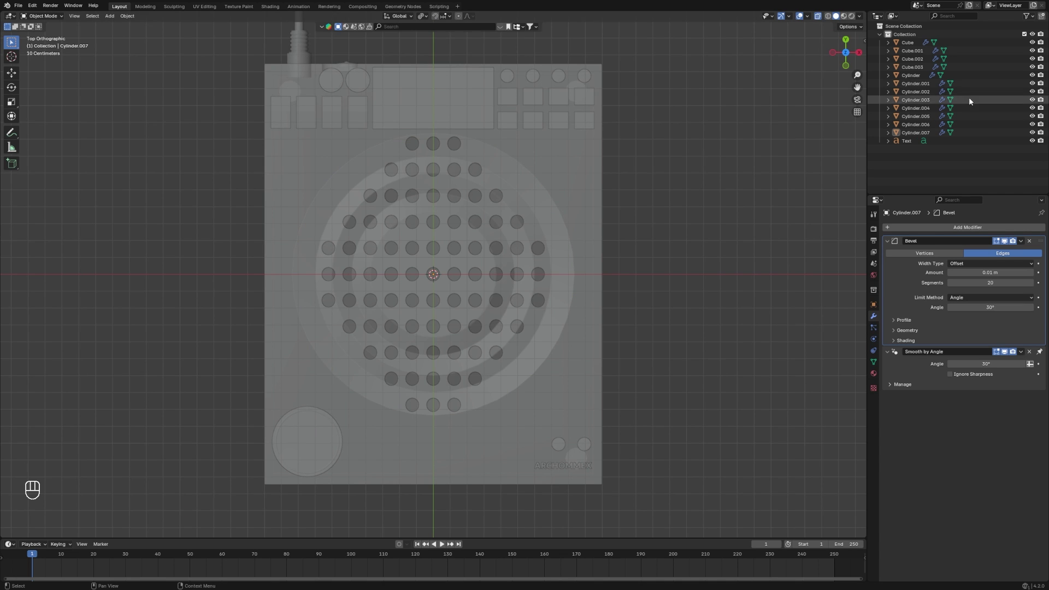
{"action": "left_click", "coordinate": [814, 19]}
Add a cube empty at the origin and scale it to about 1.273 in Y and 1.039 in X around the radio
{"action": "scroll", "coordinate": [641, 135], "scroll_direction": "down", "scroll_amount": 2}
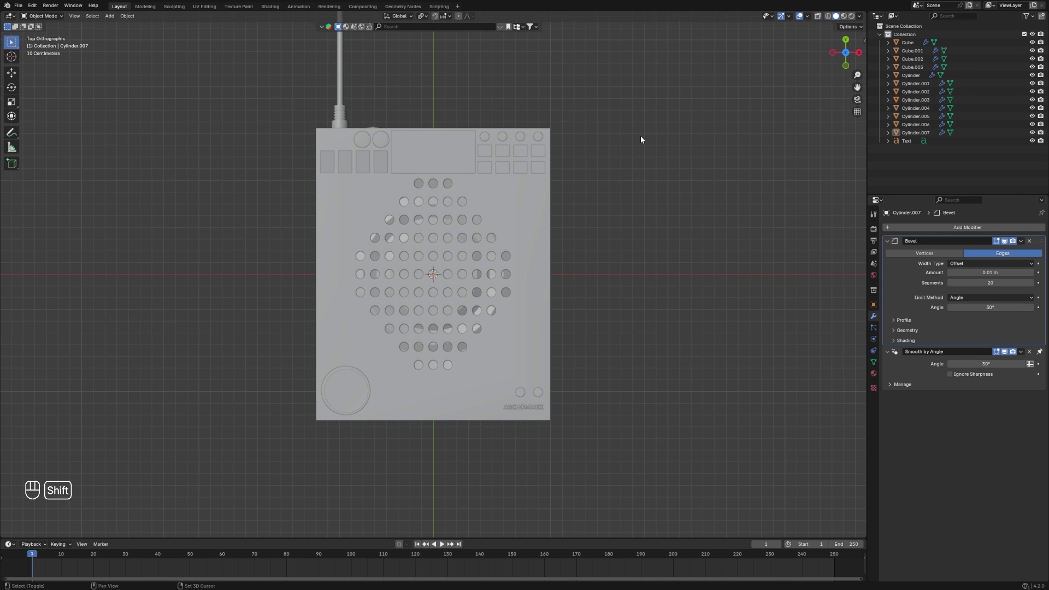
{"action": "key", "text": "shift+a"}
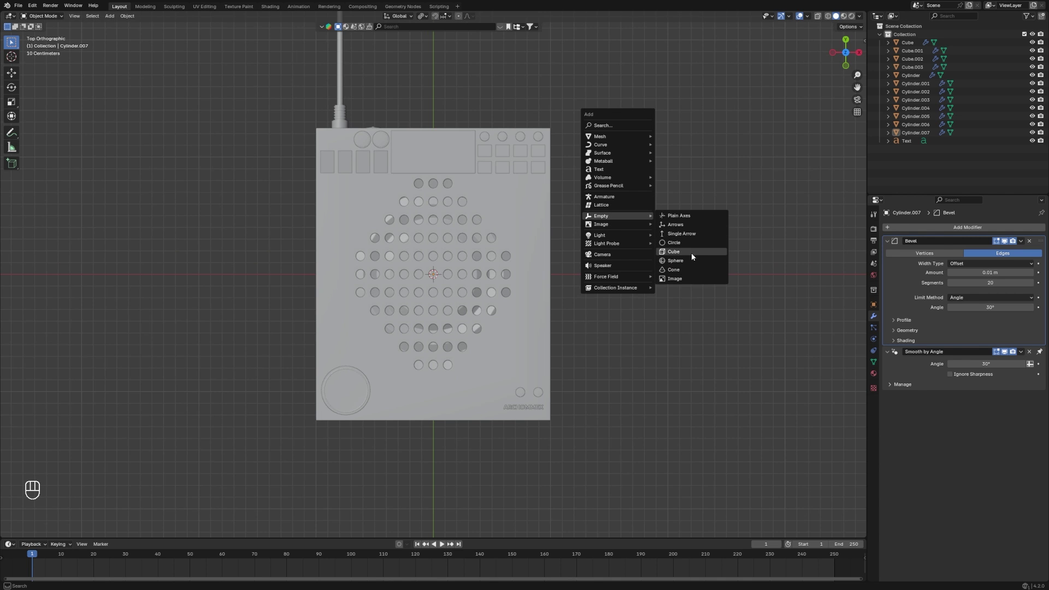
{"action": "left_click", "coordinate": [689, 252]}
{"action": "key", "text": "s"}
{"action": "key", "text": "y"}
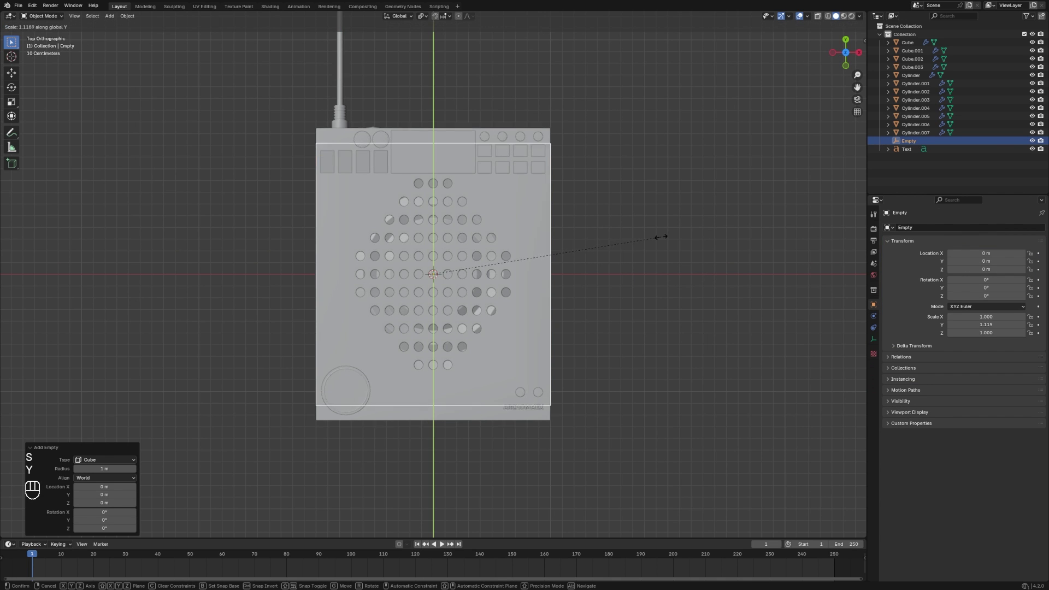
{"action": "left_click", "coordinate": [686, 228]}
{"action": "key", "text": "s"}
{"action": "key", "text": "x"}
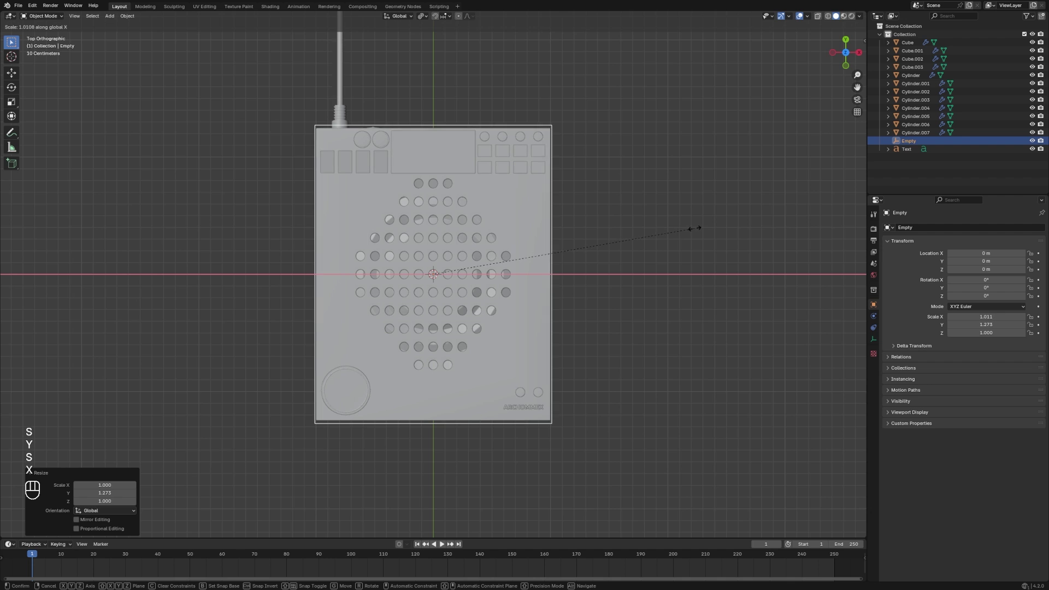
{"action": "left_click", "coordinate": [698, 227]}
Flatten the empty to a Z scale of about 0.302 and raise it about 0.07 m to enclose the radio's height
{"action": "key", "text": "KP_1"}
{"action": "key", "text": "s"}
{"action": "key", "text": "z"}
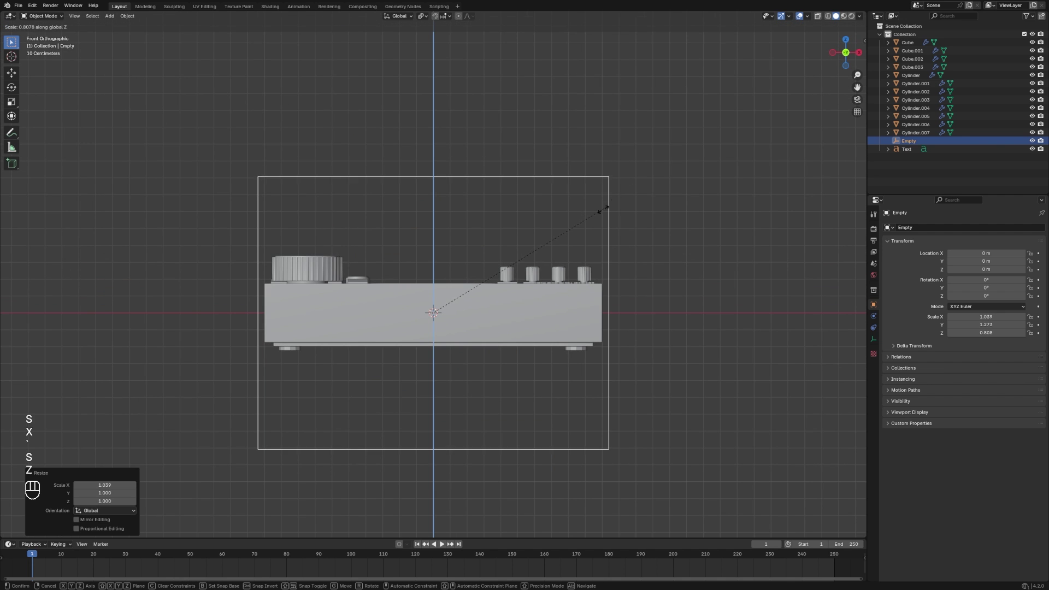
{"action": "left_click", "coordinate": [506, 266]}
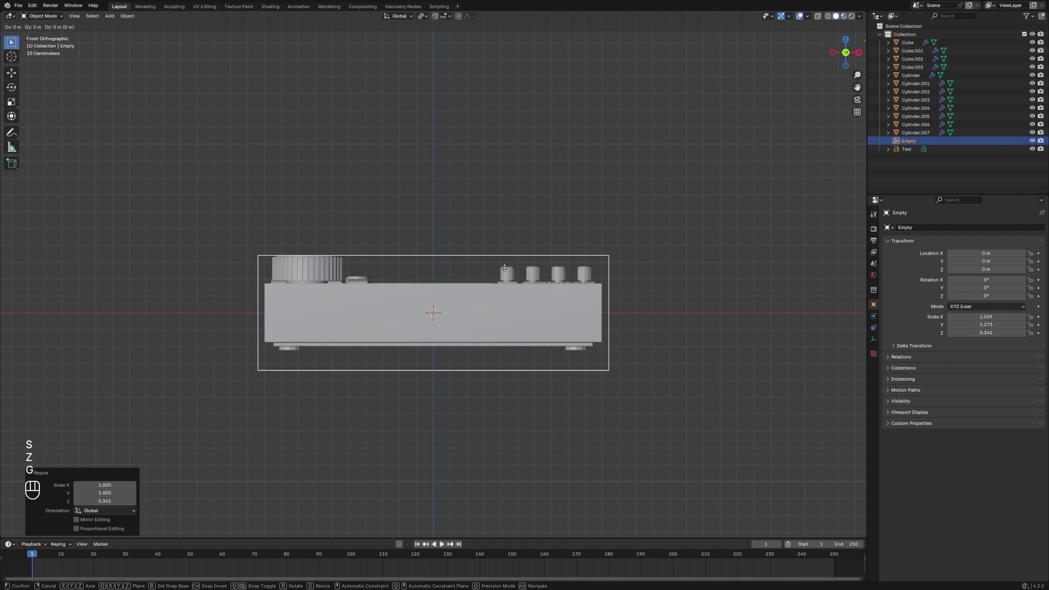
{"action": "key", "text": "g"}
{"action": "key", "text": "z"}
{"action": "left_click", "coordinate": [511, 255]}
{"action": "key", "text": "s"}
{"action": "key", "text": "z"}
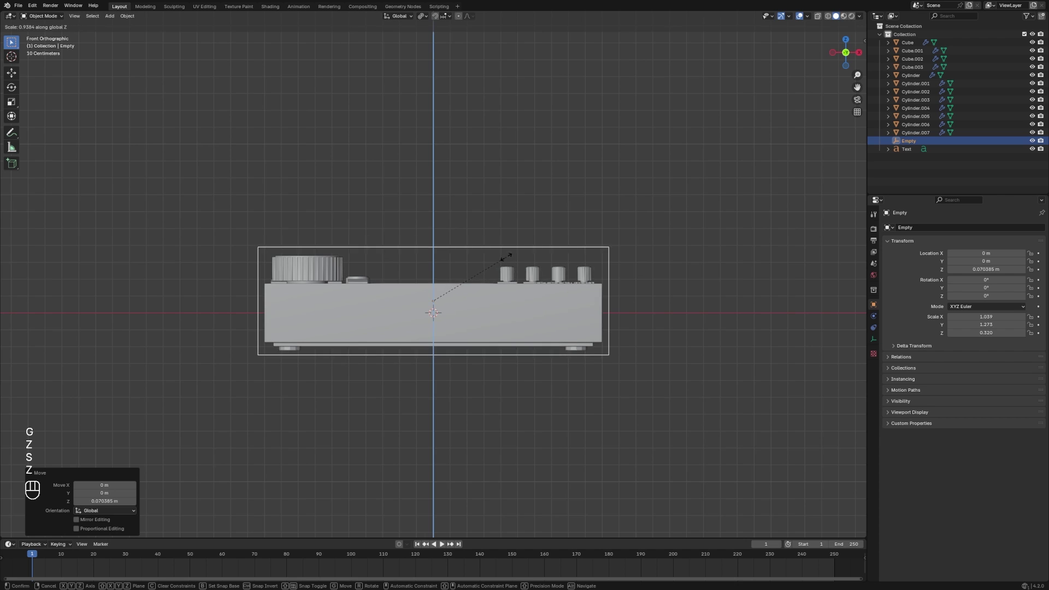
{"action": "left_click", "coordinate": [502, 262]}
Select all radio parts with the empty active and parent them to it using Object (Keep Transform)
{"action": "key", "text": "KP_7"}
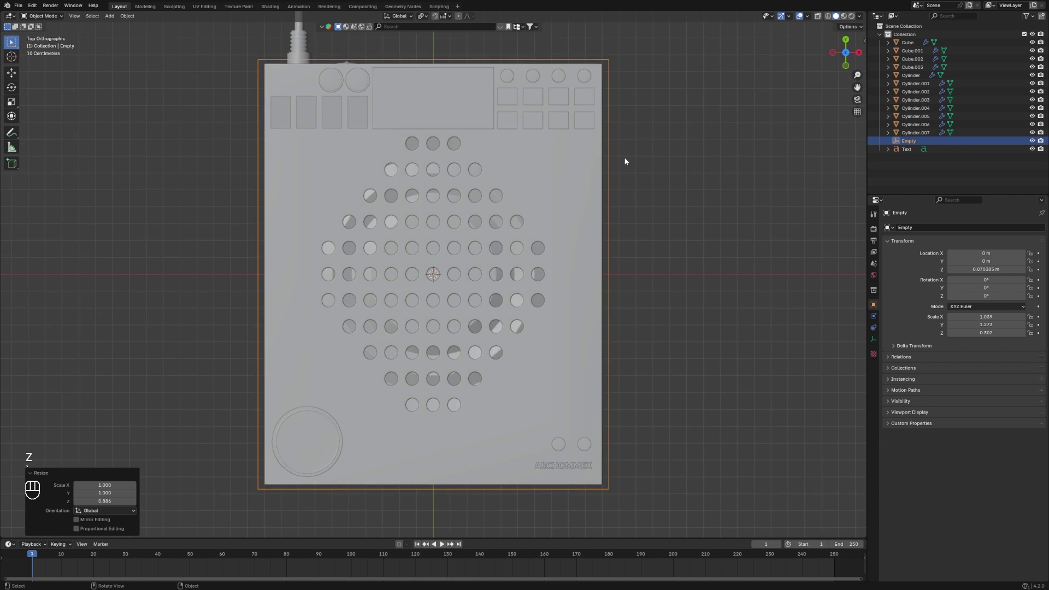
{"action": "scroll", "coordinate": [629, 273], "scroll_direction": "down", "scroll_amount": 6}
{"action": "left_click_drag", "start_coordinate": [711, 472], "coordinate": [282, 45]}
{"action": "middle_click_drag", "start_coordinate": [607, 312], "coordinate": [548, 241]}
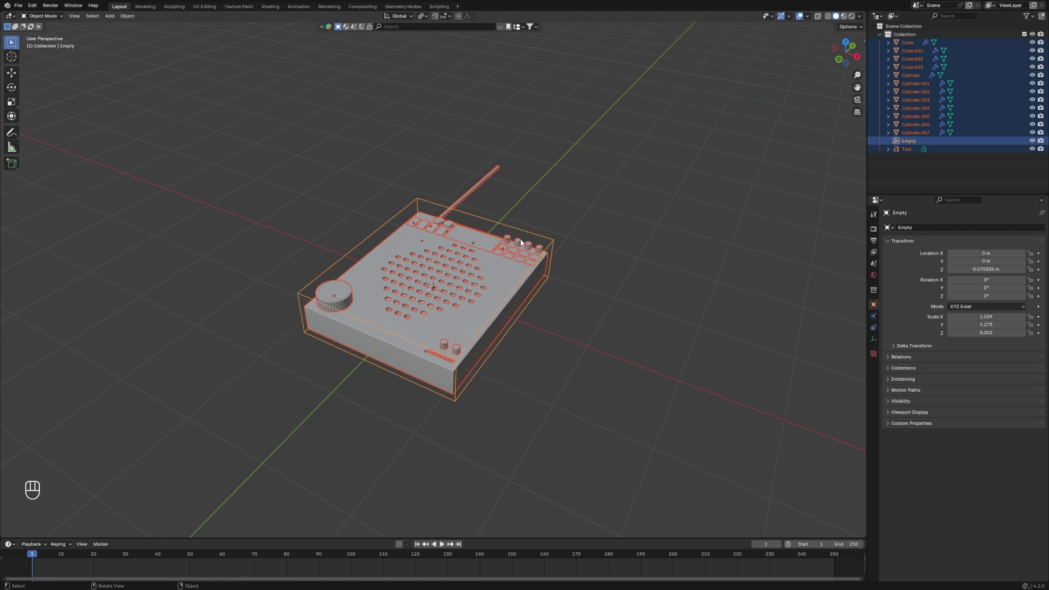
{"action": "right_click", "coordinate": [521, 243]}
{"action": "key", "text": "ctrl+p"}
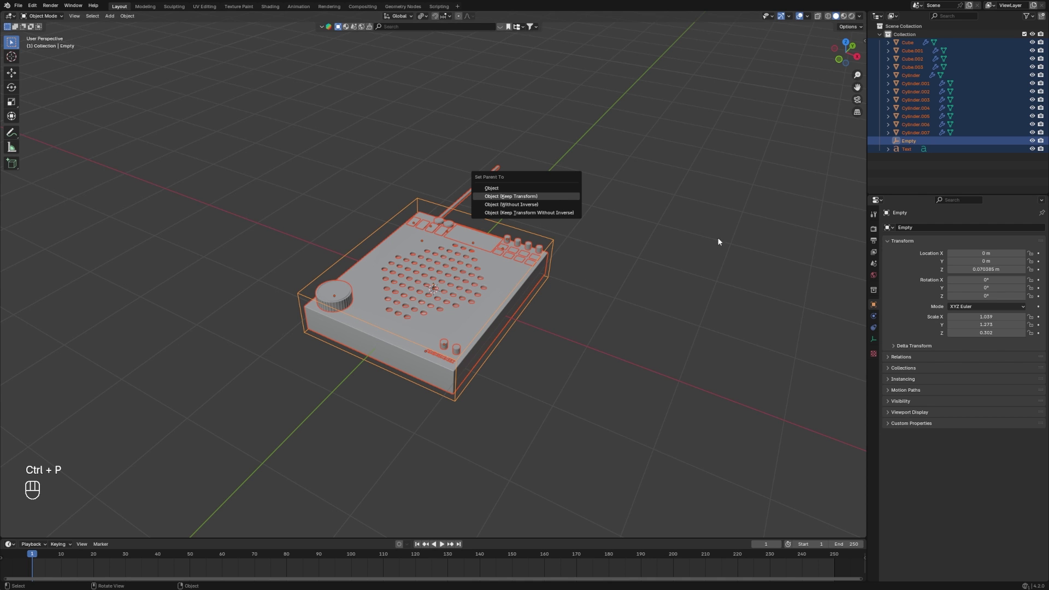
{"action": "key", "text": "Return"}
Test the parenting by selecting the empty, moving it freely several times and undoing the latest moves
{"action": "left_click", "coordinate": [542, 231]}
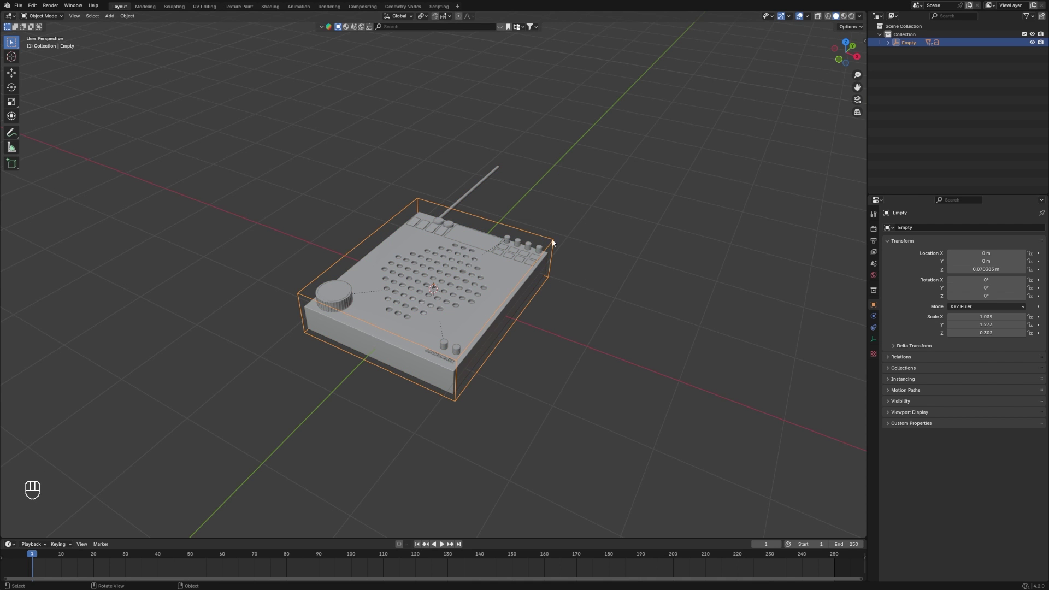
{"action": "key", "text": "g"}
{"action": "left_click", "coordinate": [609, 202]}
{"action": "key", "text": "ctrl+z"}
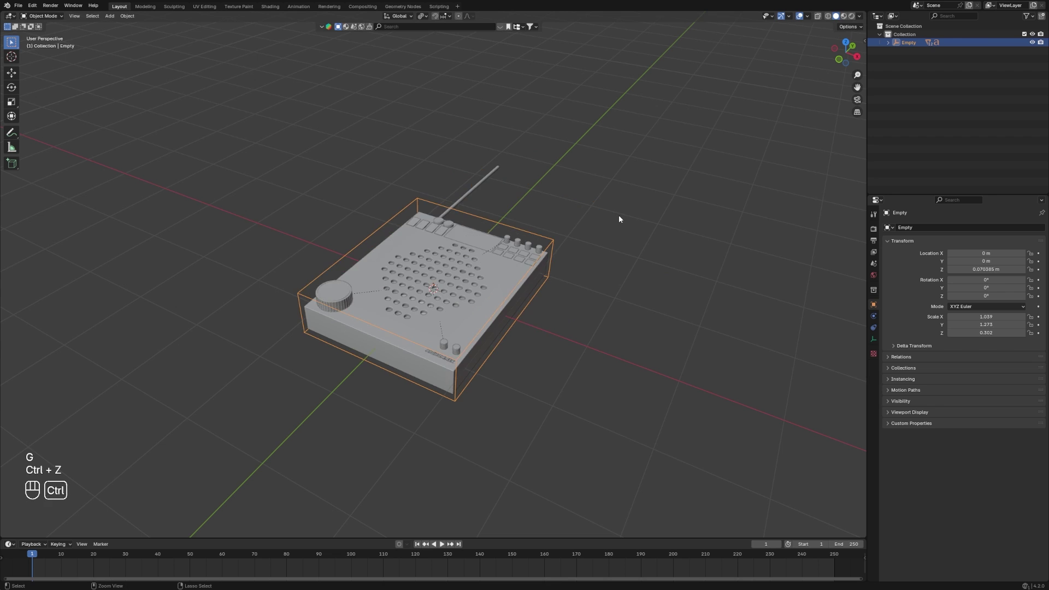
{"action": "key", "text": "g"}
{"action": "left_click", "coordinate": [577, 286]}
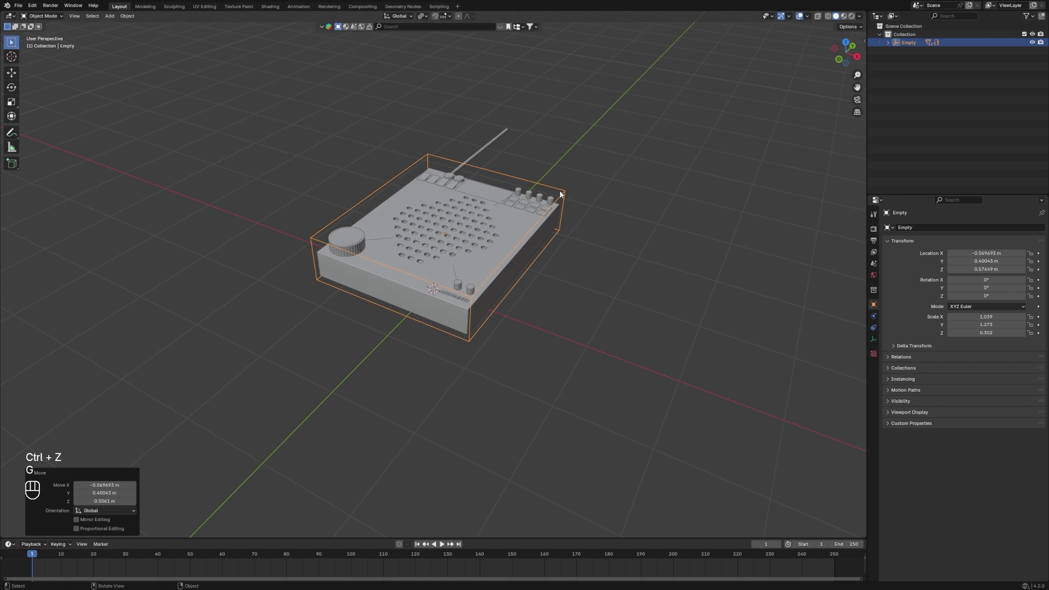
{"action": "key", "text": "g"}
{"action": "left_click", "coordinate": [574, 211]}
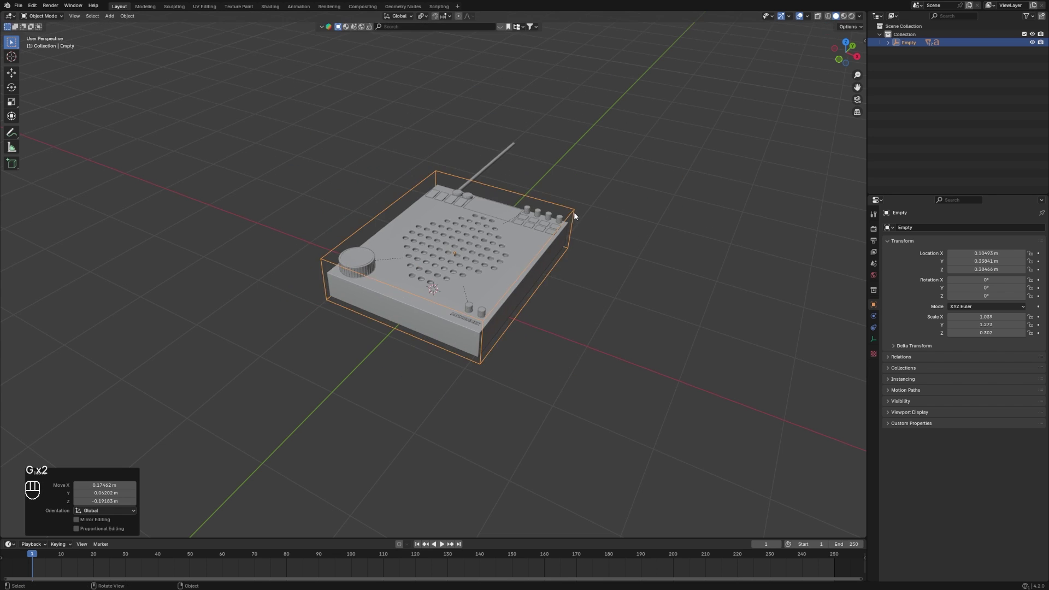
{"action": "key", "text": "g"}
{"action": "left_click", "coordinate": [585, 215]}
{"action": "key", "text": "ctrl+z"}
{"action": "key", "text": "ctrl+z"}
Undo the remaining test move and selection of the empty
{"action": "middle_click_drag", "start_coordinate": [585, 216], "coordinate": [555, 133]}
{"action": "scroll", "coordinate": [557, 132], "scroll_direction": "up", "scroll_amount": 3}
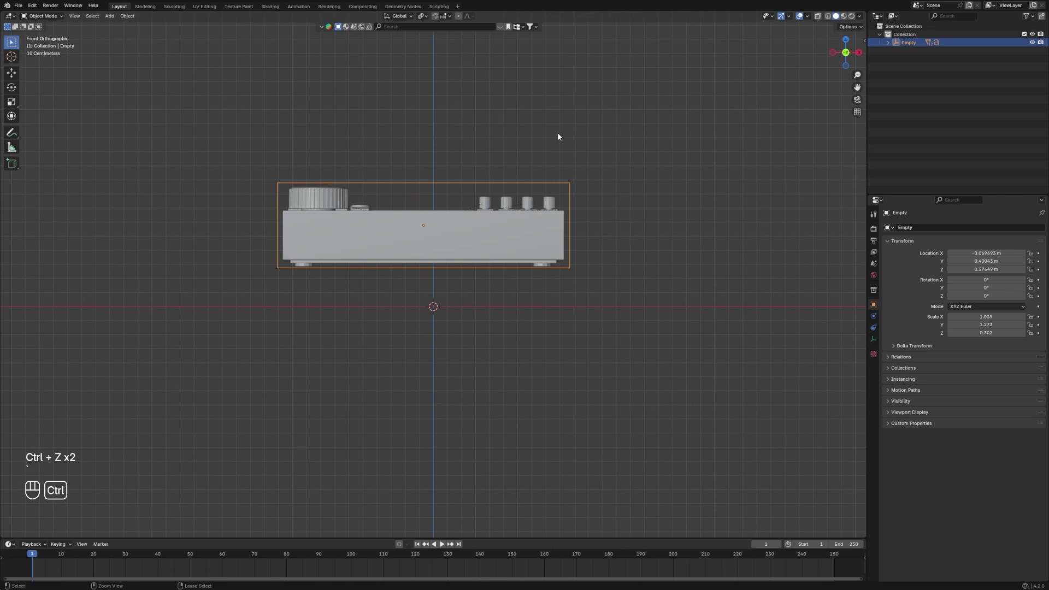
{"action": "key", "text": "ctrl+z"}
{"action": "key", "text": "ctrl+z"}
{"action": "key", "text": "ctrl+z"}
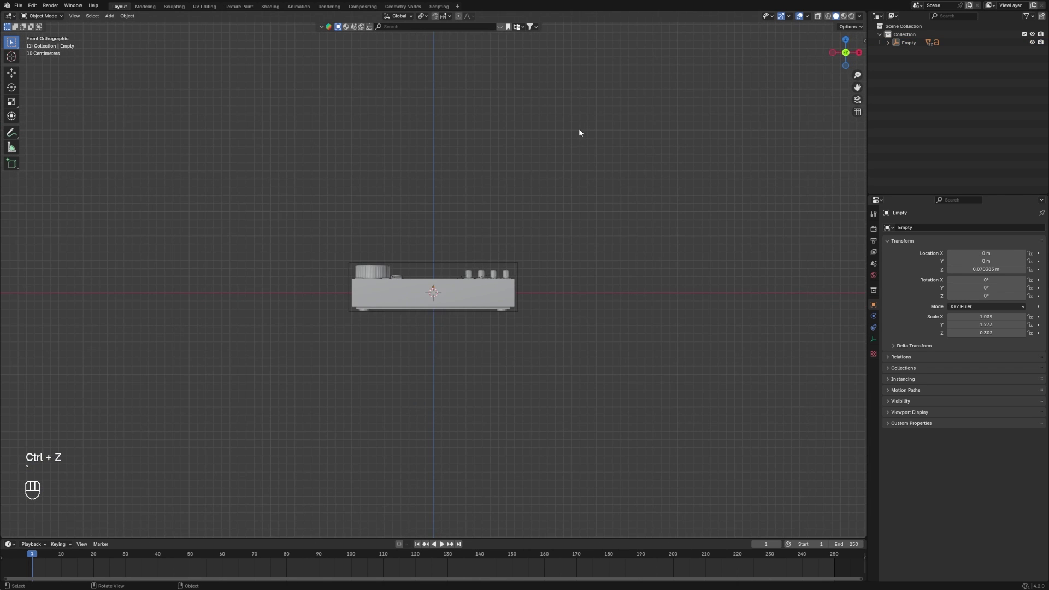
Add a camera and align it to the current front view of the radio
{"action": "scroll", "coordinate": [516, 157], "scroll_direction": "down", "scroll_amount": 2}
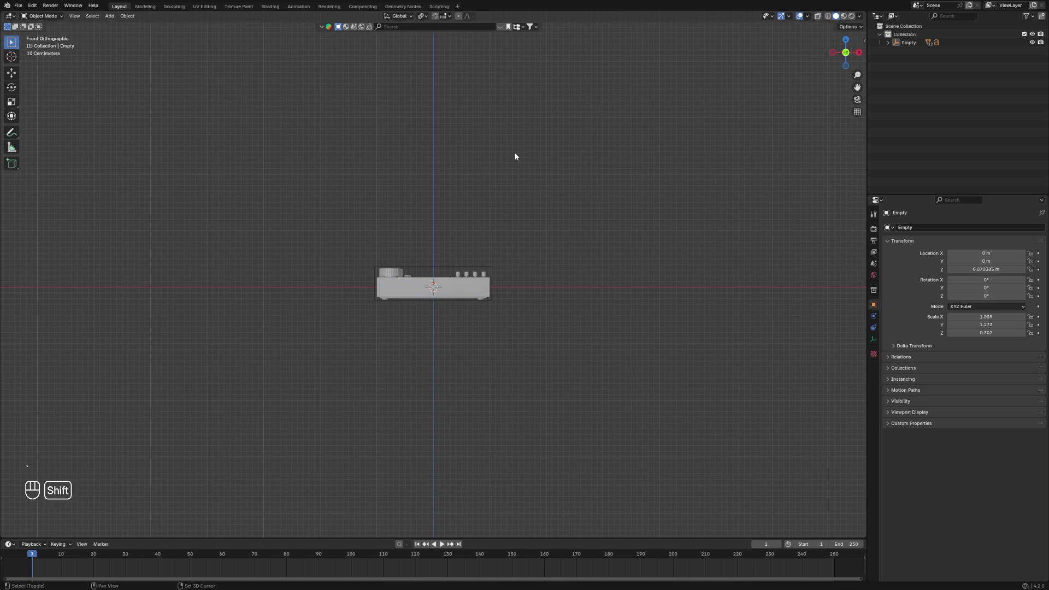
{"action": "key", "text": "shift+a"}
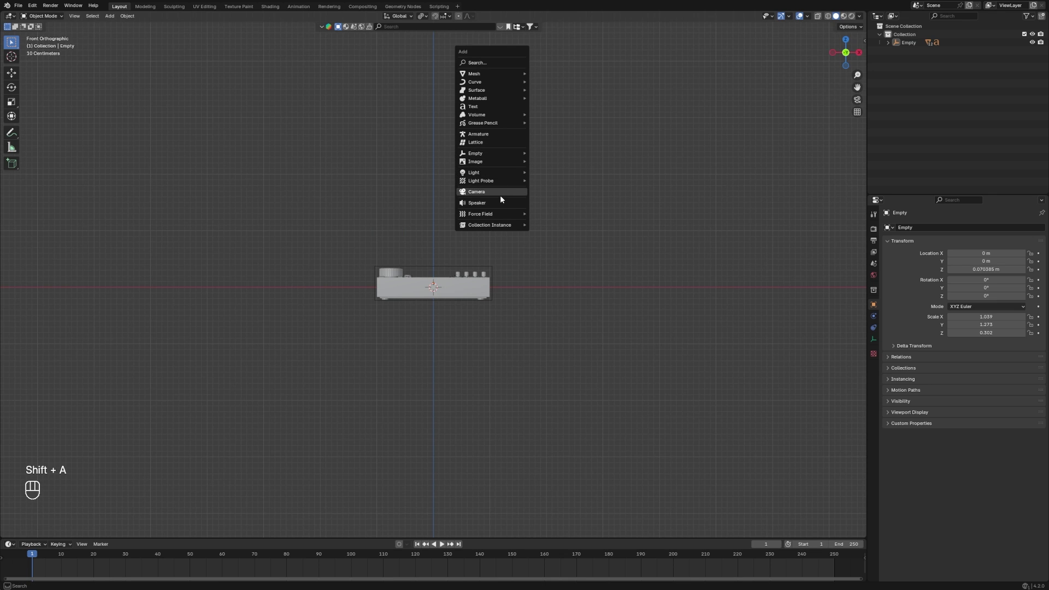
{"action": "left_click", "coordinate": [500, 193]}
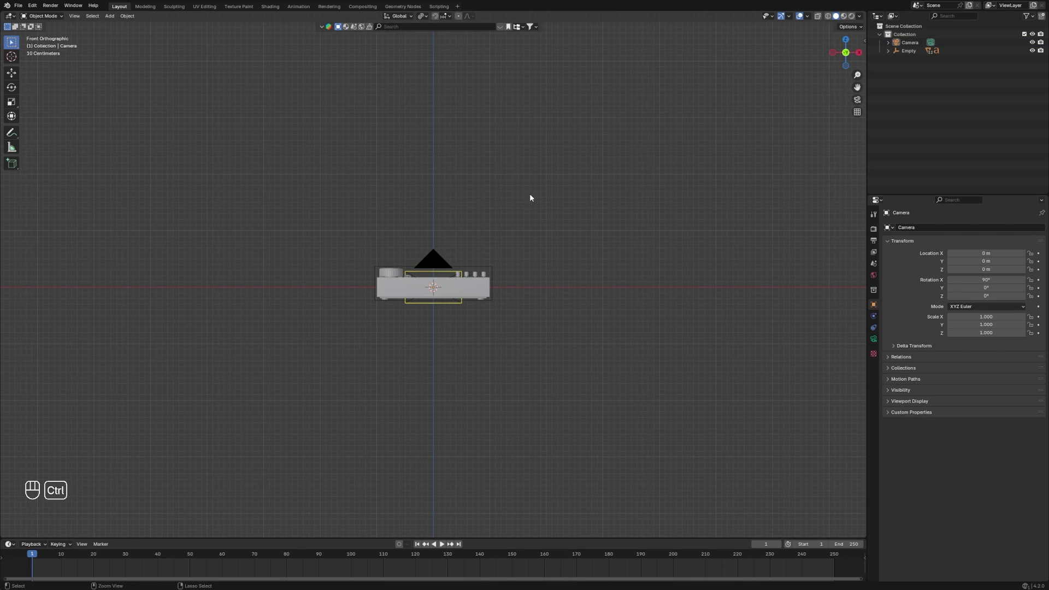
{"action": "key", "text": "ctrl+alt+KP_0"}
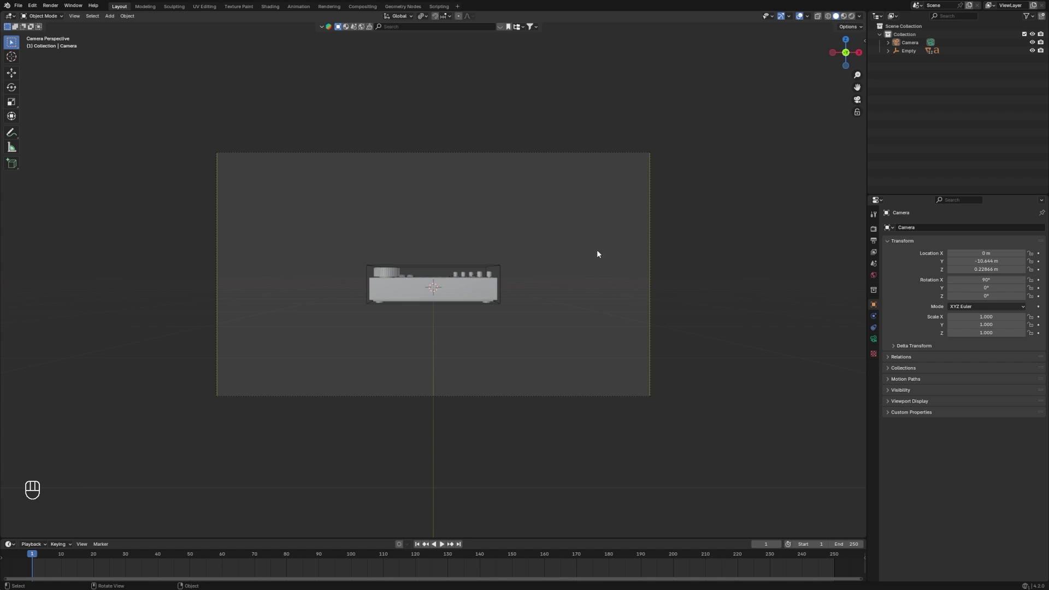
Select the camera and set its lens type to Orthographic
{"action": "left_click", "coordinate": [650, 202]}
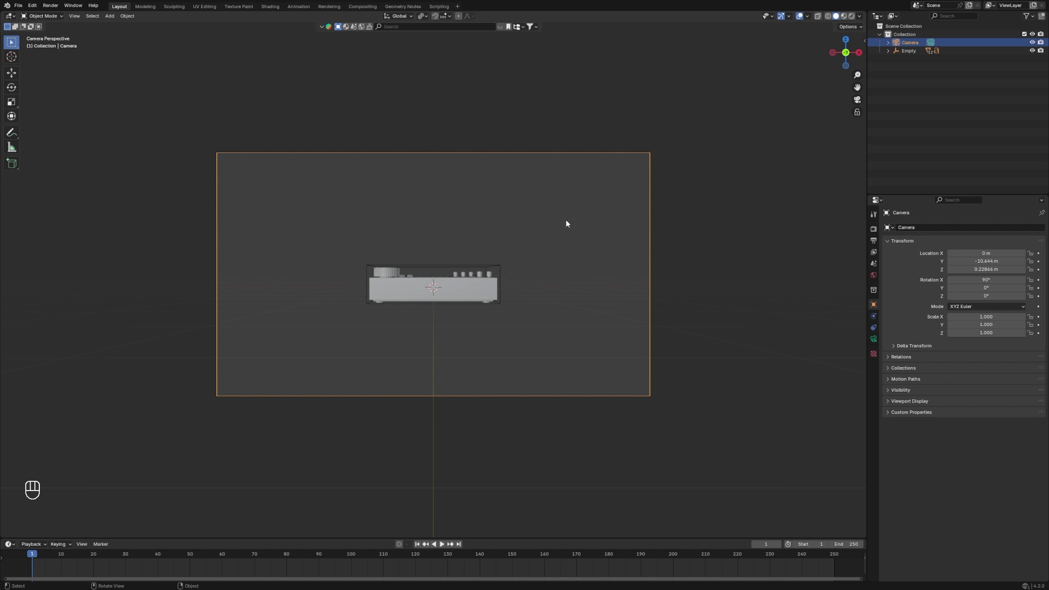
{"action": "left_click", "coordinate": [604, 226]}
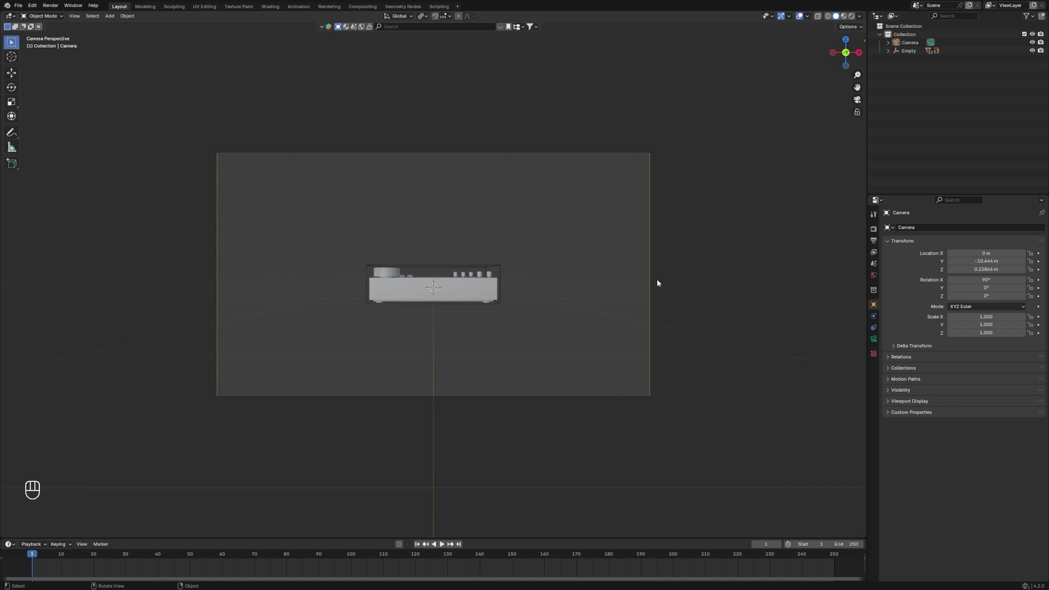
{"action": "left_click", "coordinate": [650, 253]}
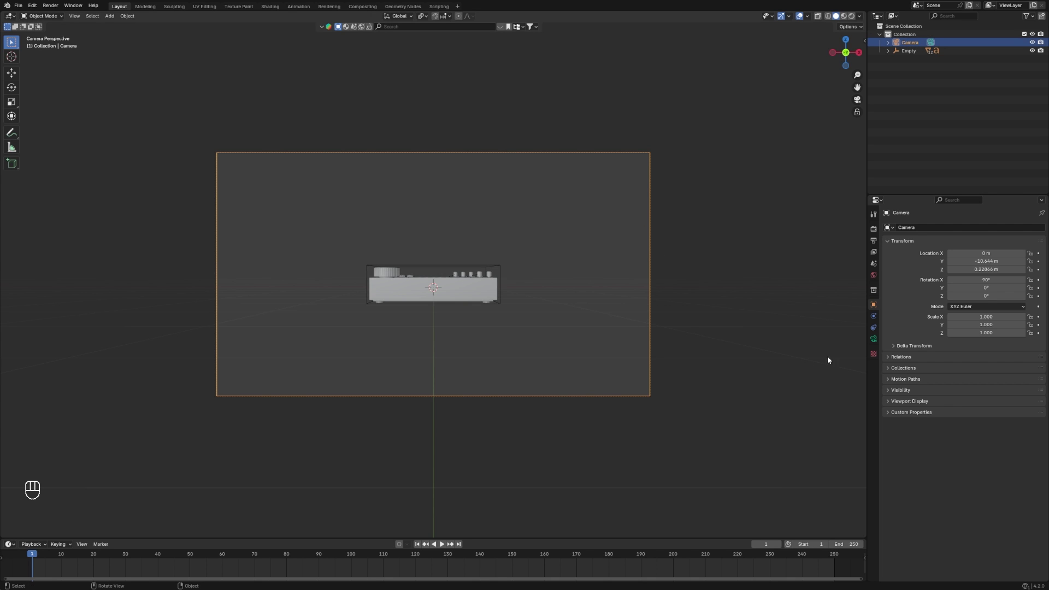
{"action": "left_click", "coordinate": [874, 339]}
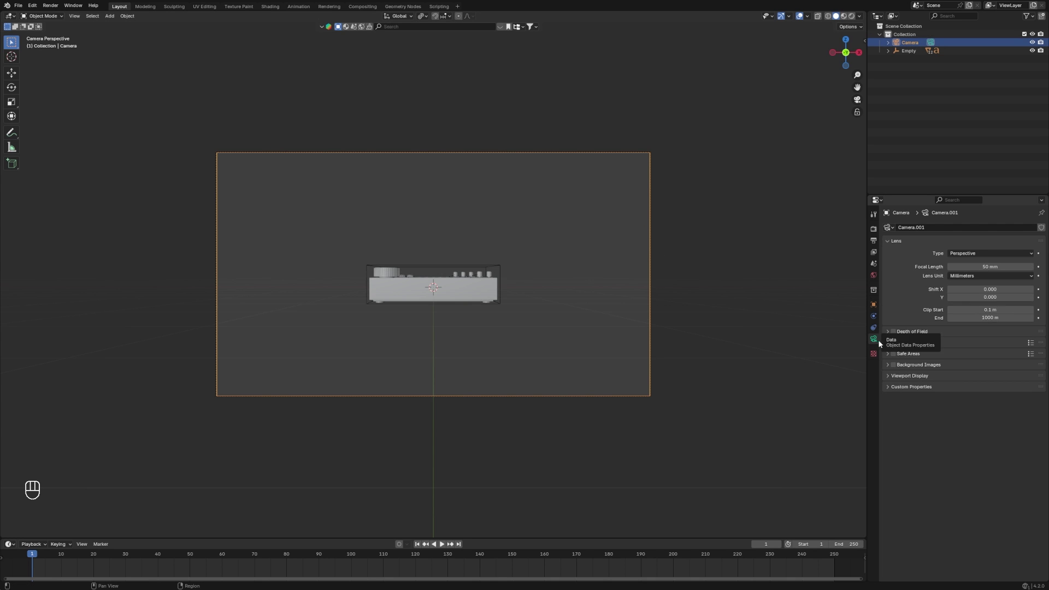
{"action": "left_click", "coordinate": [991, 253]}
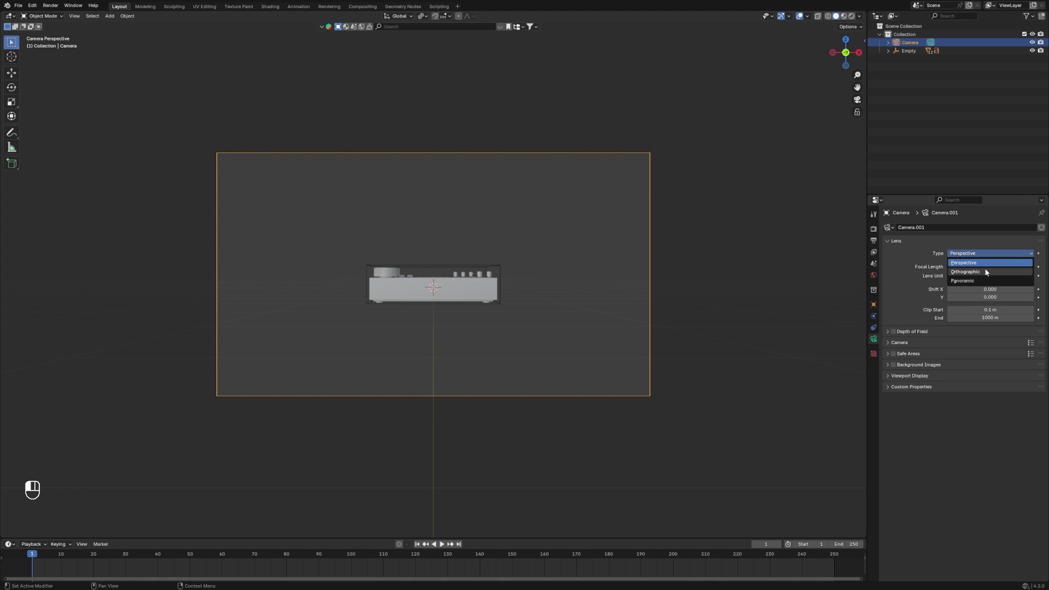
{"action": "left_click", "coordinate": [986, 272]}
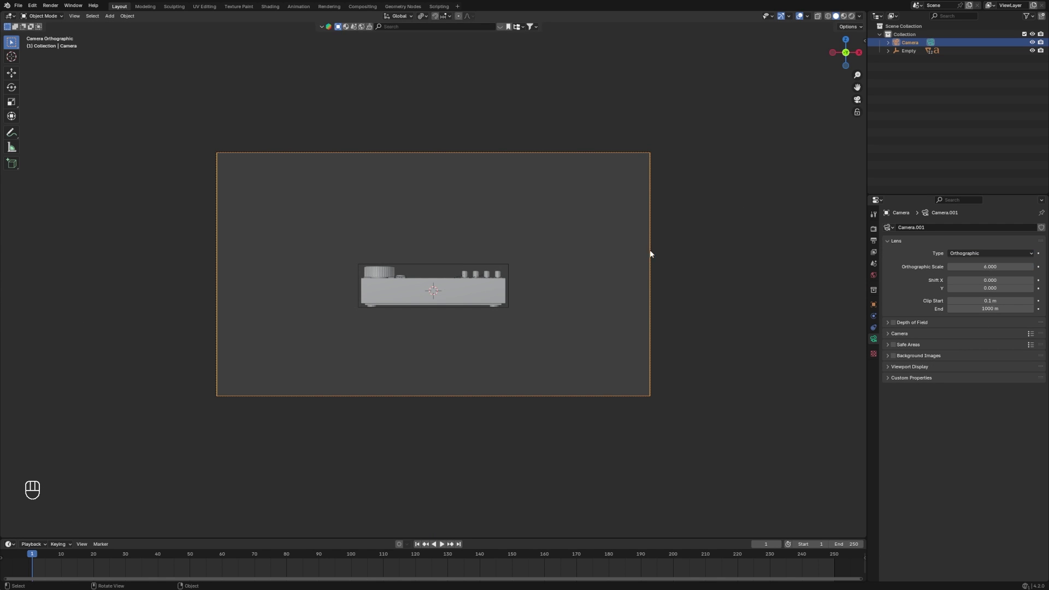
Select the empty around the radio and split the viewport vertically into two side-by-side 3D views
{"action": "left_click", "coordinate": [481, 270]}
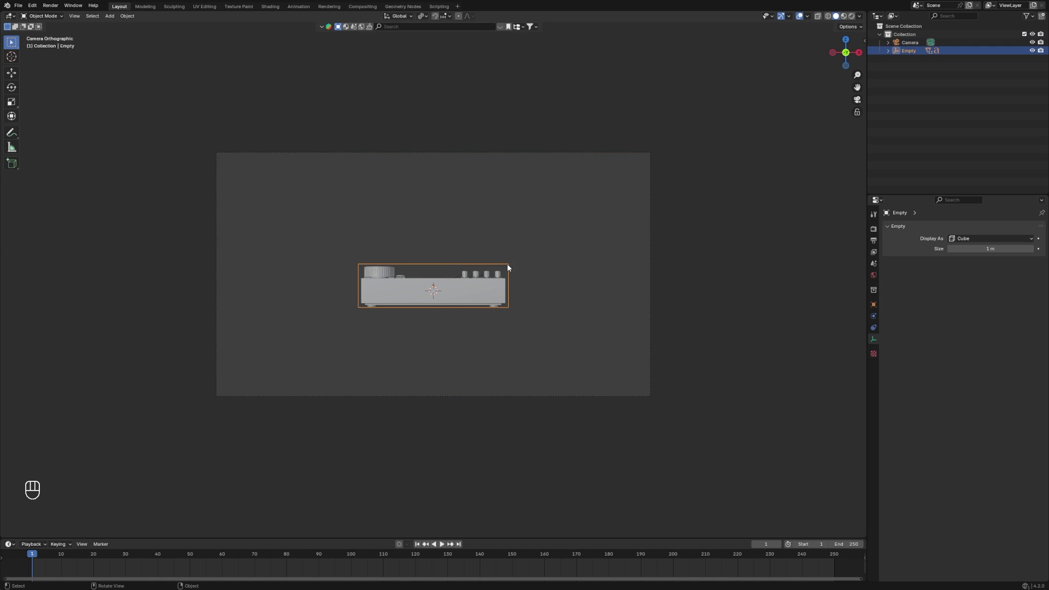
{"action": "right_click", "coordinate": [867, 229]}
{"action": "left_click", "coordinate": [844, 229]}
{"action": "left_click", "coordinate": [440, 278]}
In a right side view, tilt the empty about 61° so the radio's speaker face turns toward the camera
{"action": "middle_click_drag", "start_coordinate": [436, 278], "coordinate": [358, 281]}
{"action": "key", "text": "r"}
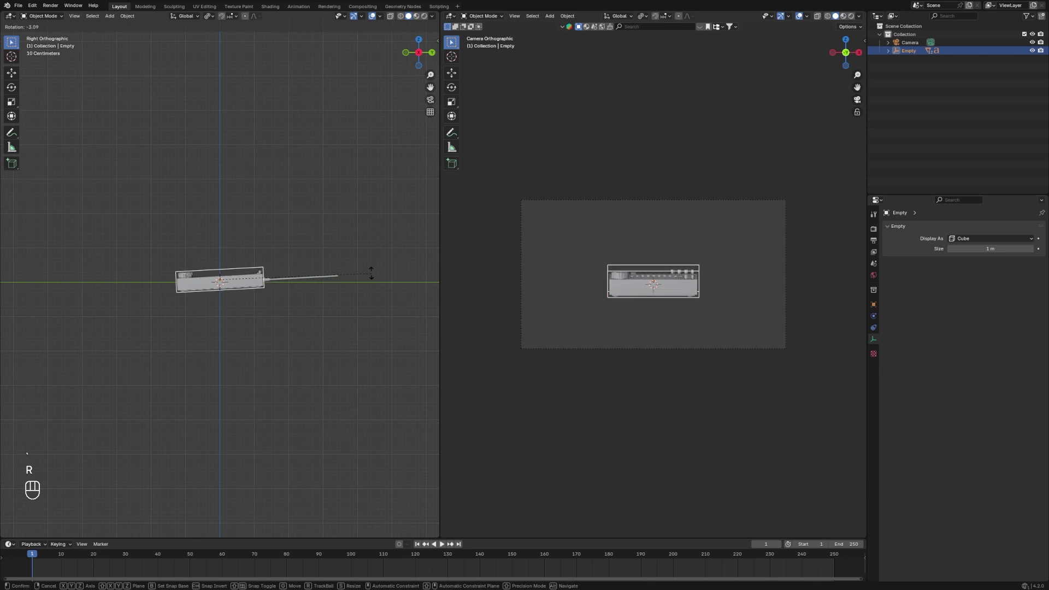
{"action": "left_click", "coordinate": [269, 195]}
Rotate the empty about 45° in the top view and raise it about 0.056 m along Z
{"action": "key", "text": "grave"}
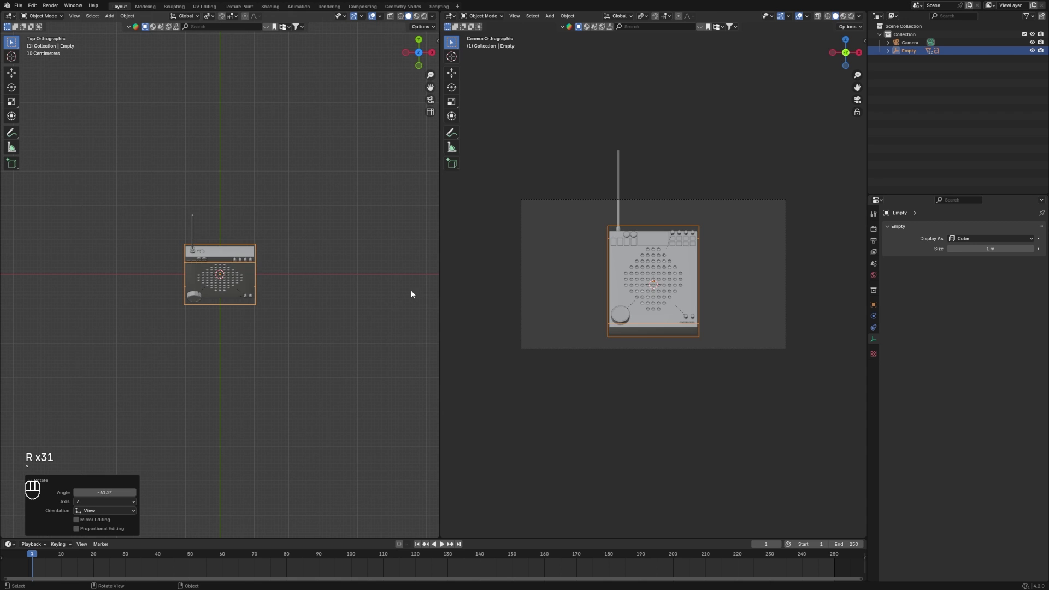
{"action": "key", "text": "r"}
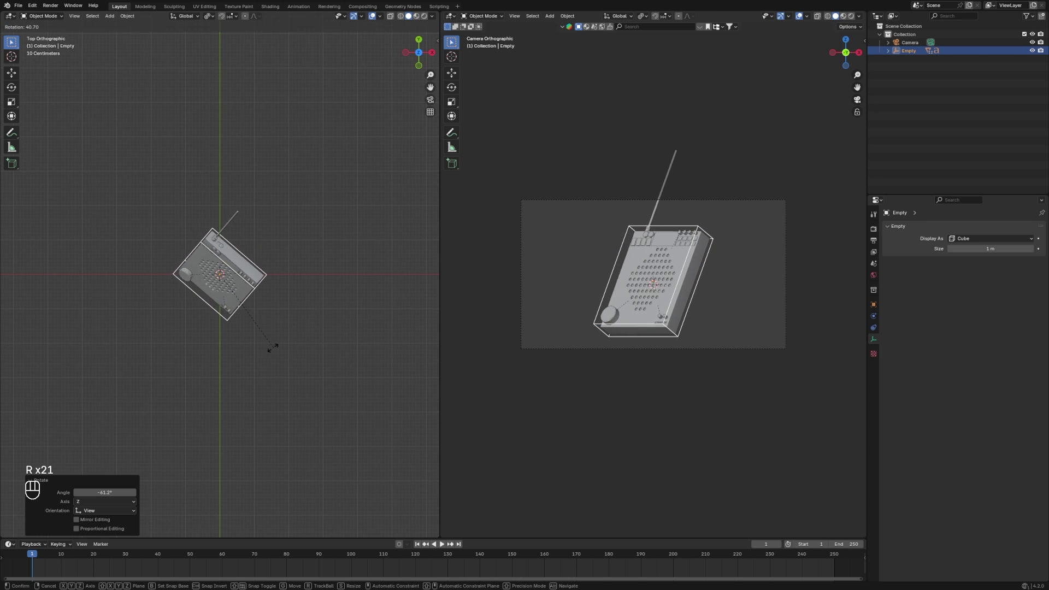
{"action": "left_click", "coordinate": [265, 347]}
{"action": "key", "text": "g"}
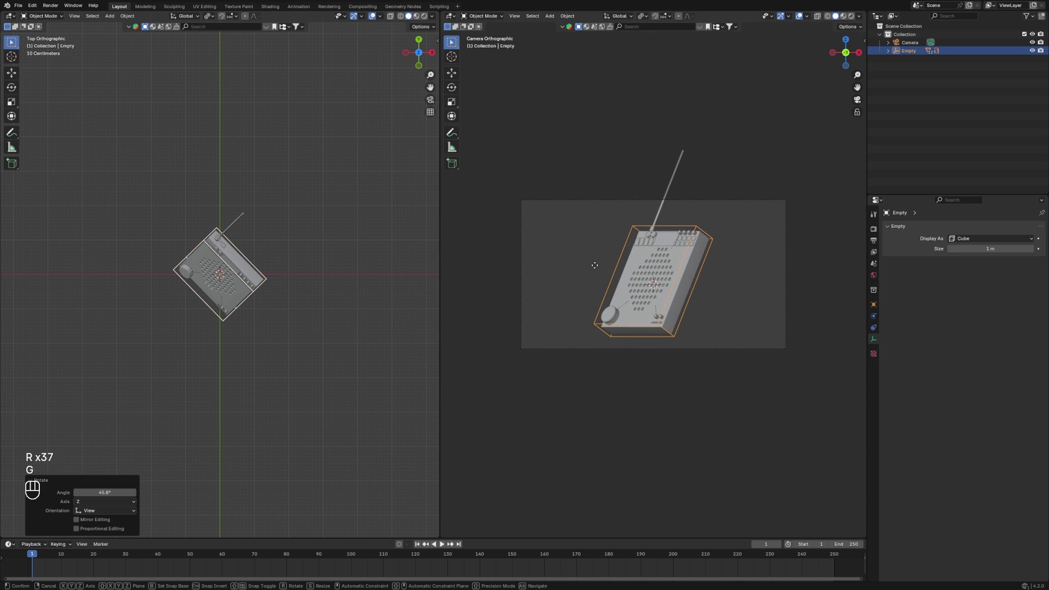
{"action": "key", "text": "z"}
{"action": "left_click", "coordinate": [850, 266]}
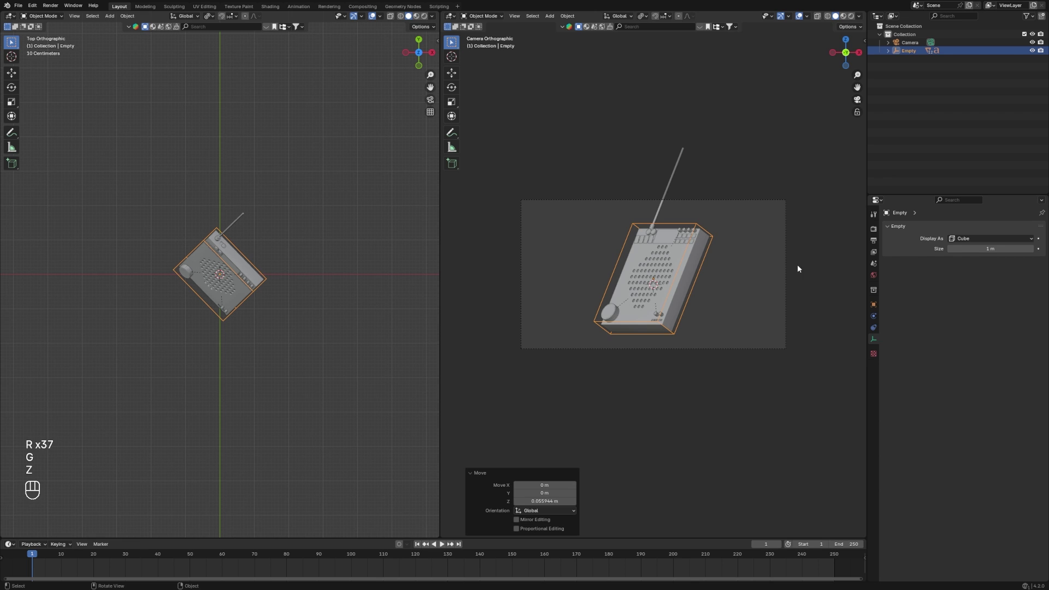
Select the camera, set its orthographic scale to 5.3, and deselect it
{"action": "left_click", "coordinate": [784, 252]}
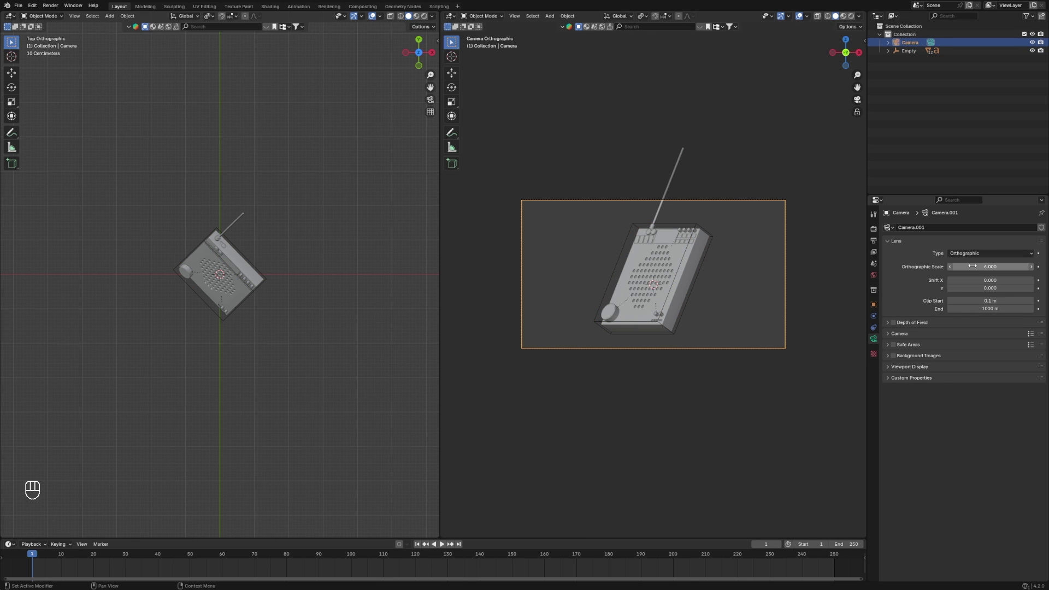
{"action": "left_click_drag", "start_coordinate": [972, 266], "coordinate": [935, 267]}
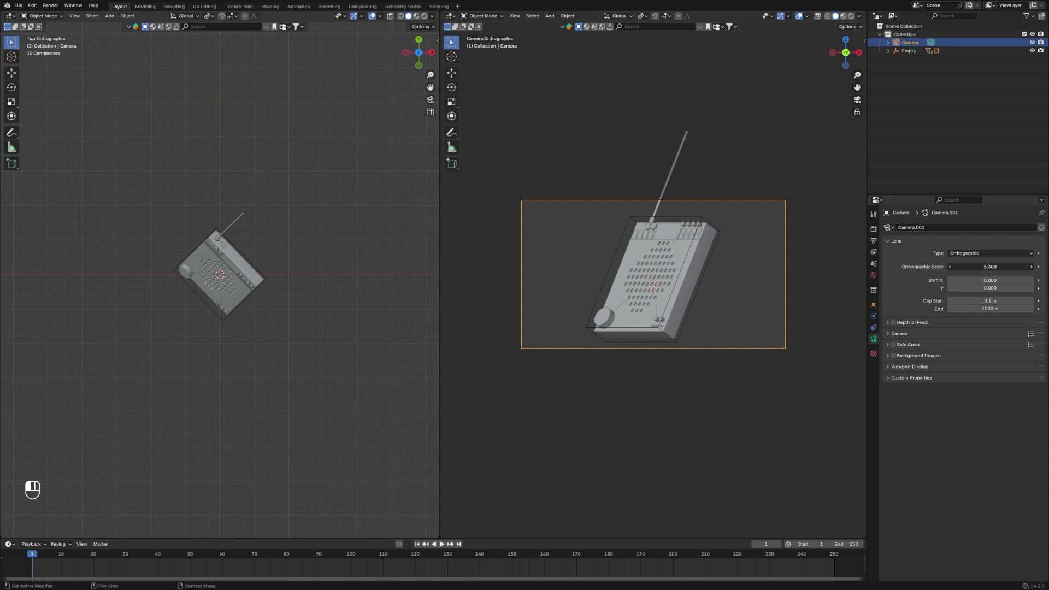
{"action": "left_click", "coordinate": [291, 260]}
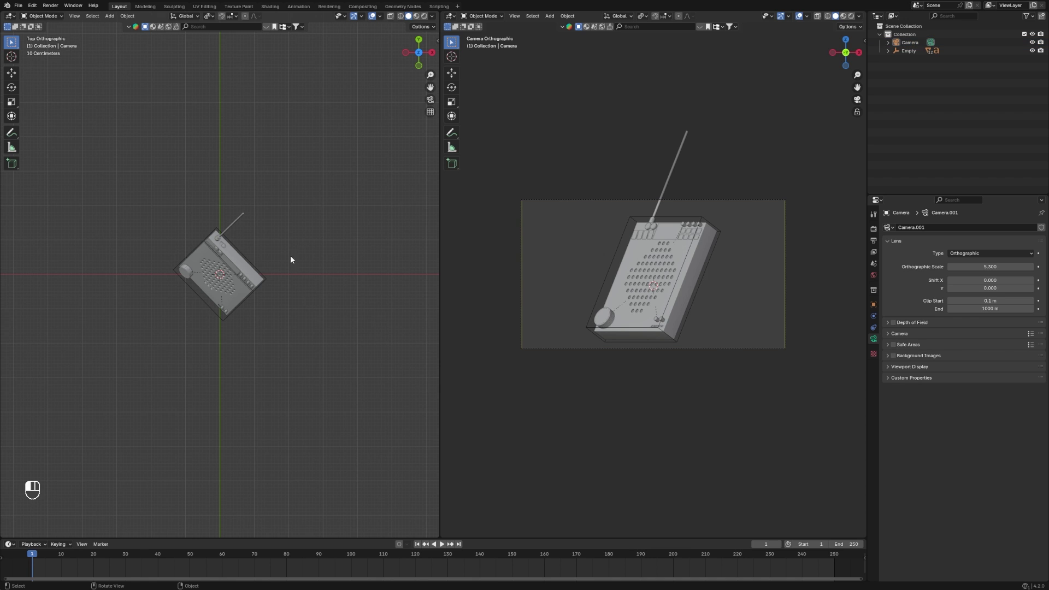
Add a mesh plane at the origin and scale it up uniformly by about 8.4 in the front view
{"action": "key", "text": "shift+a"}
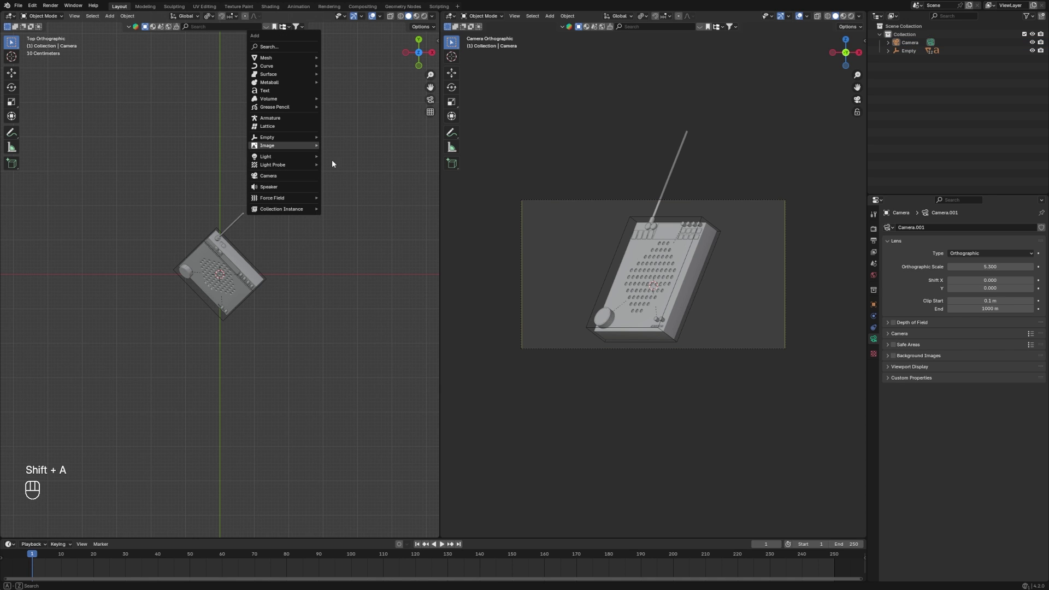
{"action": "mouse_move", "coordinate": [294, 58]}
{"action": "left_click", "coordinate": [339, 57]}
{"action": "key", "text": "KP_1"}
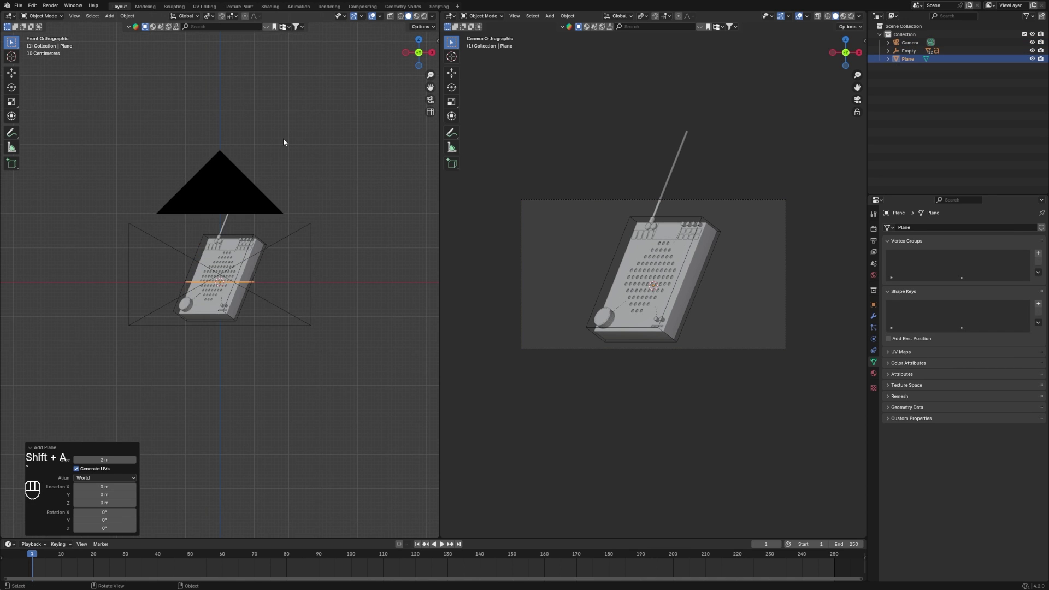
{"action": "key", "text": "s"}
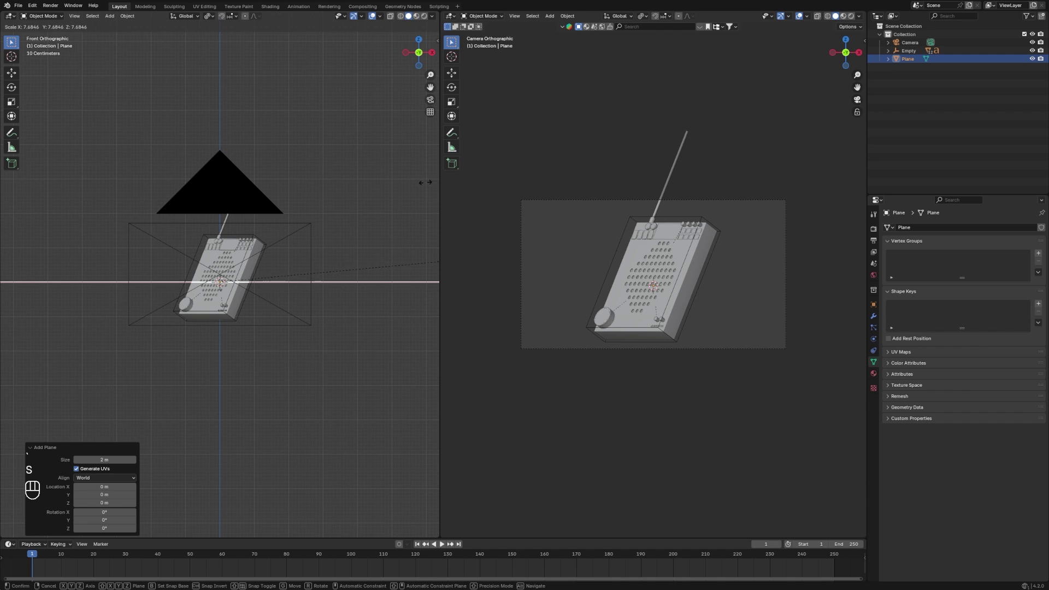
{"action": "left_click", "coordinate": [89, 189]}
Stretch the plane along Y to lengthen the floor in front of and behind the radio
{"action": "middle_click_drag", "start_coordinate": [89, 189], "coordinate": [349, 273]}
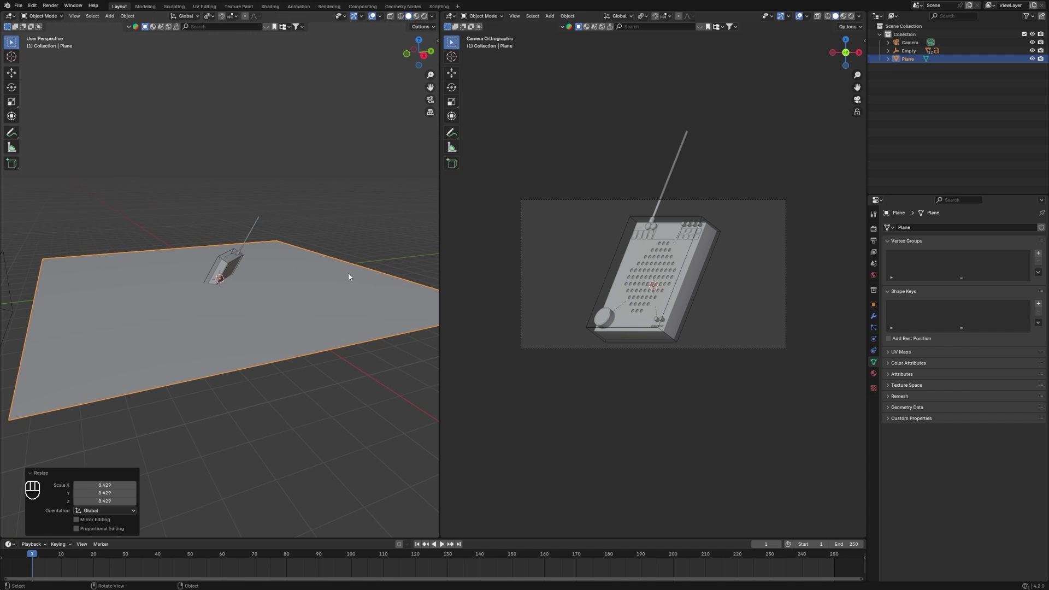
{"action": "key", "text": "s"}
{"action": "key", "text": "y"}
{"action": "left_click", "coordinate": [395, 266]}
In edge select mode, extrude the plane's rear edge straight up along Z to form a tall backdrop wall
{"action": "scroll", "coordinate": [394, 276], "scroll_direction": "down", "scroll_amount": 3}
{"action": "key", "text": "Tab"}
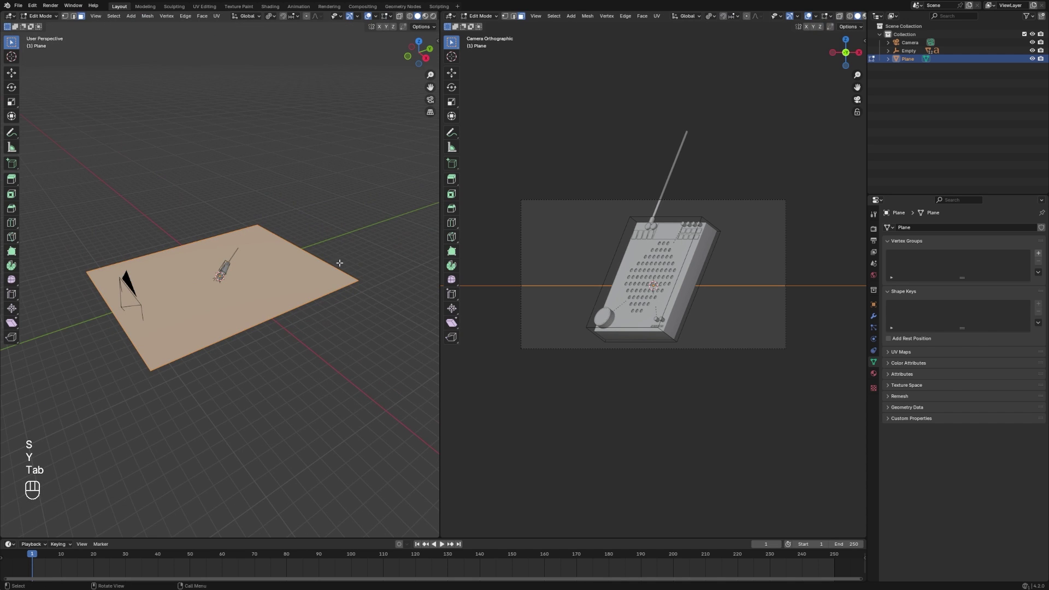
{"action": "left_click", "coordinate": [74, 17]}
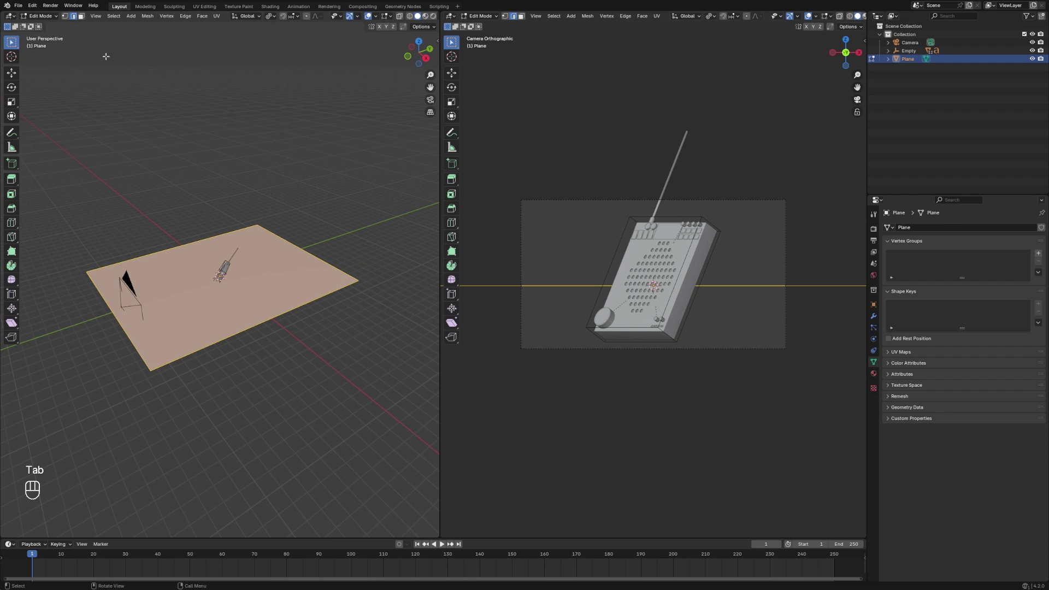
{"action": "left_click", "coordinate": [286, 236]}
{"action": "key", "text": "e"}
{"action": "key", "text": "g"}
{"action": "key", "text": "z"}
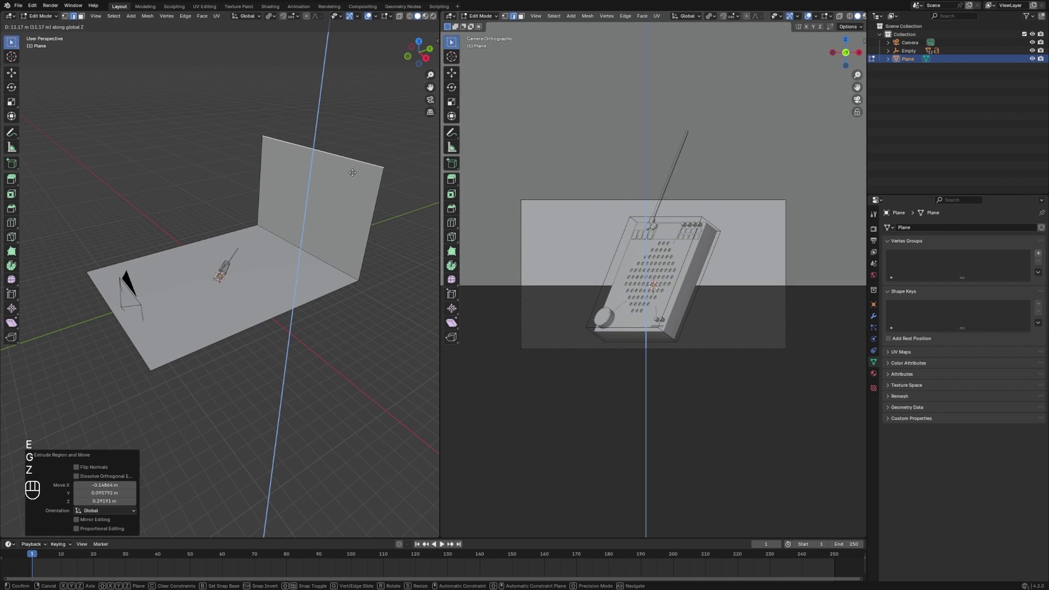
{"action": "left_click", "coordinate": [357, 117]}
Bevel the edge between floor and wall widely with many segments for a smooth curve, and return to Object Mode
{"action": "left_click", "coordinate": [341, 274]}
{"action": "key", "text": "ctrl+b"}
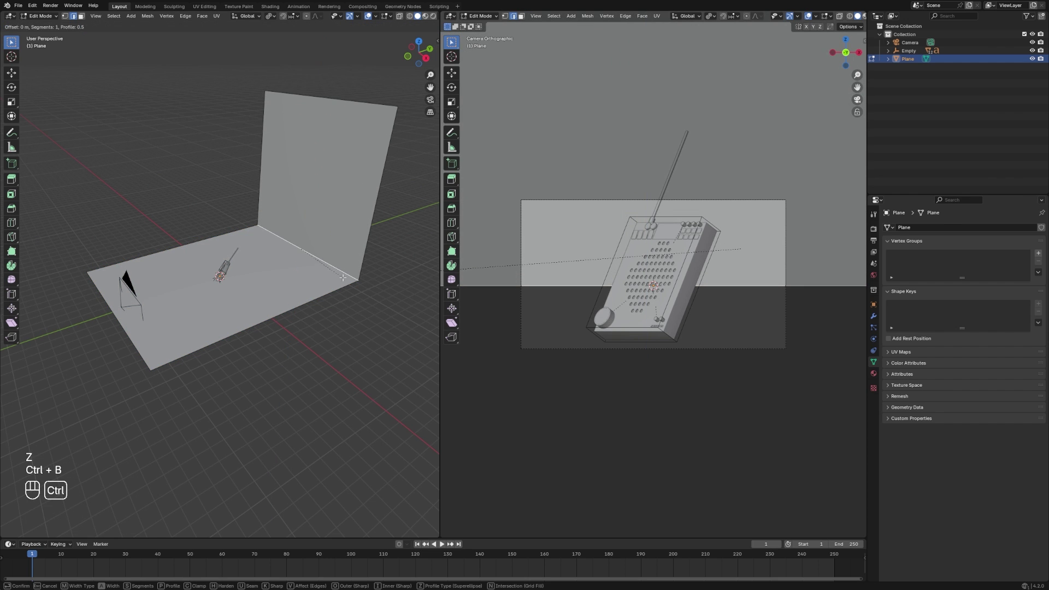
{"action": "key", "text": "s"}
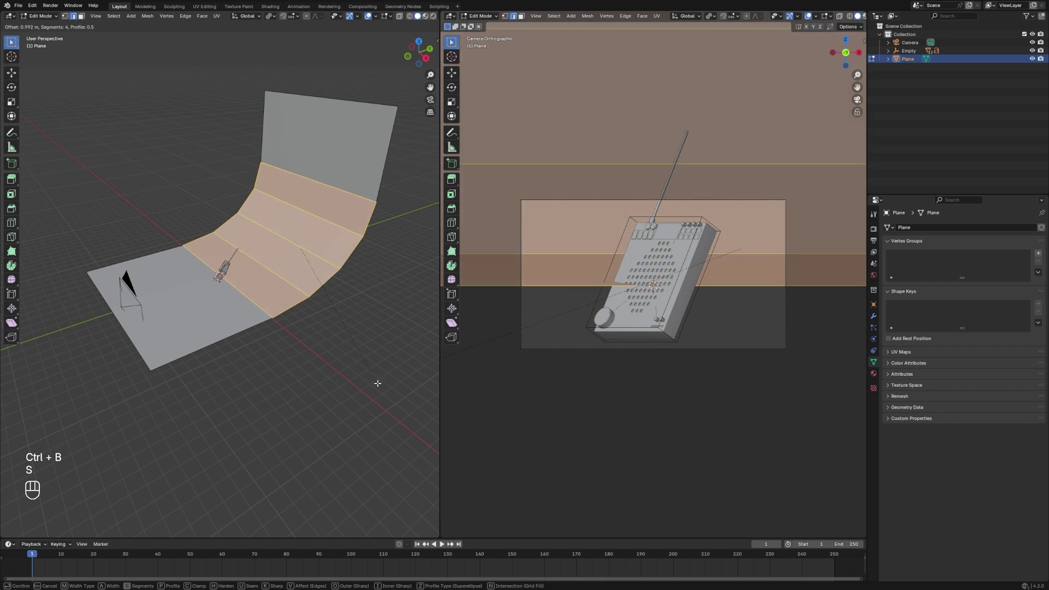
{"action": "key", "text": "s"}
{"action": "key", "text": "s"}
{"action": "key", "text": "s"}
{"action": "key", "text": "s"}
{"action": "key", "text": "s"}
{"action": "key", "text": "s"}
{"action": "key", "text": "s"}
{"action": "key", "text": "s"}
{"action": "key", "text": "s"}
{"action": "key", "text": "s"}
{"action": "key", "text": "s"}
{"action": "key", "text": "s"}
{"action": "key", "text": "s"}
{"action": "key", "text": "s"}
{"action": "key", "text": "s"}
{"action": "key", "text": "s"}
{"action": "key", "text": "s"}
{"action": "key", "text": "Tab"}
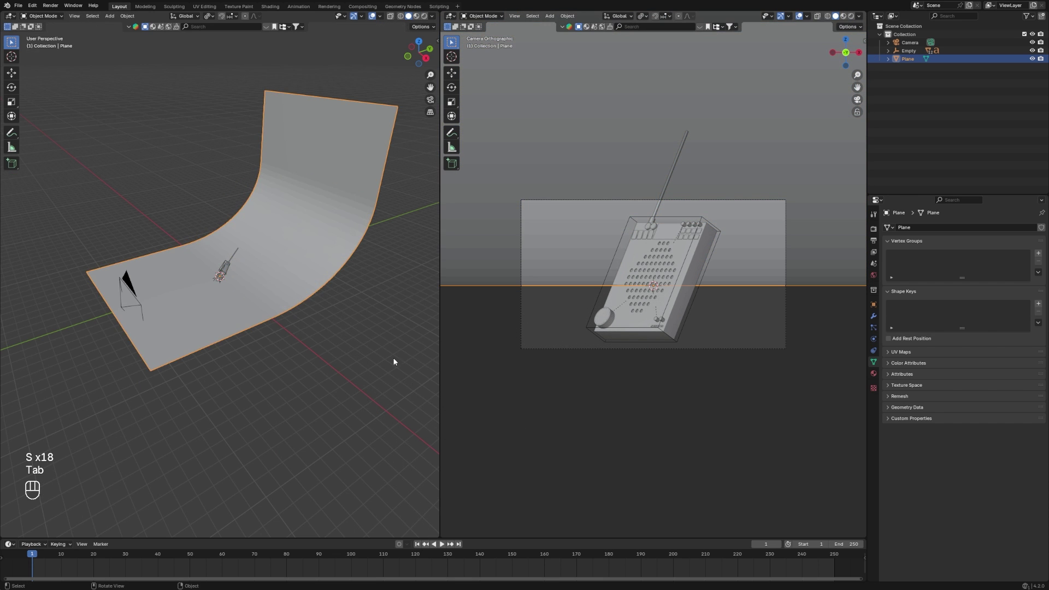
Apply Shade Auto Smooth with a 30° angle to the curved backdrop
{"action": "key", "text": "grave"}
{"action": "left_click", "coordinate": [308, 219]}
{"action": "right_click", "coordinate": [288, 227]}
{"action": "left_click", "coordinate": [288, 227]}
In the front view, move the backdrop down about 2.06 m along Z so its front edge leaves the camera frame
{"action": "key", "text": "grave"}
{"action": "left_click", "coordinate": [267, 175]}
{"action": "key", "text": "g"}
{"action": "key", "text": "z"}
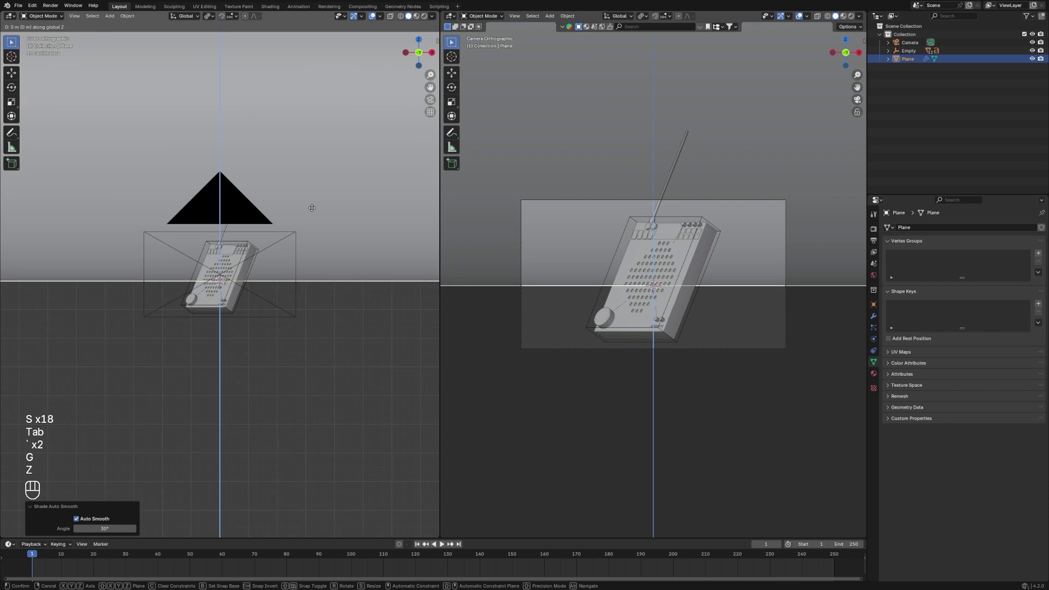
{"action": "left_click", "coordinate": [314, 270]}
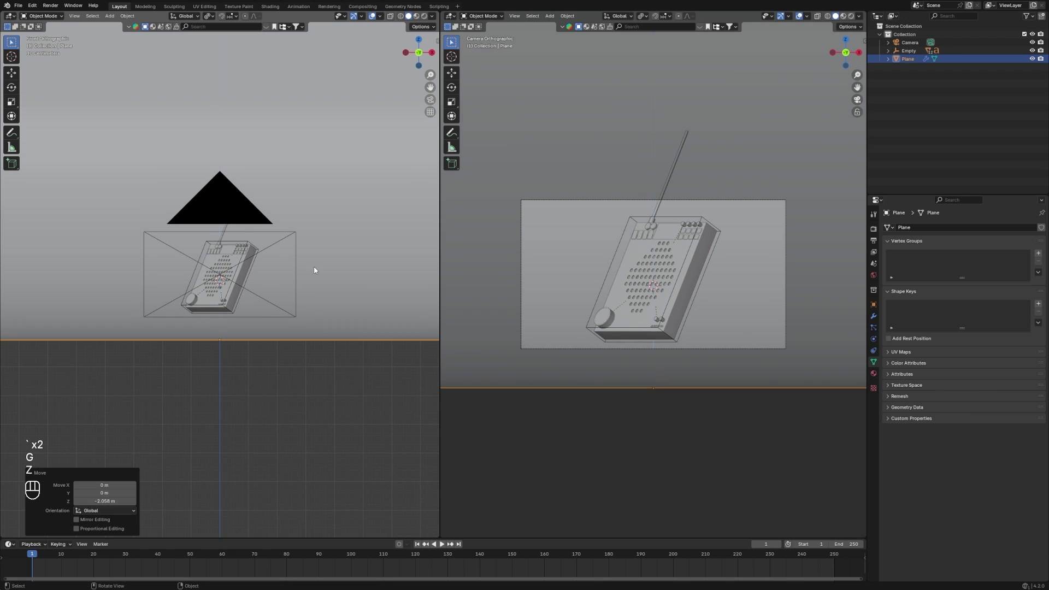
Set the render engine to Cycles and its device to GPU Compute
{"action": "left_click", "coordinate": [873, 229]}
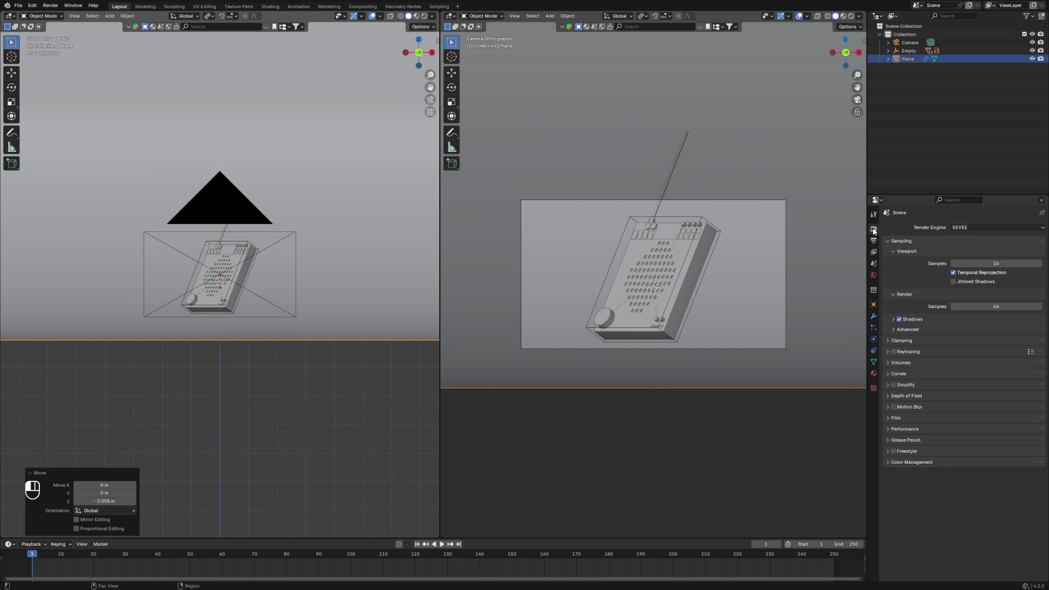
{"action": "left_click", "coordinate": [1025, 227]}
{"action": "left_click", "coordinate": [1012, 254]}
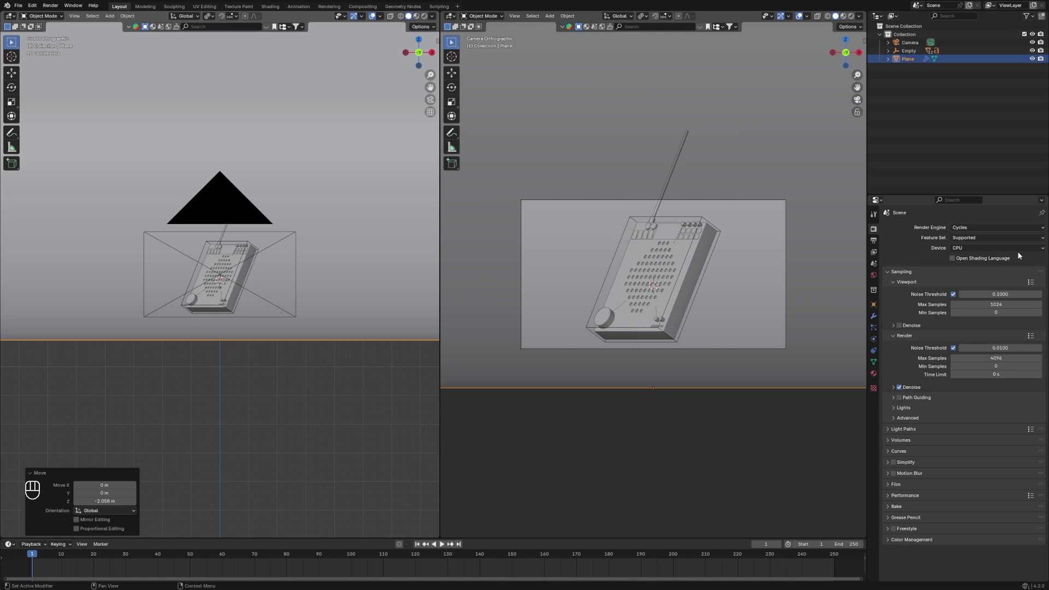
{"action": "left_click", "coordinate": [1018, 248]}
{"action": "left_click", "coordinate": [1012, 266]}
Set the maximum samples to 10 for the viewport and 500 for the render, and save the file
{"action": "left_click", "coordinate": [1010, 294]}
{"action": "type", "text": "10"}
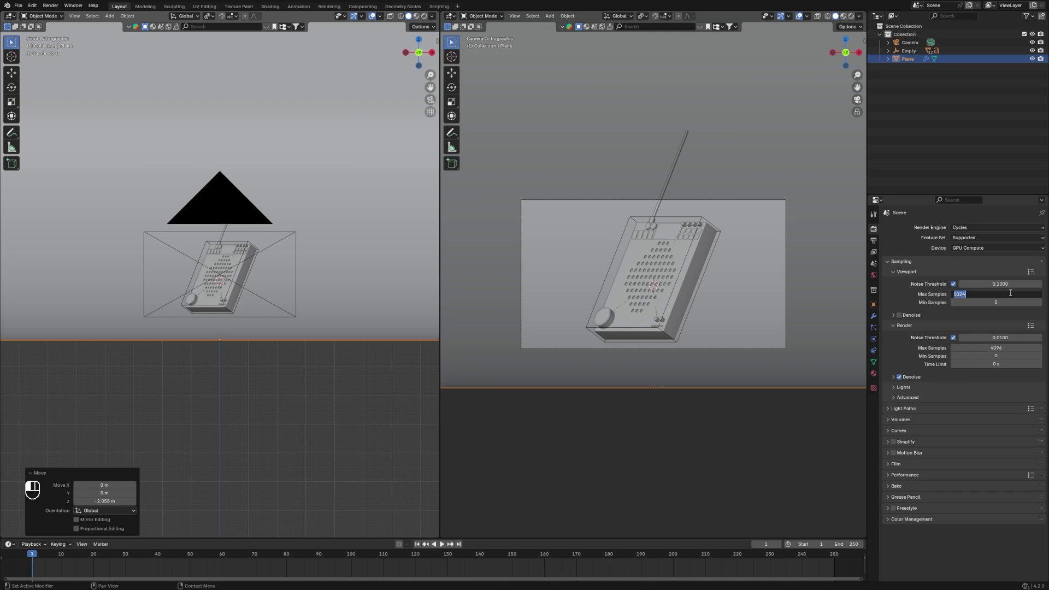
{"action": "key", "text": "Return"}
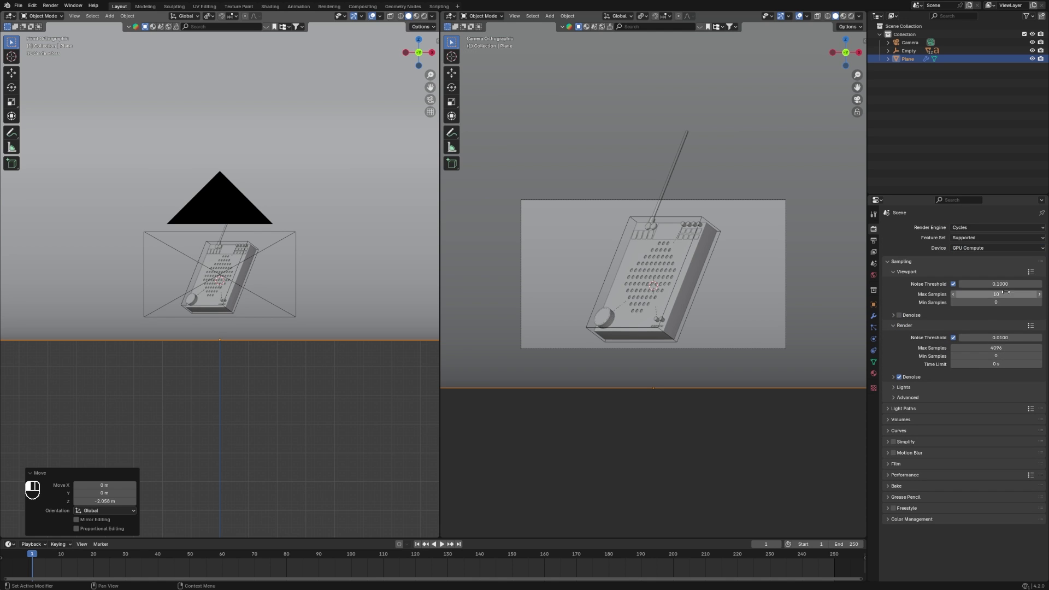
{"action": "left_click", "coordinate": [989, 348]}
{"action": "type", "text": "500"}
{"action": "key", "text": "Return"}
{"action": "key", "text": "ctrl+s"}
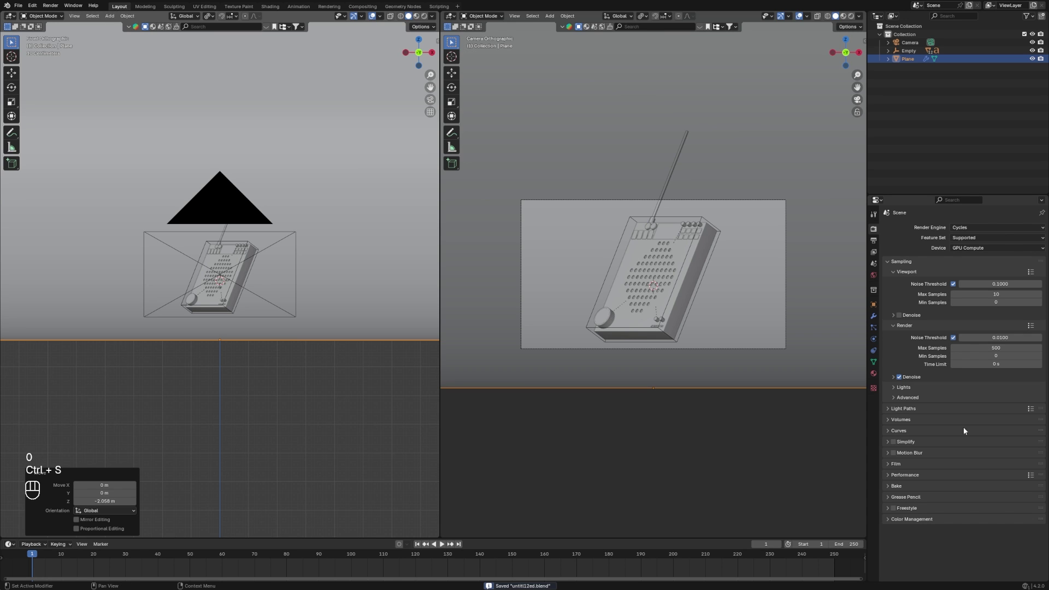
Set the Color Management look to Punchy and switch the camera view to rendered shading
{"action": "left_click", "coordinate": [944, 519]}
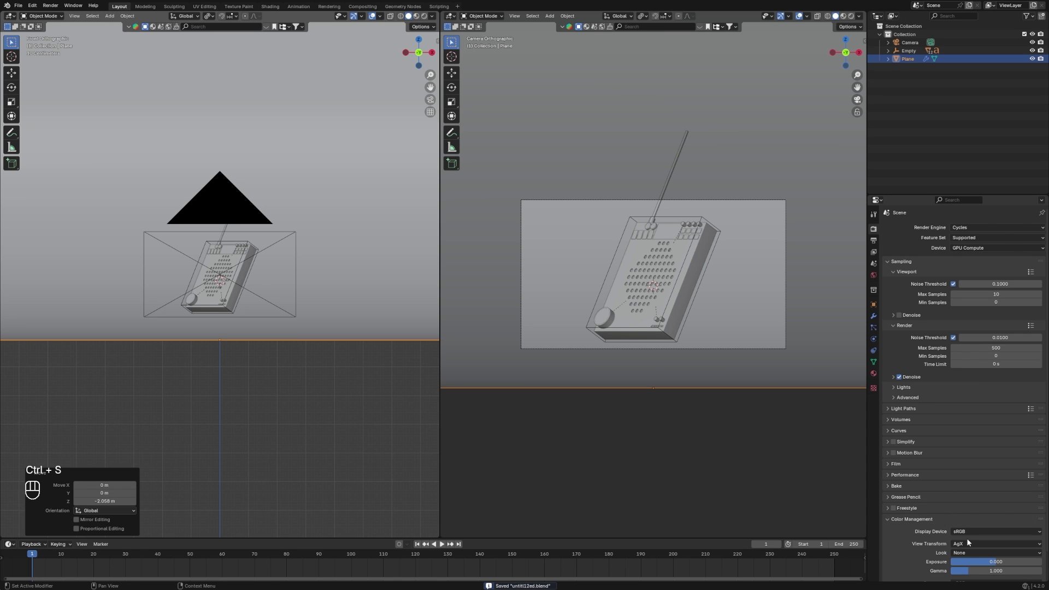
{"action": "left_click", "coordinate": [963, 553]}
{"action": "left_click", "coordinate": [975, 471]}
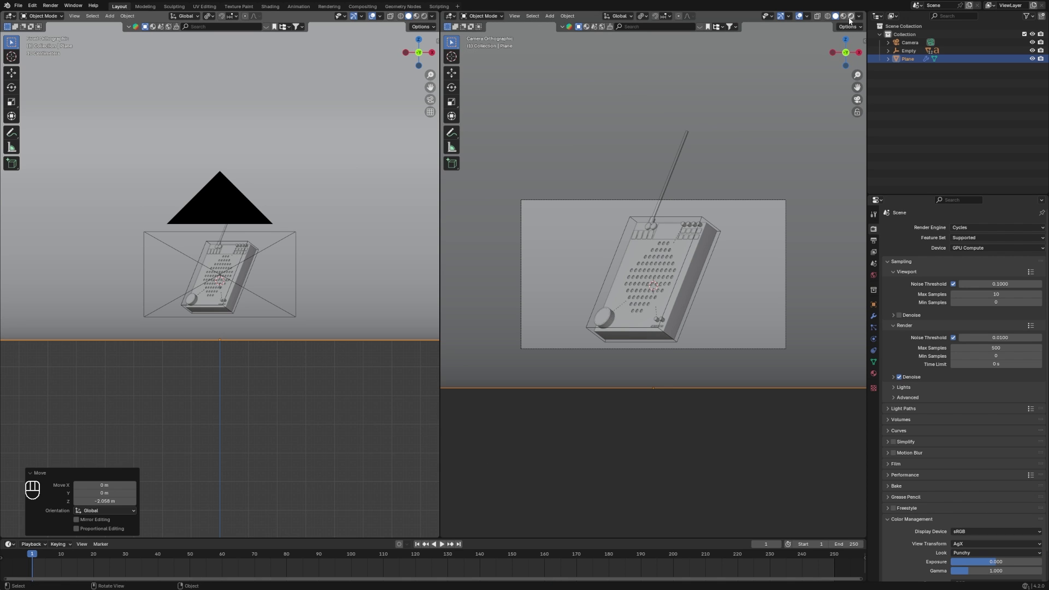
{"action": "key", "text": "z"}
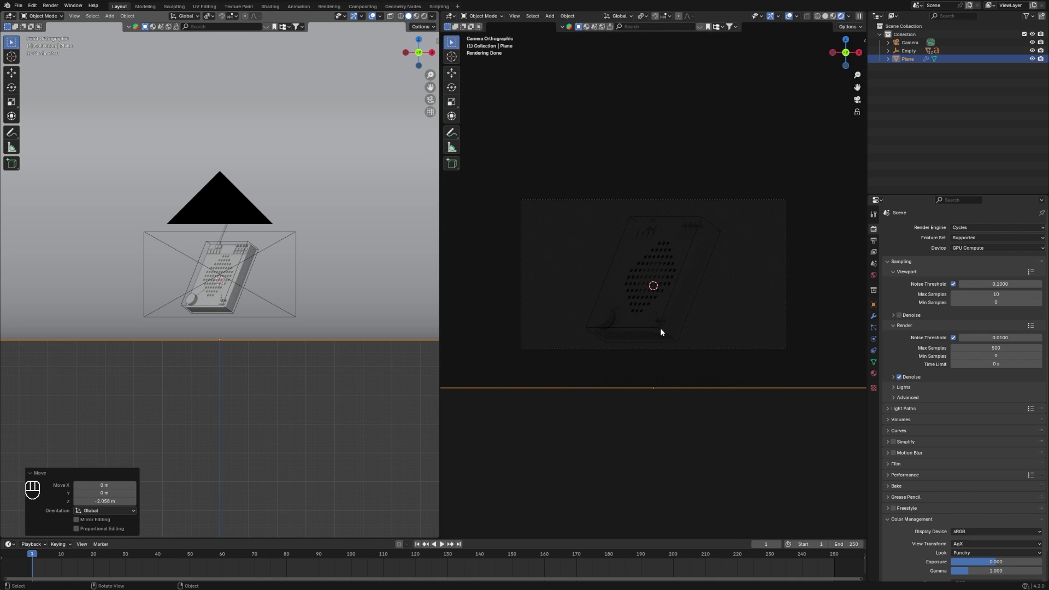
Brighten the world background colour to light grey and set the background strength to 3
{"action": "left_click", "coordinate": [873, 275]}
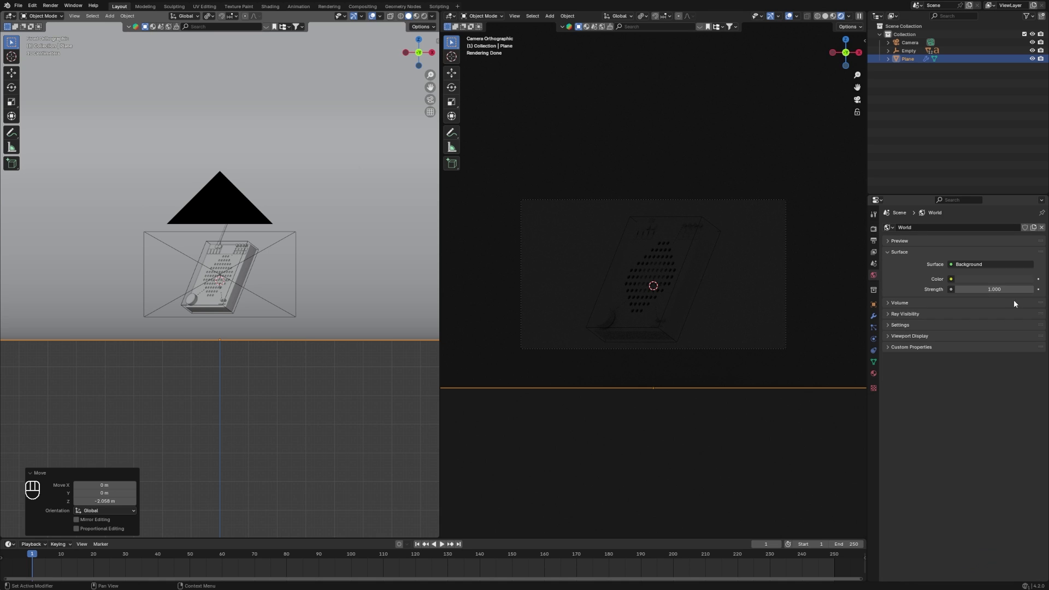
{"action": "left_click", "coordinate": [998, 278]}
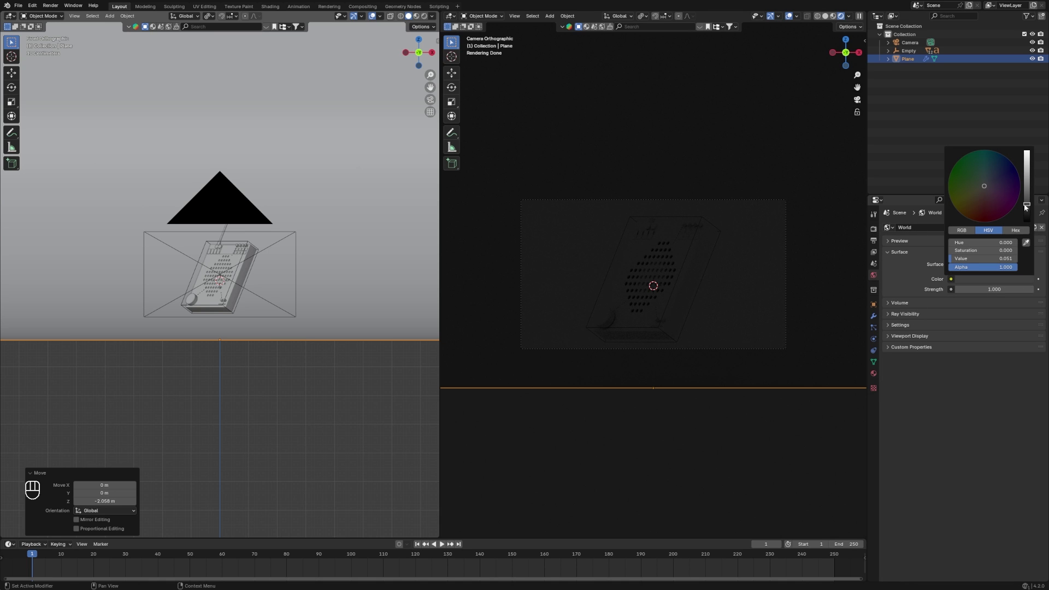
{"action": "left_click_drag", "start_coordinate": [1026, 207], "coordinate": [1027, 164]}
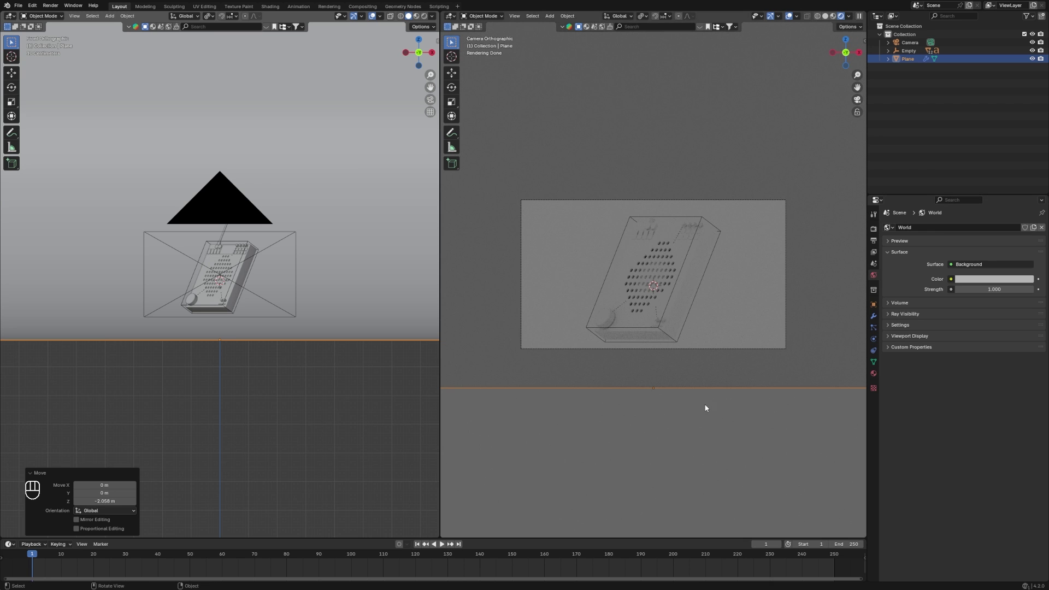
{"action": "scroll", "coordinate": [724, 409], "scroll_direction": "up", "scroll_amount": 3}
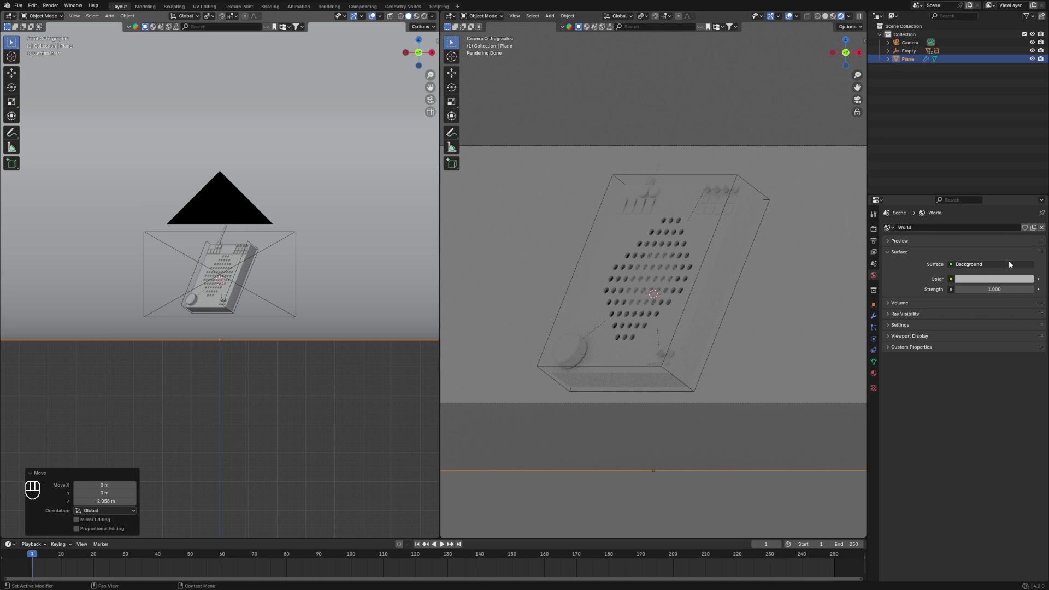
{"action": "left_click", "coordinate": [1012, 279]}
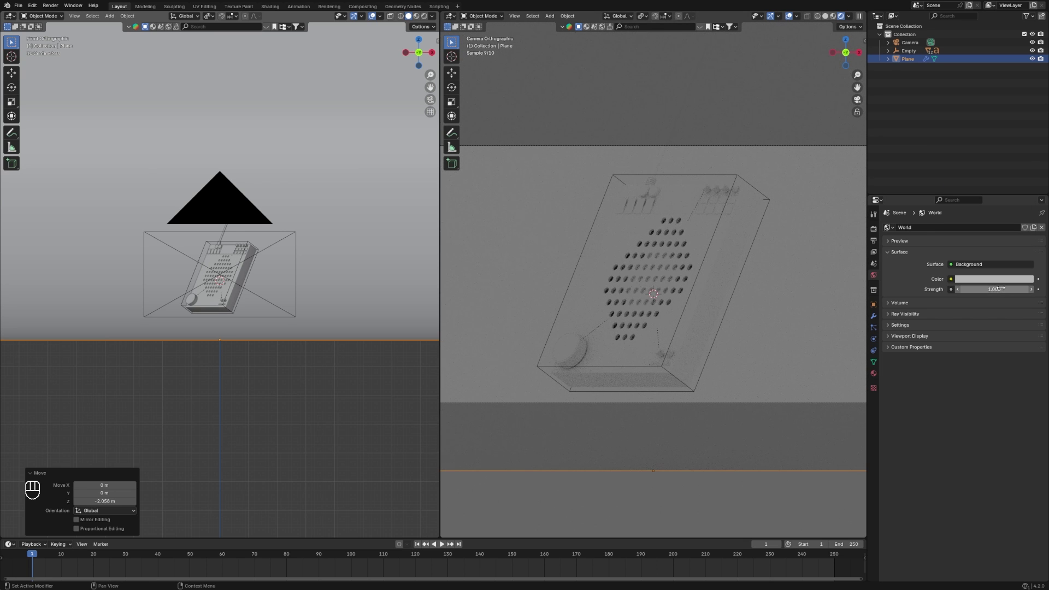
{"action": "left_click", "coordinate": [966, 289]}
{"action": "type", "text": "3"}
{"action": "key", "text": "Return"}
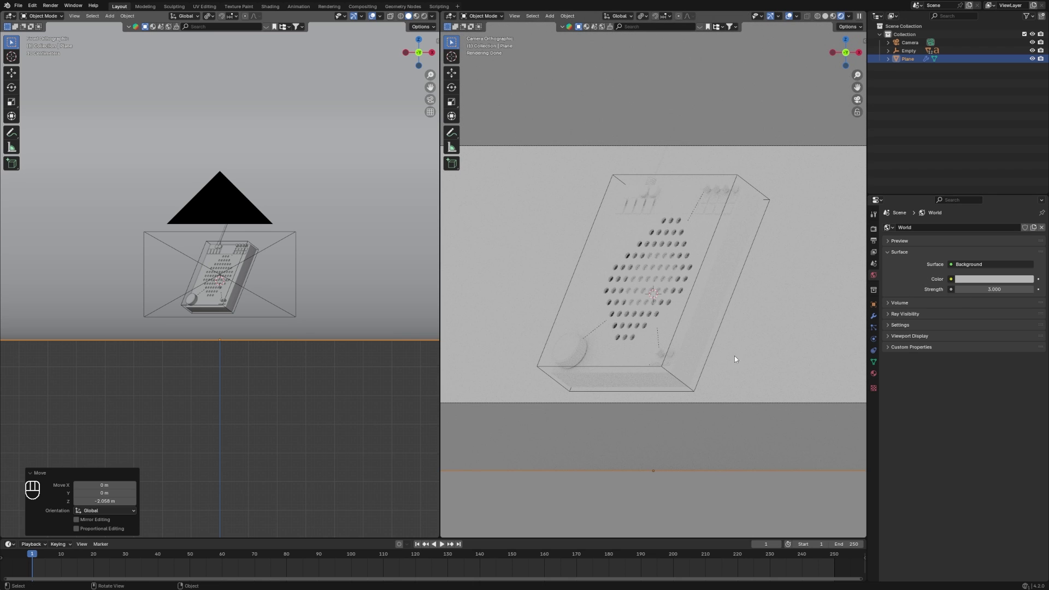
Add a spot light, raise it along Z high above the radio and shift it about 2.77 m along X
{"action": "left_click", "coordinate": [303, 399]}
{"action": "scroll", "coordinate": [206, 316], "scroll_direction": "down", "scroll_amount": 3}
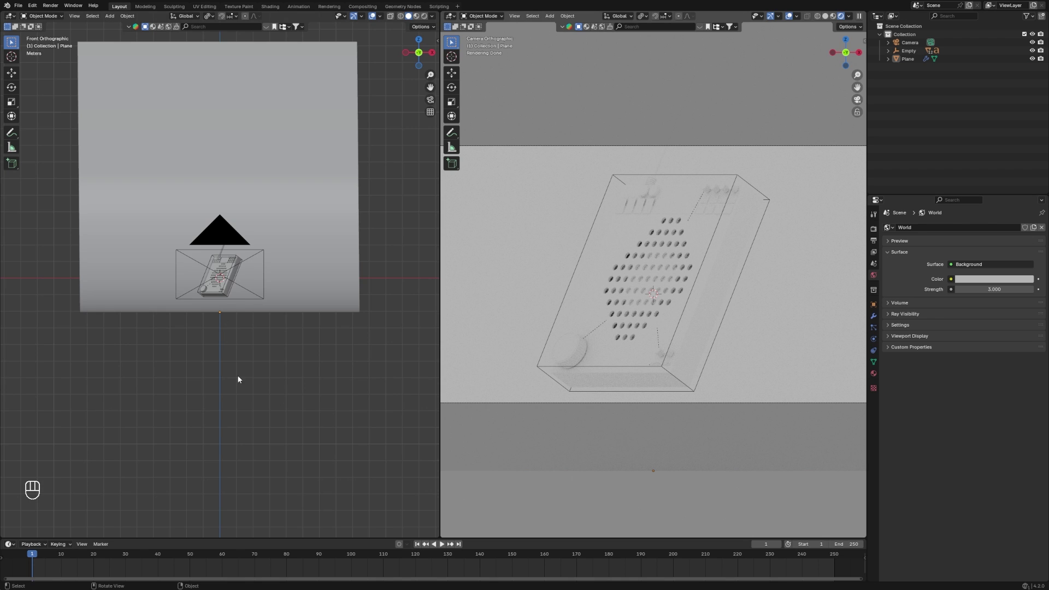
{"action": "key", "text": "shift+a"}
{"action": "mouse_move", "coordinate": [202, 356]}
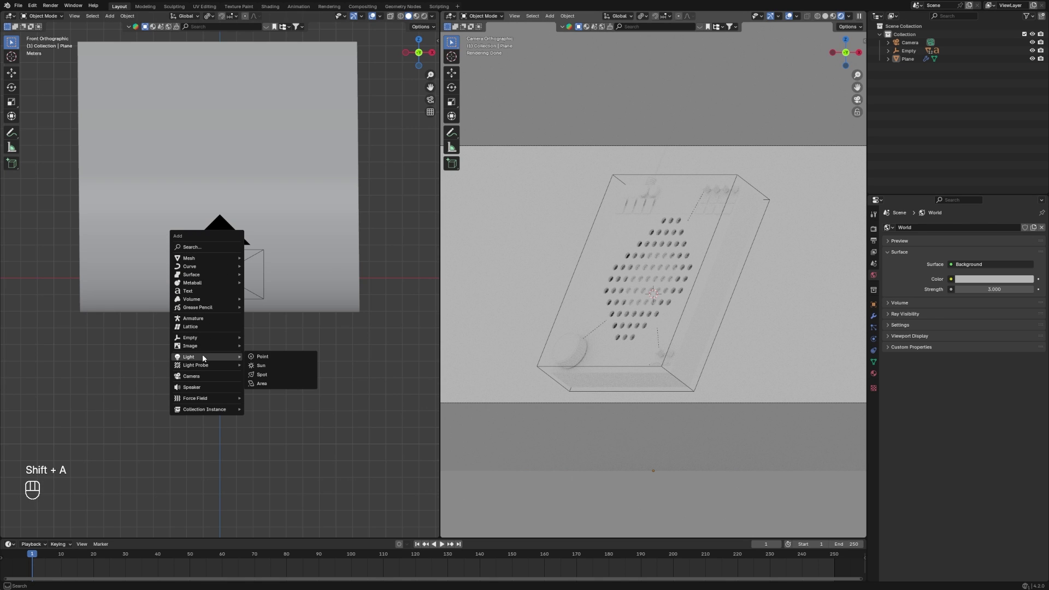
{"action": "left_click", "coordinate": [263, 375]}
{"action": "key", "text": "g"}
{"action": "key", "text": "z"}
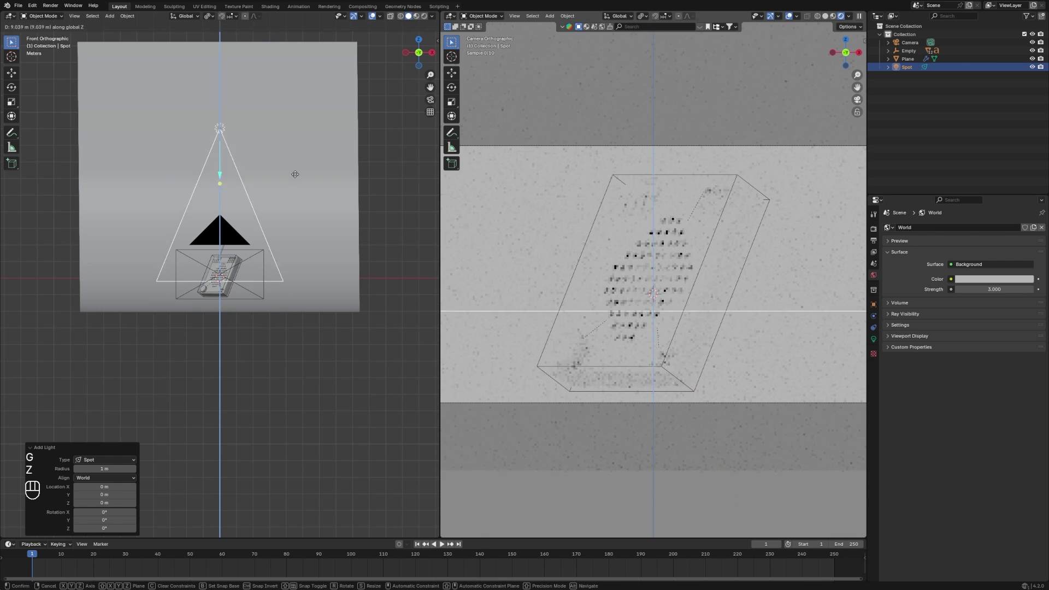
{"action": "left_click", "coordinate": [311, 134]}
{"action": "key", "text": "g"}
{"action": "key", "text": "x"}
{"action": "left_click", "coordinate": [363, 133]}
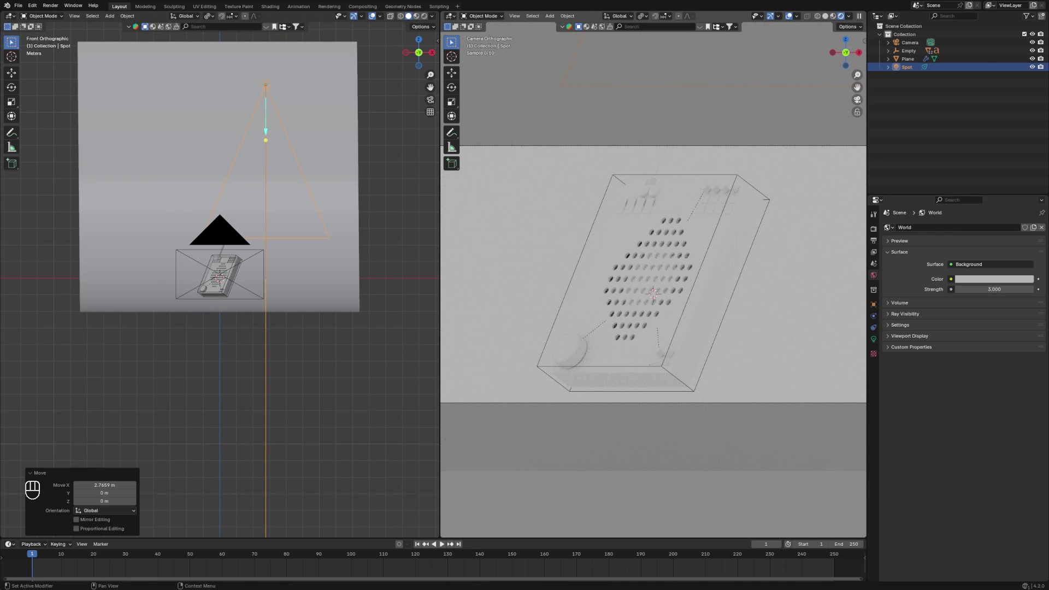
Darken the world background colour to black and set the spot light's power to 1000 W
{"action": "left_click", "coordinate": [1029, 280]}
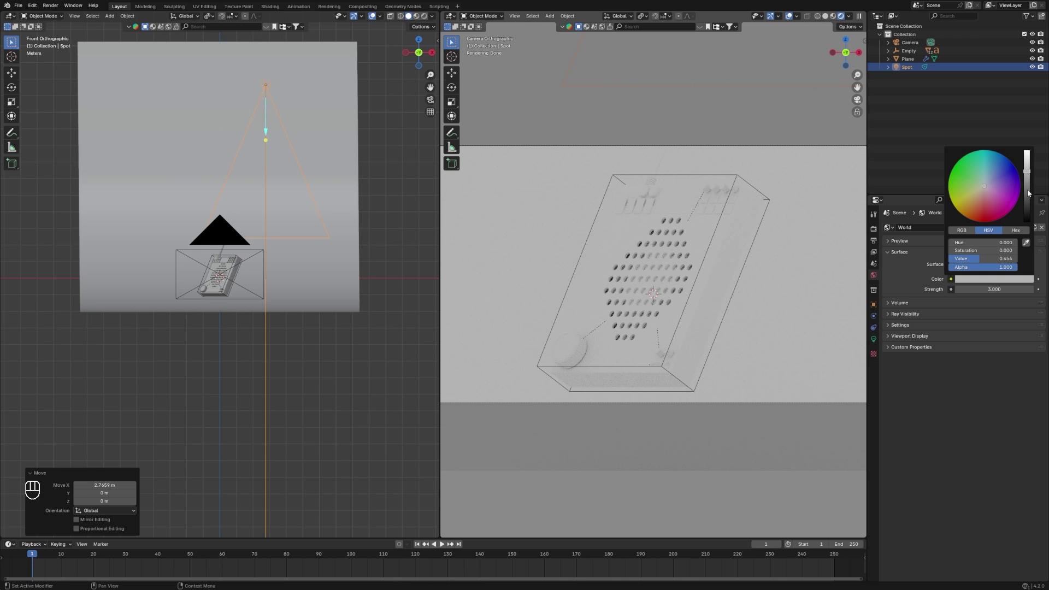
{"action": "left_click_drag", "start_coordinate": [1030, 193], "coordinate": [1028, 227]}
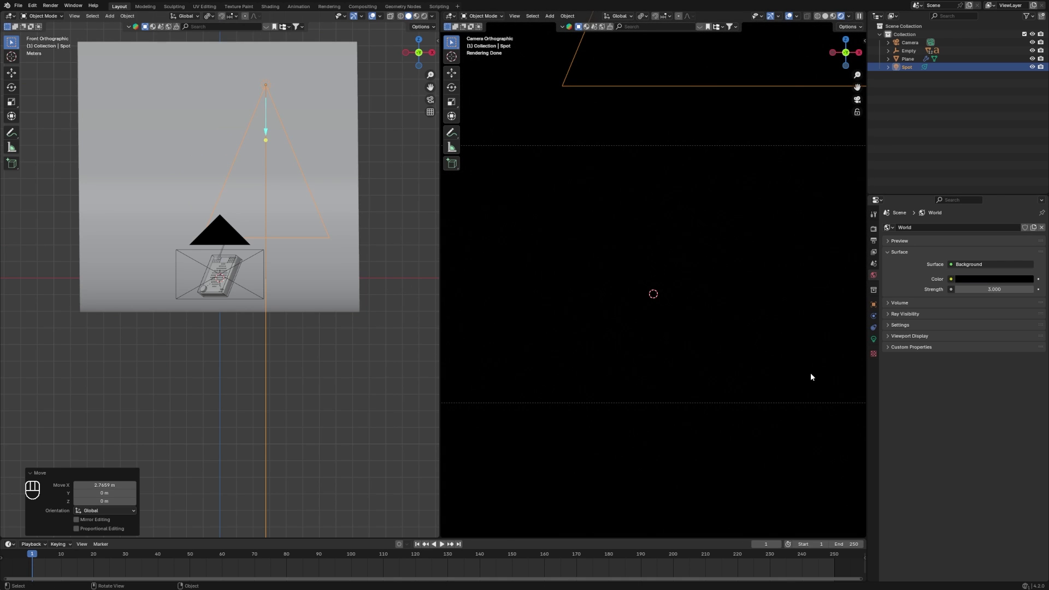
{"action": "left_click", "coordinate": [873, 339]}
{"action": "left_click", "coordinate": [998, 283]}
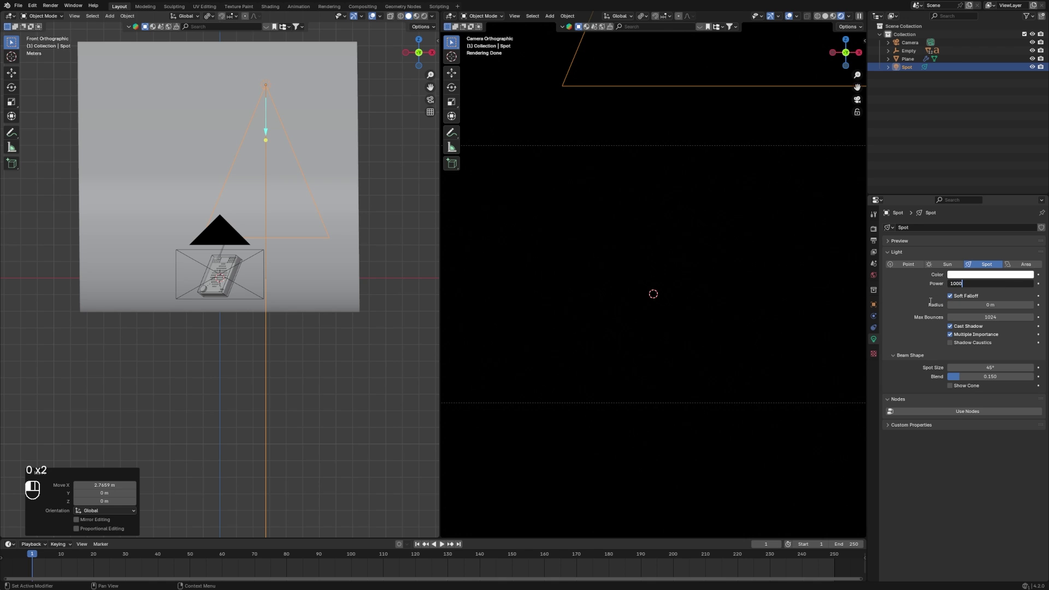
{"action": "type", "text": "1000"}
{"action": "key", "text": "Return"}
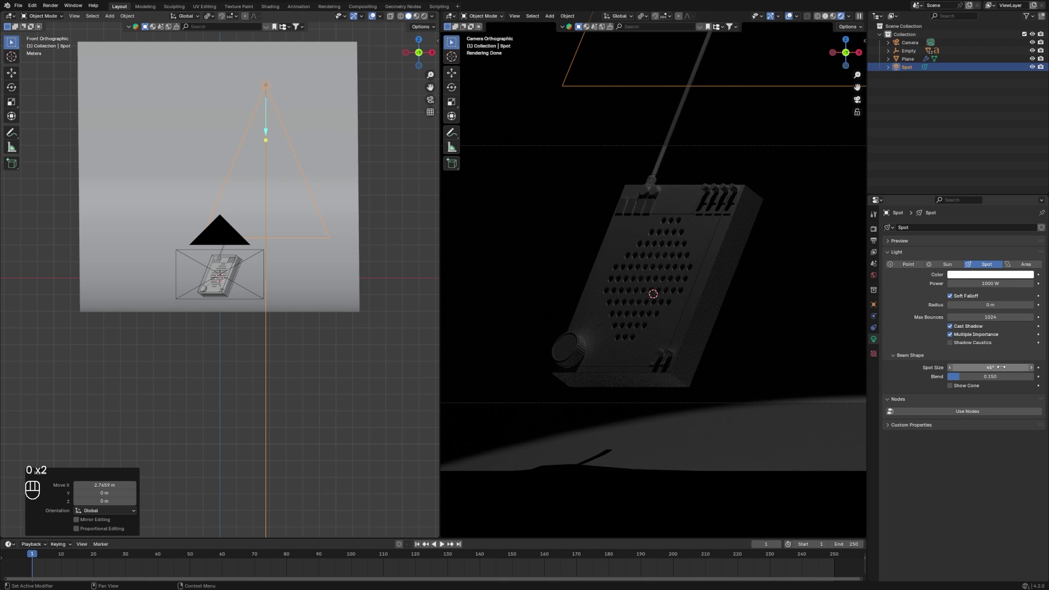
Increase the spot light's power in stages up to 100000 W
{"action": "left_click", "coordinate": [1000, 284]}
{"action": "type", "text": "50"}
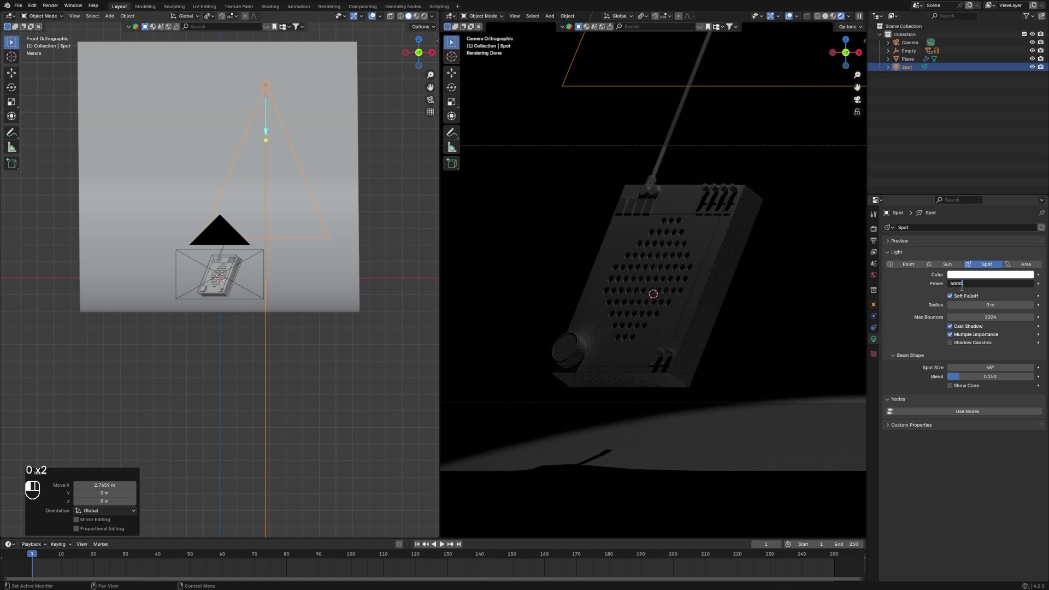
{"action": "type", "text": "8000"}
{"action": "key", "text": "Return"}
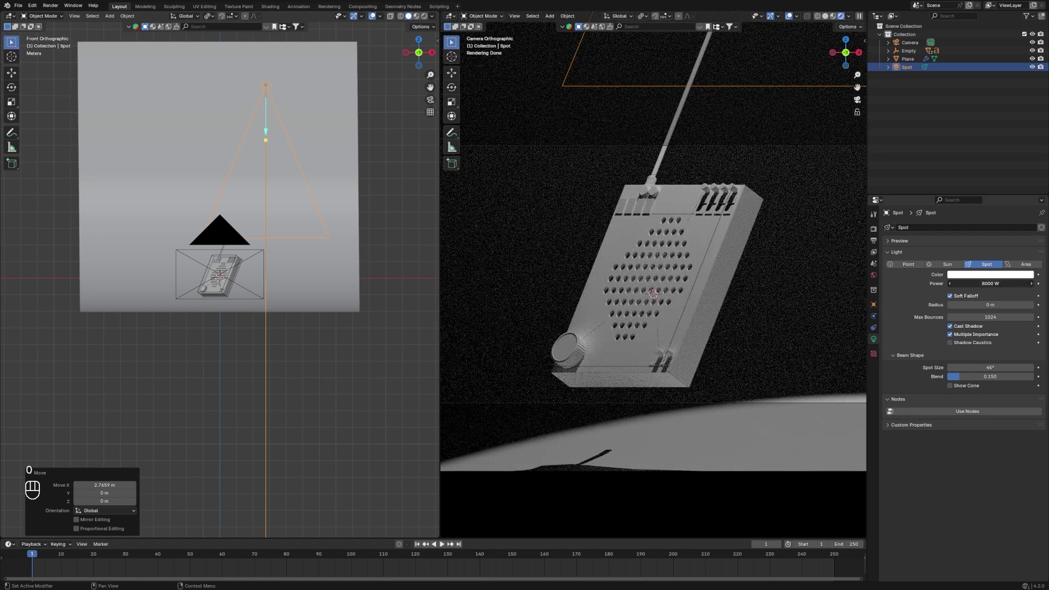
{"action": "left_click_drag", "start_coordinate": [991, 284], "coordinate": [1000, 284]}
{"action": "left_click", "coordinate": [996, 283]}
{"action": "type", "text": "1000"}
{"action": "key", "text": "Return"}
{"action": "left_click", "coordinate": [996, 284]}
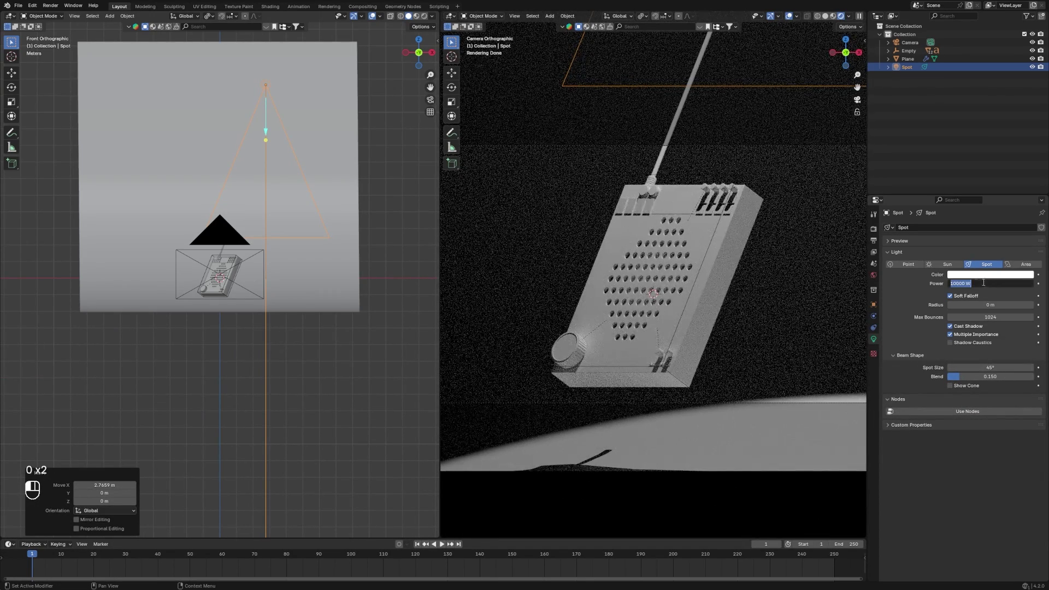
{"action": "left_click", "coordinate": [963, 284]}
{"action": "type", "text": "00"}
{"action": "key", "text": "Return"}
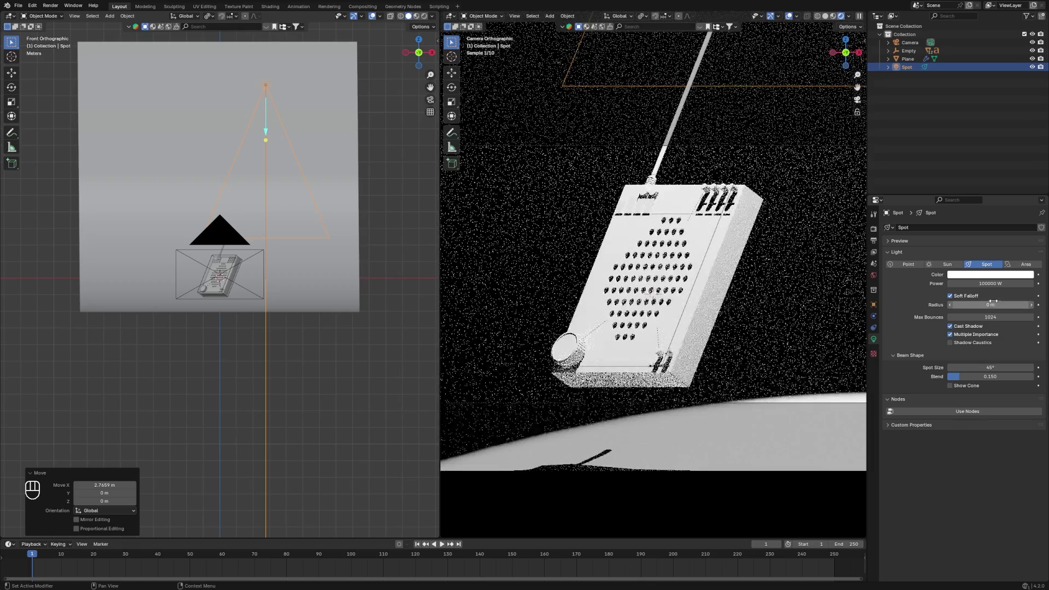
In the front view, move the spot light about 0.91 m along negative X, closer above the radio
{"action": "key", "text": "KP_7"}
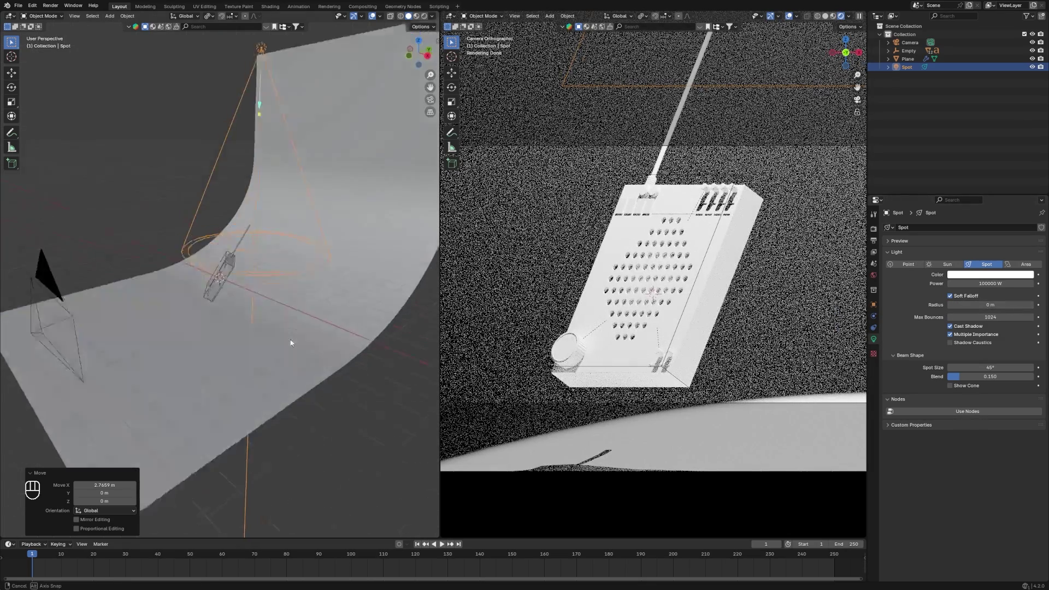
{"action": "key", "text": "g"}
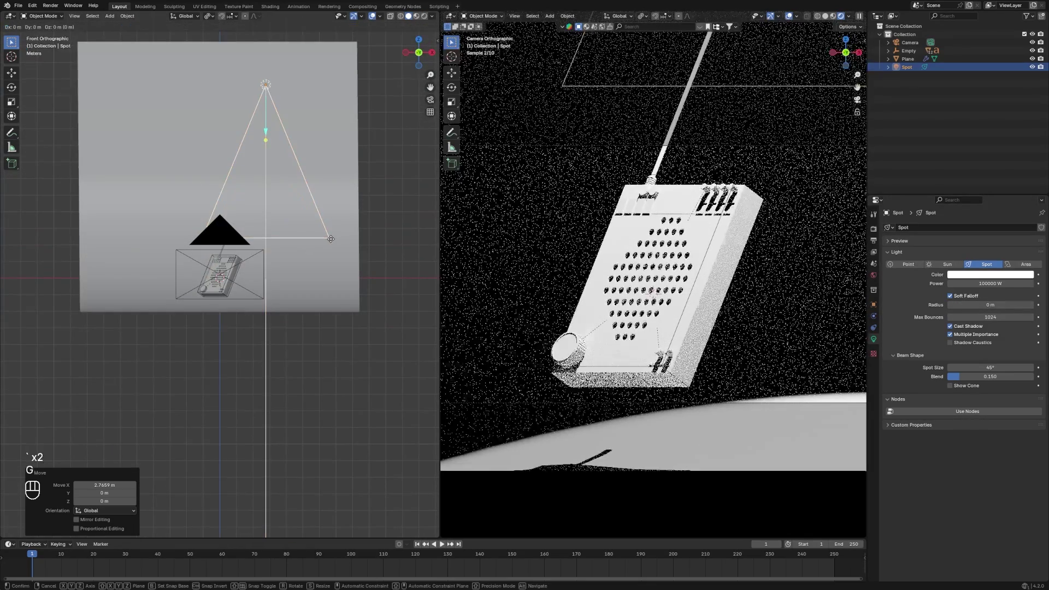
{"action": "key", "text": "x"}
{"action": "left_click", "coordinate": [316, 241]}
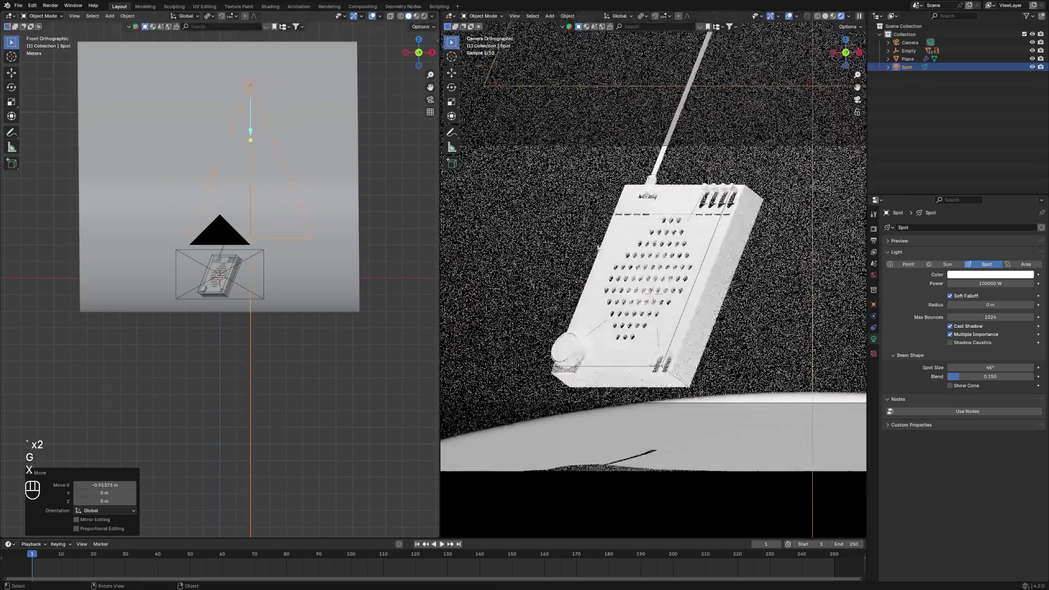
Set the spot light's power to 60000 W, its spot size to about 22° and its blend to about 0.44
{"action": "left_click", "coordinate": [979, 283]}
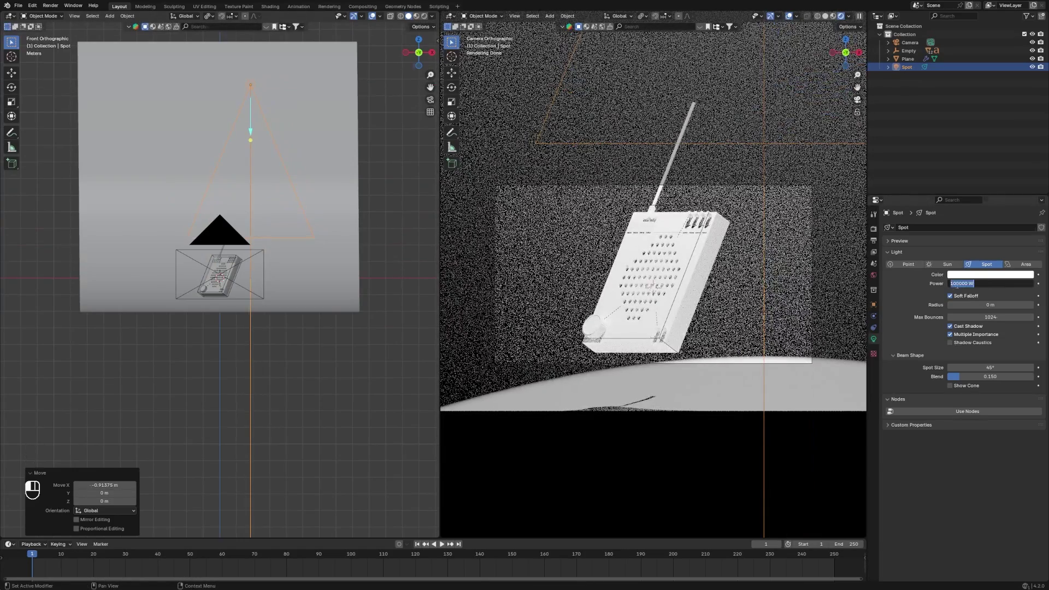
{"action": "left_click", "coordinate": [965, 284]}
{"action": "type", "text": "6"}
{"action": "key", "text": "Return"}
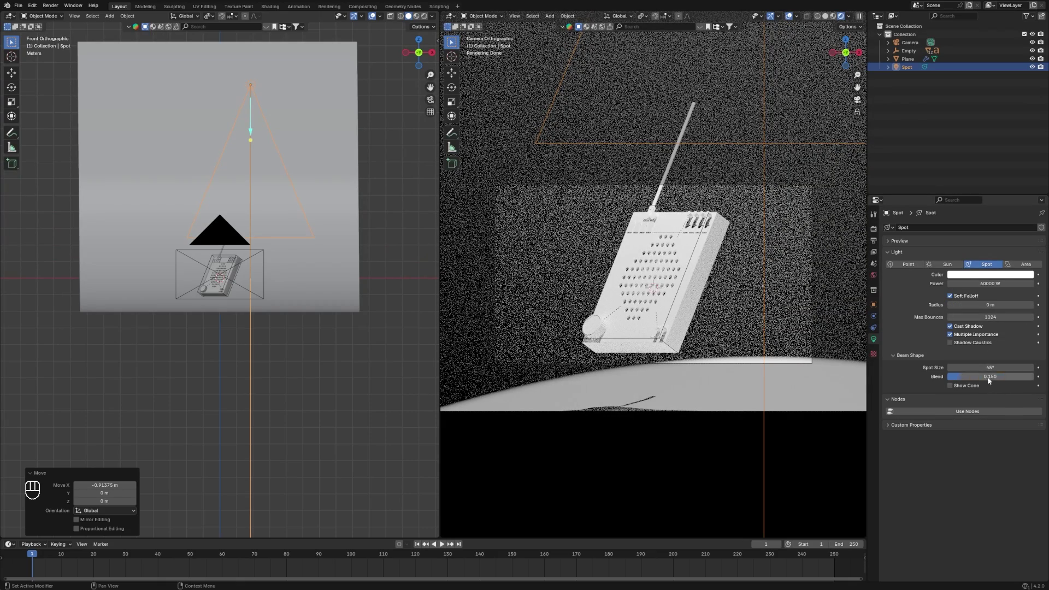
{"action": "left_click_drag", "start_coordinate": [988, 381], "coordinate": [957, 367]}
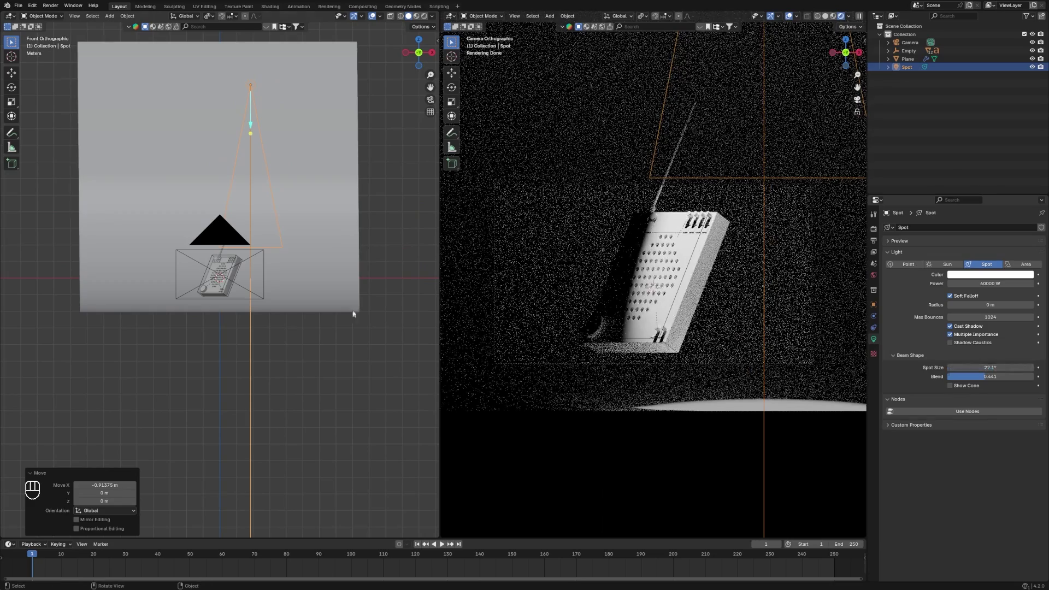
Duplicate the spot light and move the copy about 4.49 m along negative X to the radio's other side
{"action": "key", "text": "shift+d"}
{"action": "key", "text": "g"}
{"action": "key", "text": "x"}
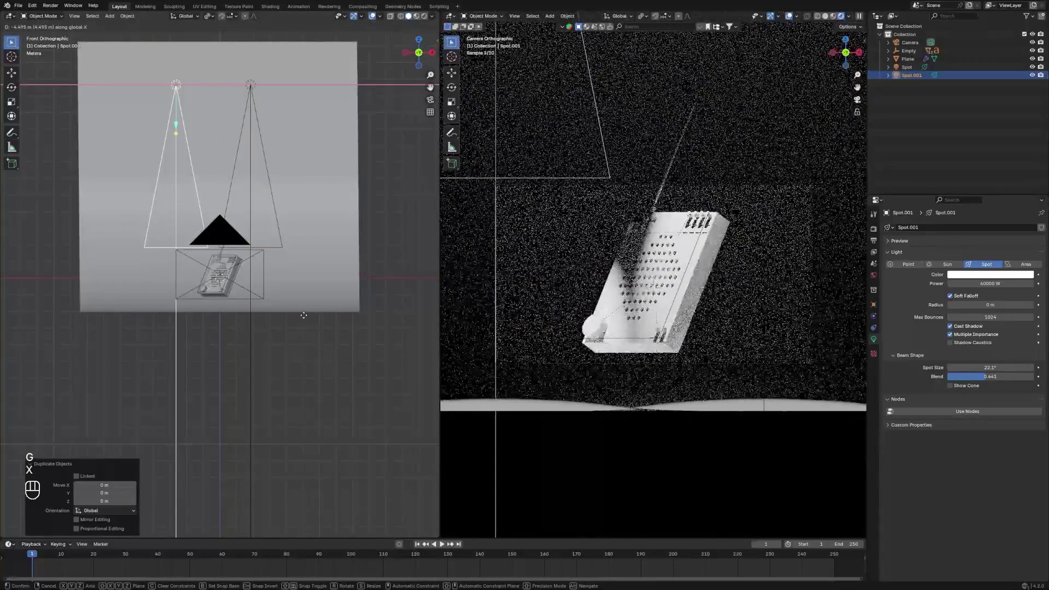
{"action": "left_click", "coordinate": [305, 315]}
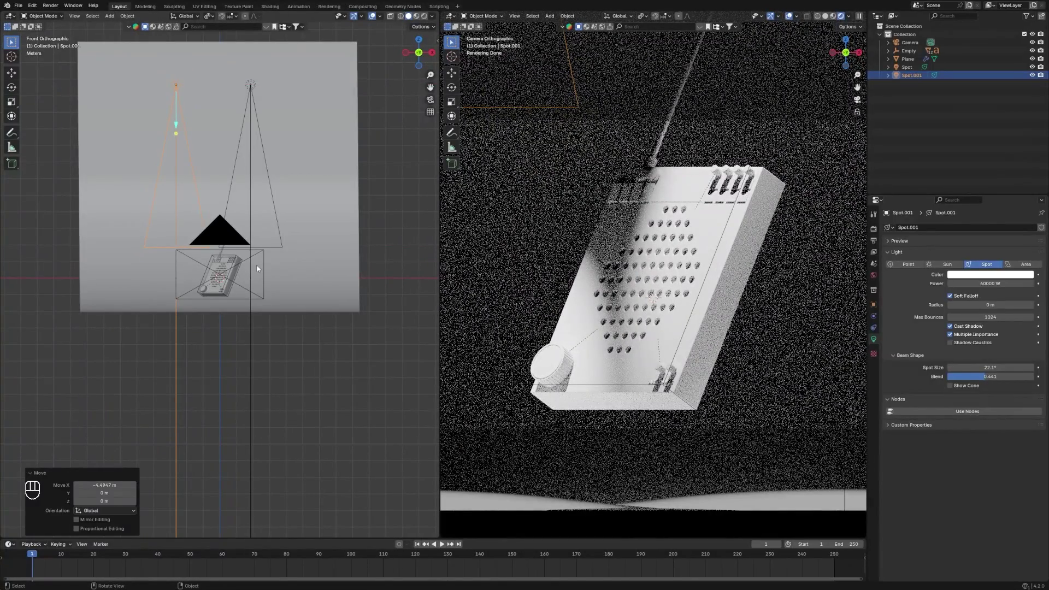
Rotate the radio's controlling empty about 9° in the right view and about -9° in the top view
{"action": "left_click", "coordinate": [241, 265]}
{"action": "left_click", "coordinate": [241, 268]}
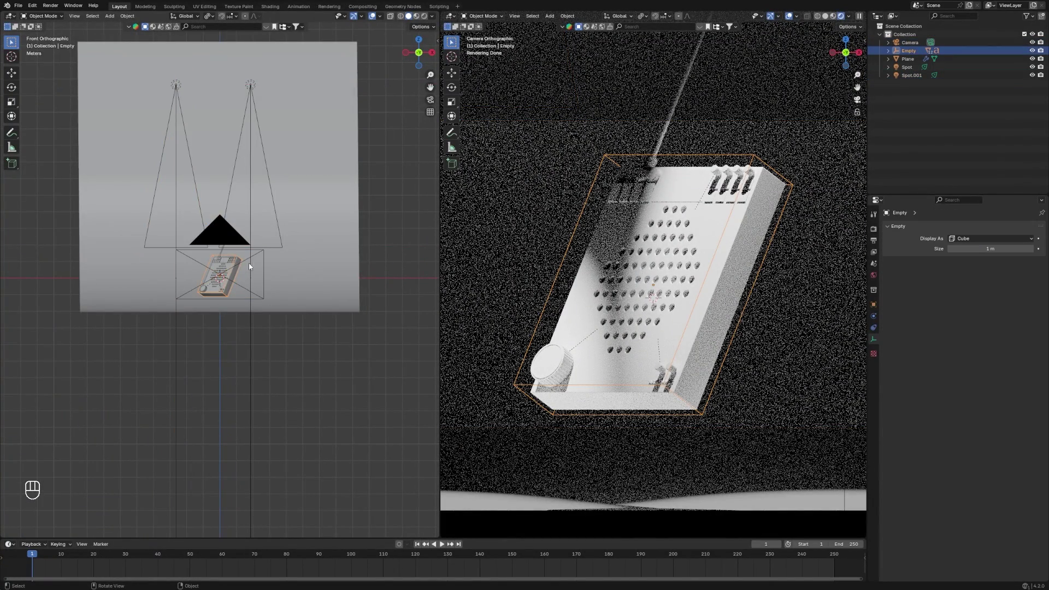
{"action": "key", "text": "KP_3"}
{"action": "key", "text": "r"}
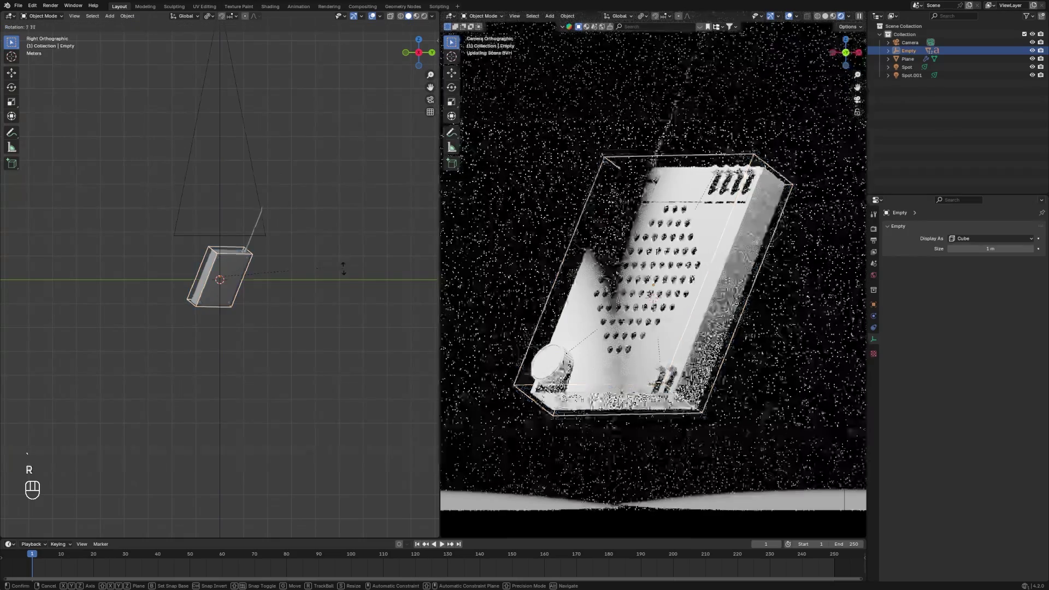
{"action": "left_click", "coordinate": [347, 278]}
{"action": "key", "text": "grave"}
{"action": "left_click", "coordinate": [346, 218]}
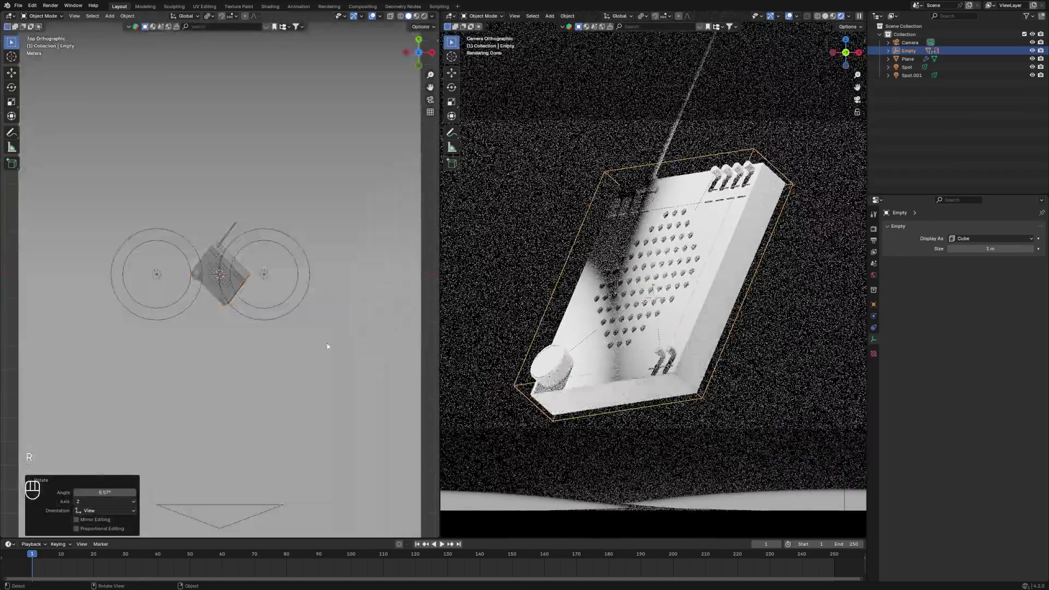
{"action": "key", "text": "r"}
{"action": "left_click", "coordinate": [336, 326]}
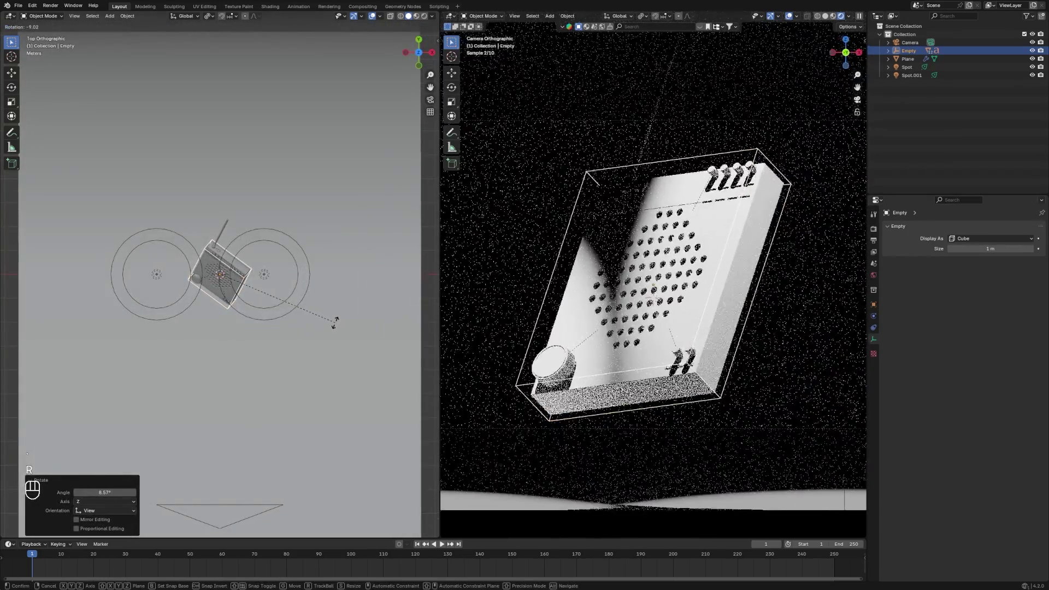
In the right view, move the duplicated spot light about 5.04 m along negative Y and rotate it about -26° toward the radio
{"action": "middle_click_drag", "start_coordinate": [336, 326], "coordinate": [318, 235]}
{"action": "left_click", "coordinate": [183, 235]}
{"action": "key", "text": "grave"}
{"action": "left_click", "coordinate": [319, 235]}
{"action": "key", "text": "g"}
{"action": "key", "text": "y"}
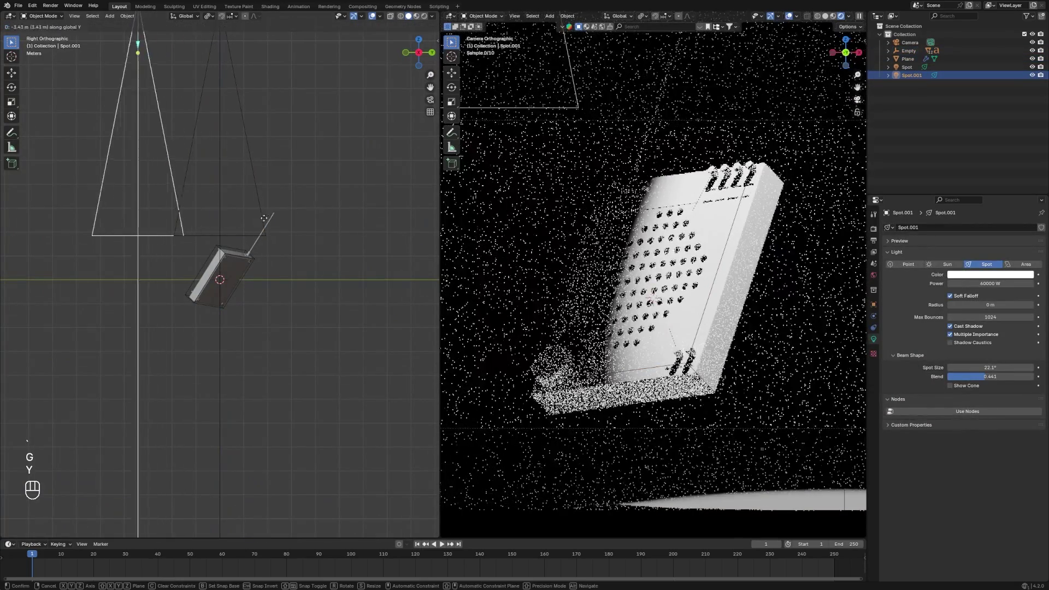
{"action": "left_click", "coordinate": [231, 292]}
{"action": "key", "text": "r"}
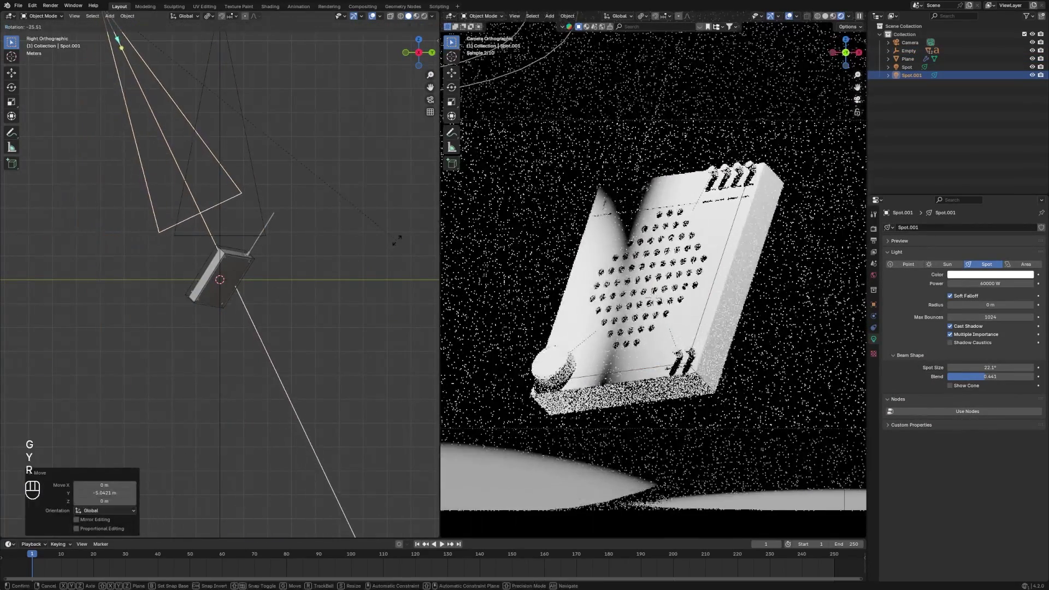
{"action": "left_click", "coordinate": [397, 239]}
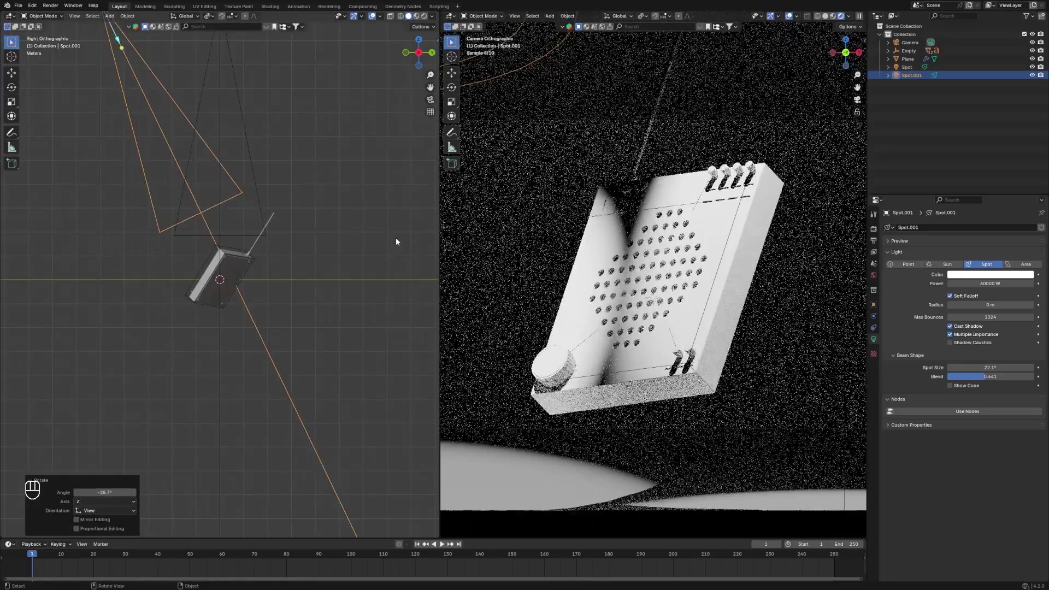
In the top view, move the duplicated spot light about -0.15 m in X and 0.12 m in Y, rotate it about 0.66°, and set its blend to about 0.48
{"action": "key", "text": "KP_7"}
{"action": "key", "text": "g"}
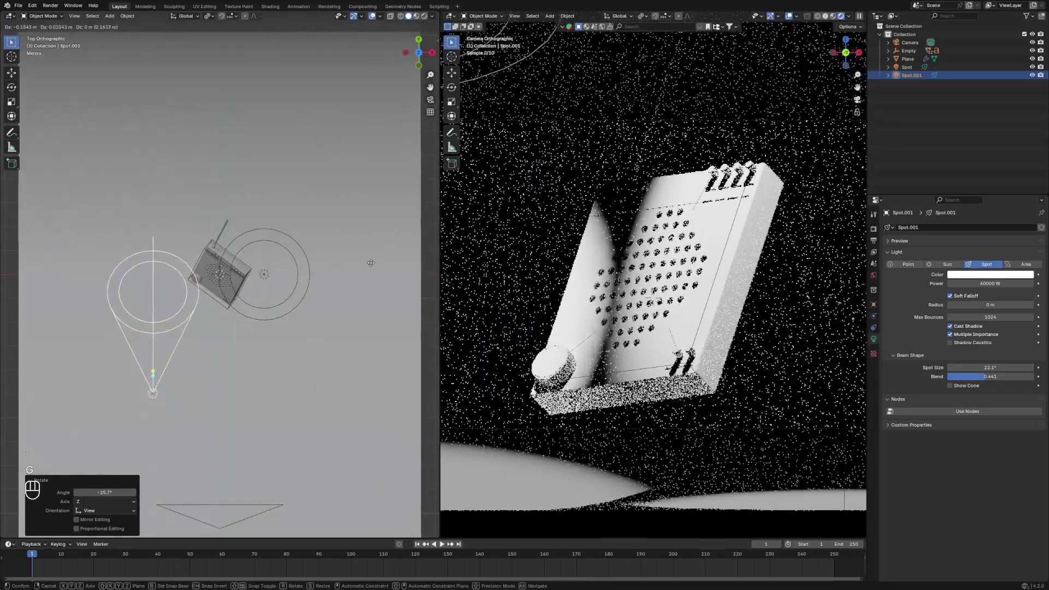
{"action": "key", "text": "r"}
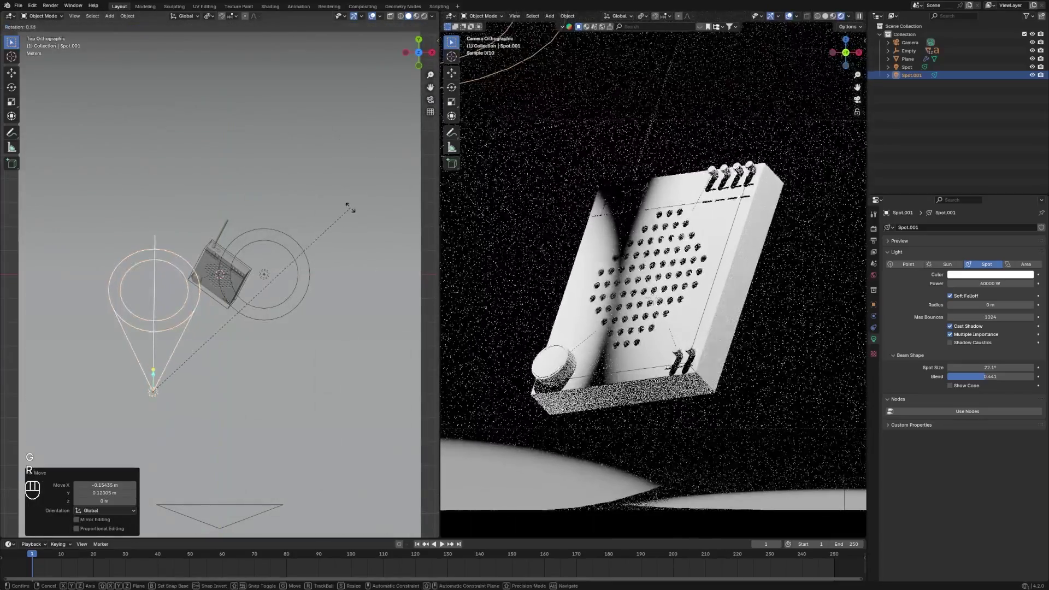
{"action": "left_click", "coordinate": [347, 206]}
{"action": "mouse_move", "coordinate": [979, 377]}
{"action": "left_mouse_down"}
{"action": "mouse_move", "coordinate": [990, 377]}
{"action": "mouse_move", "coordinate": [986, 367]}
{"action": "left_mouse_up"}
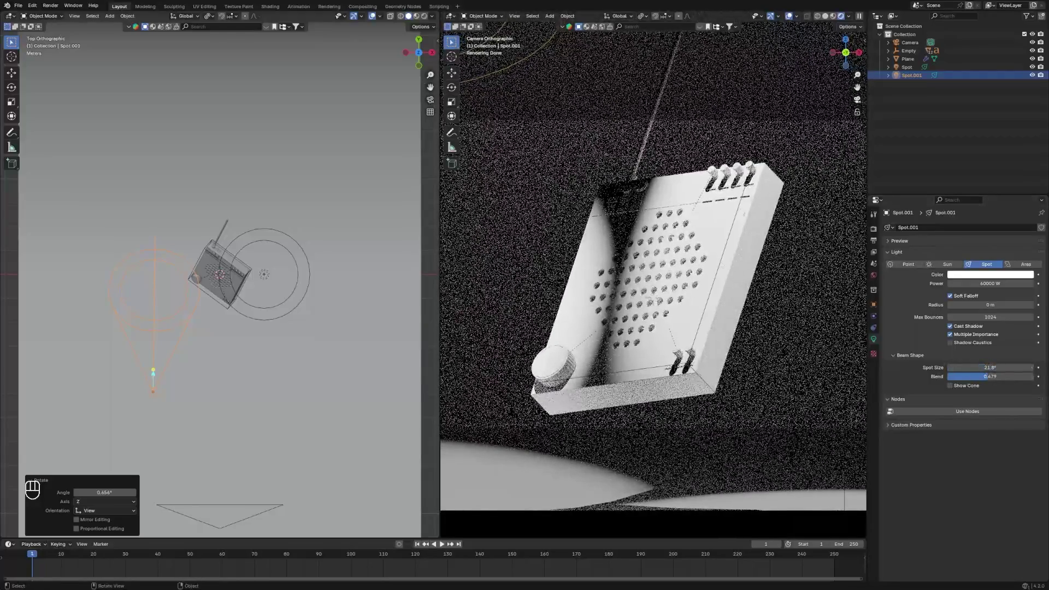
Brighten the world background color from black to light grey and save the Blender file
{"action": "left_click", "coordinate": [874, 275]}
{"action": "scroll", "coordinate": [723, 273], "scroll_direction": "down", "scroll_amount": 2}
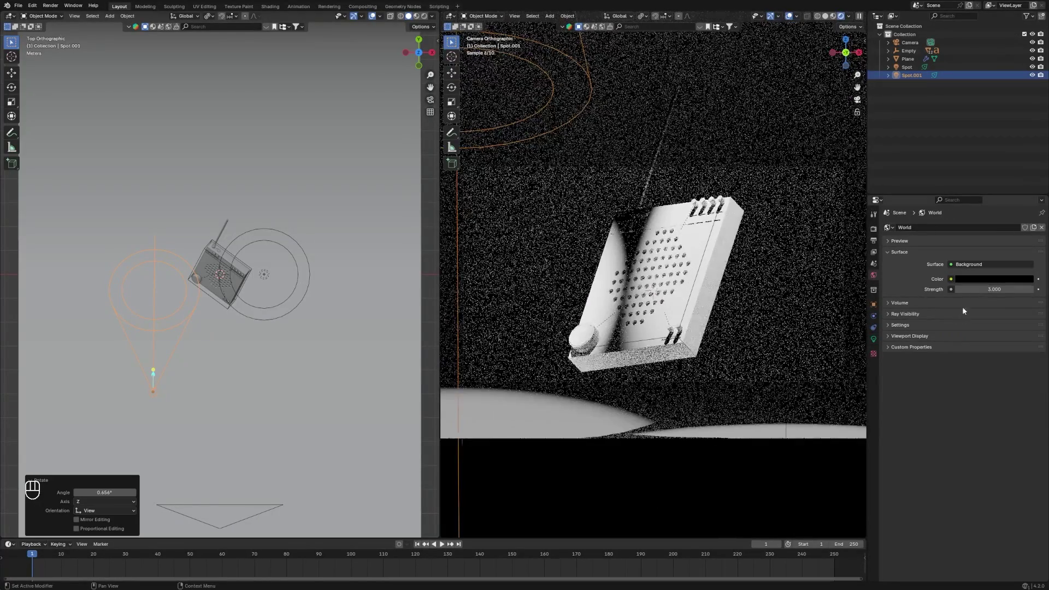
{"action": "left_click", "coordinate": [970, 280]}
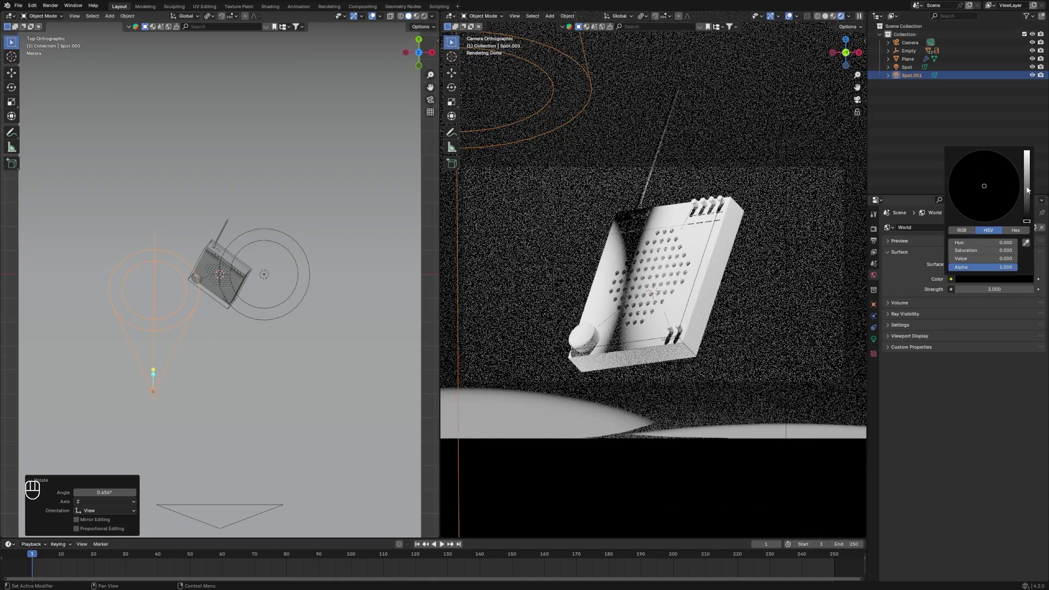
{"action": "left_click_drag", "start_coordinate": [1028, 190], "coordinate": [1027, 171]}
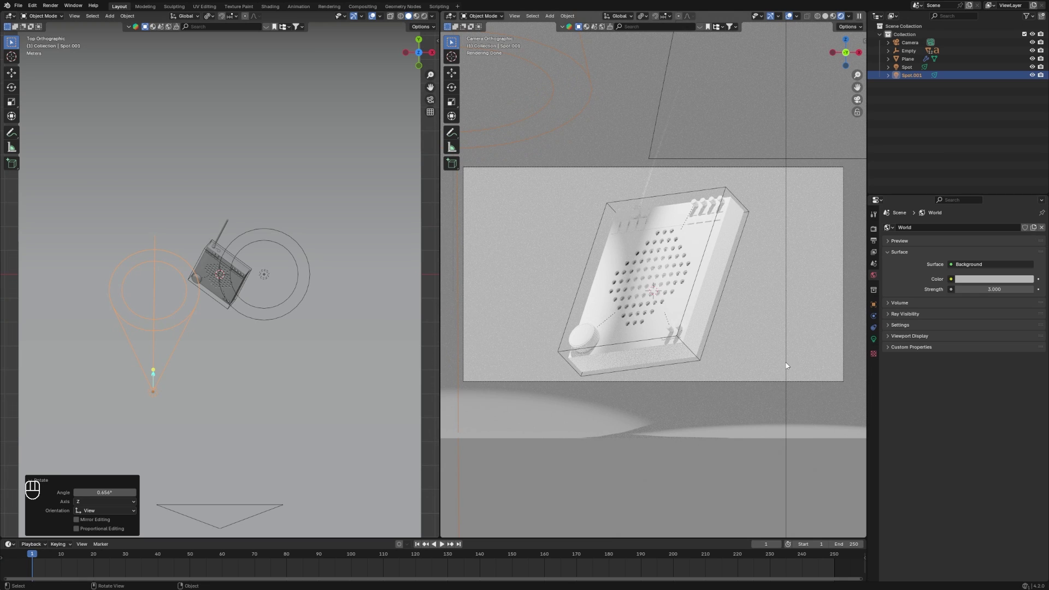
{"action": "scroll", "coordinate": [778, 283], "scroll_direction": "up", "scroll_amount": 2}
{"action": "scroll", "coordinate": [732, 341], "scroll_direction": "up", "scroll_amount": 3}
{"action": "scroll", "coordinate": [743, 317], "scroll_direction": "down", "scroll_amount": 2}
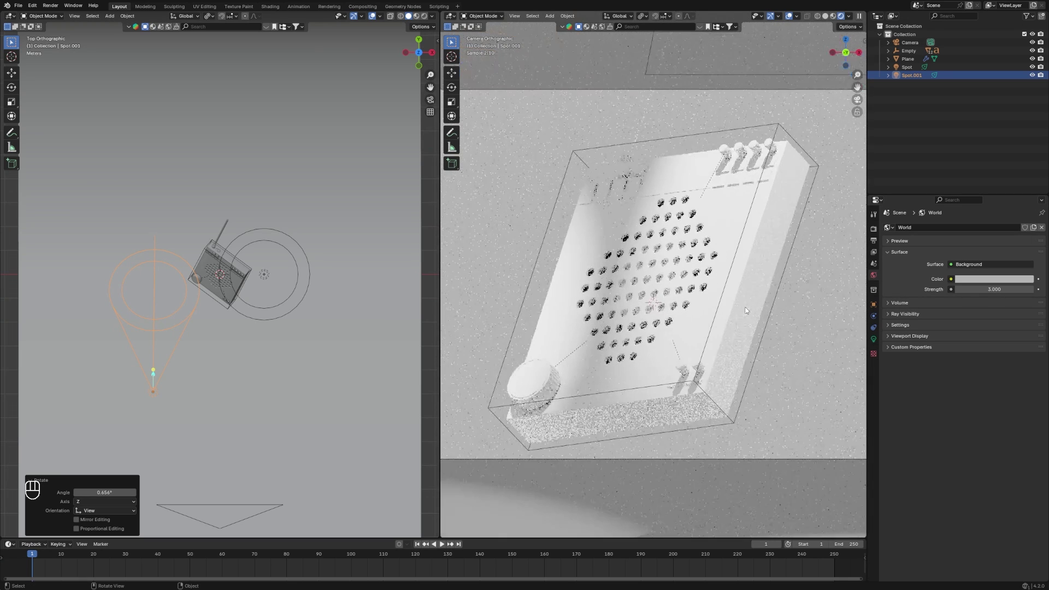
{"action": "scroll", "coordinate": [772, 290], "scroll_direction": "down", "scroll_amount": 2}
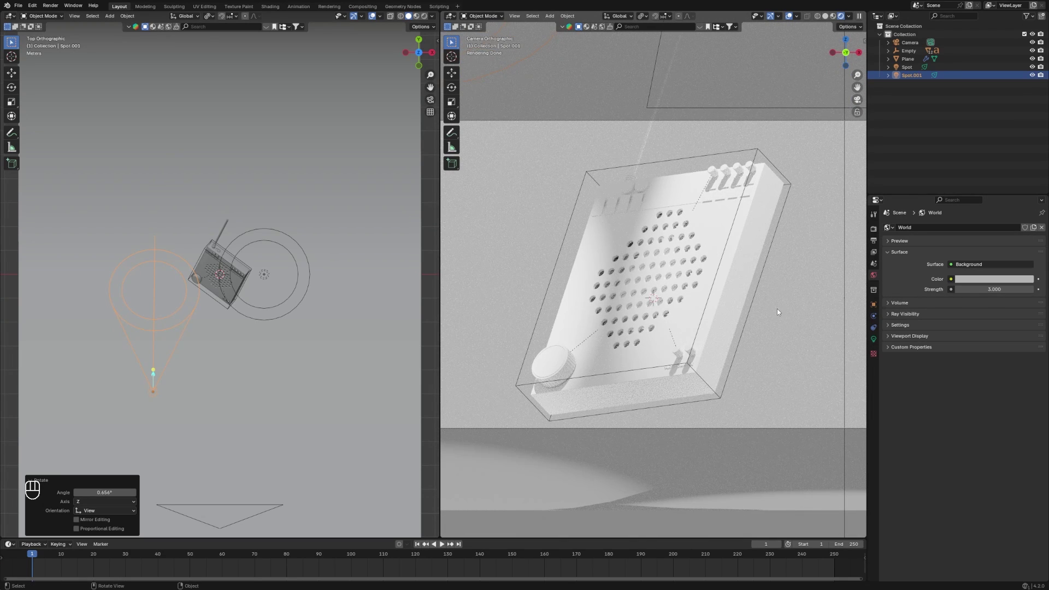
{"action": "key", "text": "ctrl"}
{"action": "key", "text": "ctrl+s"}
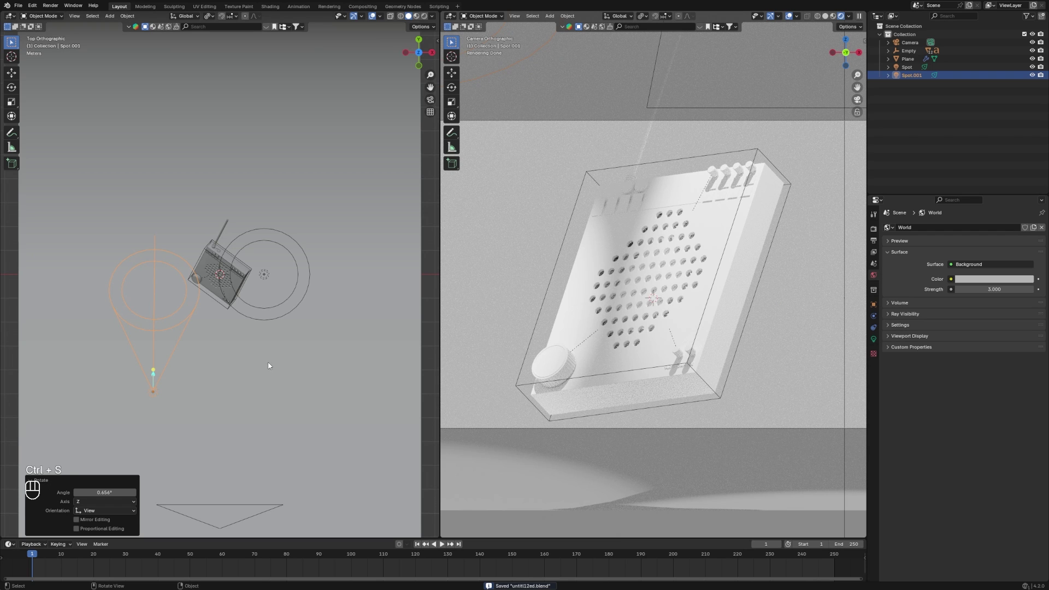
Change the lower camera viewport into a Shader Editor, hide its sidebar, and select the radio body
{"action": "scroll", "coordinate": [623, 261], "scroll_direction": "down", "scroll_amount": 2}
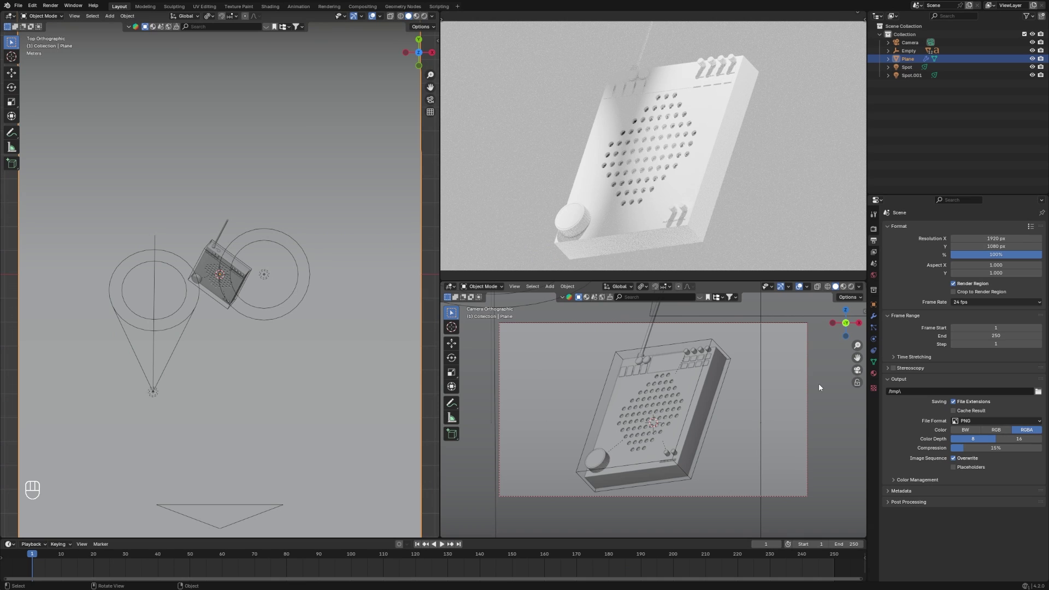
{"action": "left_click", "coordinate": [450, 287]}
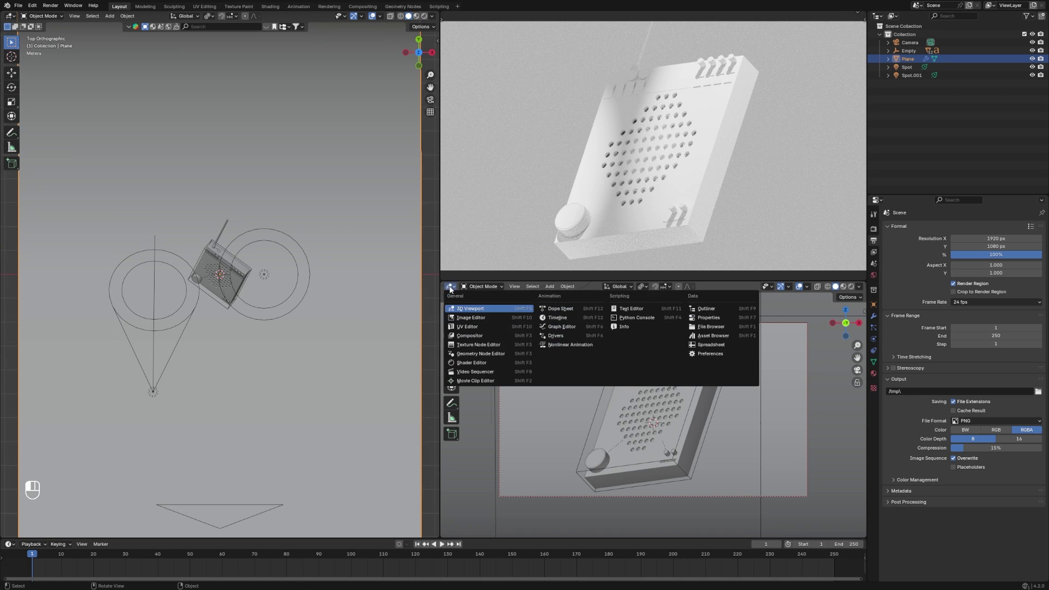
{"action": "left_click", "coordinate": [471, 363]}
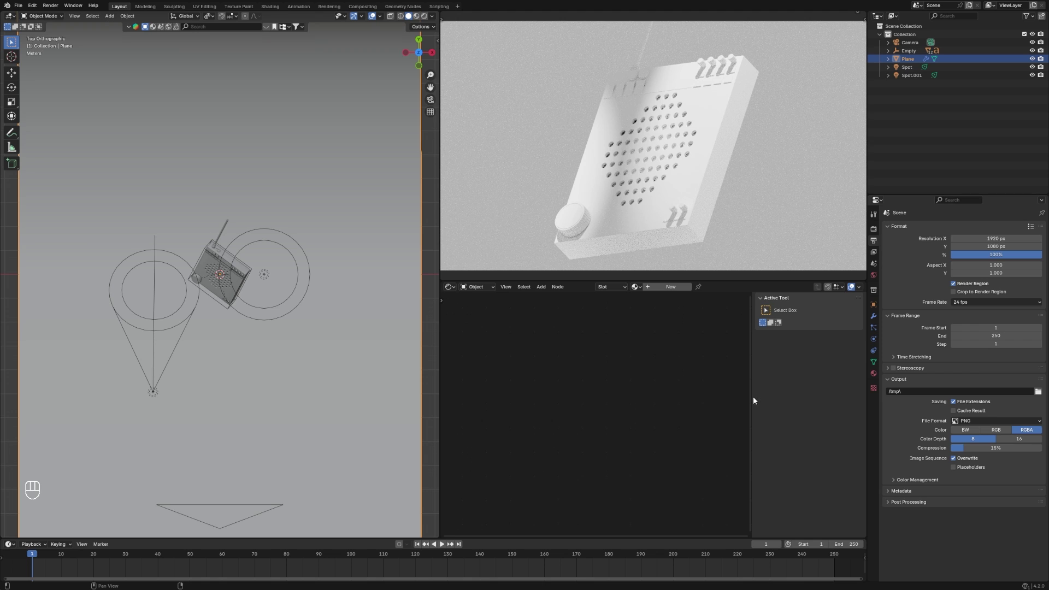
{"action": "key", "text": "n"}
{"action": "left_click", "coordinate": [724, 152]}
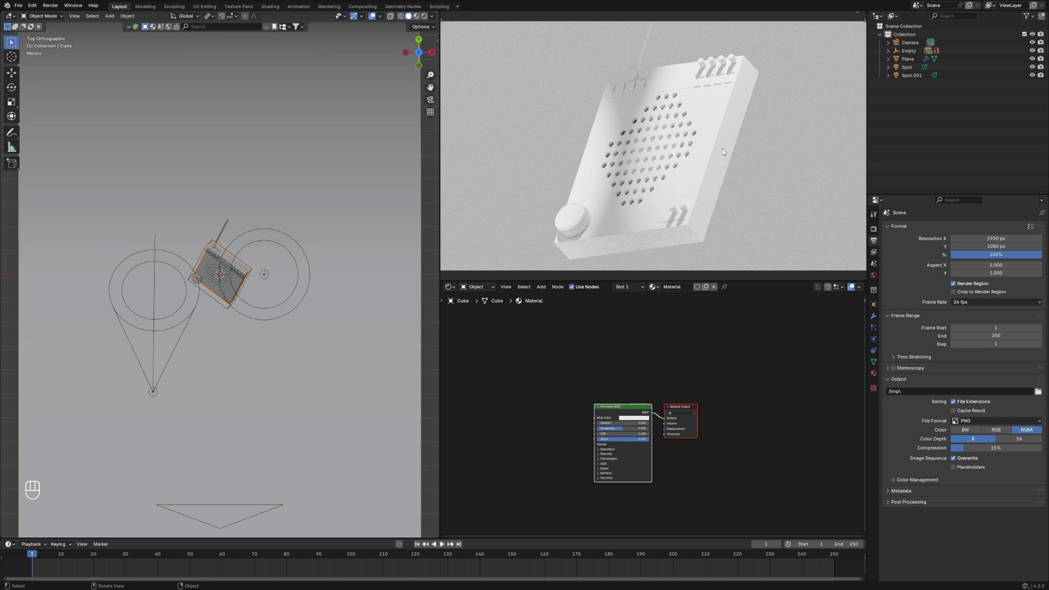
Add a Color Ramp node in front of the Principled BSDF in the radio body's material
{"action": "scroll", "coordinate": [649, 363], "scroll_direction": "up", "scroll_amount": 6}
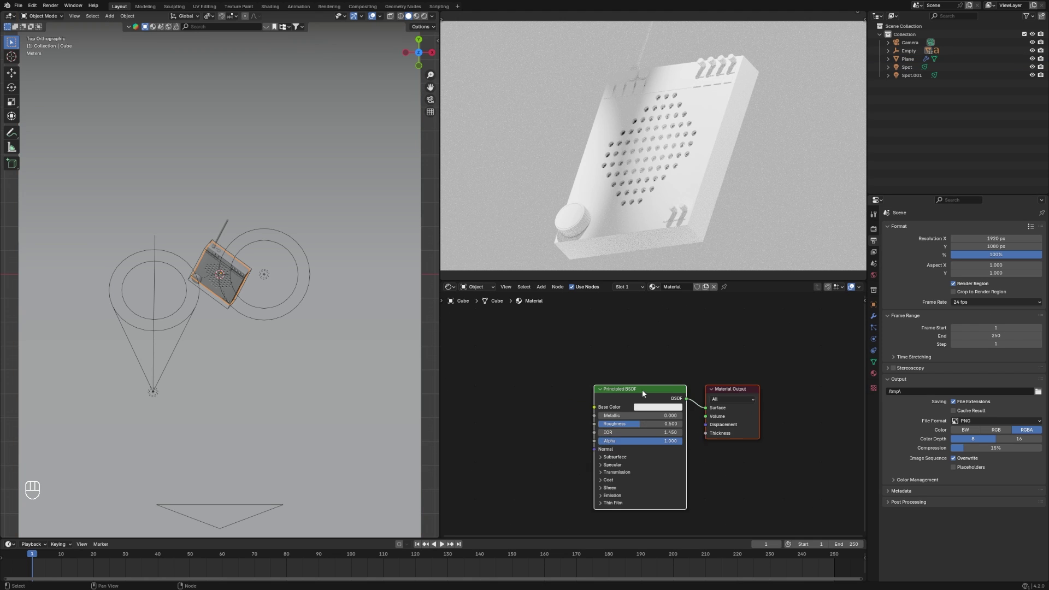
{"action": "key", "text": "shift+a"}
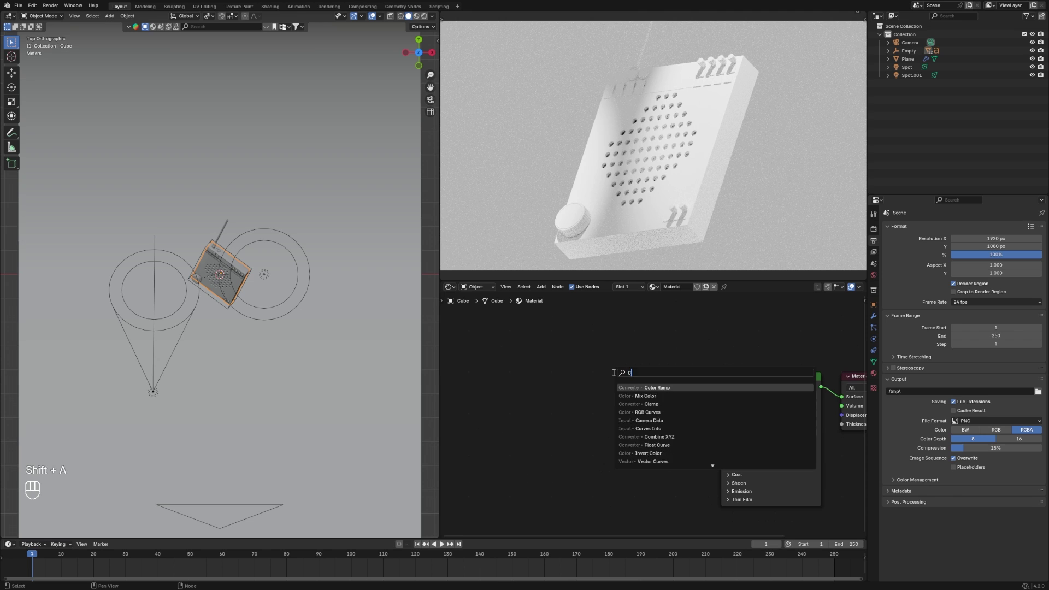
{"action": "type", "text": "COLLOR"}
{"action": "key", "text": "BackSpace"}
{"action": "key", "text": "BackSpace"}
{"action": "key", "text": "BackSpace"}
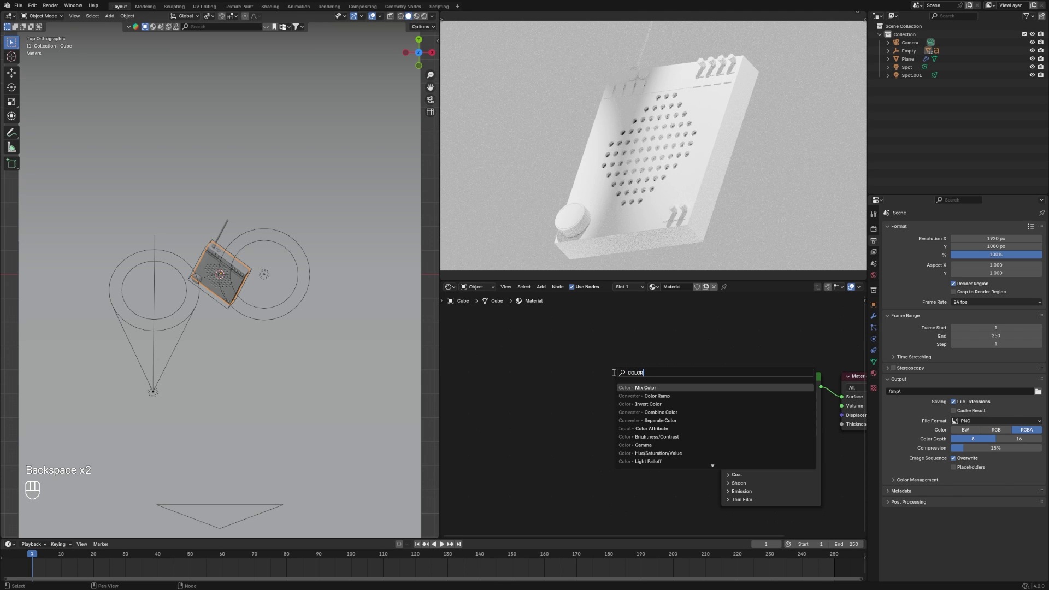
{"action": "key", "text": "Down"}
{"action": "key", "text": "Return"}
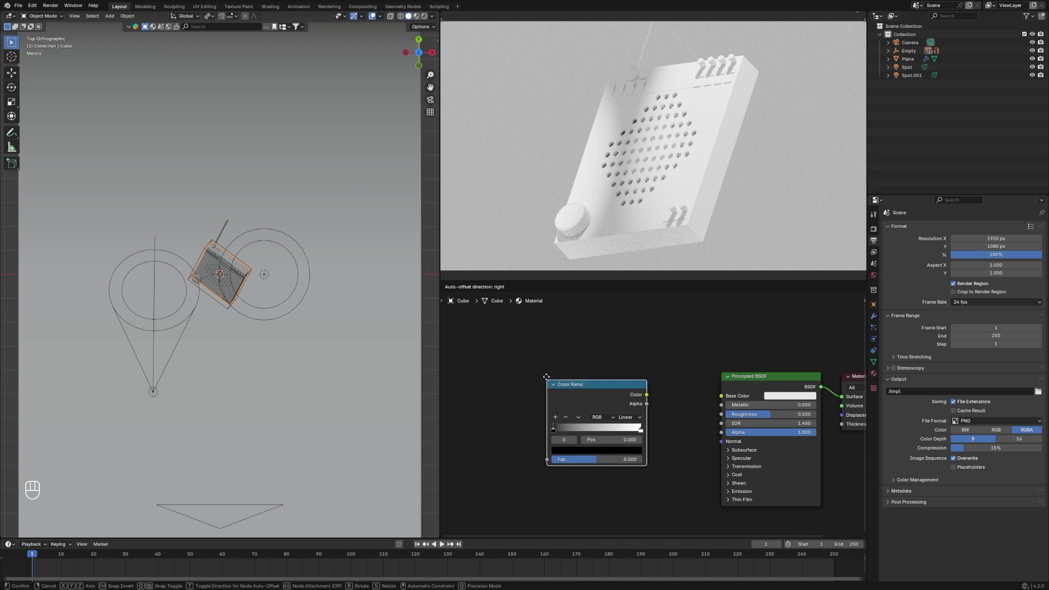
{"action": "left_click", "coordinate": [575, 387]}
{"action": "scroll", "coordinate": [582, 383], "scroll_direction": "down", "scroll_amount": 2}
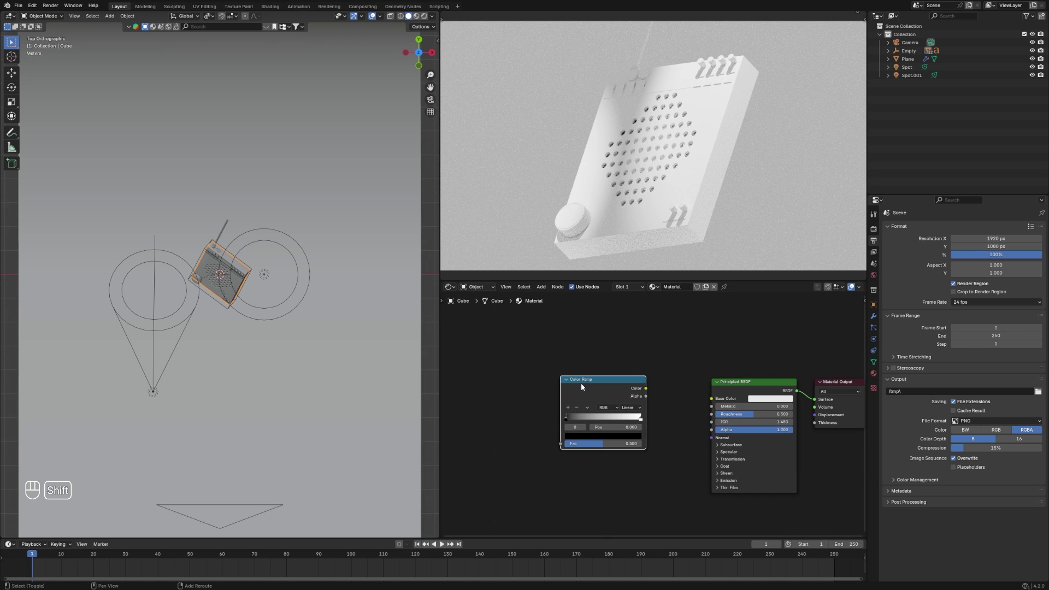
Duplicate the Color Ramp below the original and link the original's Color to Base Color and the copy's Color to Roughness
{"action": "key", "text": "shift+d"}
{"action": "left_click", "coordinate": [580, 463]}
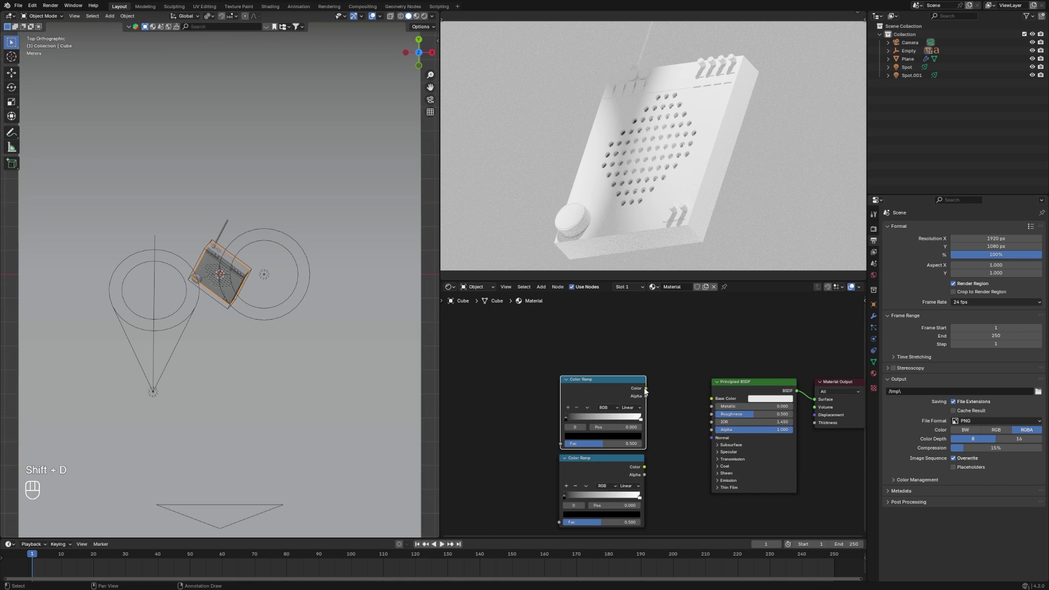
{"action": "left_click_drag", "start_coordinate": [646, 389], "coordinate": [712, 398]}
{"action": "left_click_drag", "start_coordinate": [645, 468], "coordinate": [712, 414]}
Add a Noise Texture node before the ramps and link its Fac output to the Fac input of both Color Ramps
{"action": "middle_click_drag", "start_coordinate": [609, 460], "coordinate": [688, 446]}
{"action": "key", "text": "shift+a"}
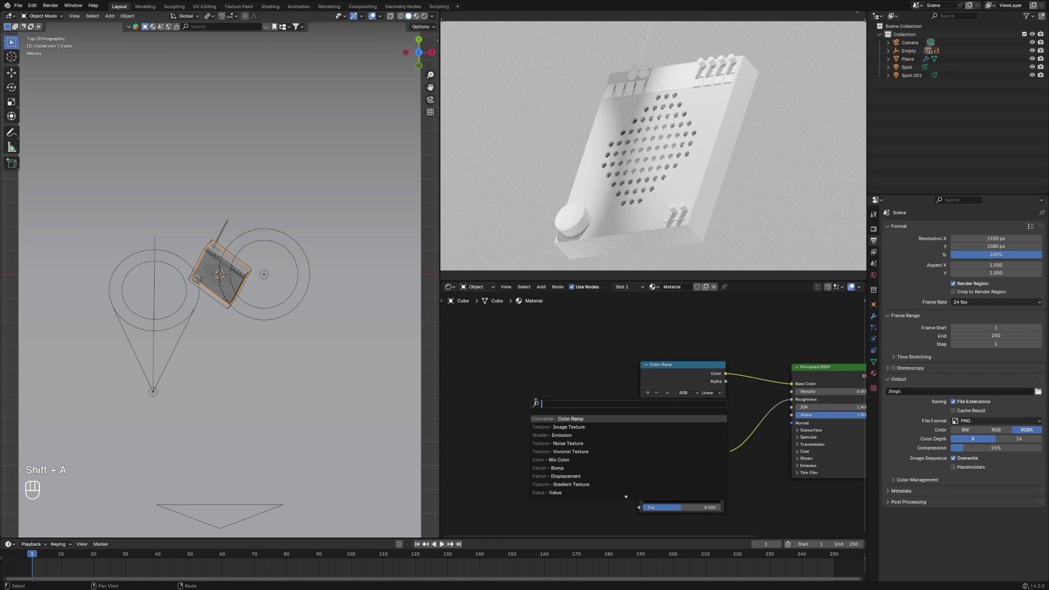
{"action": "type", "text": "noise"}
{"action": "key", "text": "Return"}
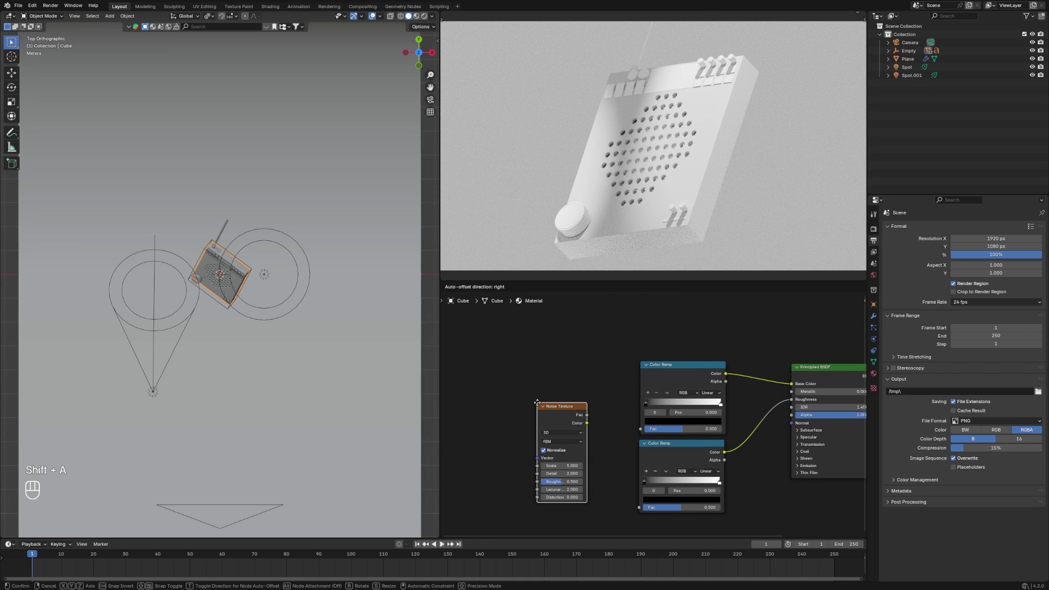
{"action": "left_click", "coordinate": [544, 383]}
{"action": "left_click_drag", "start_coordinate": [594, 395], "coordinate": [640, 508]}
Set the Noise Texture's scale to 1000
{"action": "left_click", "coordinate": [570, 446]}
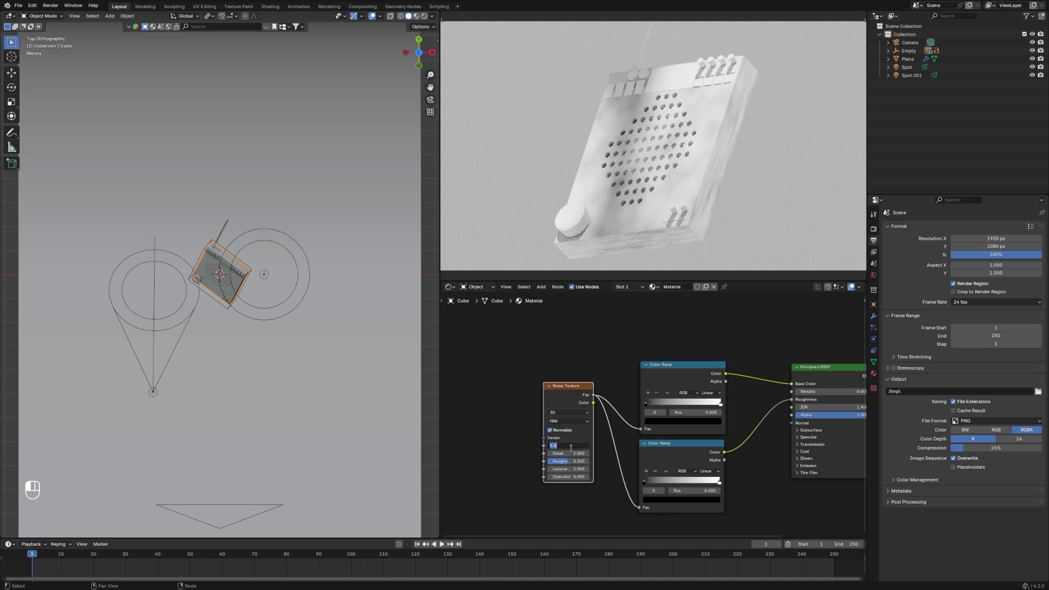
{"action": "key", "text": "BackSpace"}
{"action": "key", "text": "BackSpace"}
{"action": "key", "text": "BackSpace"}
{"action": "type", "text": "100"}
{"action": "left_click", "coordinate": [750, 364]}
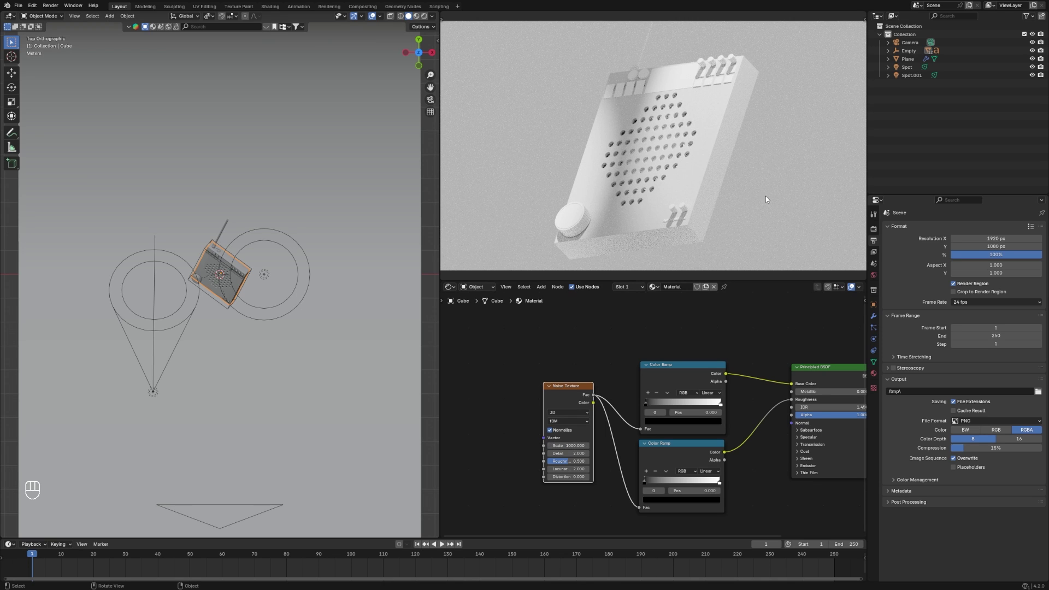
On the Base Color ramp, lighten the black stop to dark grey with value about 0.086 and darken the white stop to light grey
{"action": "middle_click_drag", "start_coordinate": [666, 416], "coordinate": [537, 441]}
{"action": "scroll", "coordinate": [749, 188], "scroll_direction": "up", "scroll_amount": 8}
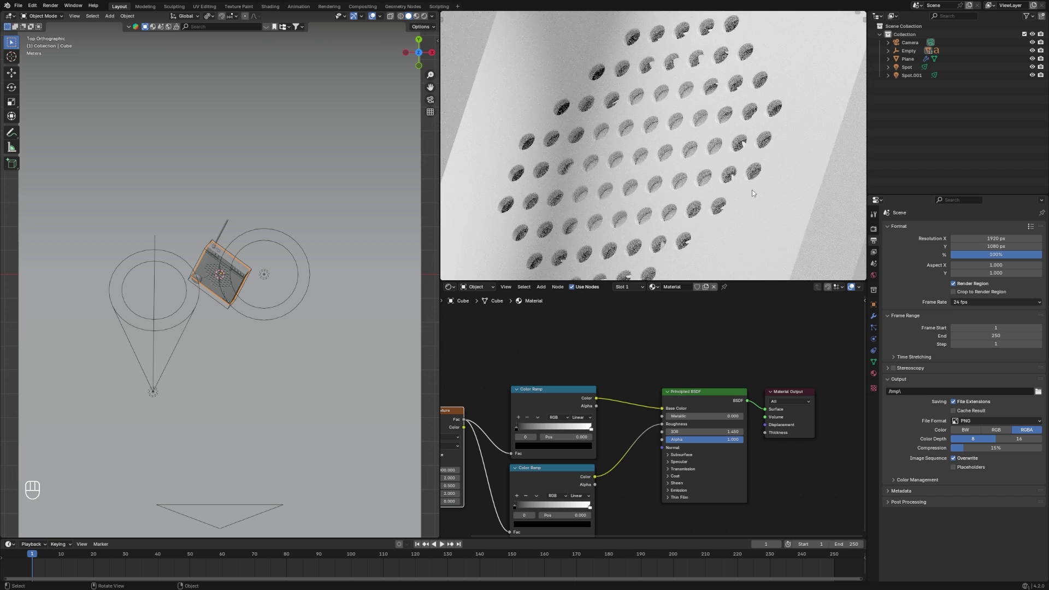
{"action": "scroll", "coordinate": [756, 192], "scroll_direction": "up", "scroll_amount": 5}
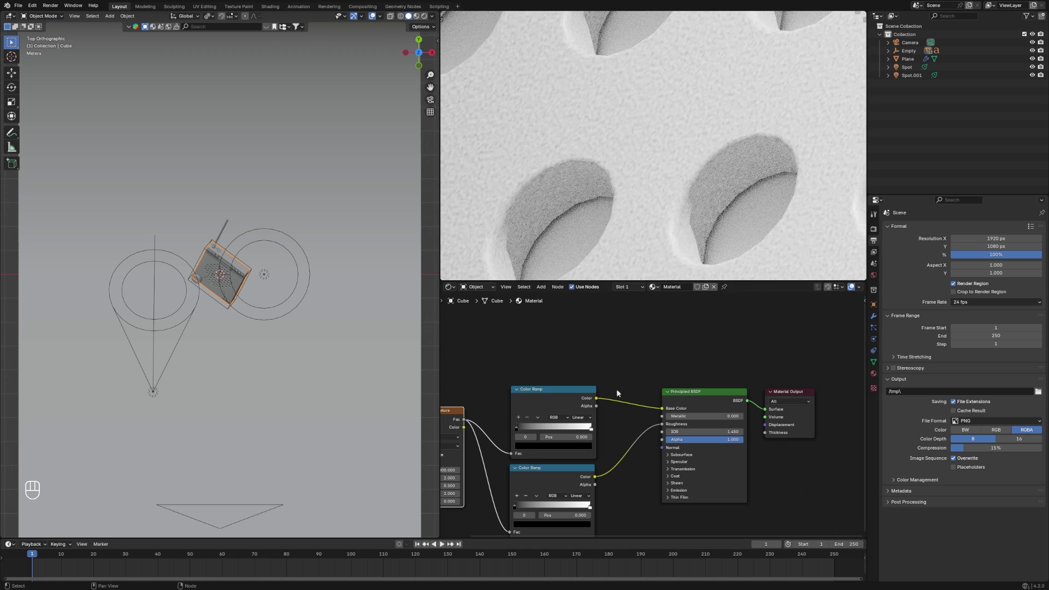
{"action": "middle_click_drag", "start_coordinate": [629, 426], "coordinate": [690, 414]}
{"action": "left_click", "coordinate": [615, 435]}
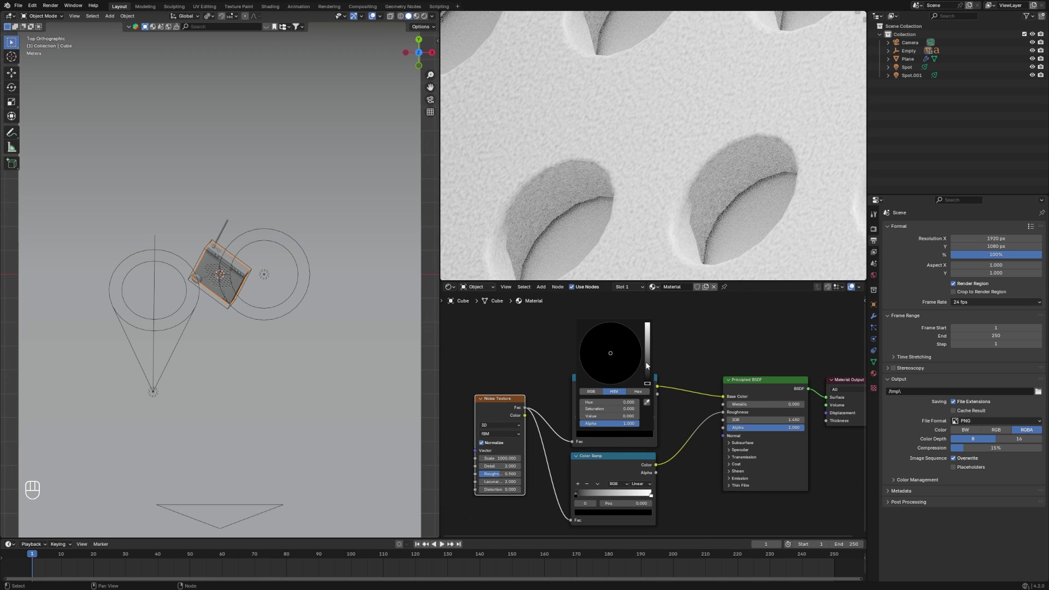
{"action": "left_click_drag", "start_coordinate": [609, 416], "coordinate": [628, 416]}
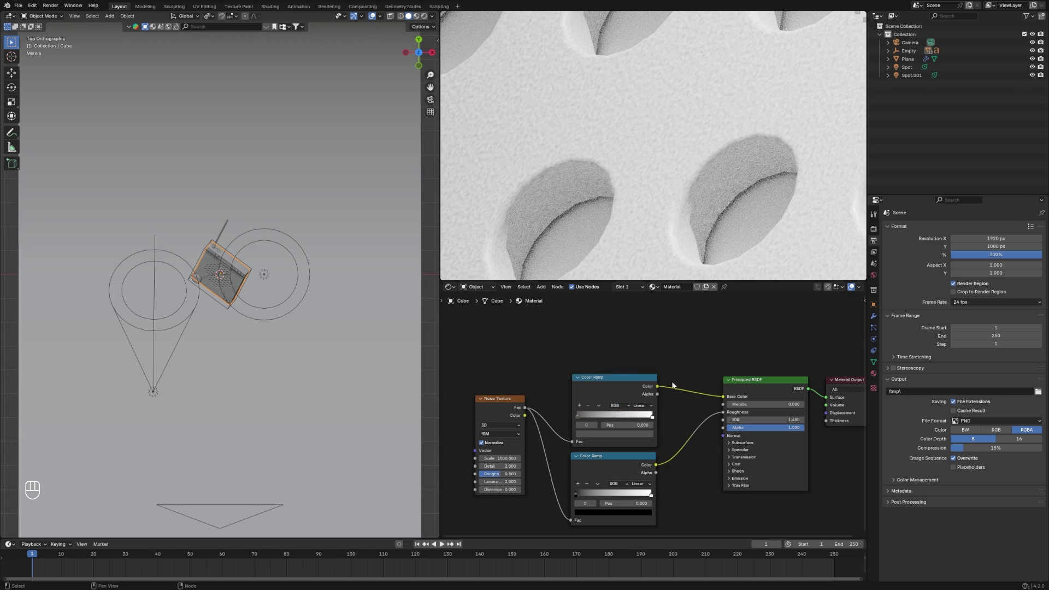
{"action": "left_click", "coordinate": [653, 417]}
{"action": "left_click", "coordinate": [615, 434]}
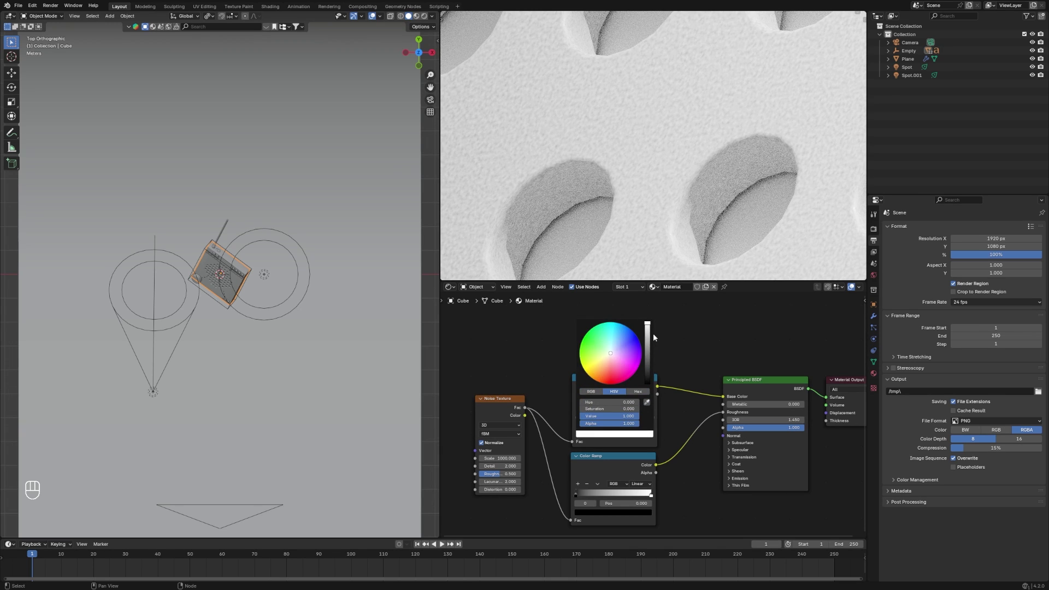
{"action": "scroll", "coordinate": [733, 207], "scroll_direction": "down", "scroll_amount": 5}
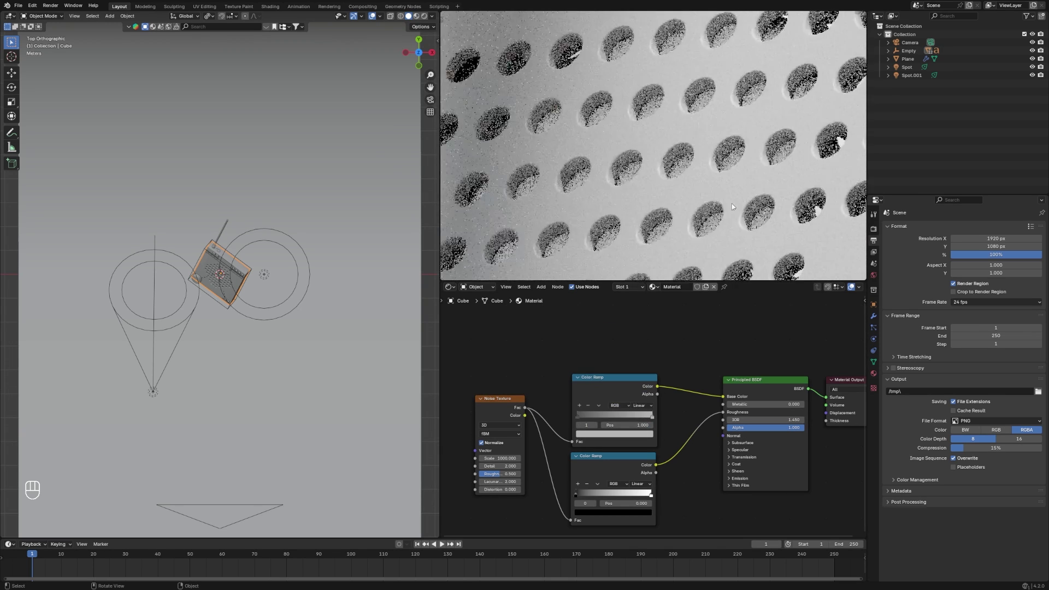
{"action": "scroll", "coordinate": [783, 196], "scroll_direction": "down", "scroll_amount": 8}
Create a new material for the backdrop plane with roughness 1.0 and metallic about 0.573
{"action": "left_click", "coordinate": [804, 192]}
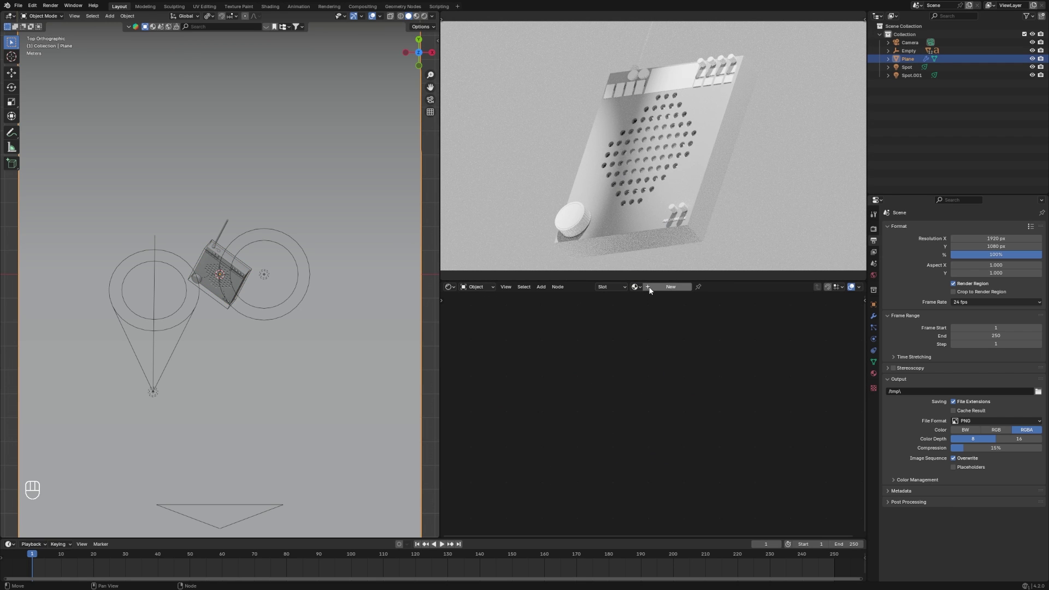
{"action": "left_click", "coordinate": [662, 287]}
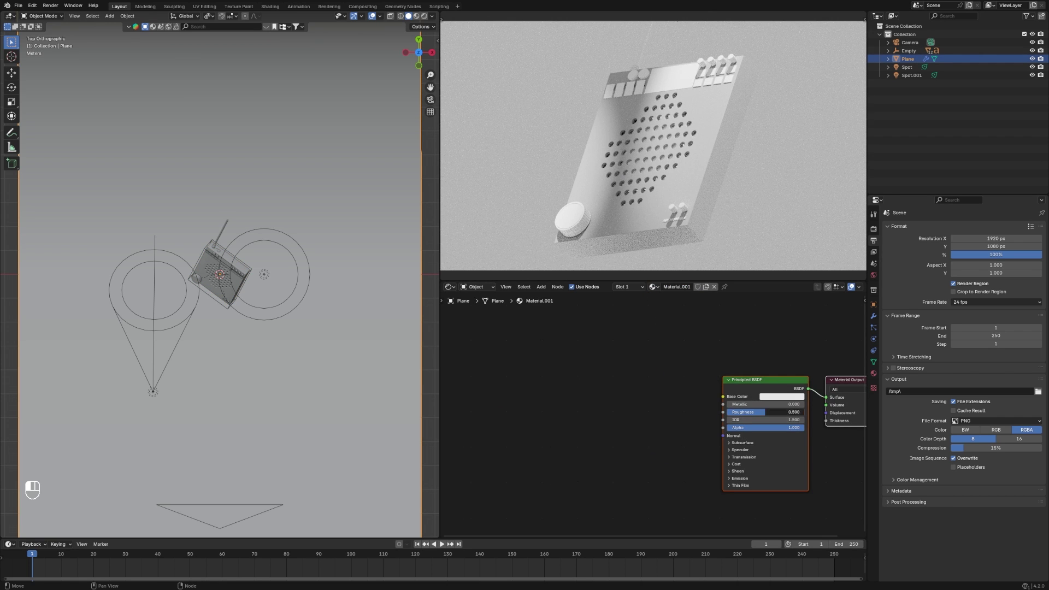
{"action": "left_click_drag", "start_coordinate": [765, 412], "coordinate": [805, 412]}
{"action": "left_click_drag", "start_coordinate": [735, 405], "coordinate": [741, 405]}
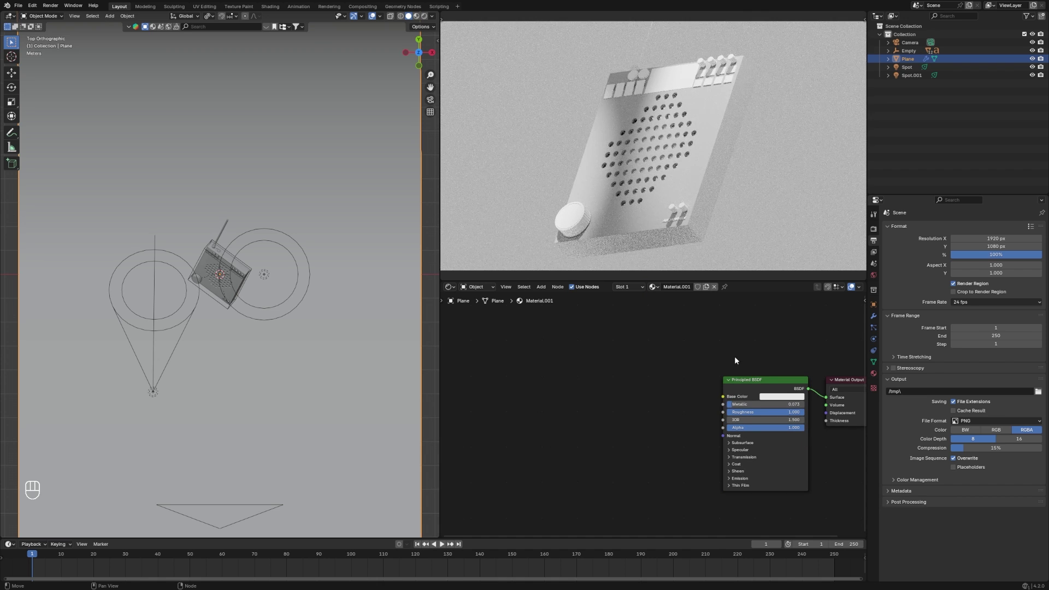
On the radio body's Base Color ramp, raise the dark stop's color value to about 0.687
{"action": "left_click", "coordinate": [707, 136]}
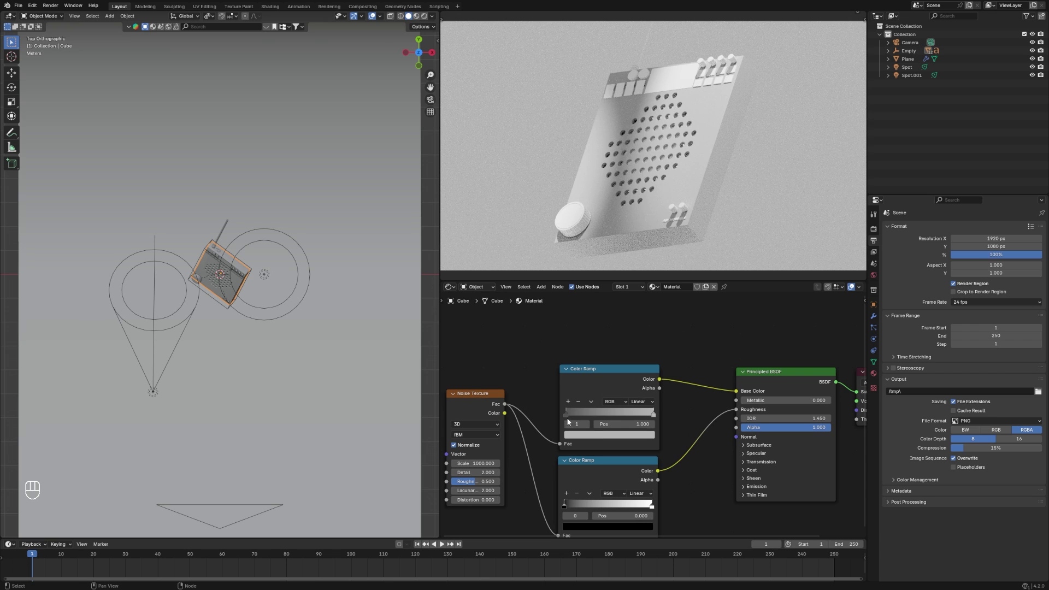
{"action": "left_click", "coordinate": [579, 435]}
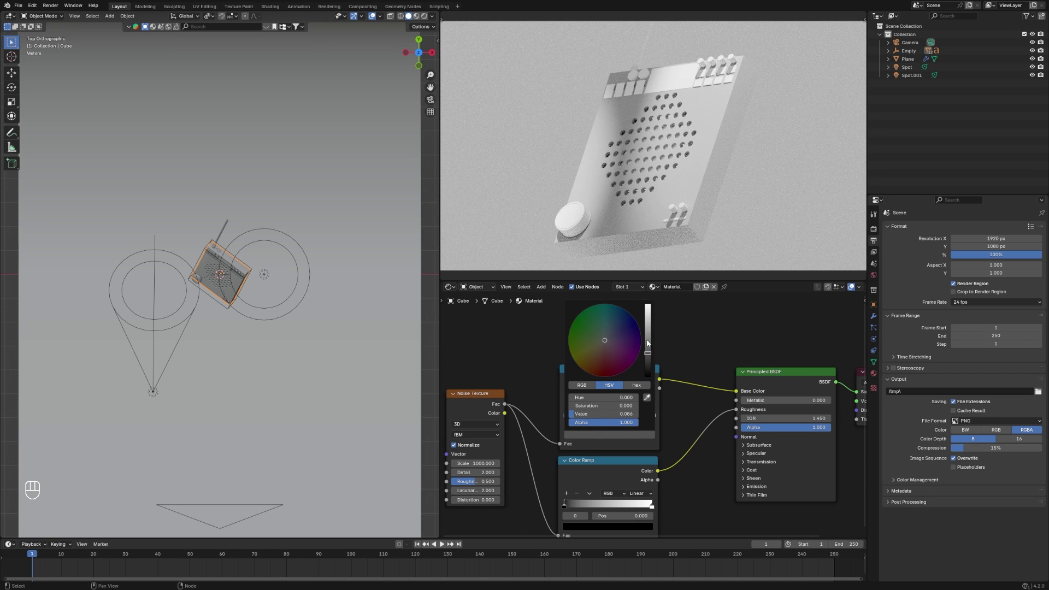
{"action": "left_click_drag", "start_coordinate": [648, 343], "coordinate": [648, 314]}
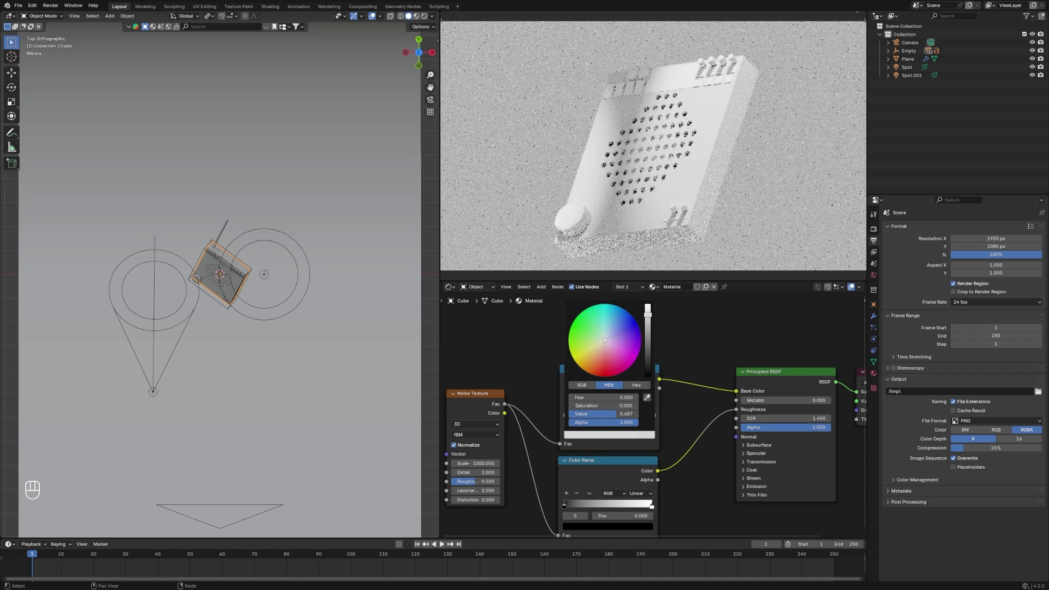
On the radio body's Base Color ramp, set the selected grey stop's color value to about 0.374
{"action": "left_click", "coordinate": [766, 171]}
{"action": "scroll", "coordinate": [736, 186], "scroll_direction": "up", "scroll_amount": 2}
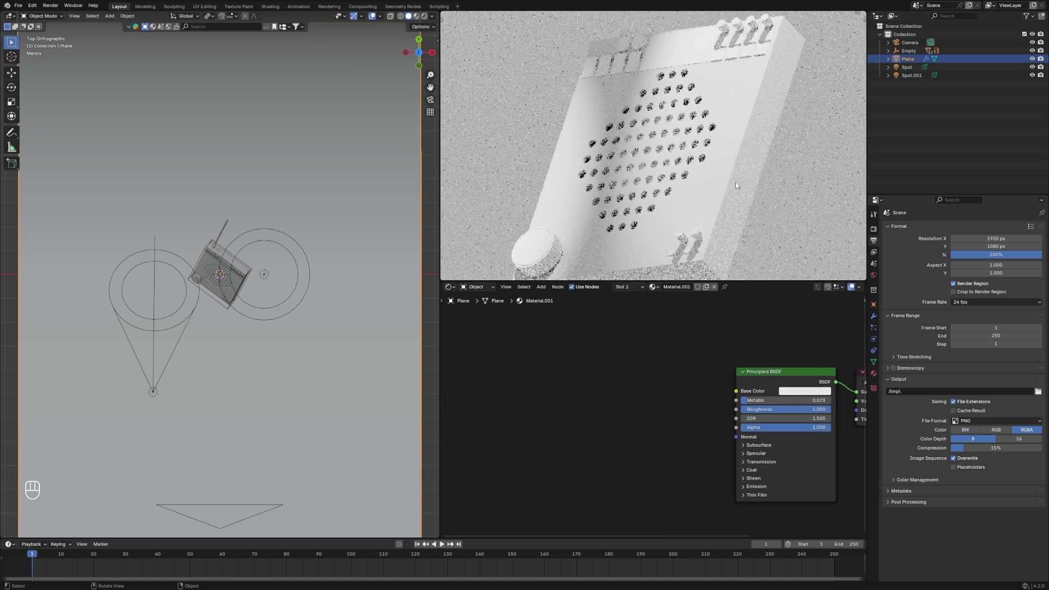
{"action": "scroll", "coordinate": [755, 192], "scroll_direction": "up", "scroll_amount": 3}
{"action": "left_click", "coordinate": [728, 186]}
{"action": "scroll", "coordinate": [711, 191], "scroll_direction": "up", "scroll_amount": 4}
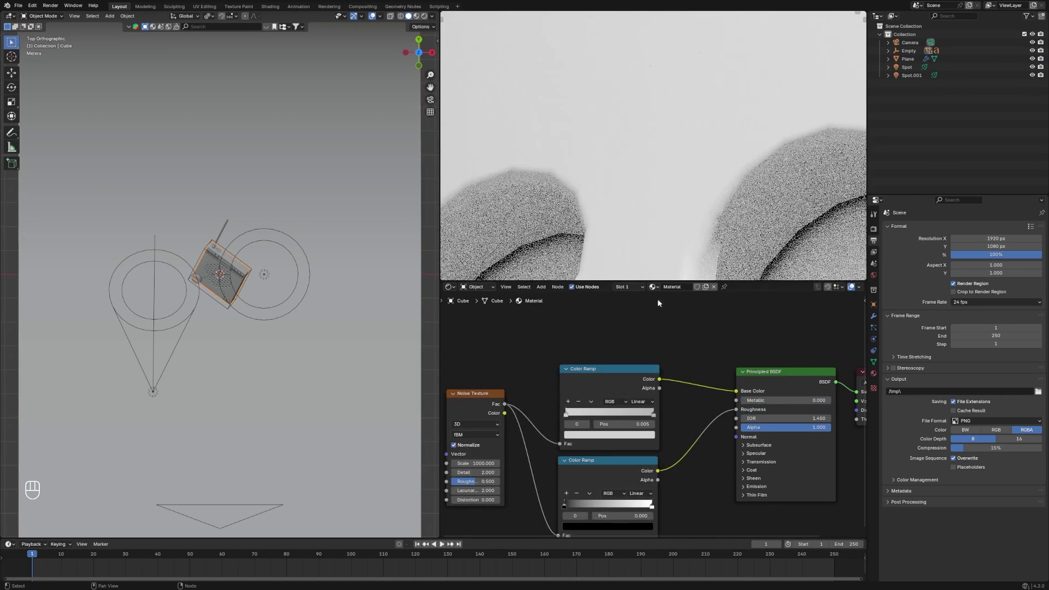
{"action": "left_click", "coordinate": [585, 435]}
{"action": "left_click_drag", "start_coordinate": [649, 322], "coordinate": [650, 329]}
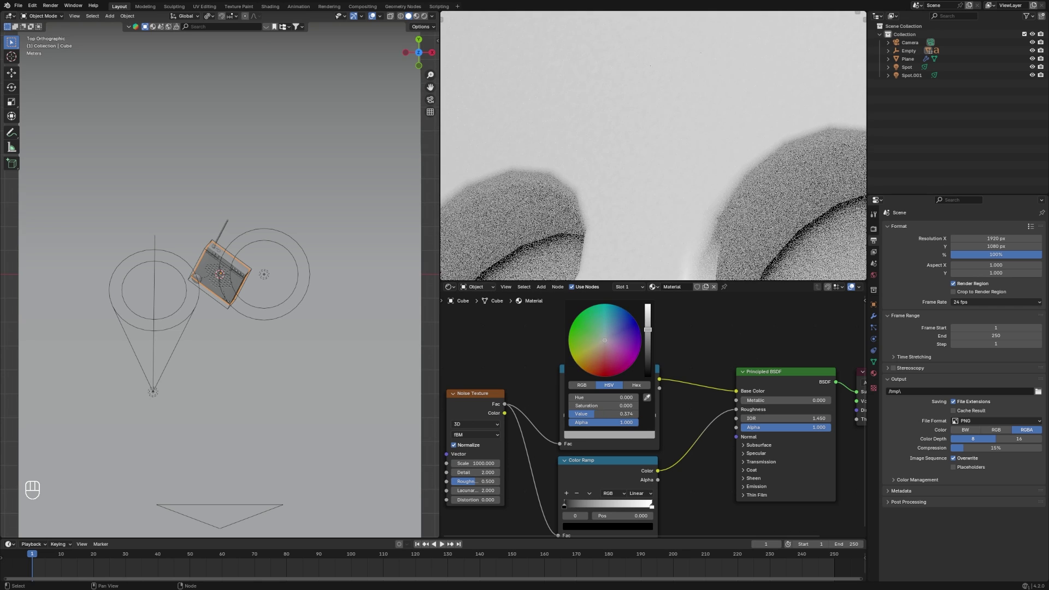
{"action": "scroll", "coordinate": [727, 158], "scroll_direction": "down", "scroll_amount": 5}
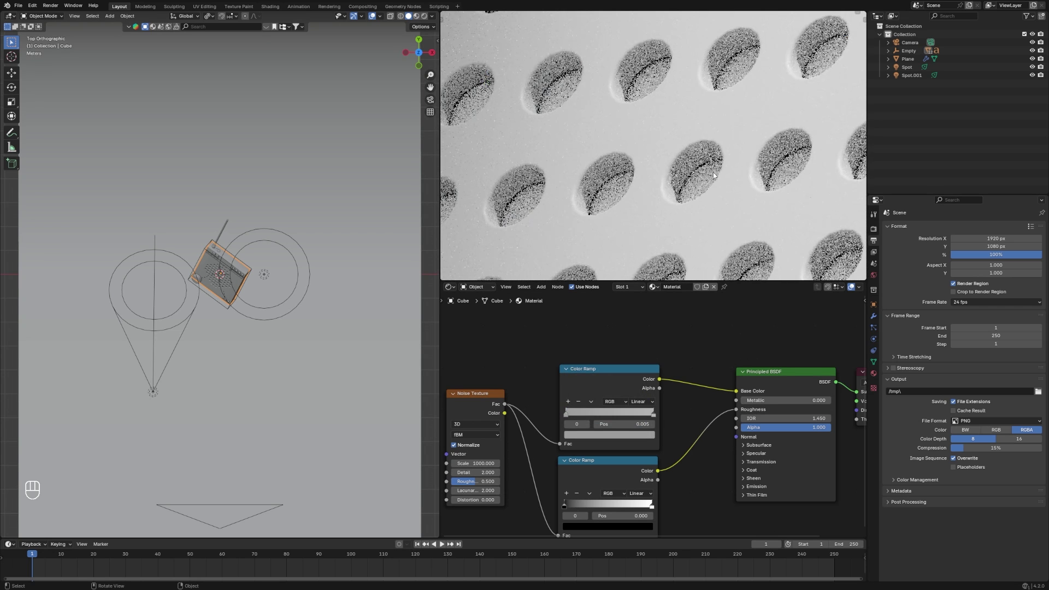
{"action": "scroll", "coordinate": [719, 170], "scroll_direction": "down", "scroll_amount": 4}
{"action": "scroll", "coordinate": [787, 188], "scroll_direction": "down", "scroll_amount": 3}
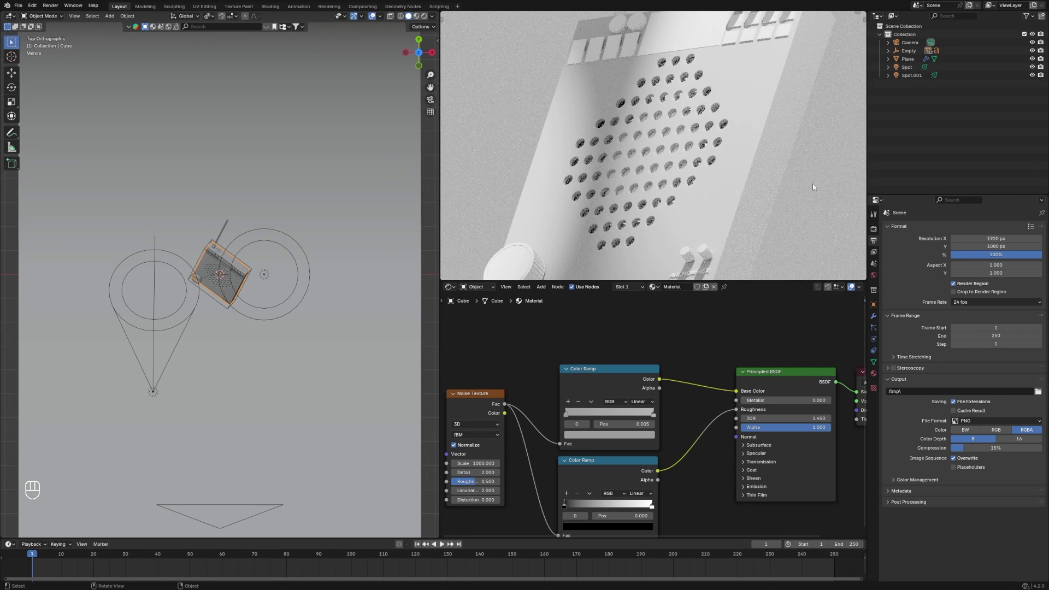
{"action": "scroll", "coordinate": [801, 185], "scroll_direction": "down", "scroll_amount": 3}
Create a new material for the radio's display, replacing its Principled BSDF with an Emission shader connected to the output's Surface
{"action": "left_click", "coordinate": [759, 171]}
{"action": "scroll", "coordinate": [760, 172], "scroll_direction": "up", "scroll_amount": 2}
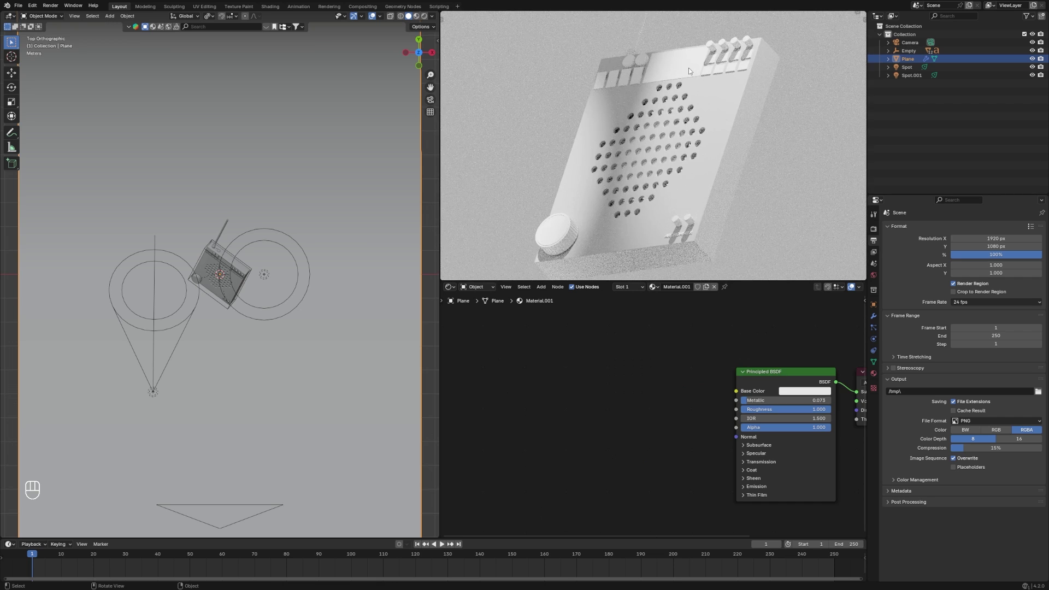
{"action": "left_click", "coordinate": [710, 86]}
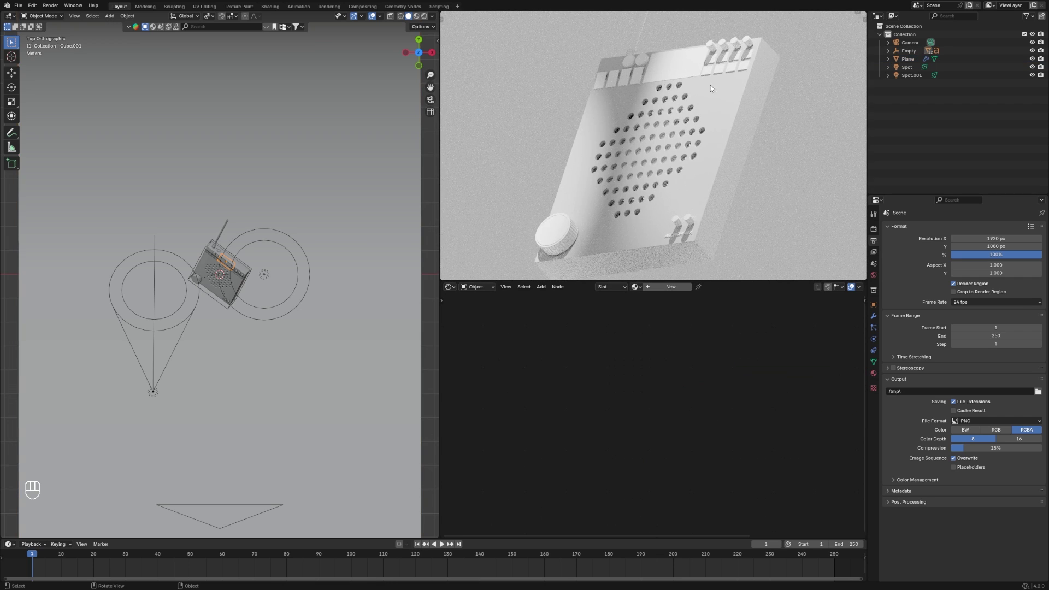
{"action": "left_click", "coordinate": [672, 287]}
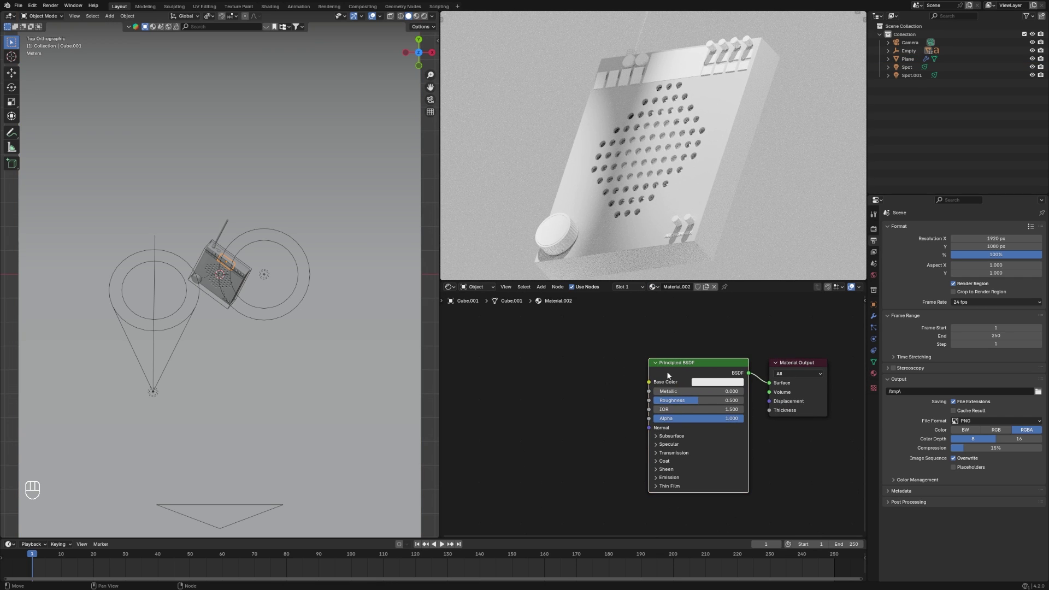
{"action": "key", "text": "x"}
{"action": "key", "text": "shift+a"}
{"action": "type", "text": "EMISI"}
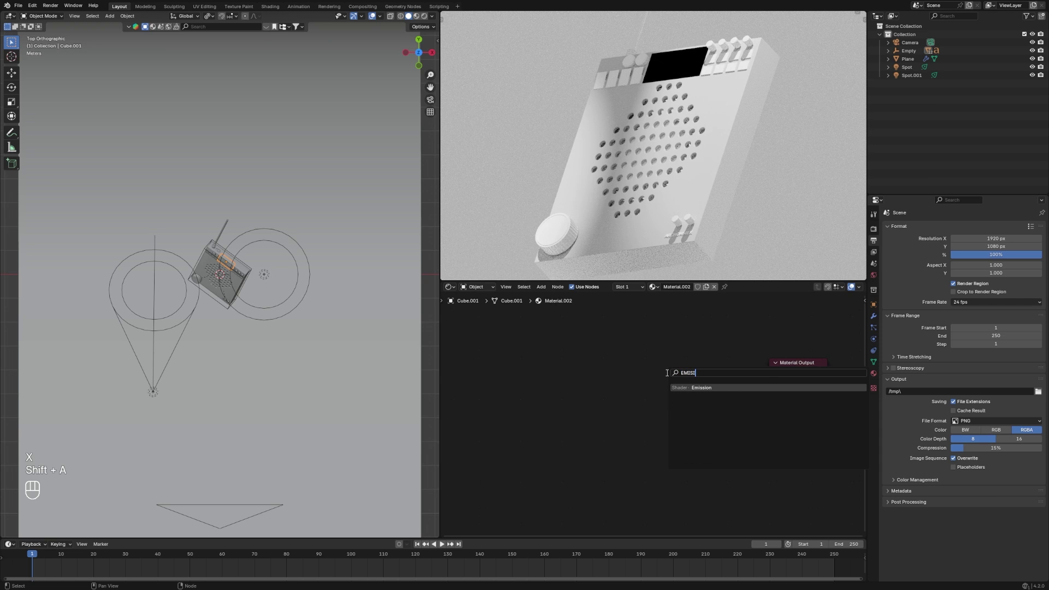
{"action": "key", "text": "Return"}
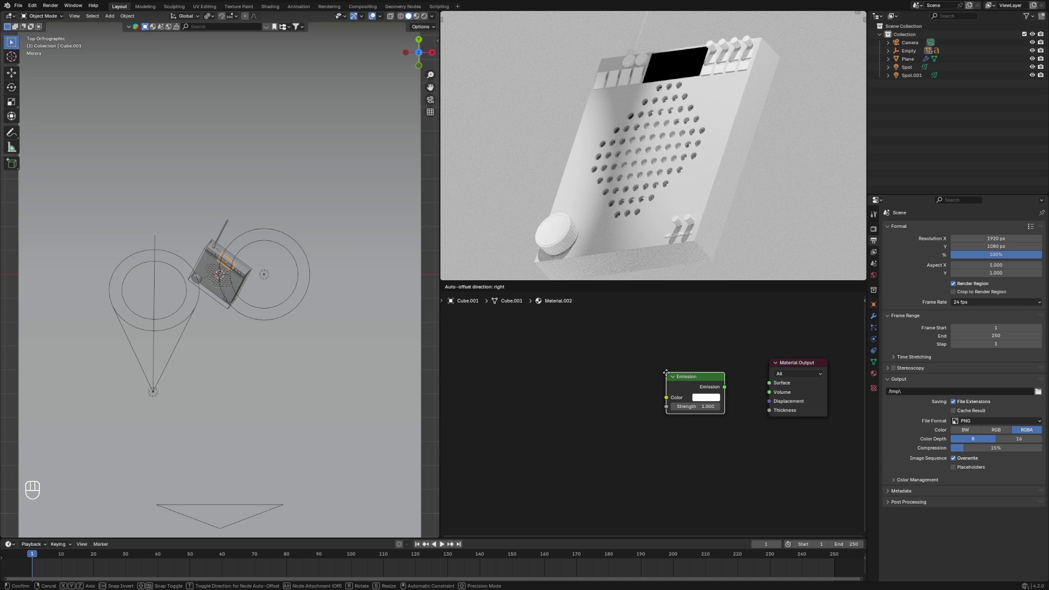
{"action": "left_click", "coordinate": [660, 373]}
{"action": "left_click_drag", "start_coordinate": [719, 387], "coordinate": [780, 384]}
Add an image texture with mapping and texture coordinates to the Emission color, and load TopView.png
{"action": "key", "text": "ctrl+t"}
{"action": "scroll", "coordinate": [628, 426], "scroll_direction": "left", "scroll_amount": 4, "text": "ctrl"}
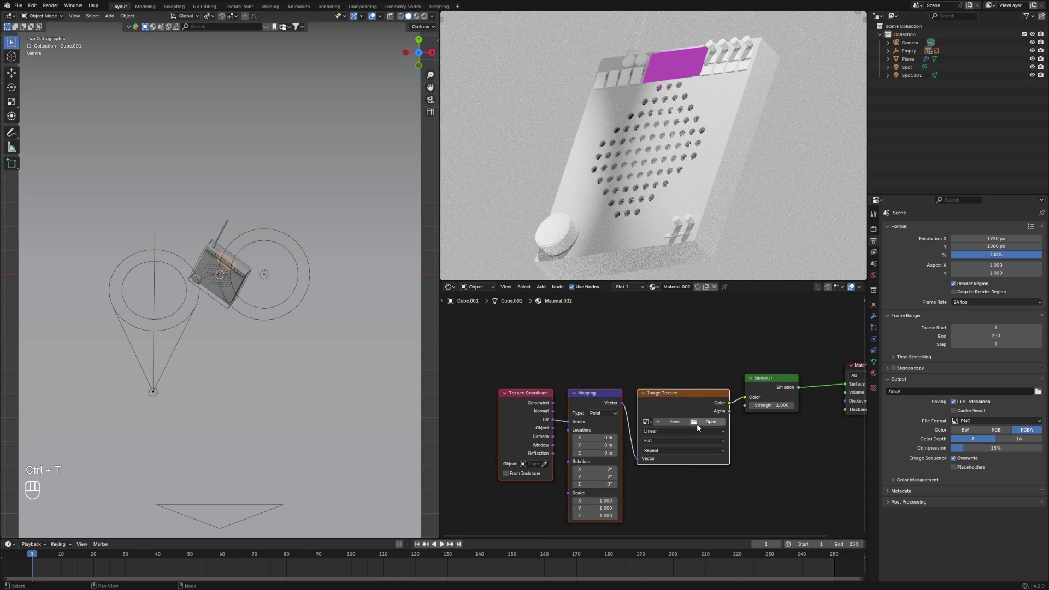
{"action": "left_click", "coordinate": [711, 422]}
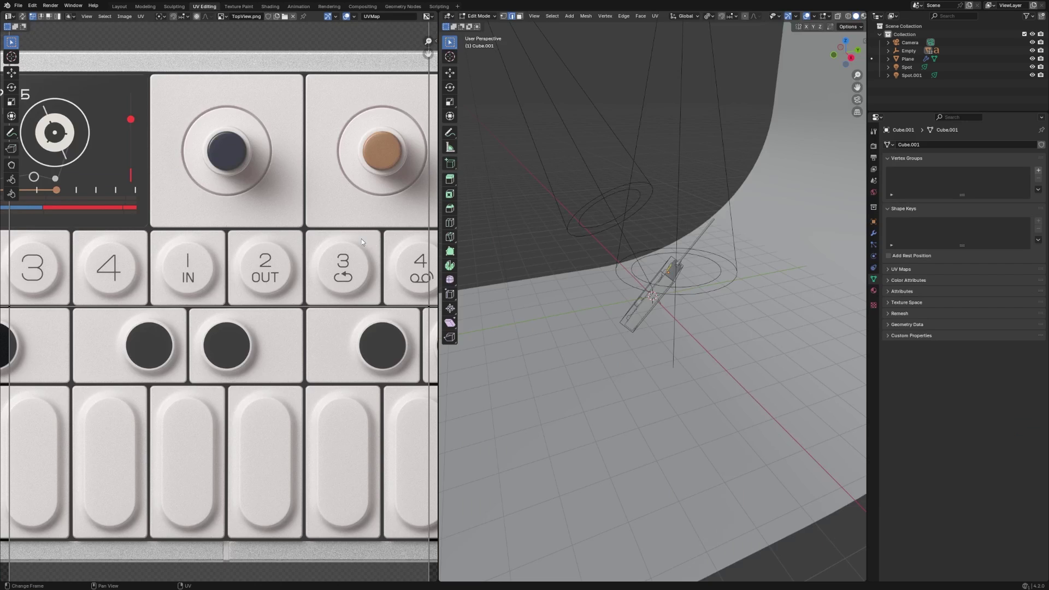
Shrink the display block's whole UV layout in the UV Editing workspace and place it below the pictured device
{"action": "scroll", "coordinate": [324, 361], "scroll_direction": "down", "scroll_amount": 6}
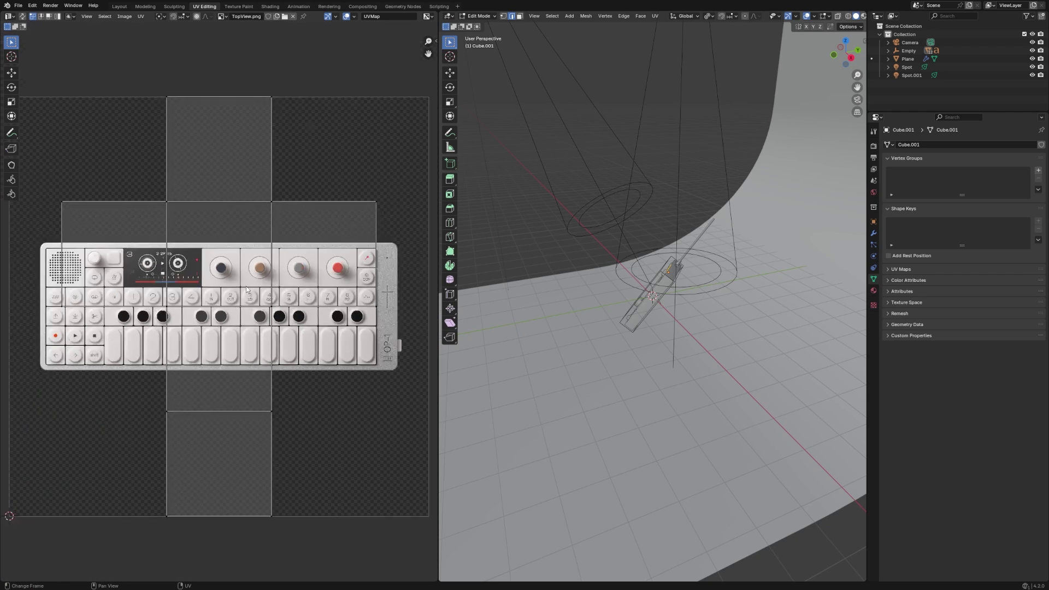
{"action": "scroll", "coordinate": [353, 380], "scroll_direction": "up", "scroll_amount": 1}
{"action": "key", "text": "KP_Decimal"}
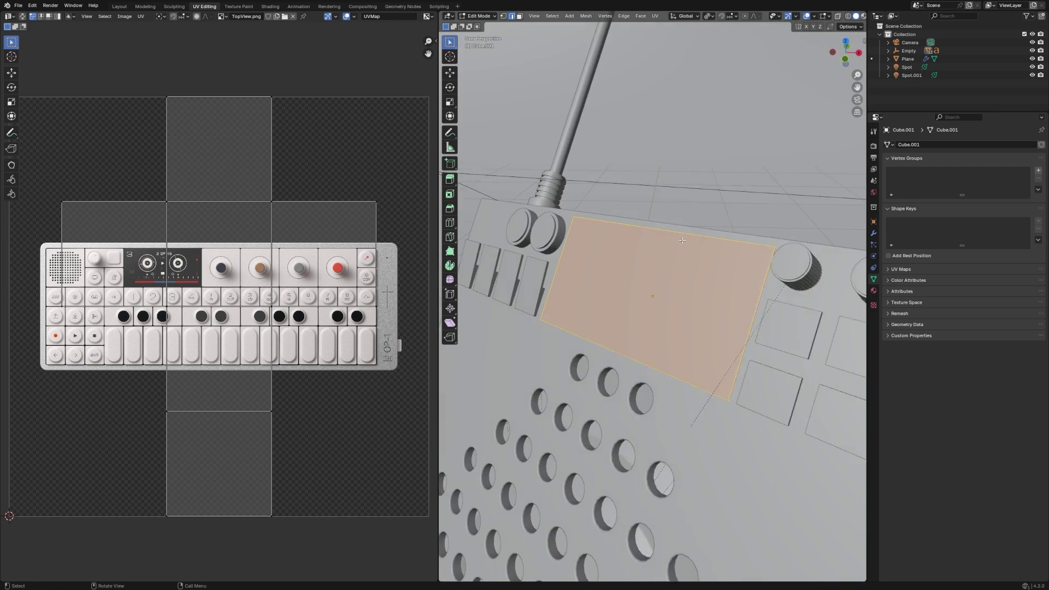
{"action": "scroll", "coordinate": [316, 478], "scroll_direction": "down", "scroll_amount": 3}
{"action": "key", "text": "a"}
{"action": "key", "text": "s"}
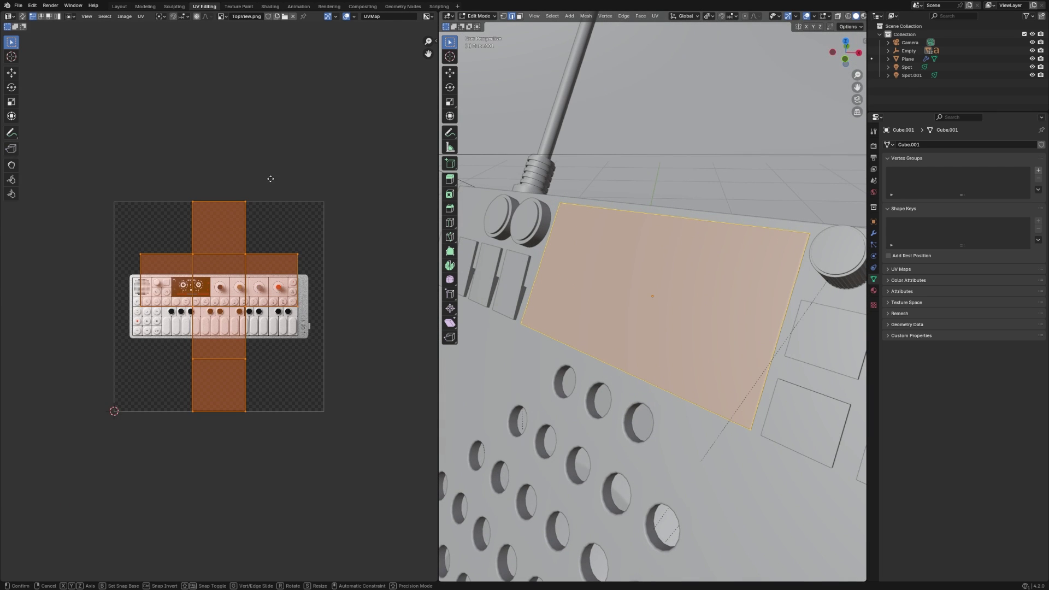
{"action": "left_click", "coordinate": [270, 402]}
{"action": "key", "text": "g"}
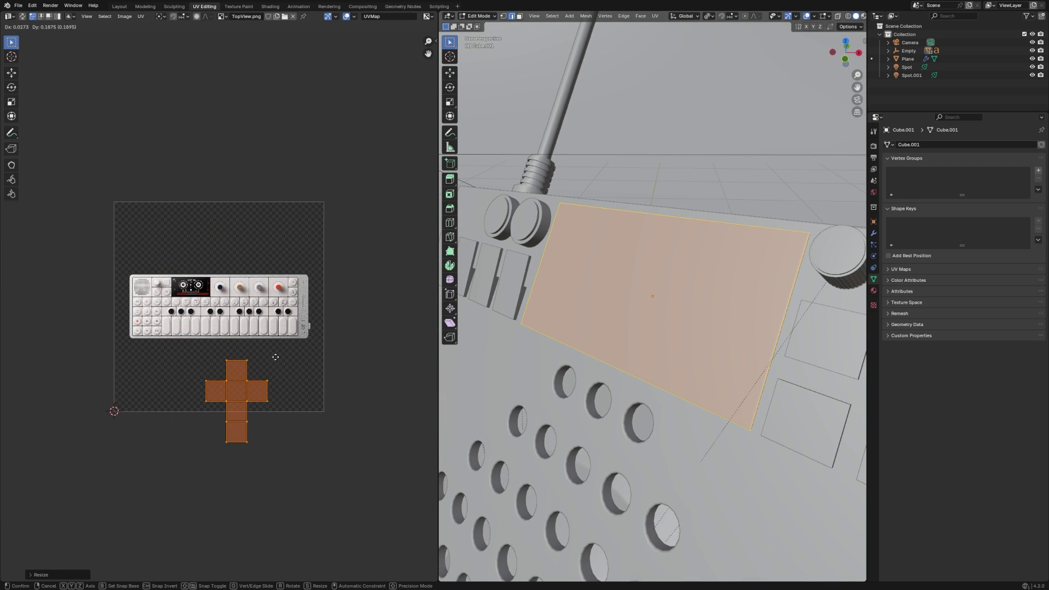
{"action": "left_click", "coordinate": [276, 358]}
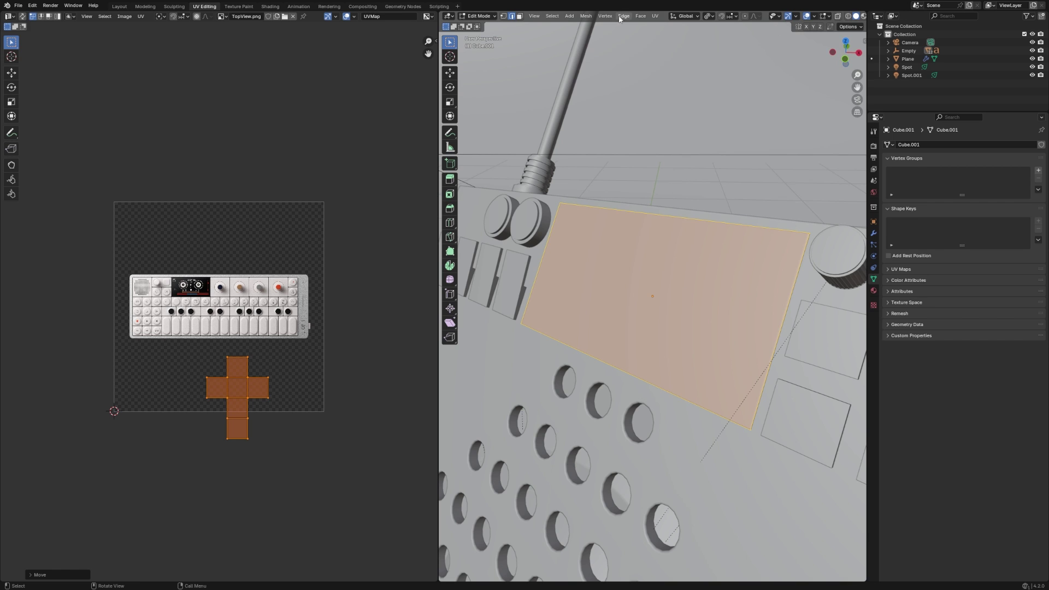
Move only the display's front-face UV onto the pictured device's screen and show the texture on the model in the 3D view
{"action": "left_click", "coordinate": [520, 17]}
{"action": "left_click", "coordinate": [596, 257]}
{"action": "key", "text": "Home"}
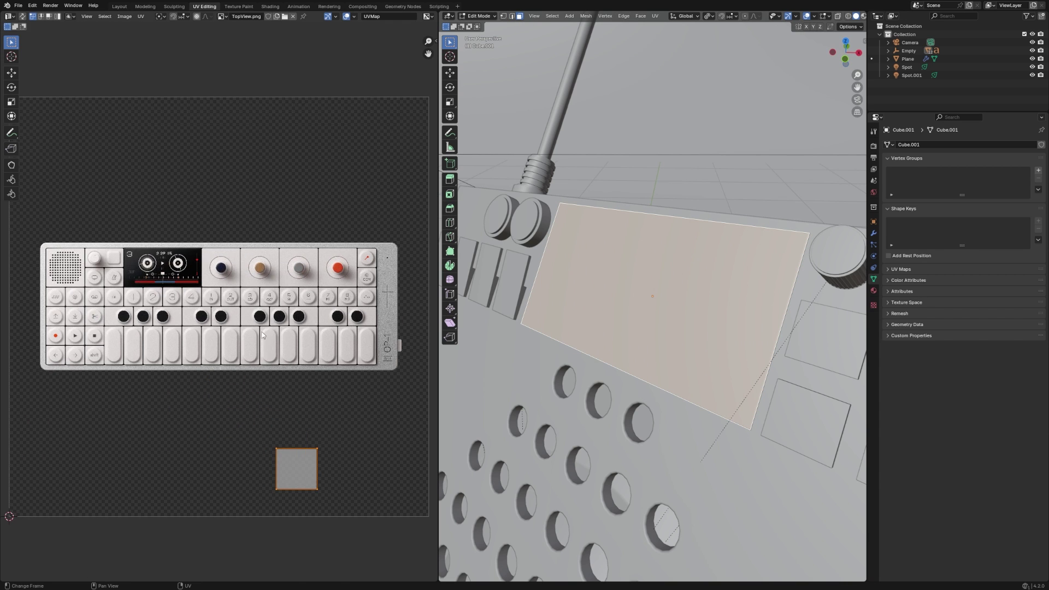
{"action": "key", "text": "g"}
{"action": "left_click", "coordinate": [148, 202]}
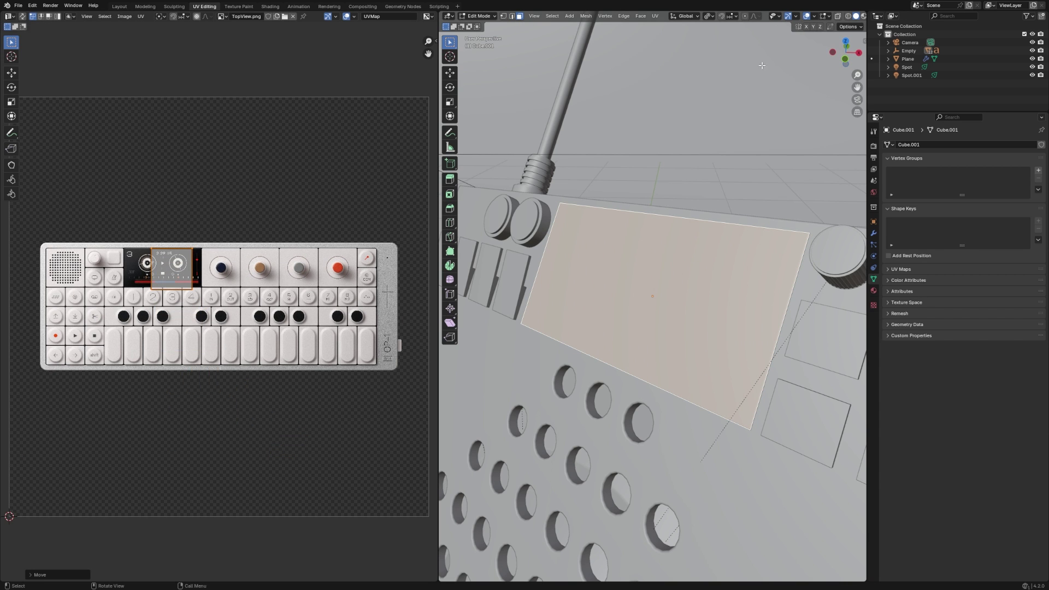
{"action": "left_click", "coordinate": [864, 16]}
{"action": "scroll", "coordinate": [296, 296], "scroll_direction": "down", "scroll_amount": 2}
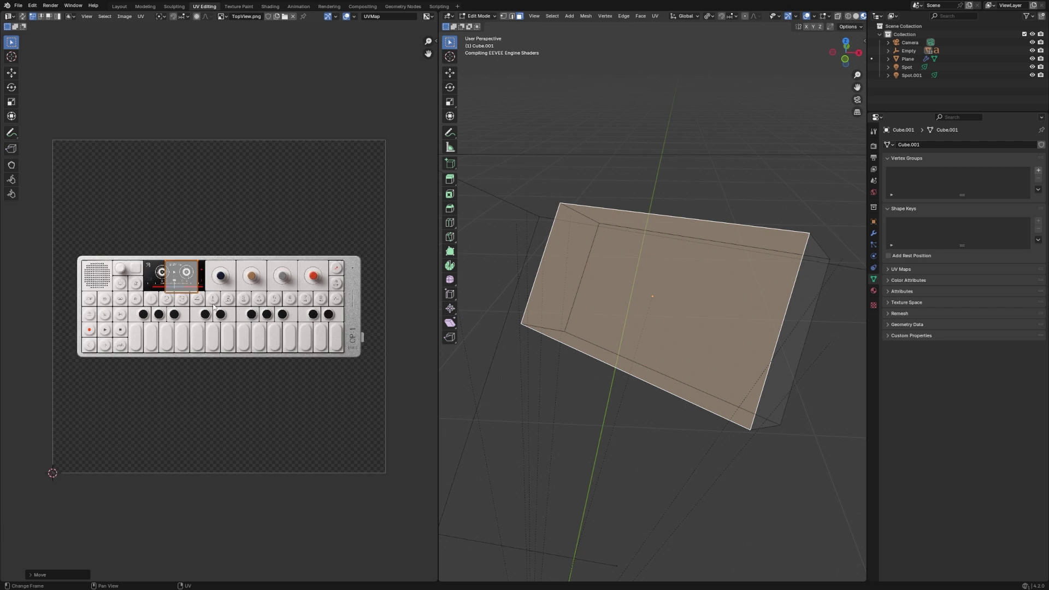
{"action": "middle_click_drag", "start_coordinate": [284, 363], "coordinate": [333, 276]}
{"action": "scroll", "coordinate": [374, 241], "scroll_direction": "up", "scroll_amount": 5}
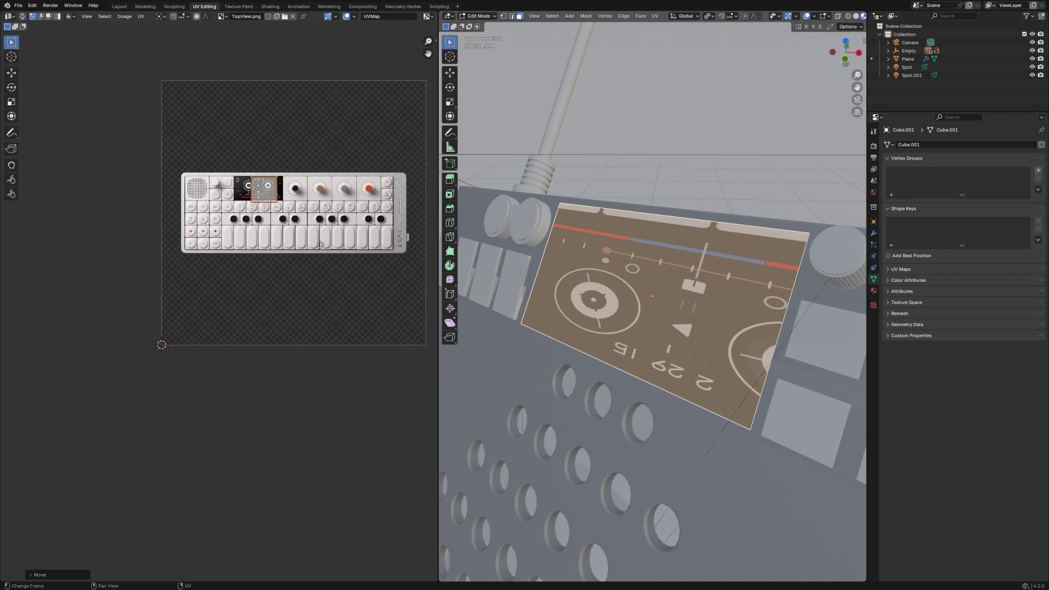
{"action": "key", "text": "grave"}
{"action": "left_click", "coordinate": [365, 309]}
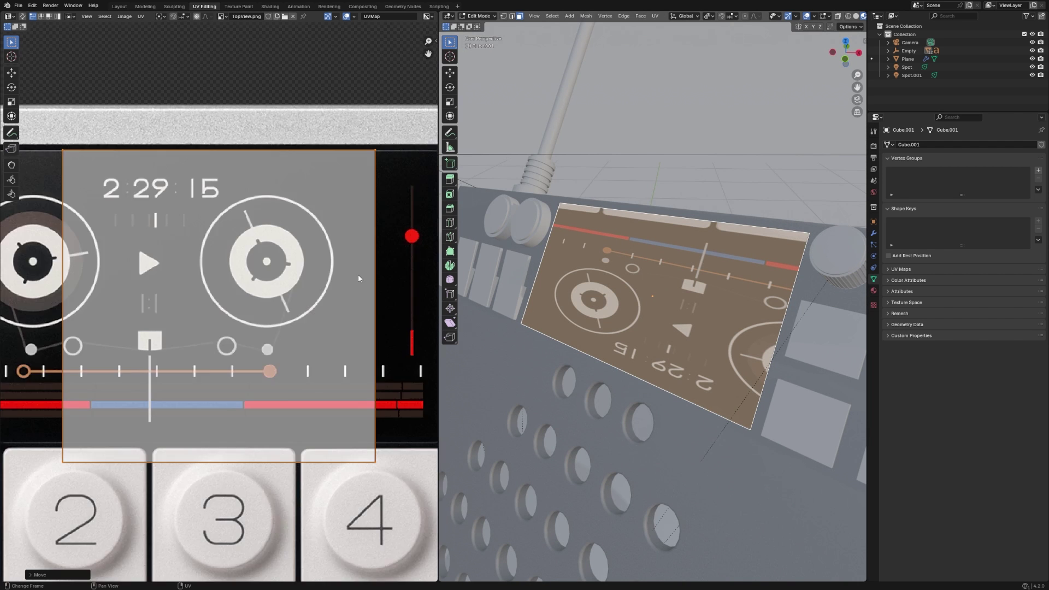
Scale and position the front-face UV to fit the pictured black screen, and rotate it 180 degrees
{"action": "key", "text": "s"}
{"action": "key", "text": "y"}
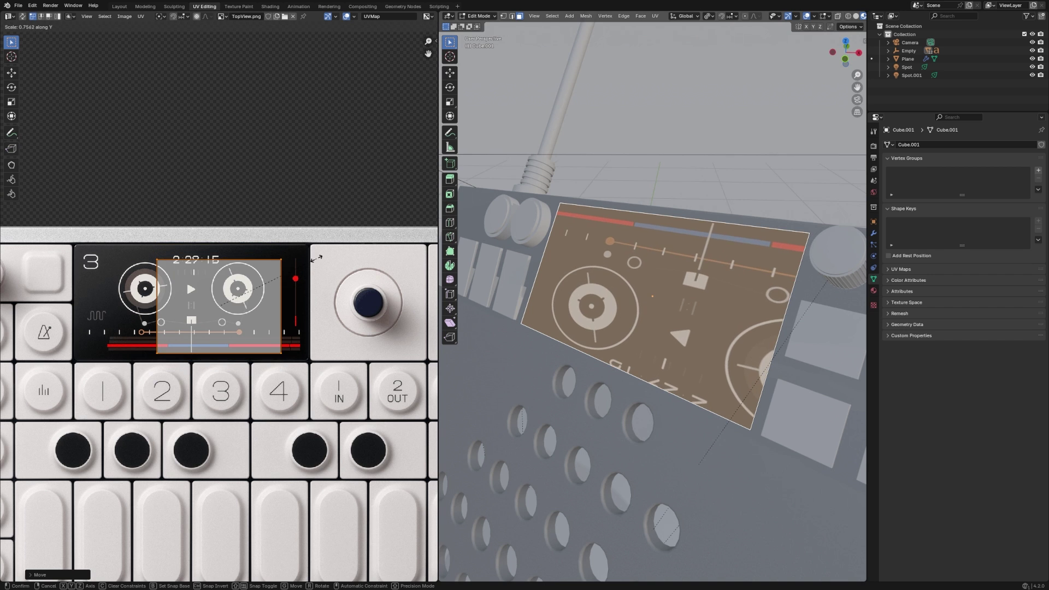
{"action": "left_click", "coordinate": [317, 261]}
{"action": "key", "text": "g"}
{"action": "left_click", "coordinate": [293, 254]}
{"action": "key", "text": "s"}
{"action": "key", "text": "x"}
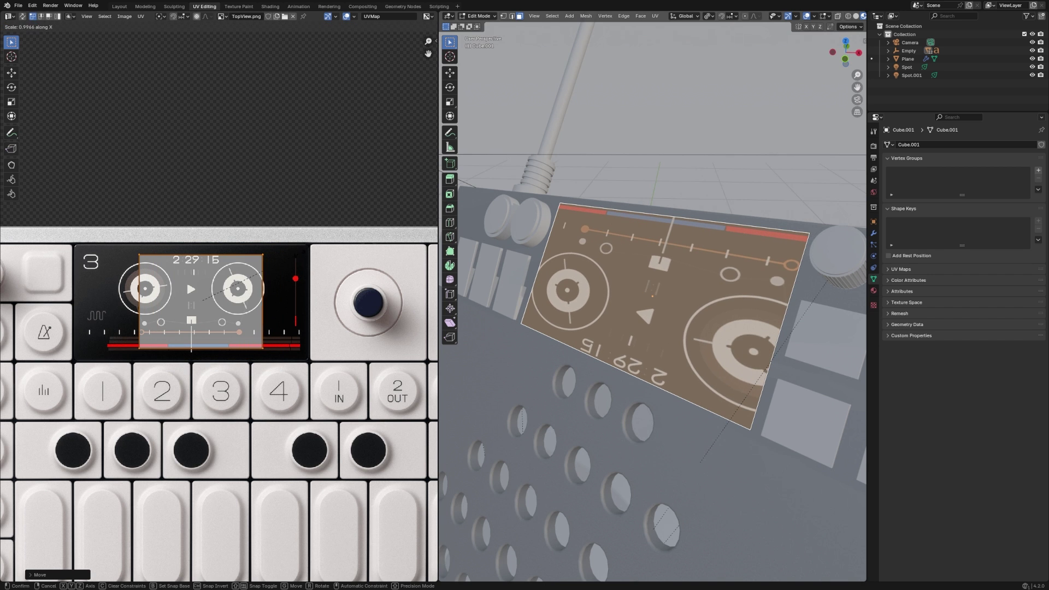
{"action": "left_click", "coordinate": [383, 259]}
{"action": "type", "text": "r"}
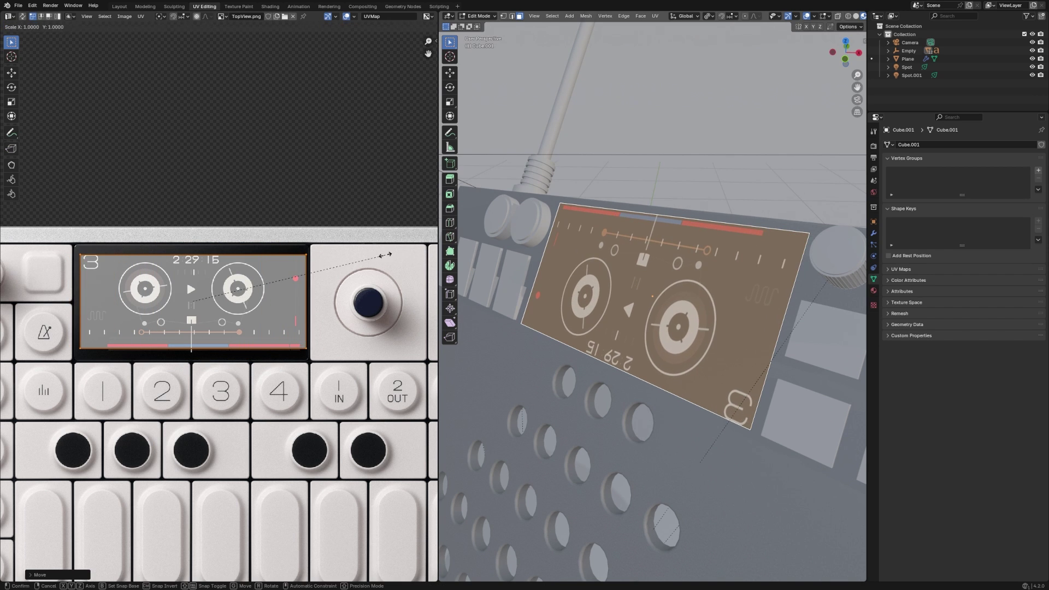
{"action": "type", "text": "180"}
{"action": "key", "text": "Return"}
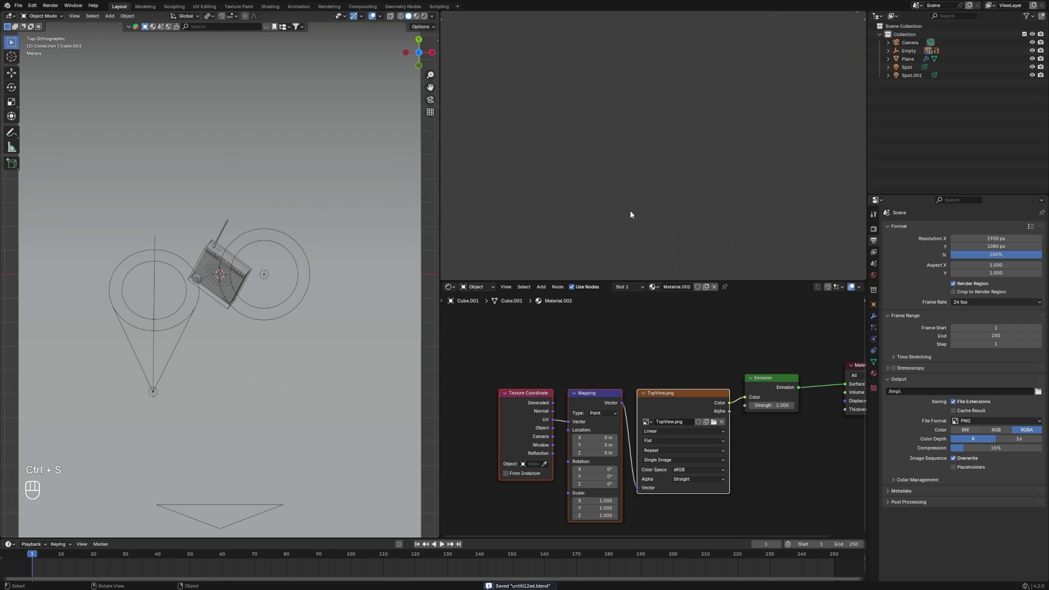
Create a new material for the radio's large round knob with base color hex FF4000
{"action": "key", "text": "KP_0"}
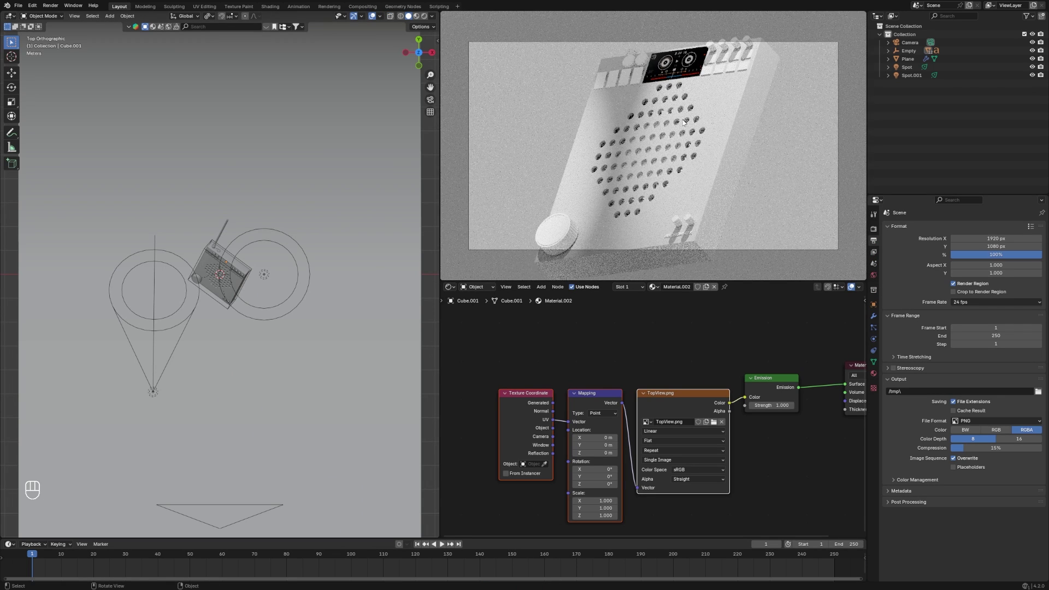
{"action": "left_click", "coordinate": [591, 212]}
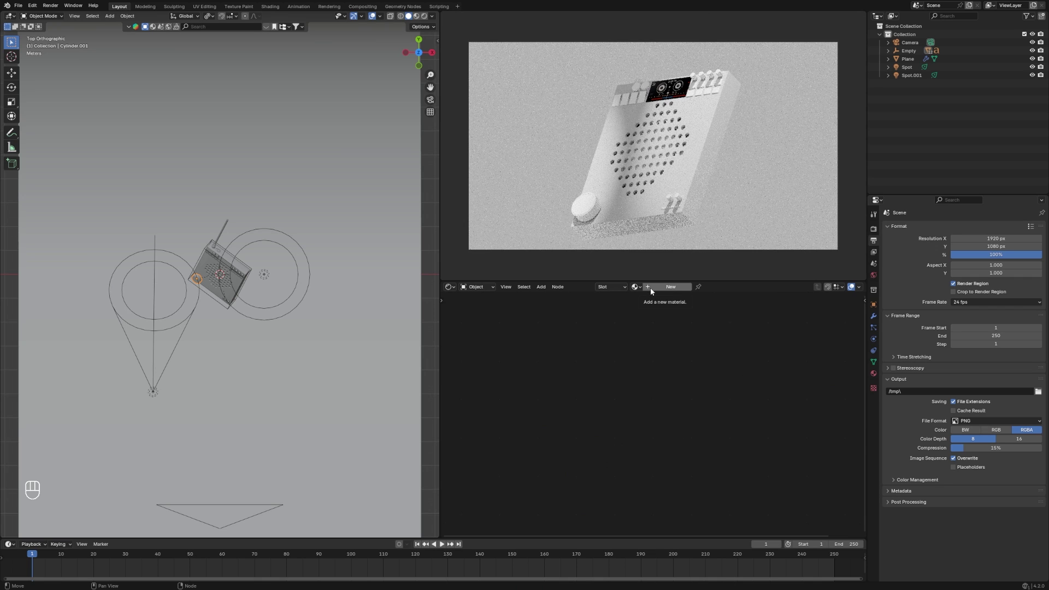
{"action": "left_click", "coordinate": [651, 287]}
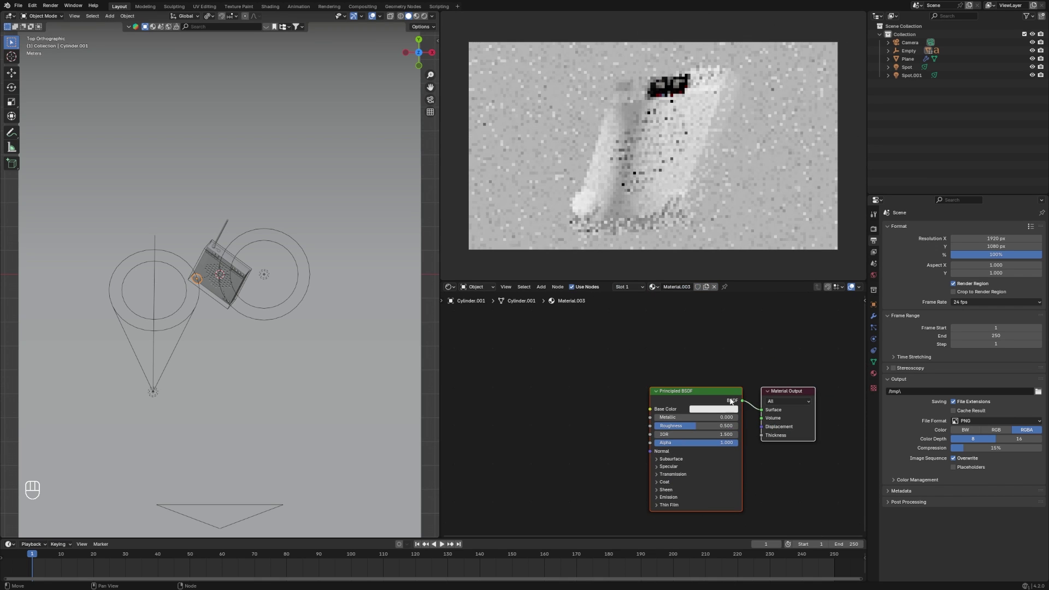
{"action": "left_click", "coordinate": [720, 410]}
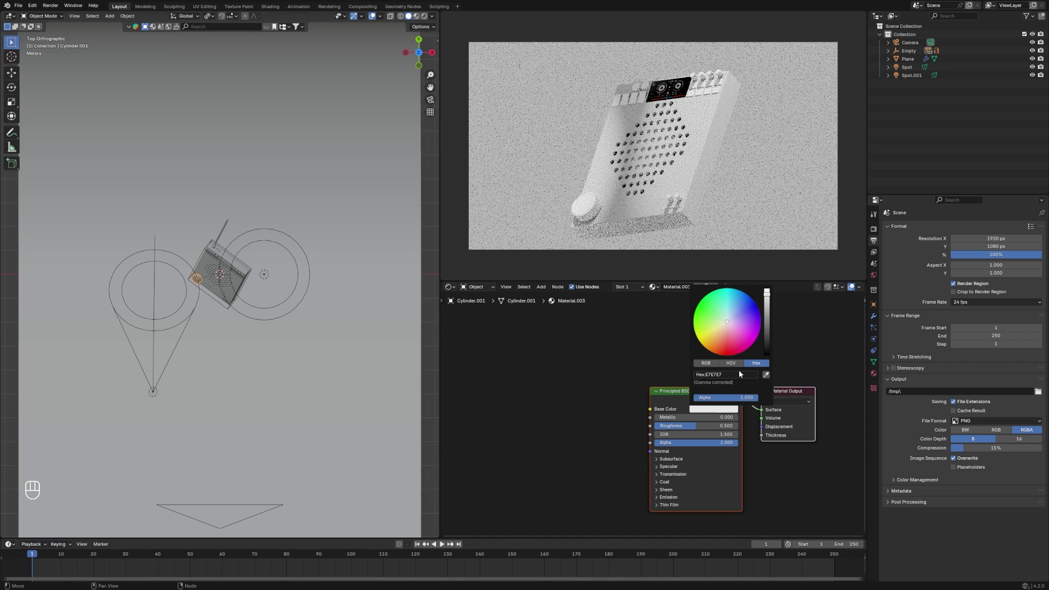
{"action": "left_click", "coordinate": [739, 373]}
{"action": "type", "text": "FF4000"}
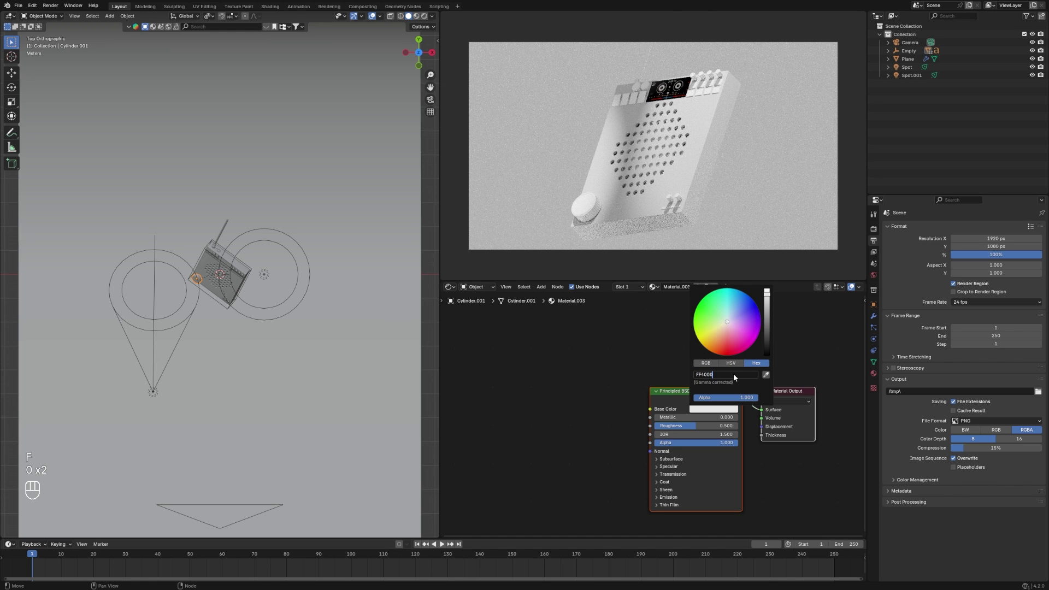
{"action": "key", "text": "Return"}
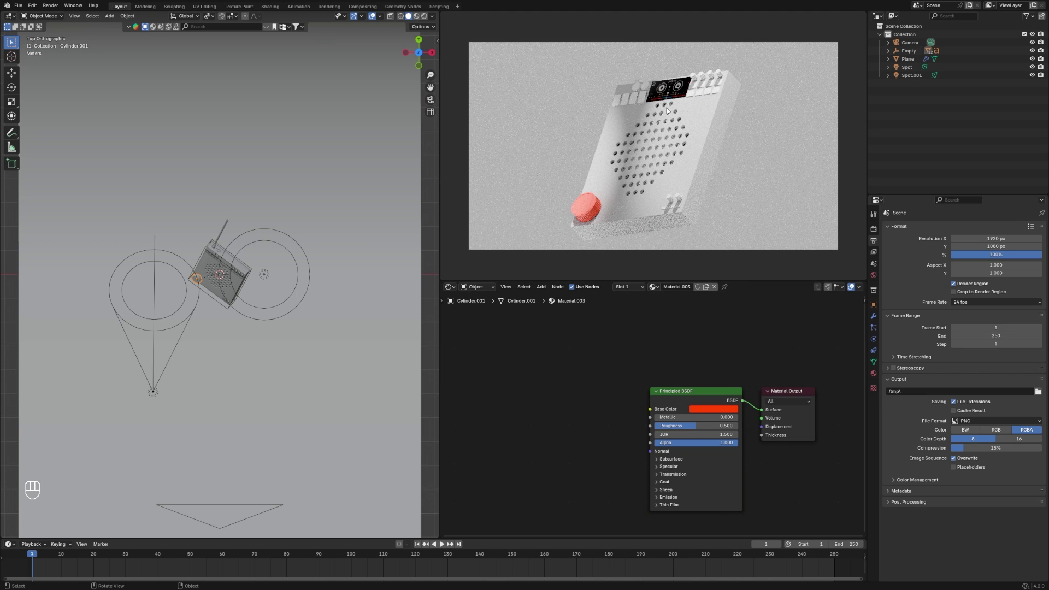
Assign the knob's orange-red Material.003 to the group of square buttons beside the radio's display
{"action": "left_click", "coordinate": [672, 162]}
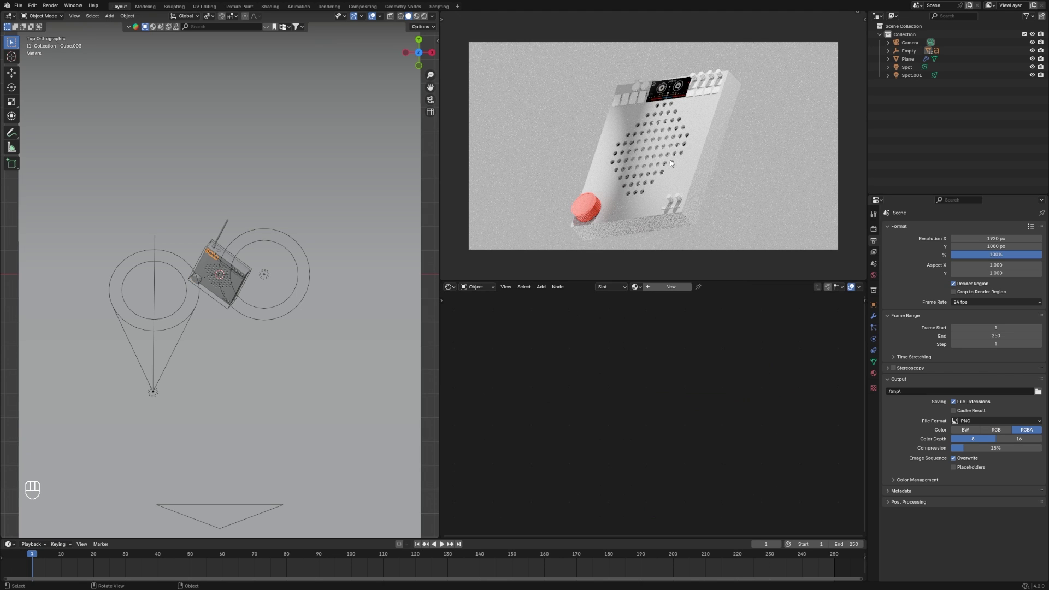
{"action": "left_click", "coordinate": [636, 286]}
{"action": "left_click", "coordinate": [646, 323]}
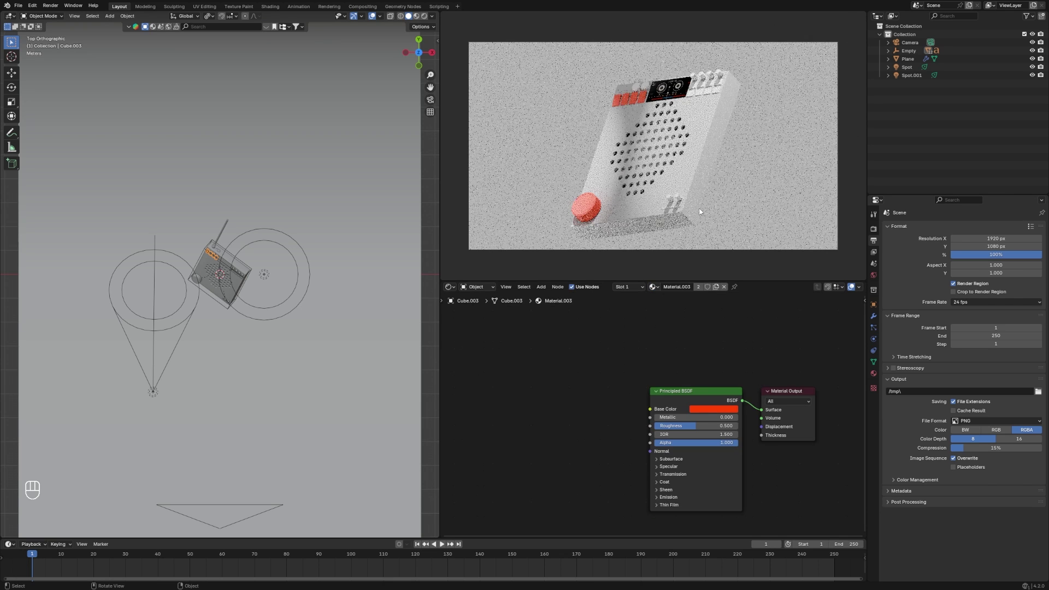
{"action": "left_click", "coordinate": [684, 197]}
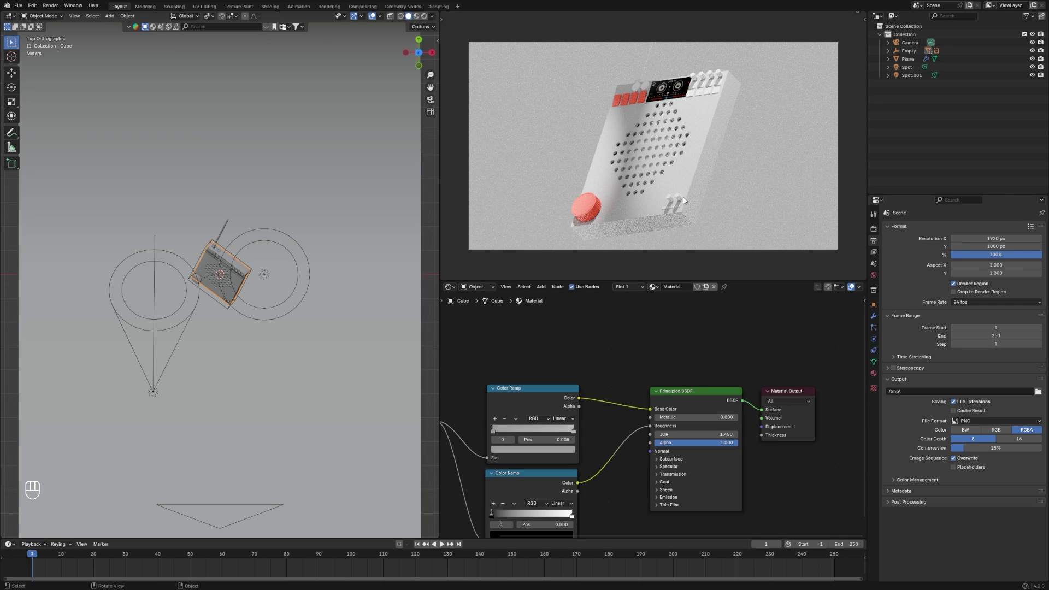
Search the material library for CABLE and apply the Braided Cable 04 material to the radio's antenna
{"action": "left_click", "coordinate": [698, 90]}
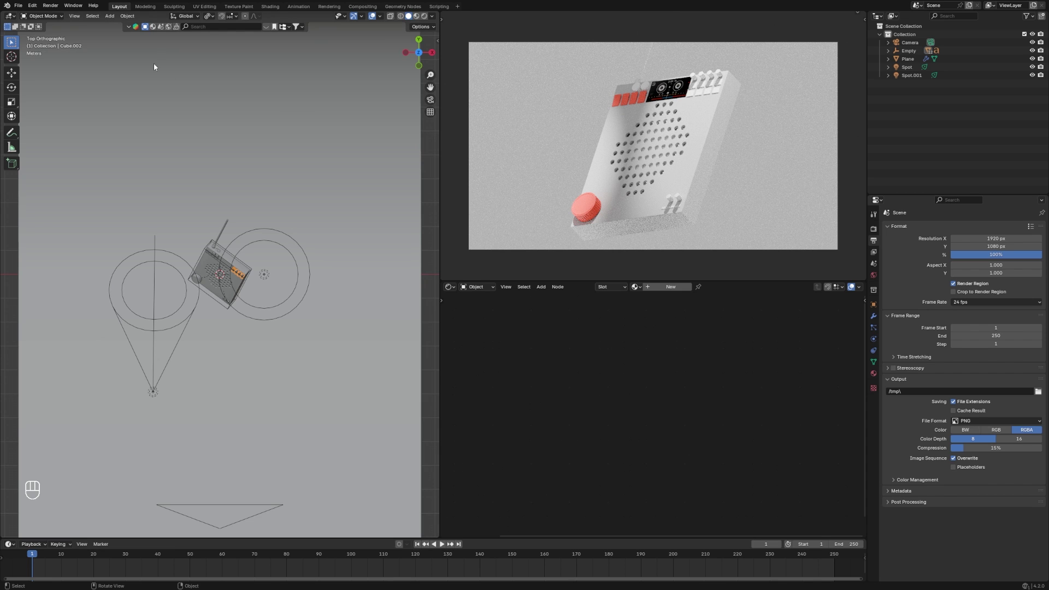
{"action": "left_click", "coordinate": [153, 26]}
{"action": "left_click", "coordinate": [205, 26]}
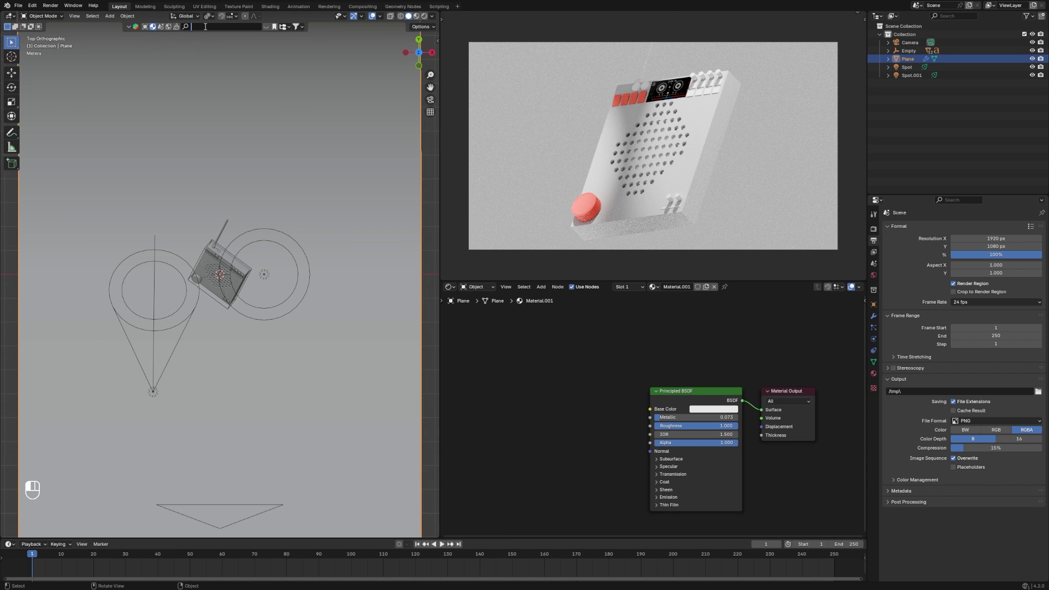
{"action": "type", "text": "CABLE"}
{"action": "key", "text": "Return"}
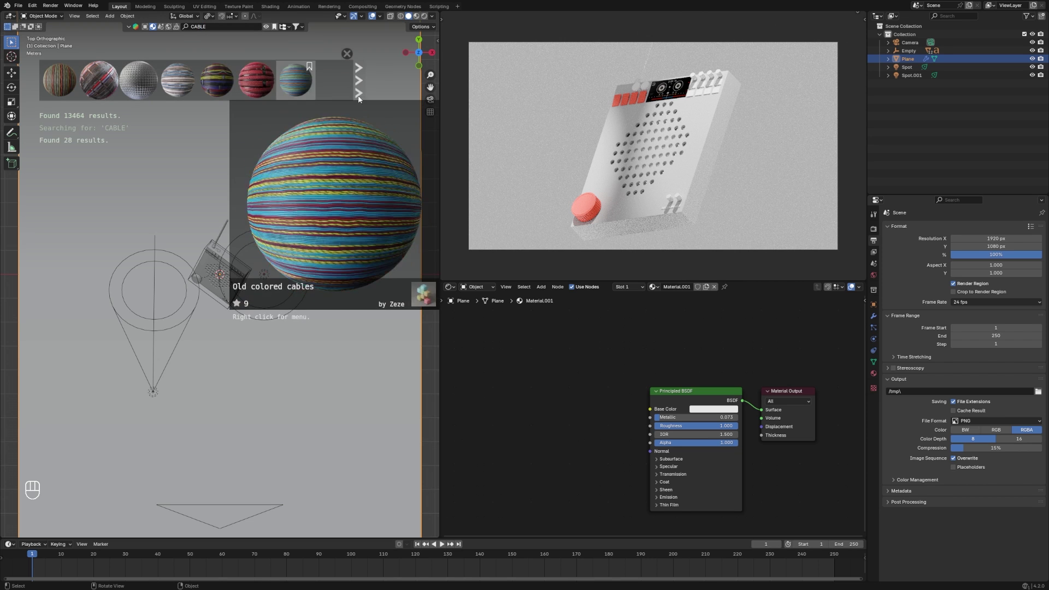
{"action": "left_click", "coordinate": [360, 93]}
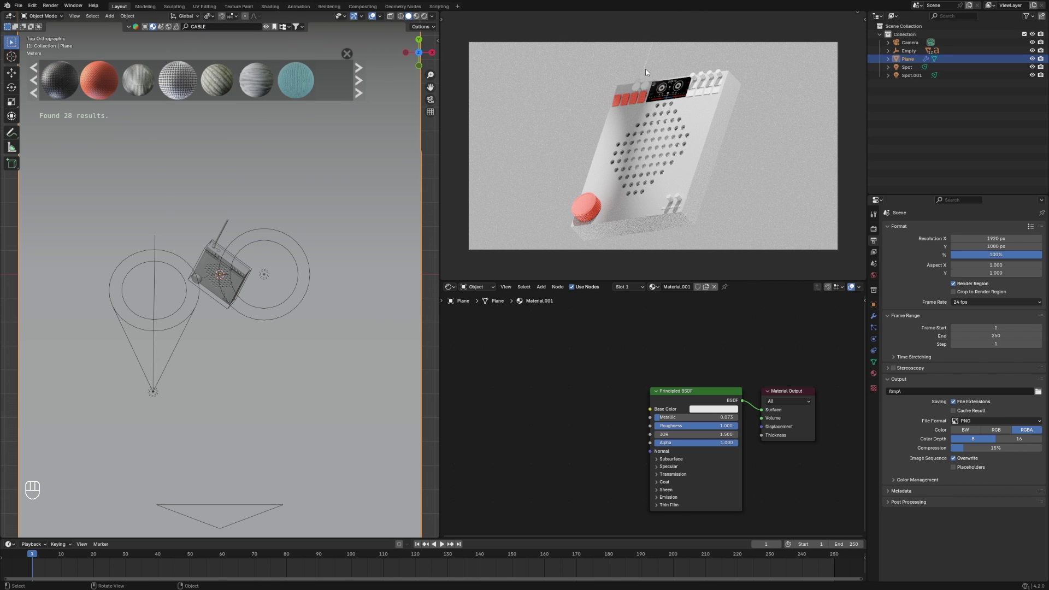
{"action": "mouse_move", "coordinate": [61, 82]}
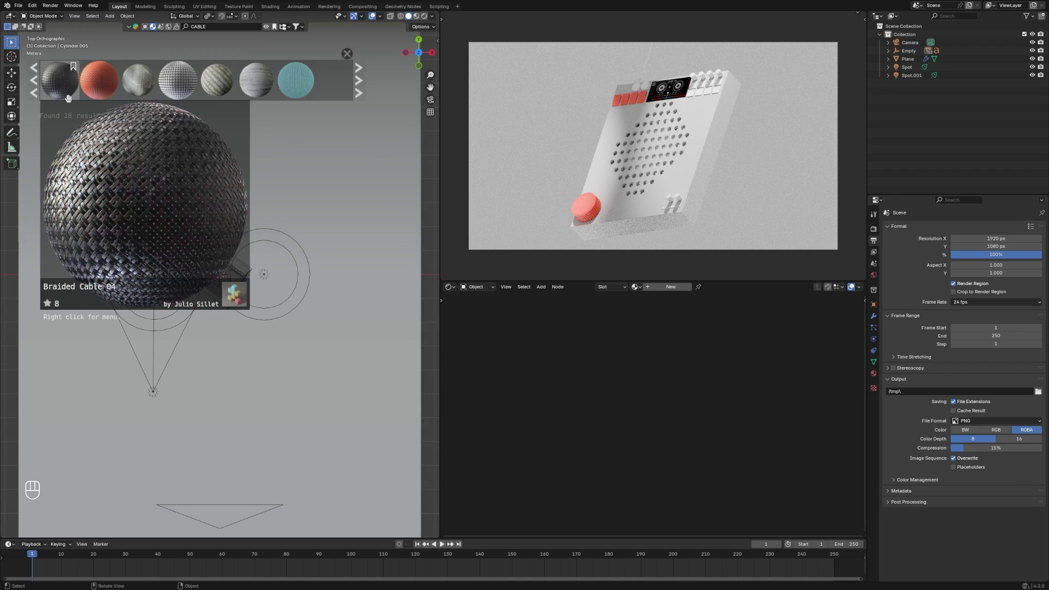
{"action": "left_click_drag", "start_coordinate": [61, 86], "coordinate": [220, 236]}
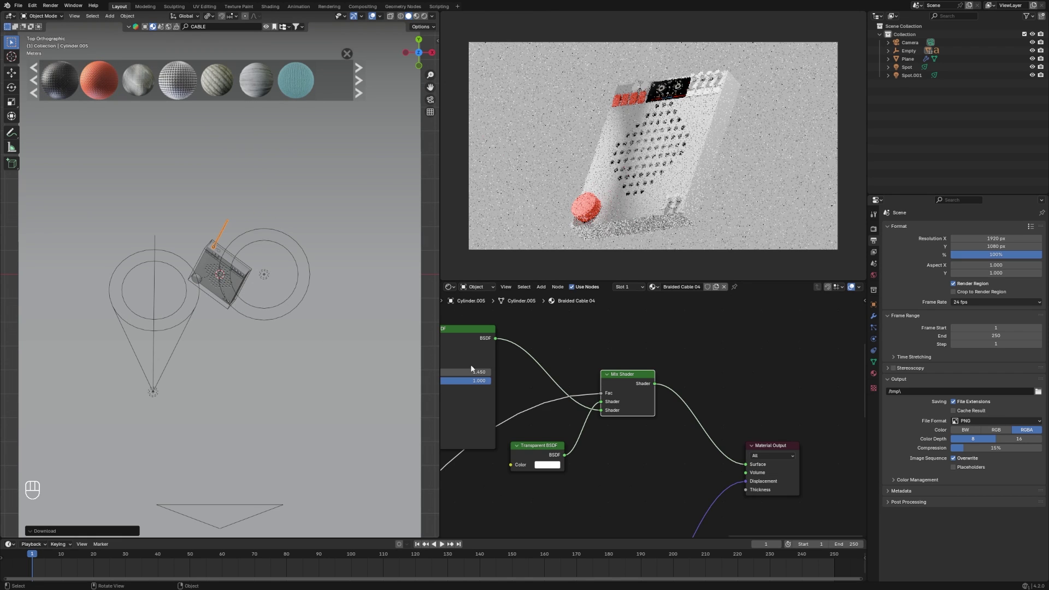
Set the braided cable material's Mapping scale to 10 on X, Y and Z
{"action": "scroll", "coordinate": [530, 427], "scroll_direction": "down", "scroll_amount": 3}
{"action": "middle_click_drag", "start_coordinate": [453, 443], "coordinate": [640, 417]}
{"action": "left_click_drag", "start_coordinate": [678, 427], "coordinate": [678, 440]}
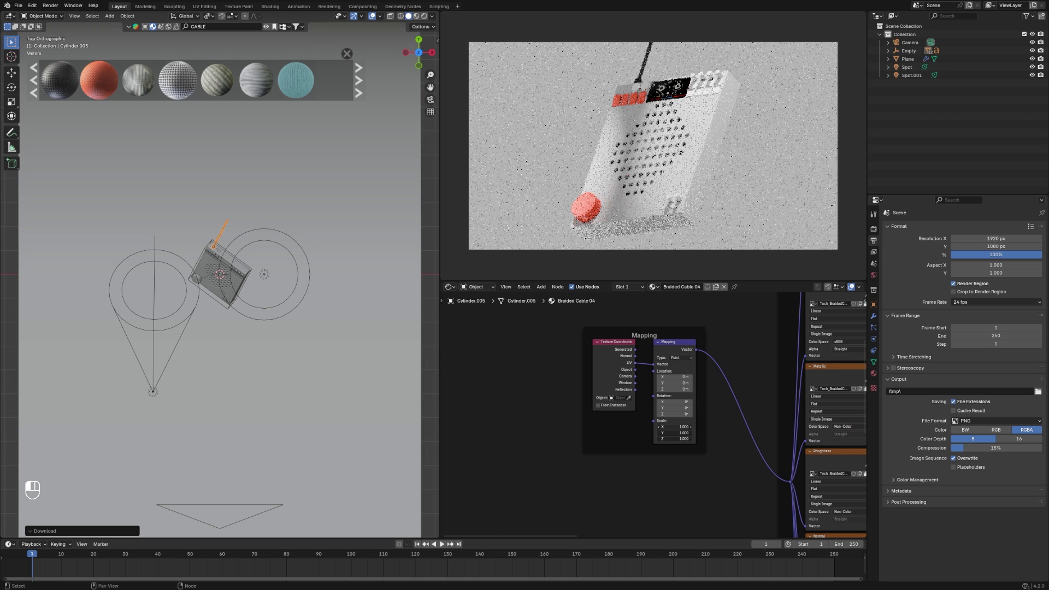
{"action": "type", "text": "10"}
{"action": "key", "text": "Return"}
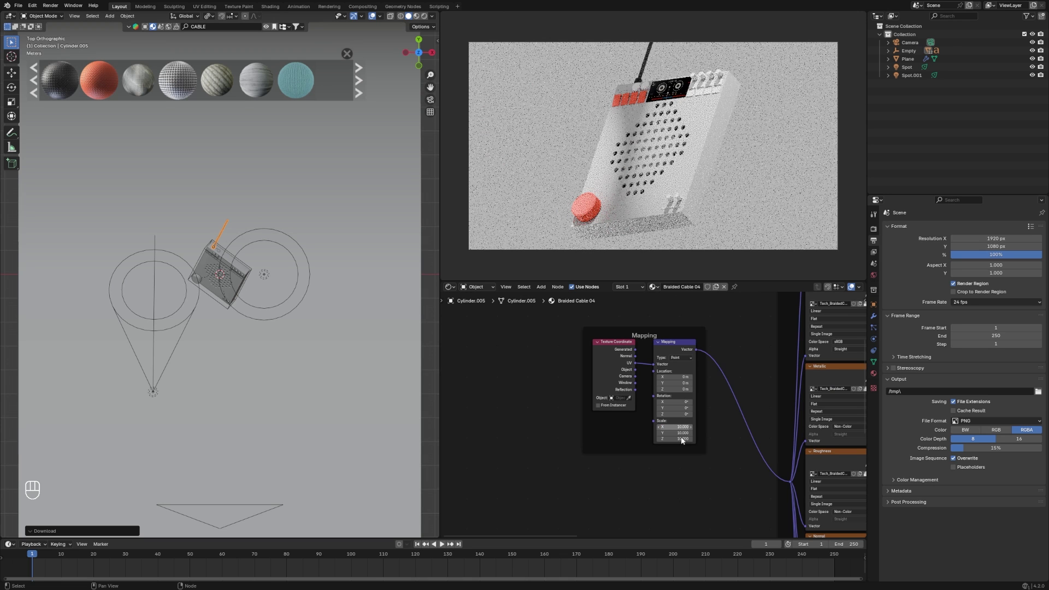
Insert a Color Ramp between the cable material's Multiply result and the Principled BSDF's Base Color
{"action": "middle_click_drag", "start_coordinate": [684, 441], "coordinate": [402, 458]}
{"action": "middle_click_drag", "start_coordinate": [847, 432], "coordinate": [641, 434]}
{"action": "left_click", "coordinate": [625, 425]}
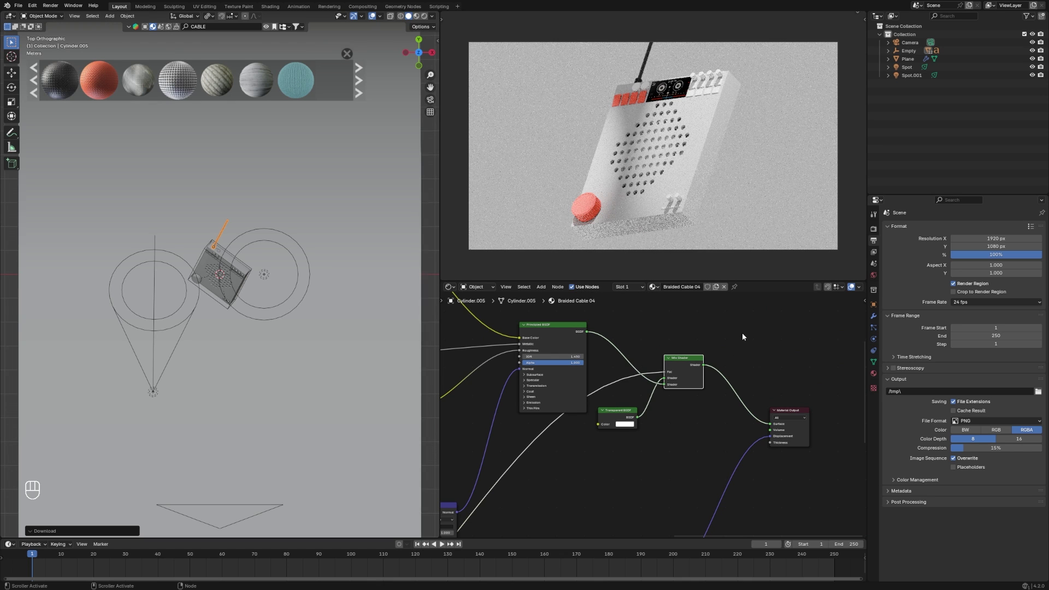
{"action": "scroll", "coordinate": [677, 412], "scroll_direction": "up", "scroll_amount": 1}
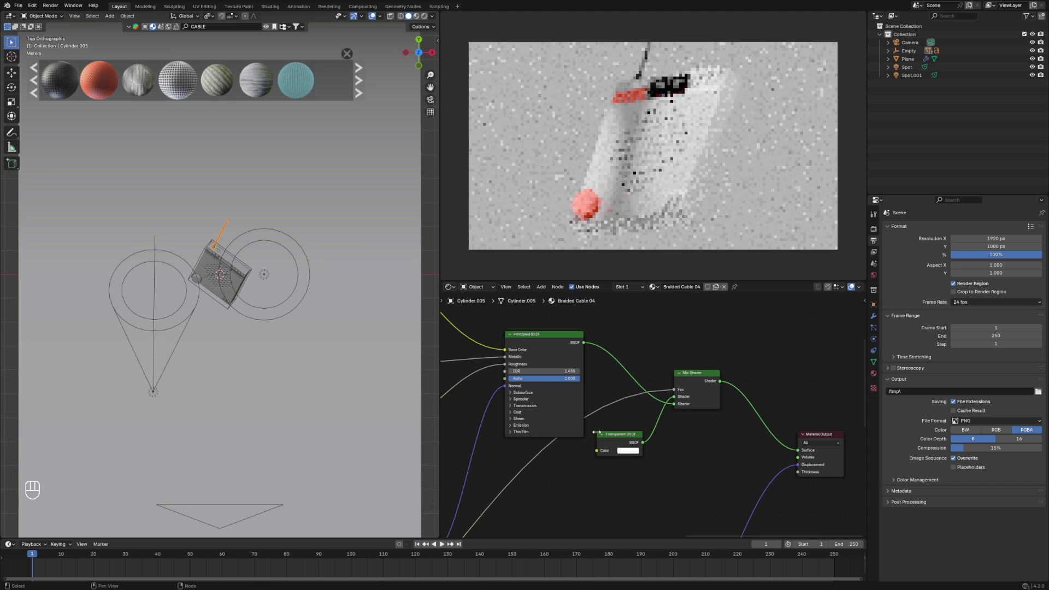
{"action": "middle_click_drag", "start_coordinate": [548, 380], "coordinate": [680, 411]}
{"action": "key", "text": "shift+a"}
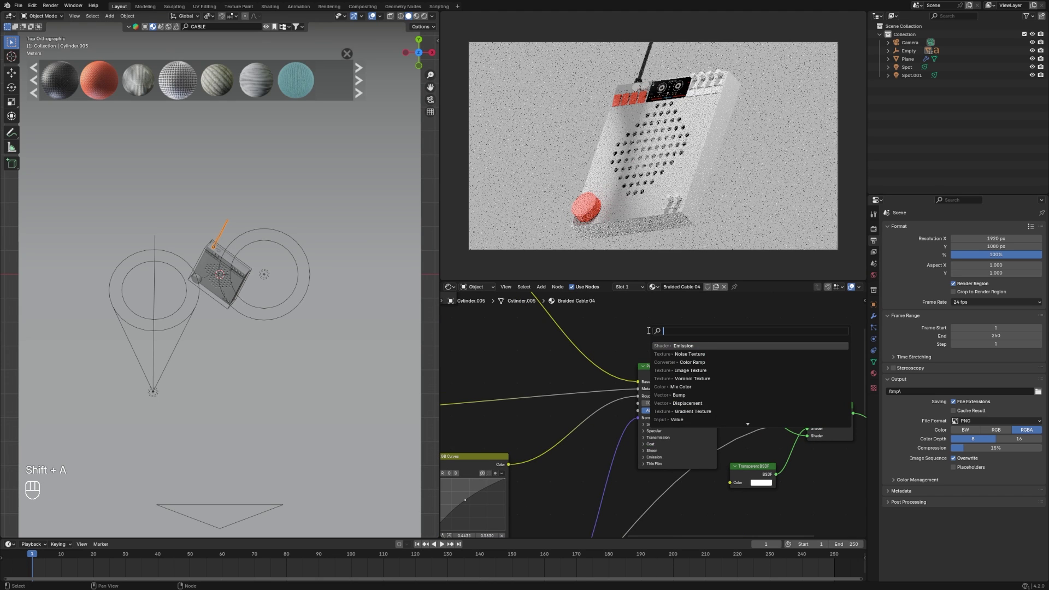
{"action": "type", "text": "color"}
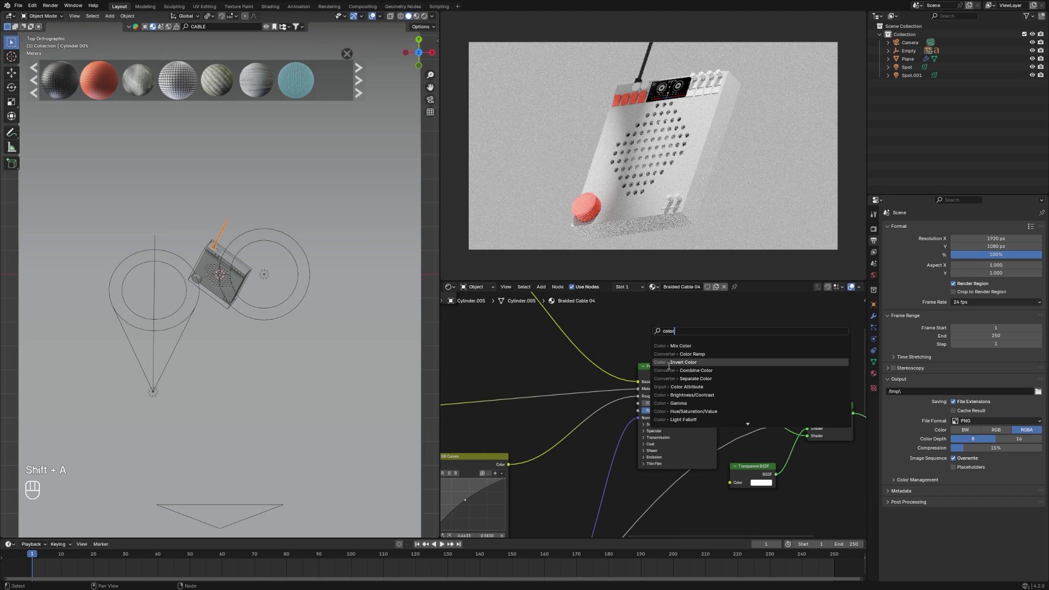
{"action": "left_click", "coordinate": [692, 355]}
{"action": "left_click", "coordinate": [522, 309]}
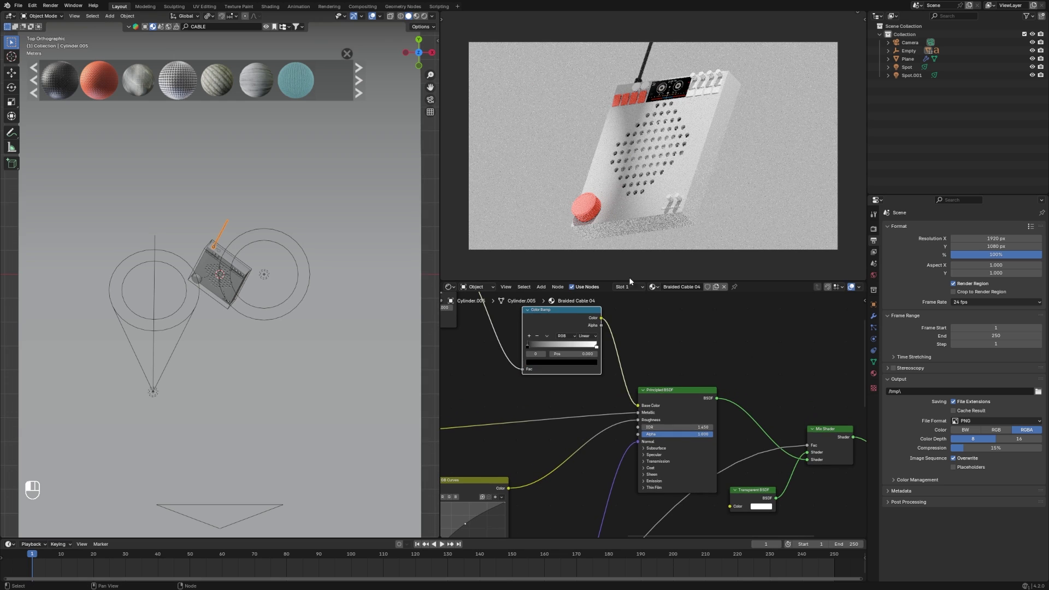
Lighten the black stop of the antenna material's Color Ramp to a light grey
{"action": "middle_click_drag", "start_coordinate": [636, 301], "coordinate": [664, 399]}
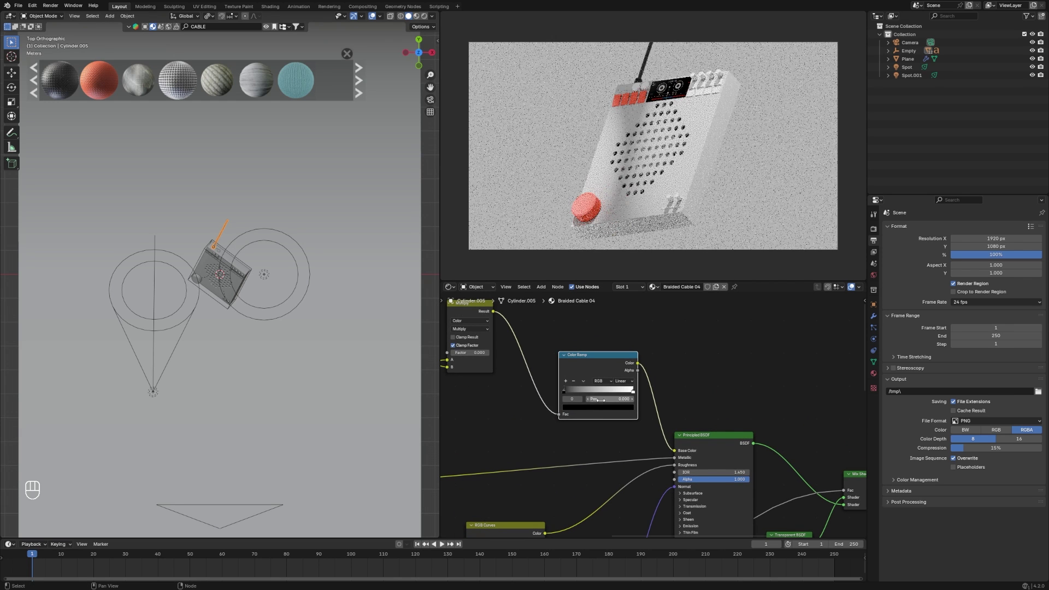
{"action": "left_click", "coordinate": [602, 407]}
{"action": "left_click_drag", "start_coordinate": [630, 342], "coordinate": [628, 329]}
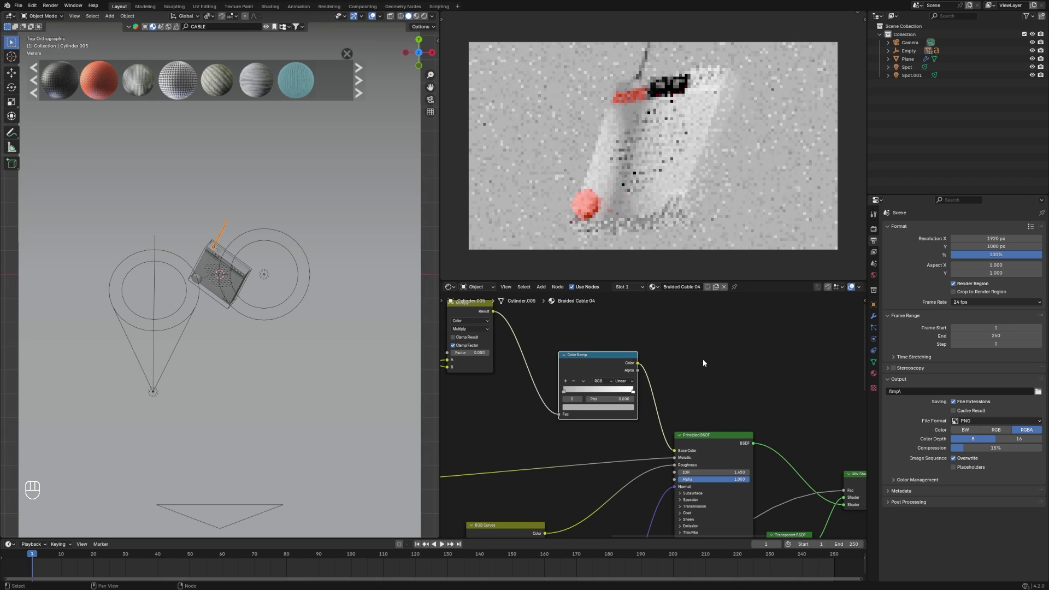
{"action": "scroll", "coordinate": [704, 358], "scroll_direction": "up", "scroll_amount": 1}
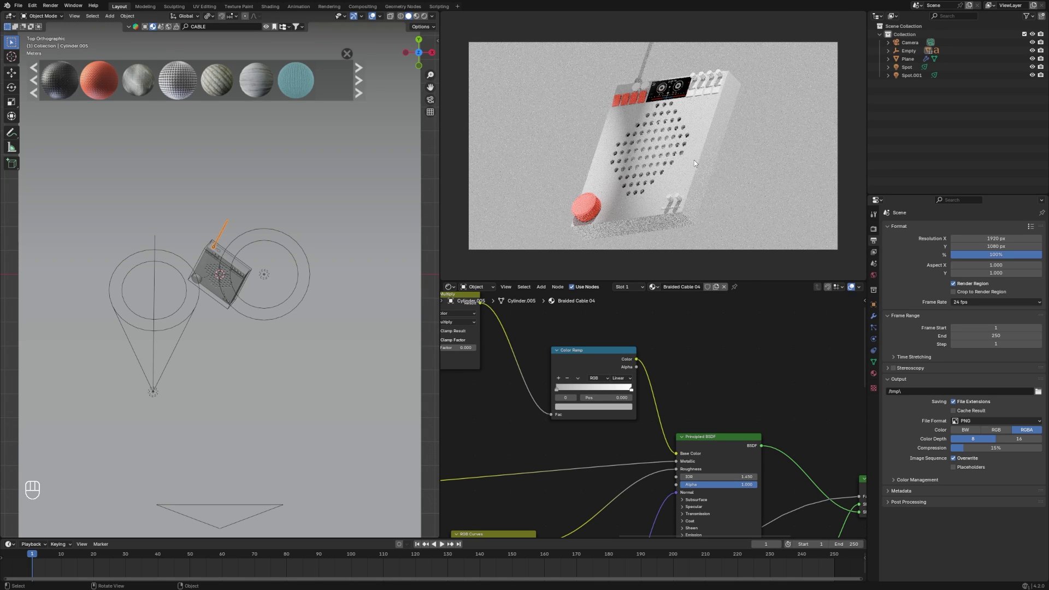
Assign the body's material named Material to the small round knobs above the white square buttons, and make it a single-user copy
{"action": "left_click", "coordinate": [702, 78]}
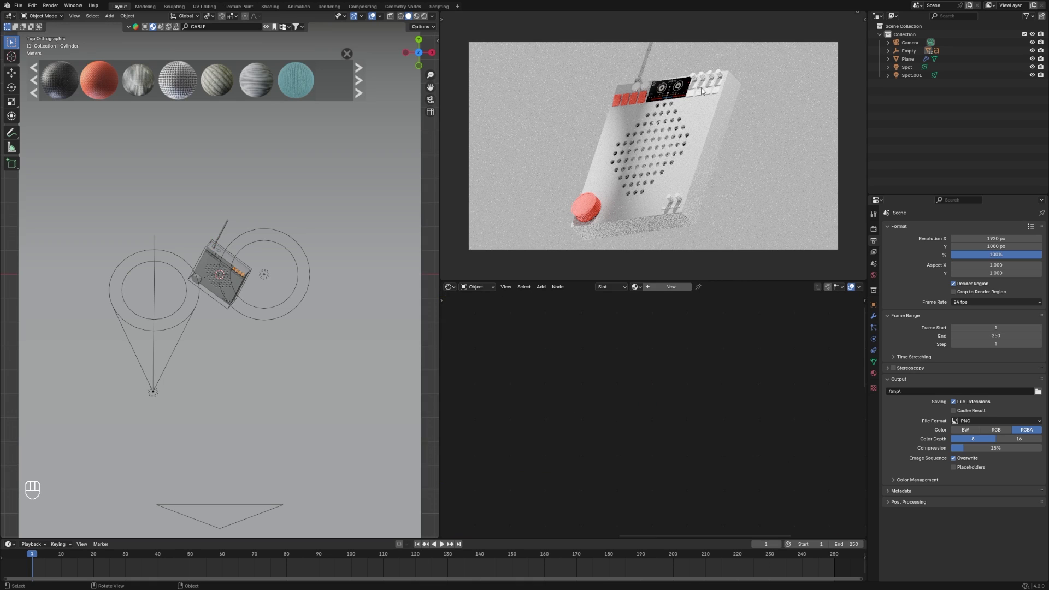
{"action": "left_click", "coordinate": [637, 287]}
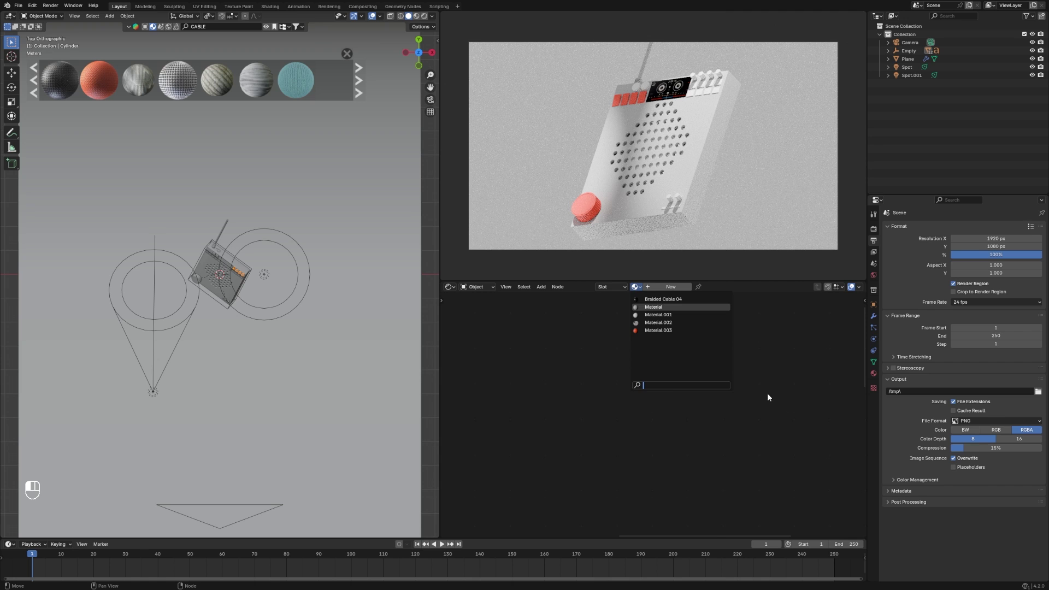
{"action": "key", "text": "Return"}
{"action": "left_click", "coordinate": [716, 287]}
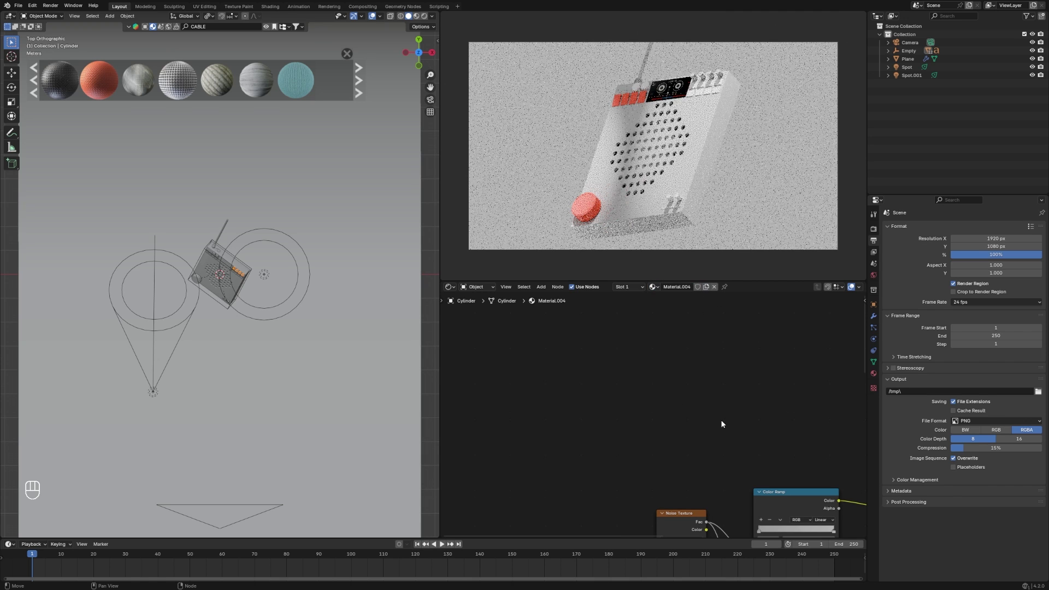
Set the first stop of the knobs' base-color ramp to white (FFFFFF) and move the grey stop to position 0.755
{"action": "key", "text": "Home"}
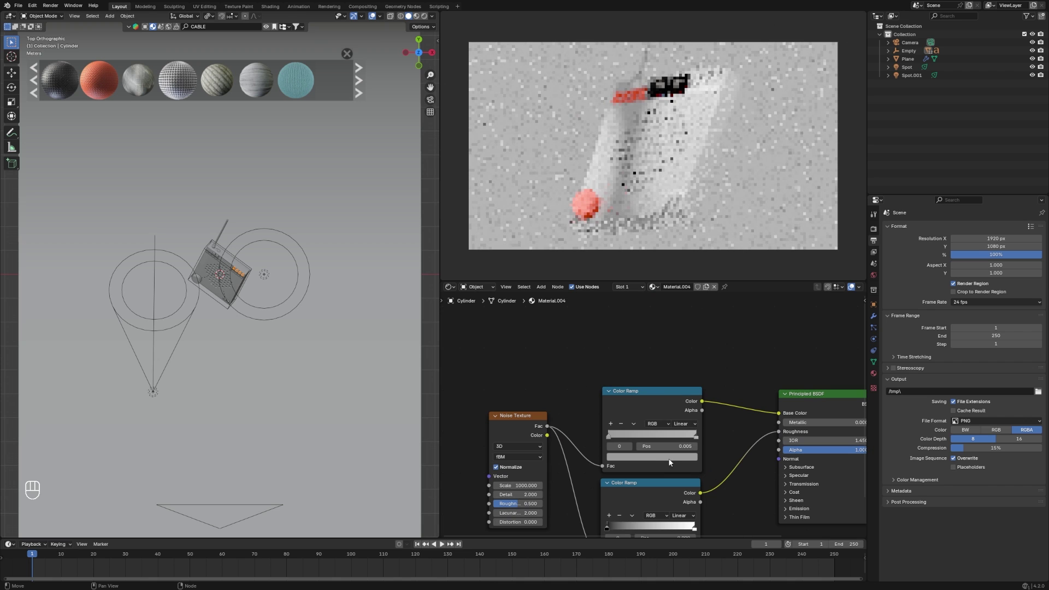
{"action": "left_click", "coordinate": [668, 457]}
{"action": "left_click_drag", "start_coordinate": [694, 354], "coordinate": [692, 328]}
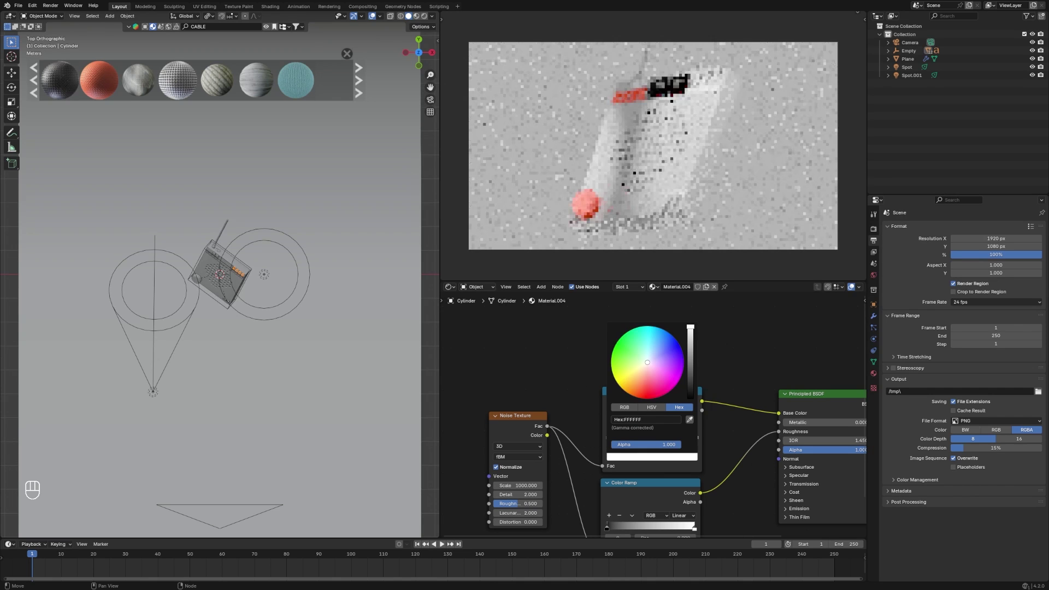
{"action": "scroll", "coordinate": [688, 445], "scroll_direction": "up", "scroll_amount": 1}
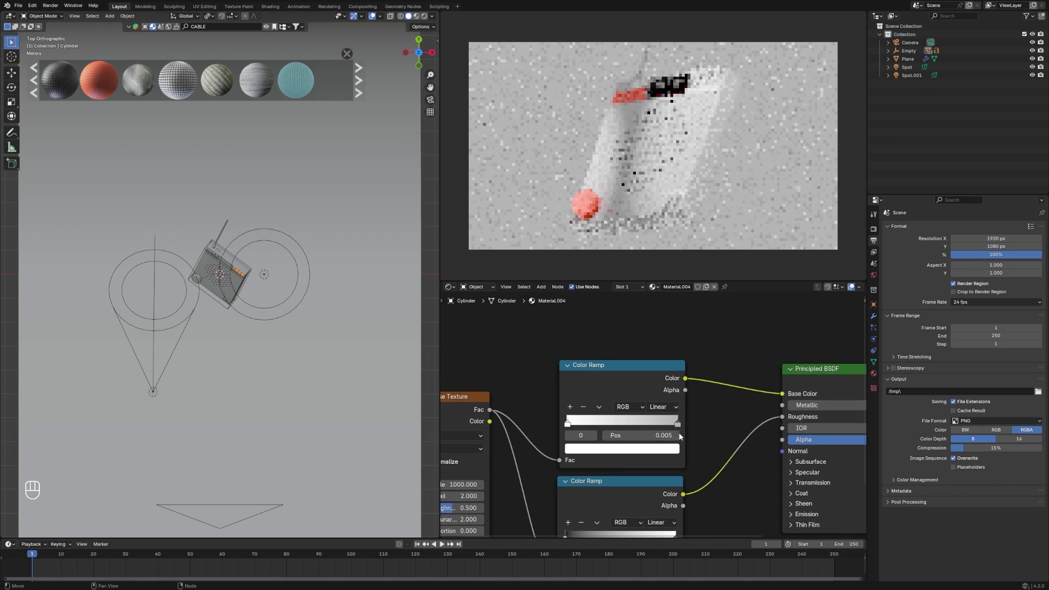
{"action": "left_click_drag", "start_coordinate": [680, 423], "coordinate": [650, 425]}
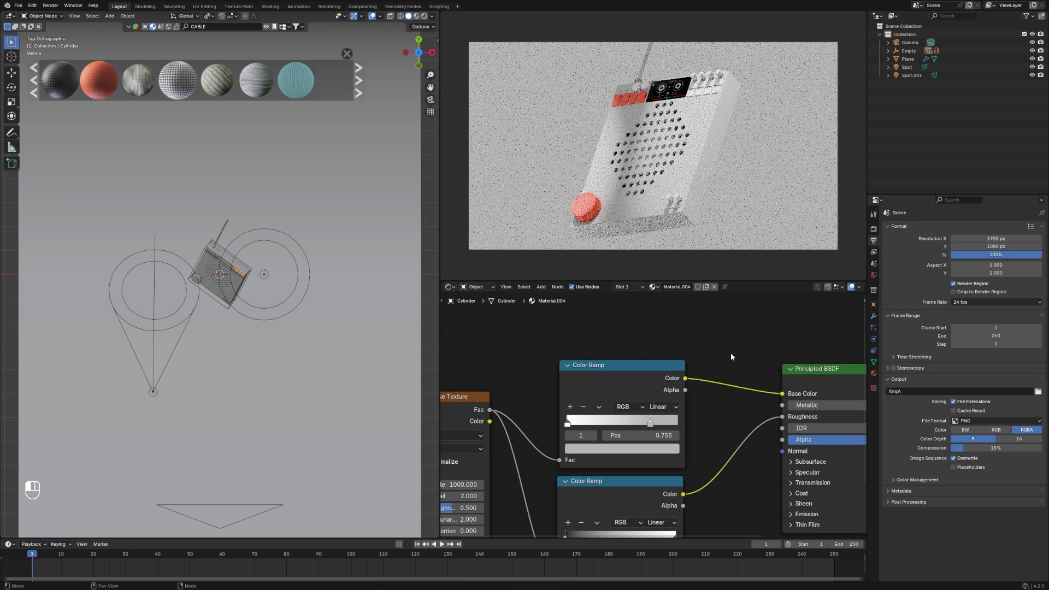
Assign Material.004 to the round knobs near the antenna and to the pair of knobs at the radio's lower corner
{"action": "left_click", "coordinate": [651, 139]}
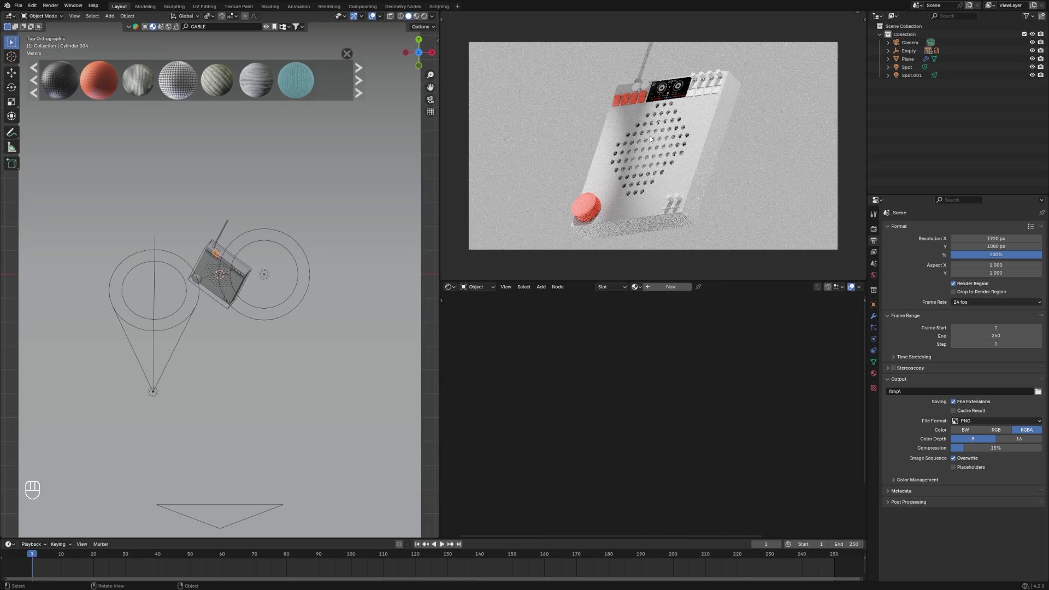
{"action": "left_click", "coordinate": [636, 287]}
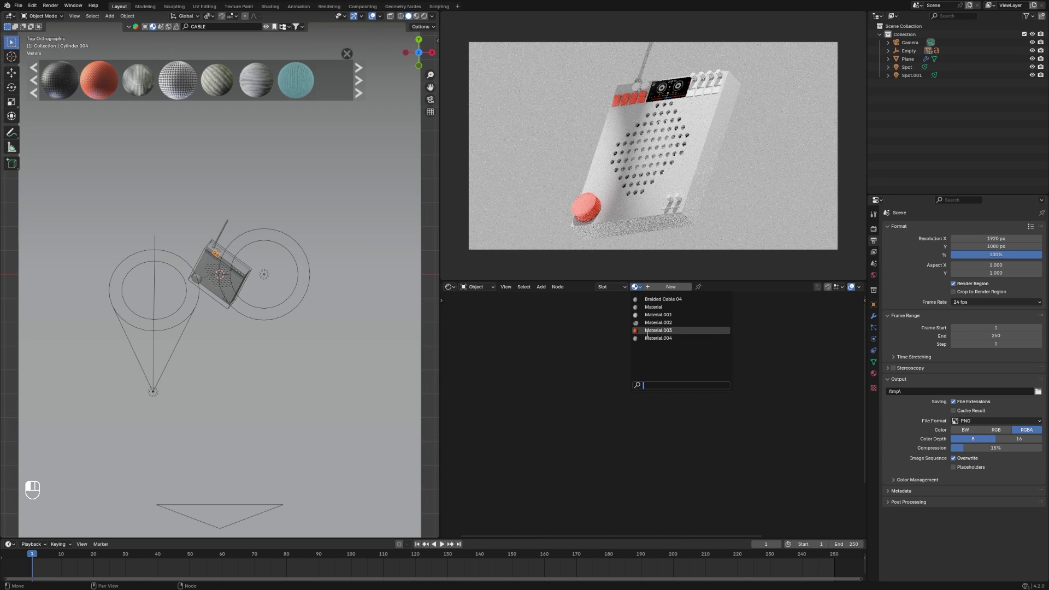
{"action": "left_click", "coordinate": [648, 333]}
{"action": "left_click", "coordinate": [658, 261]}
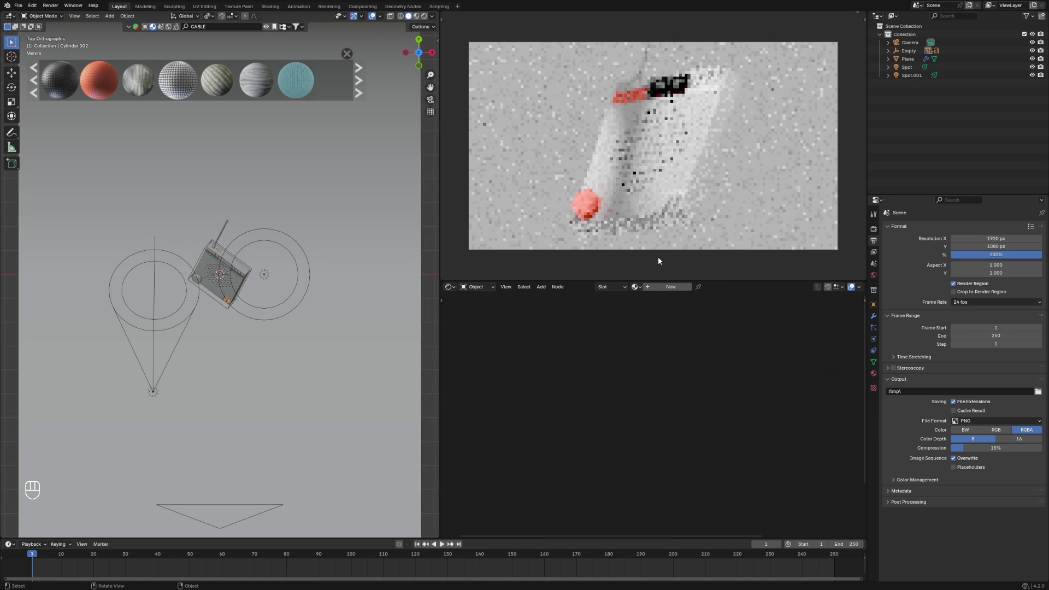
{"action": "left_click", "coordinate": [637, 288]}
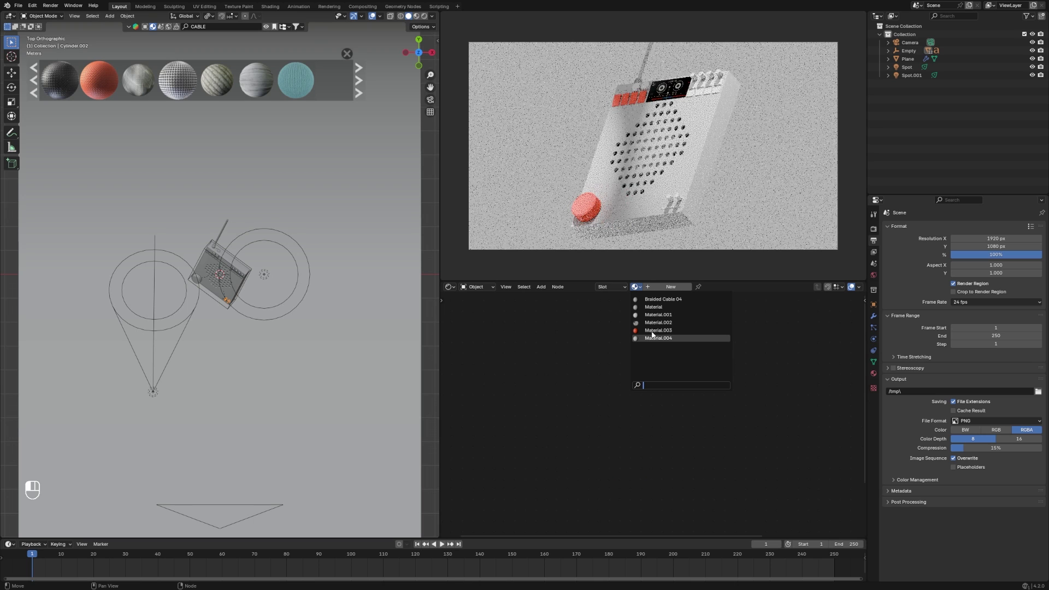
{"action": "left_click", "coordinate": [717, 214]}
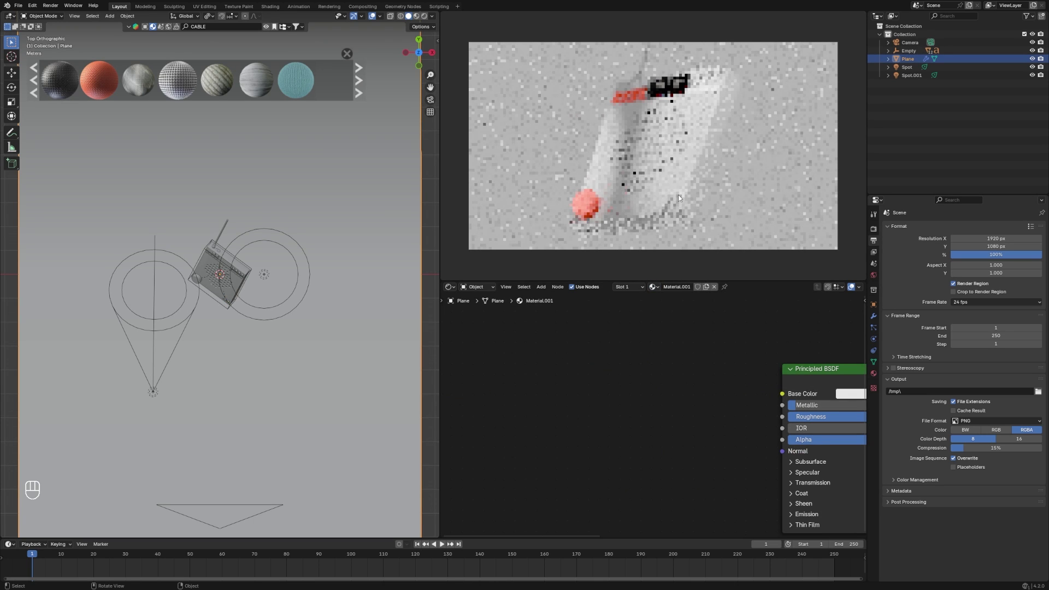
Assign Braided Cable 04.001 to the text near the lower knobs and connect its Multiply result directly to Base Color, bypassing the Color Ramp
{"action": "left_click", "coordinate": [686, 209]}
{"action": "left_click", "coordinate": [638, 287]}
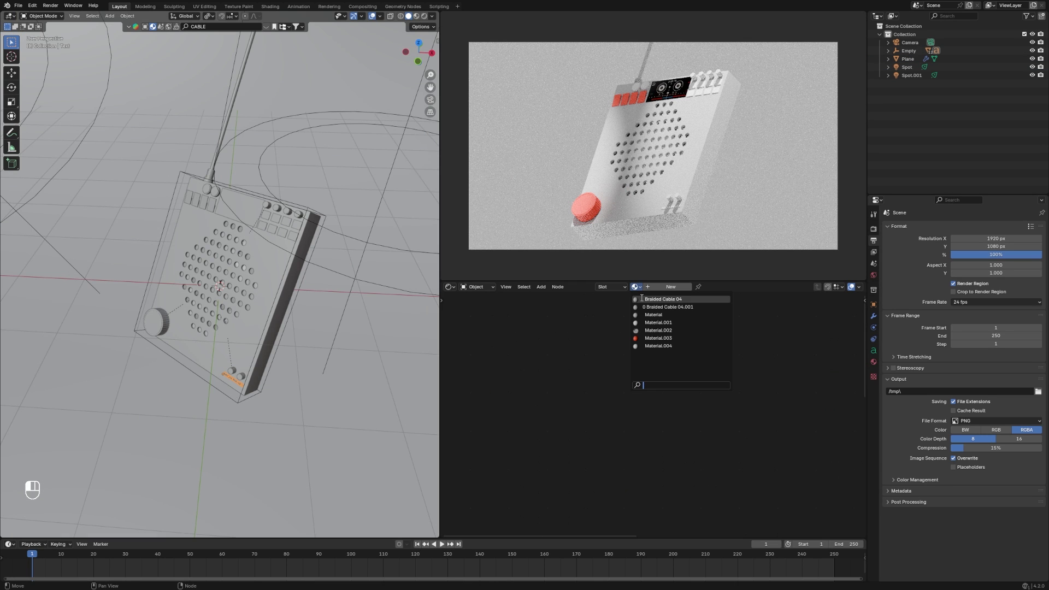
{"action": "left_click", "coordinate": [644, 350]}
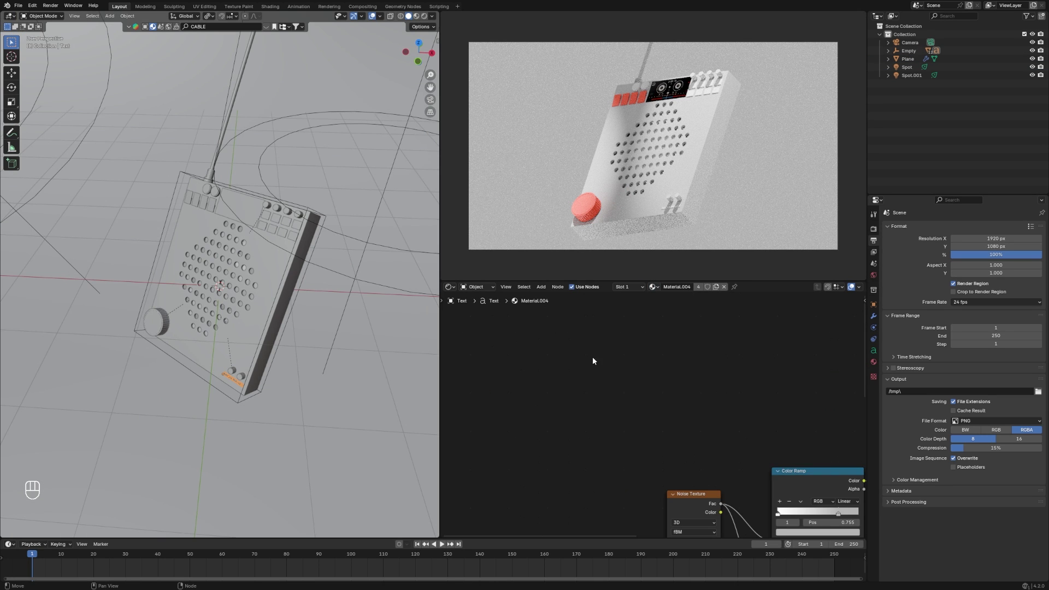
{"action": "left_click", "coordinate": [658, 289]}
{"action": "left_click", "coordinate": [687, 307]}
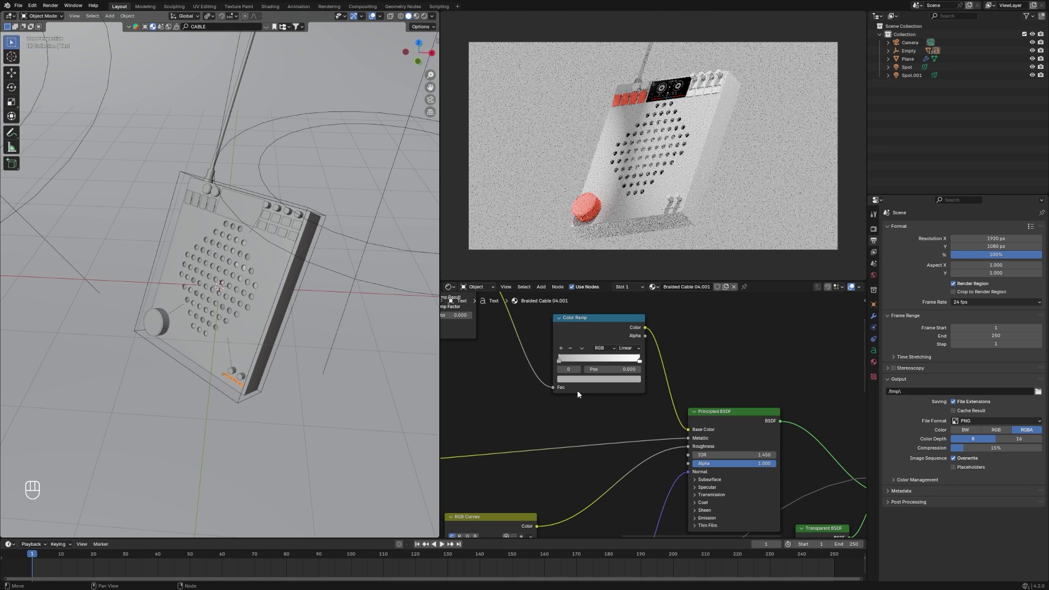
{"action": "left_click_drag", "start_coordinate": [554, 387], "coordinate": [687, 430]}
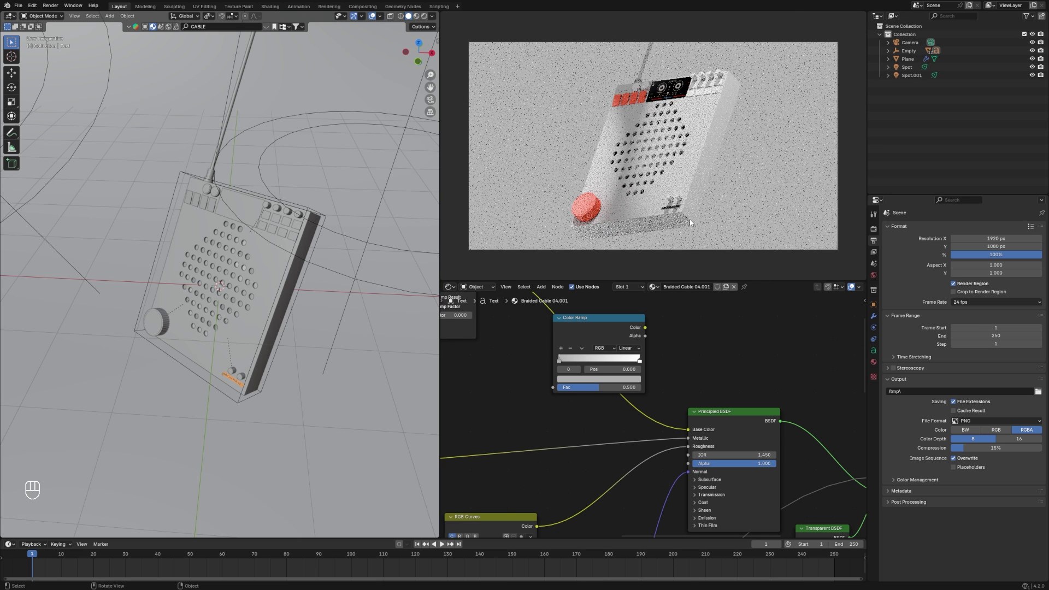
{"action": "scroll", "coordinate": [690, 219], "scroll_direction": "up", "scroll_amount": 1}
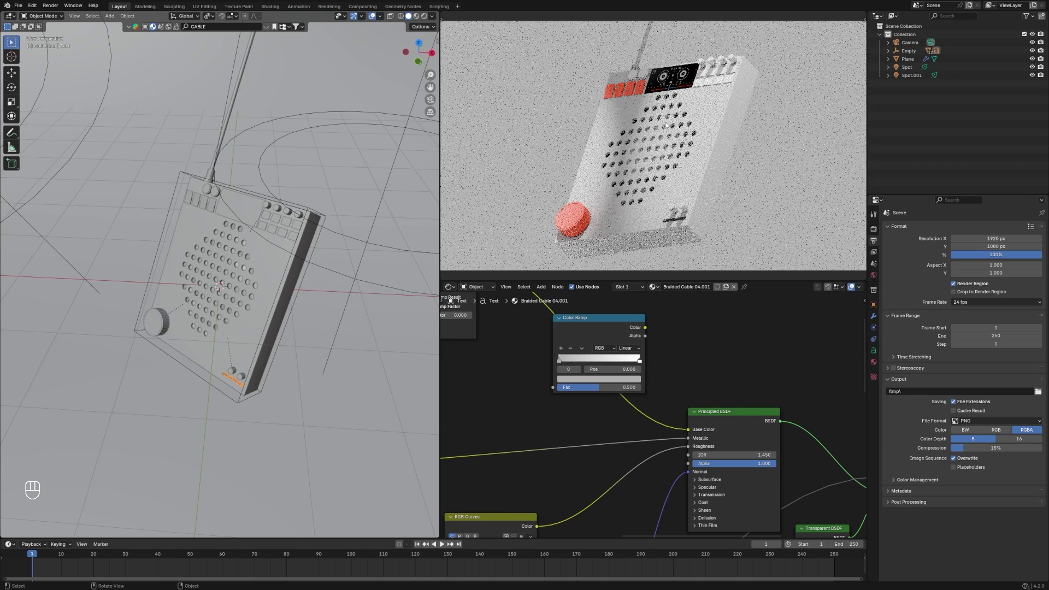
Select the round knobs near the antenna and open the list of available materials for them
{"action": "left_click", "coordinate": [639, 81]}
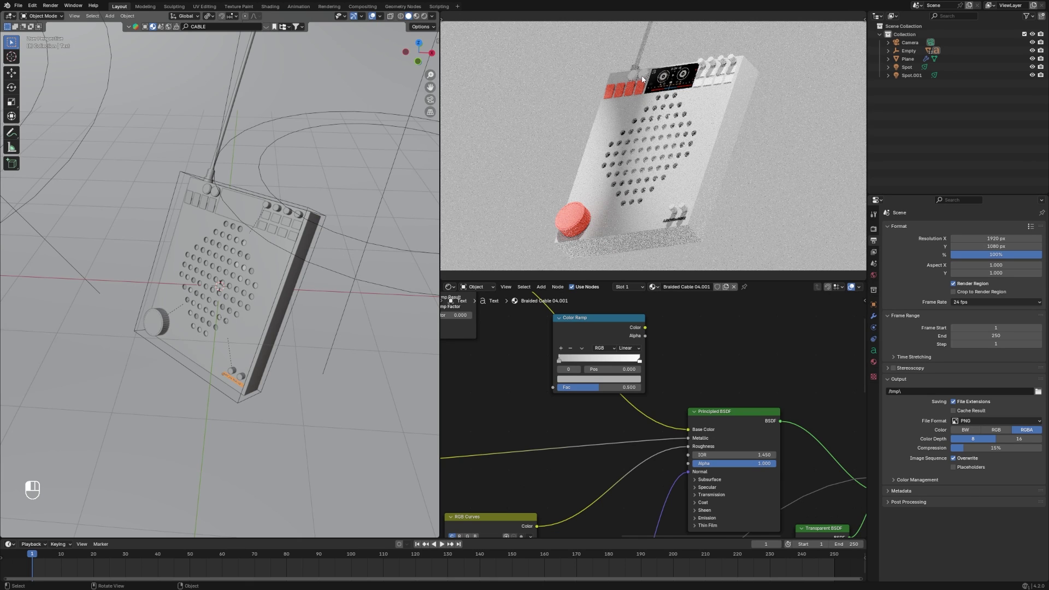
{"action": "left_click", "coordinate": [659, 290]}
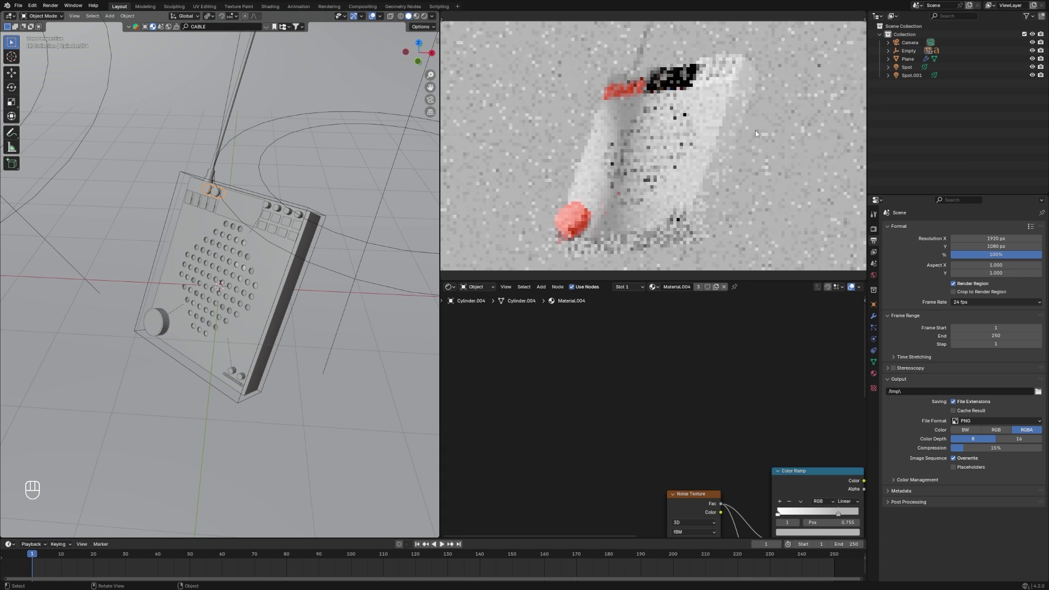
Select the round speaker disc behind the grille holes and create a new material for it
{"action": "scroll", "coordinate": [197, 293], "scroll_direction": "up", "scroll_amount": 5}
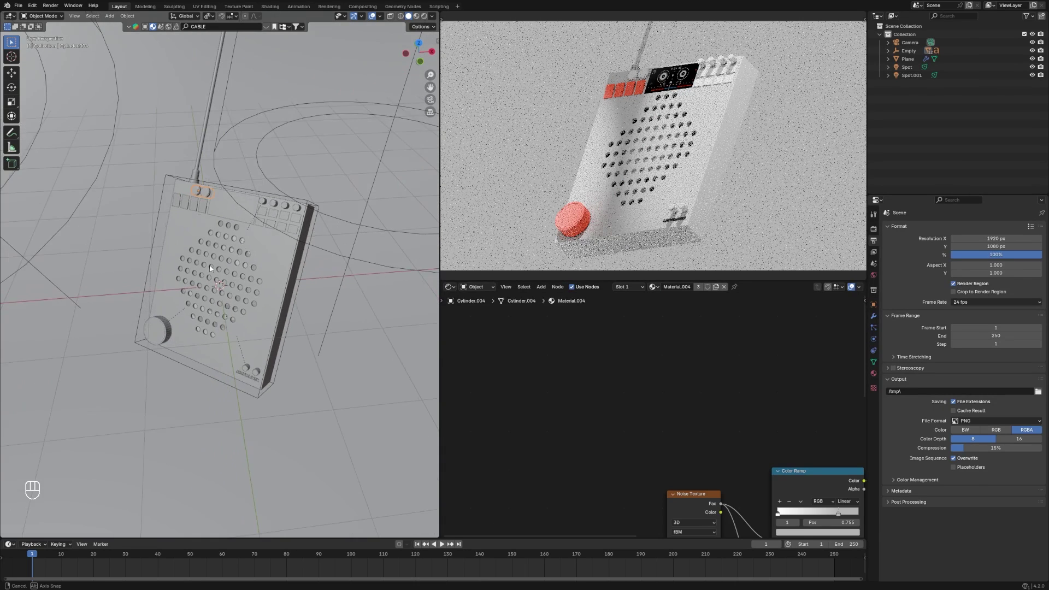
{"action": "left_click", "coordinate": [224, 235]}
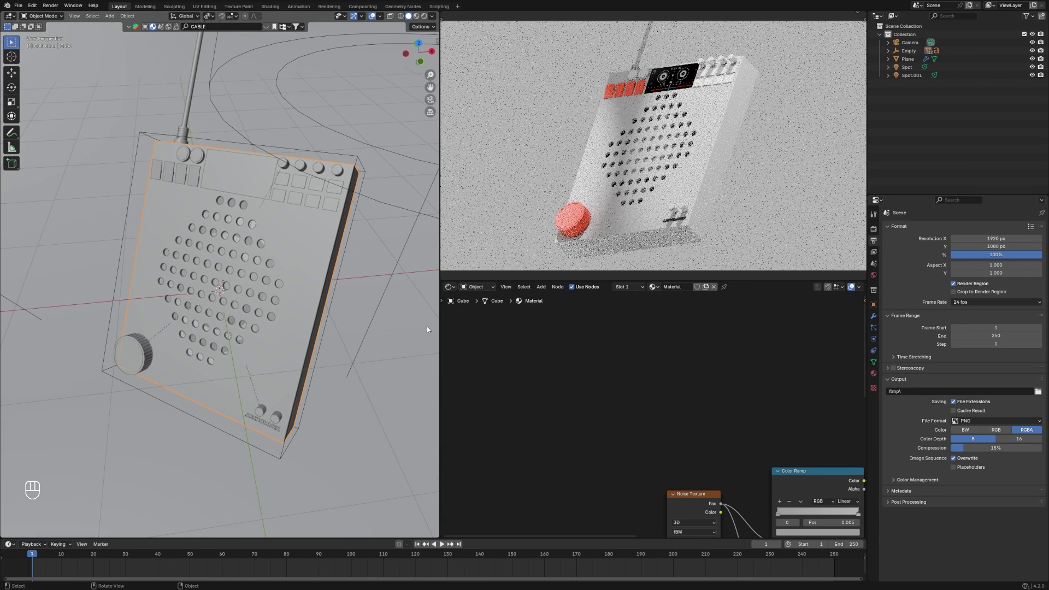
{"action": "left_click", "coordinate": [245, 261]}
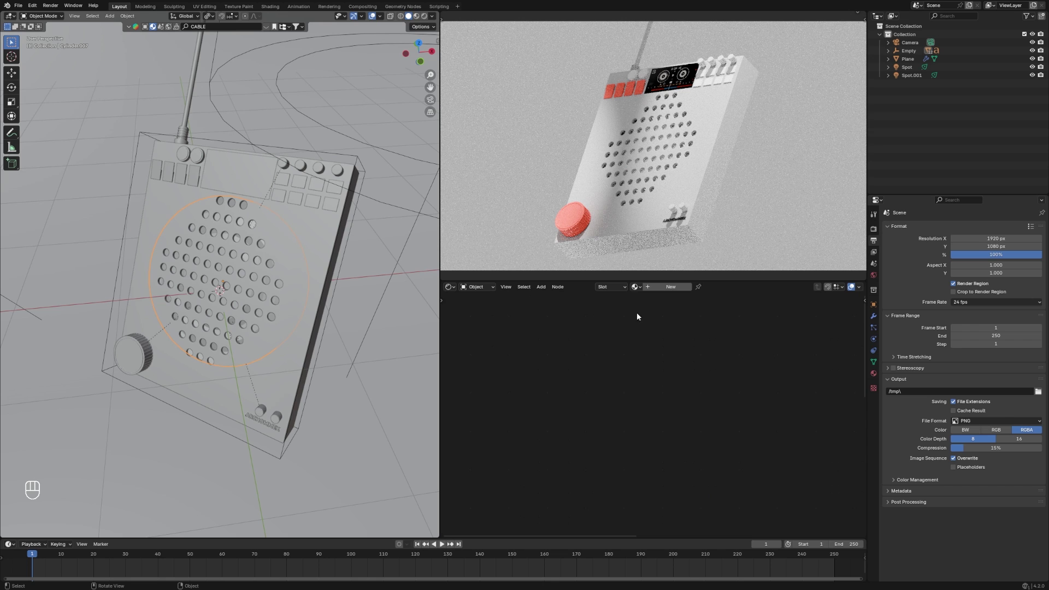
{"action": "left_click", "coordinate": [648, 287]}
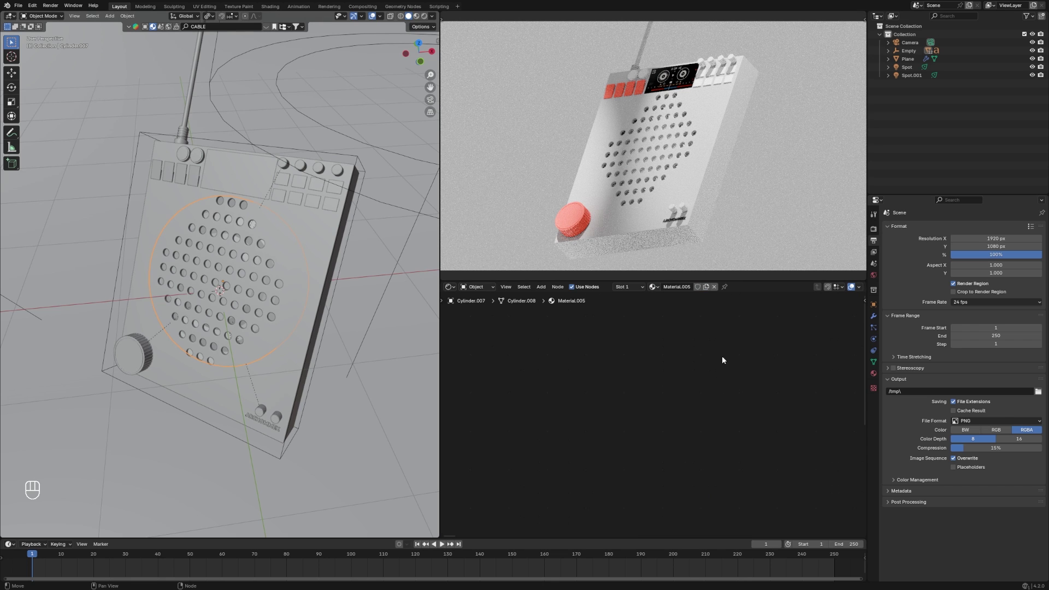
{"action": "scroll", "coordinate": [693, 394], "scroll_direction": "down", "scroll_amount": 3}
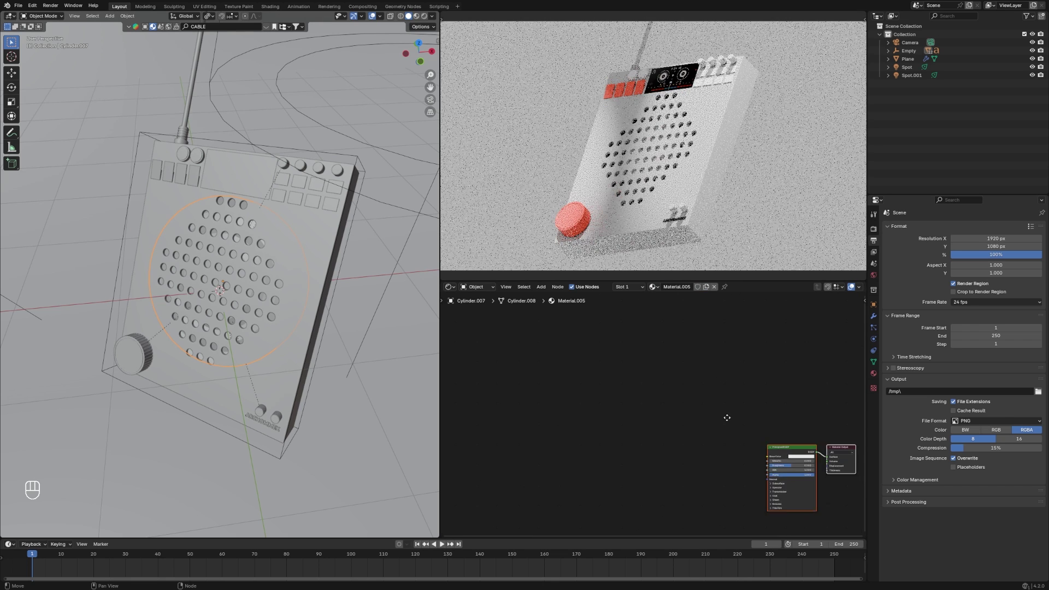
{"action": "scroll", "coordinate": [722, 429], "scroll_direction": "up", "scroll_amount": 2}
Make the speaker disc material's base color black, raise its metallic value slightly and lower its roughness
{"action": "left_click", "coordinate": [752, 457]}
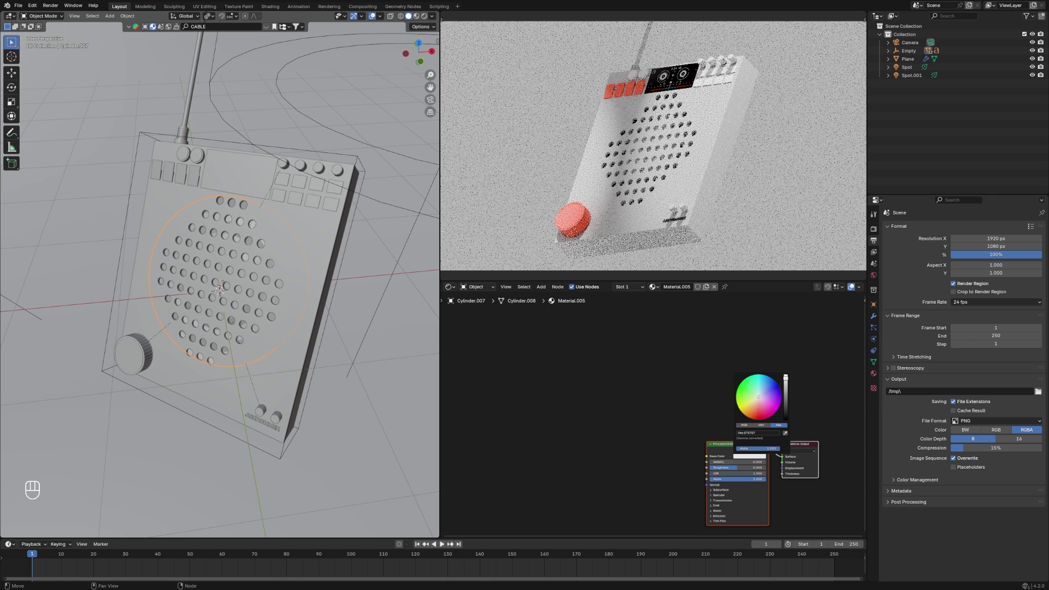
{"action": "left_click_drag", "start_coordinate": [786, 378], "coordinate": [786, 419]}
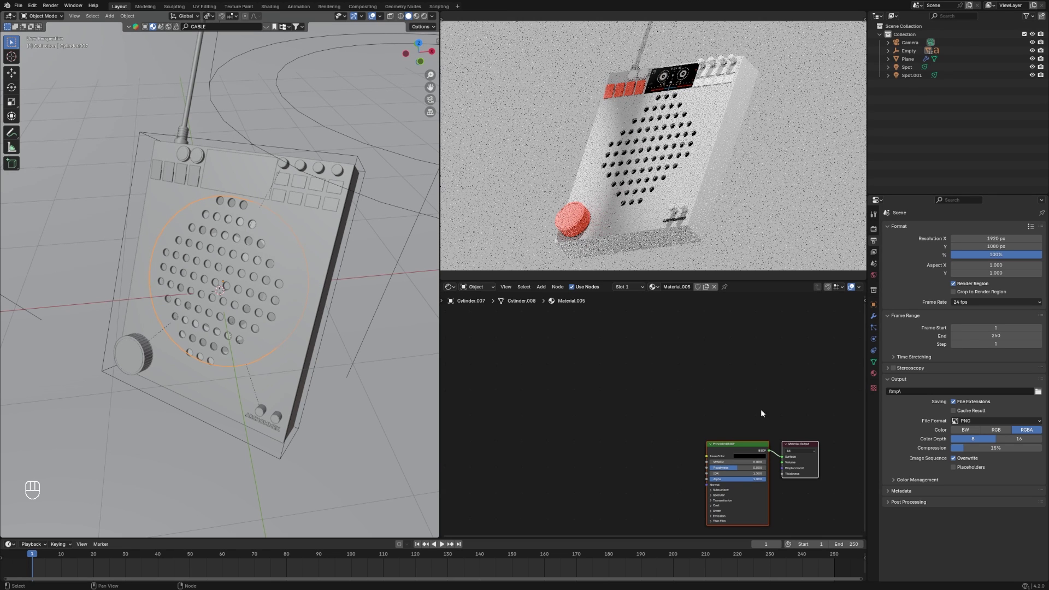
{"action": "left_click_drag", "start_coordinate": [753, 471], "coordinate": [659, 453]}
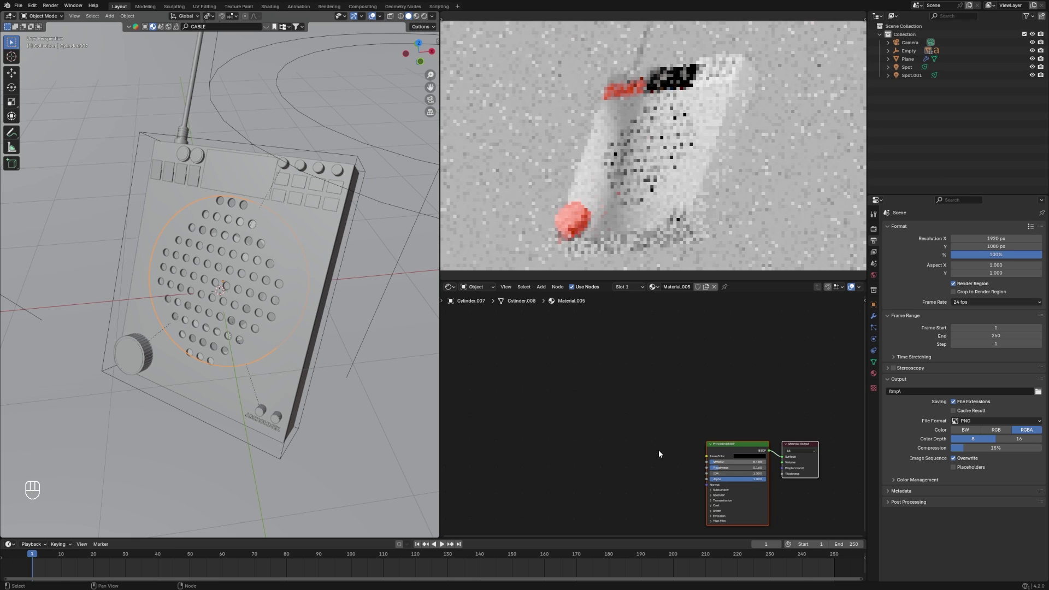
Lighten the speaker disc material's base color to a medium grey and save the file
{"action": "left_click", "coordinate": [720, 310]}
{"action": "scroll", "coordinate": [702, 207], "scroll_direction": "up", "scroll_amount": 3}
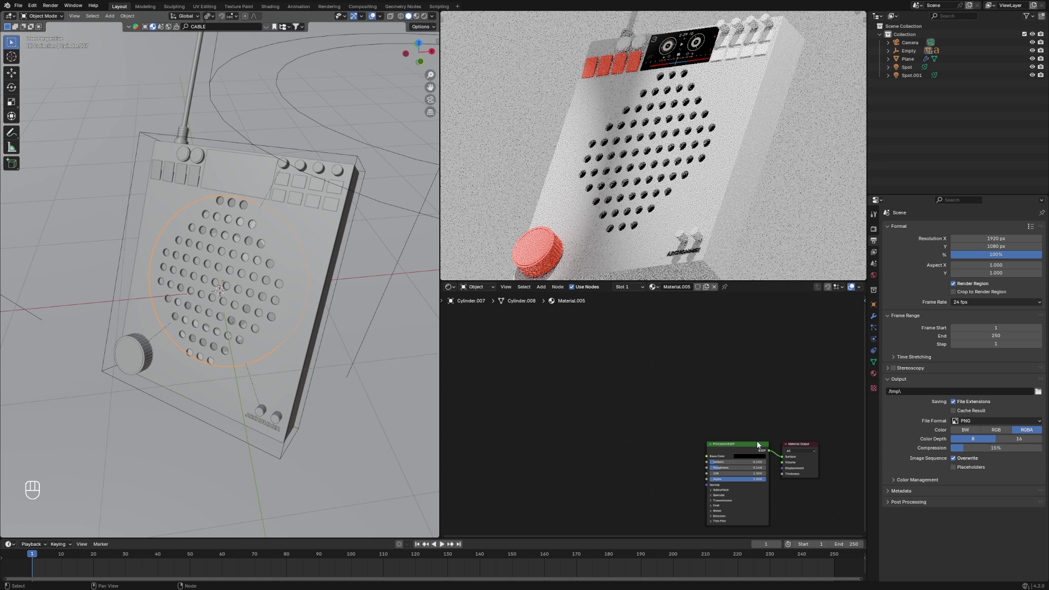
{"action": "left_click", "coordinate": [745, 458]}
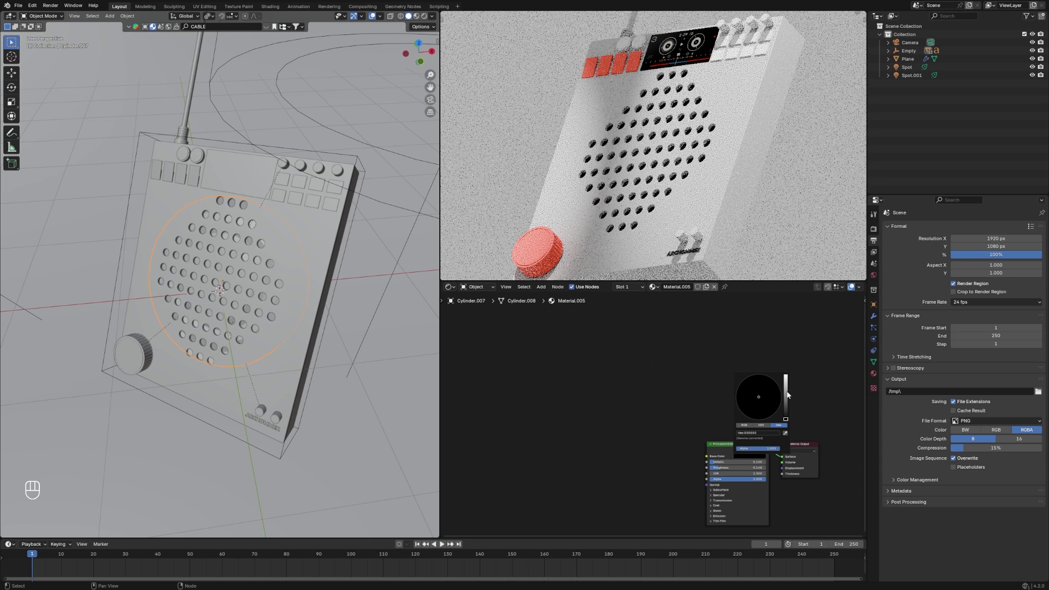
{"action": "left_click", "coordinate": [787, 394]}
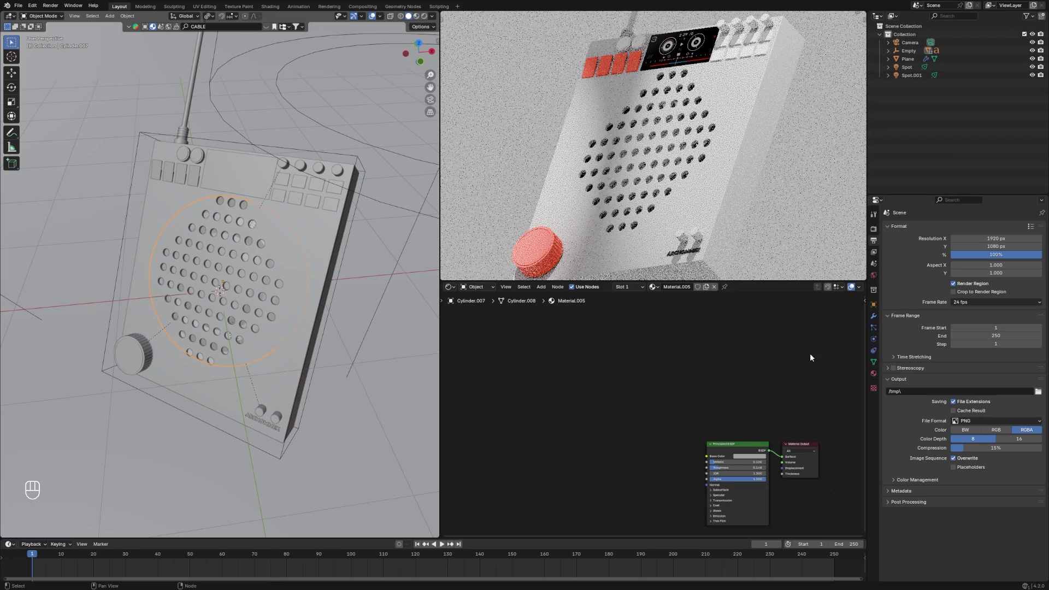
{"action": "key", "text": "ctrl+s"}
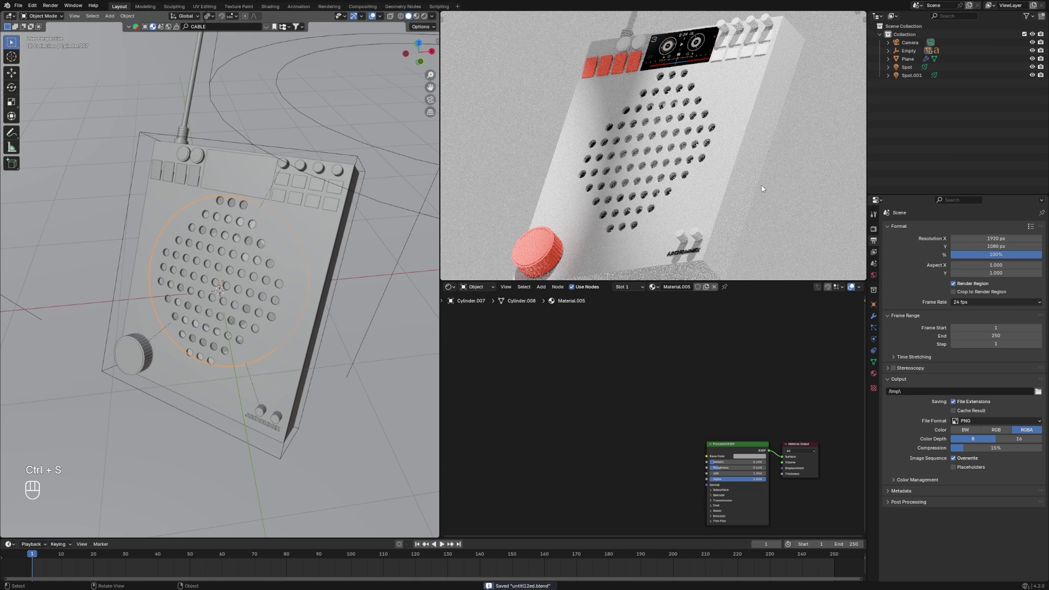
{"action": "scroll", "coordinate": [758, 178], "scroll_direction": "down", "scroll_amount": 2}
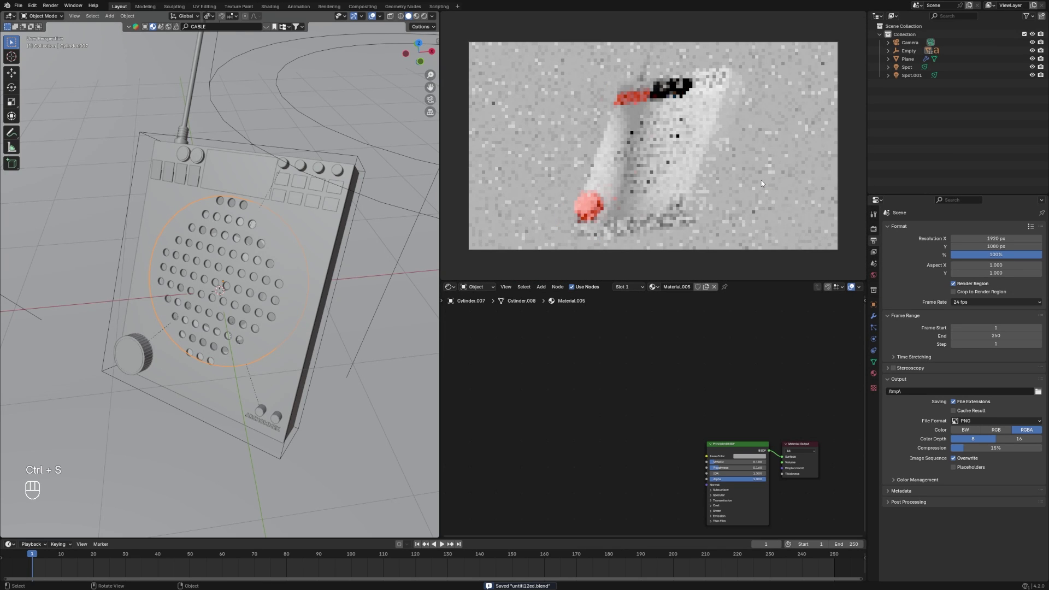